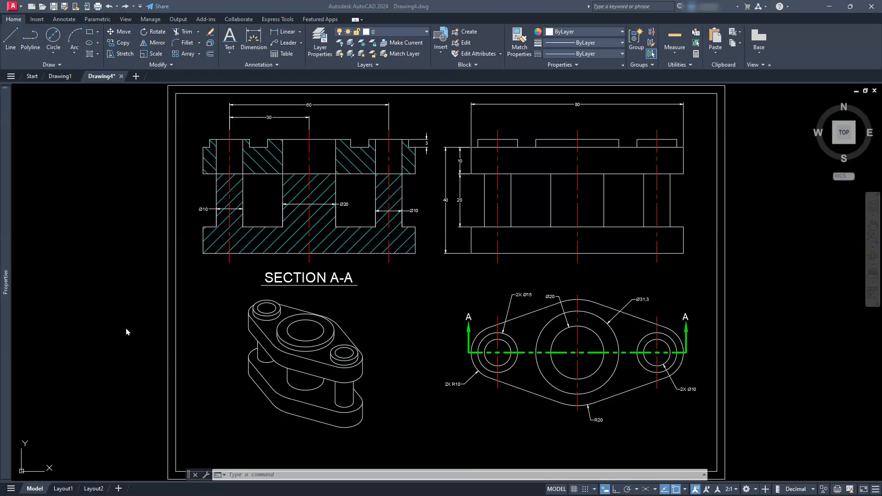
- Create a new drawing from the acadiso.dwt template
click(127, 331)
click(30, 8)
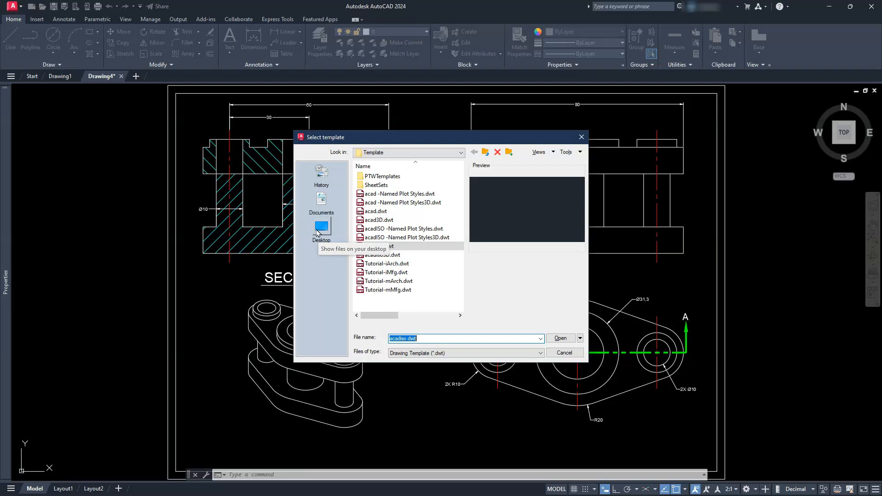
click(362, 247)
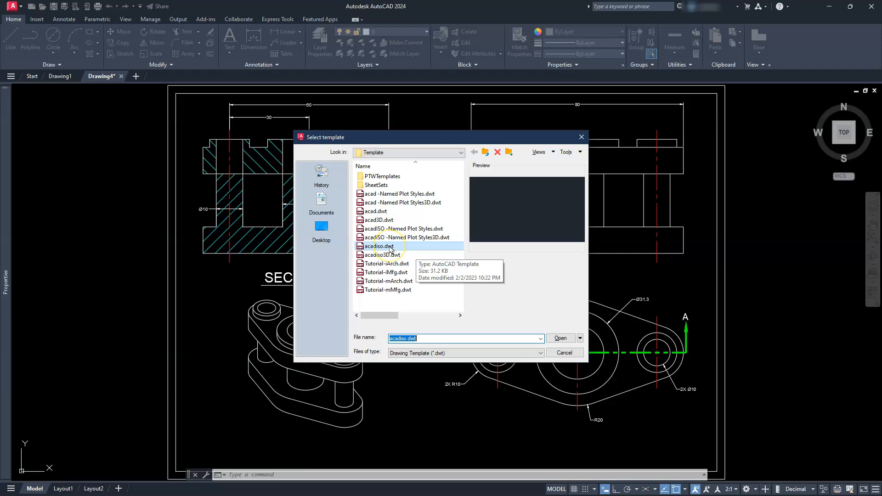
click(559, 338)
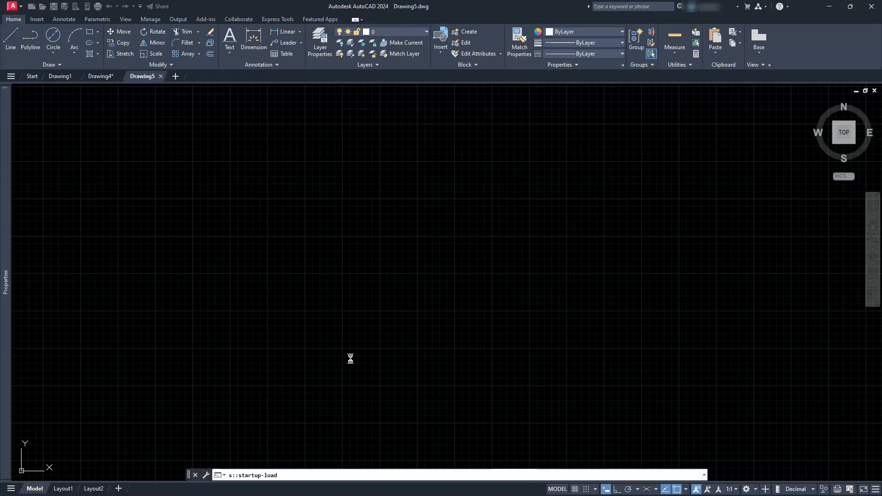
click(335, 352)
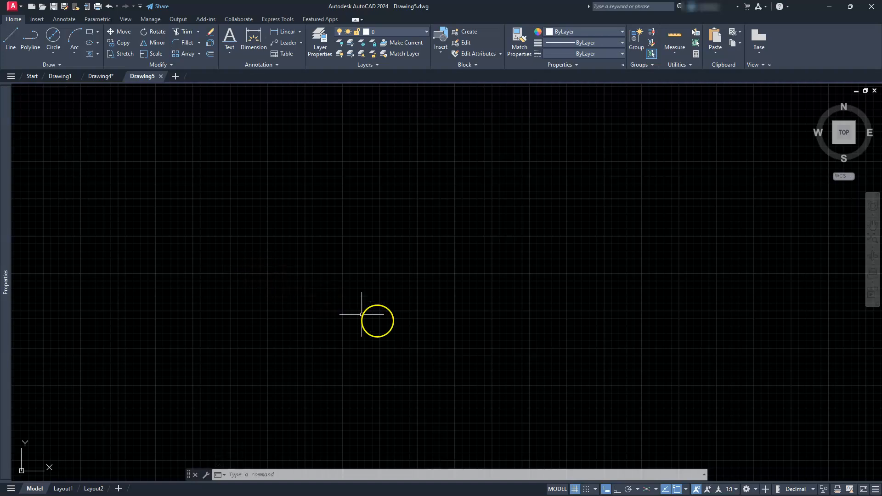
- Turn the grid off and ortho mode on, and review the active object snap modes
click(574, 489)
click(616, 489)
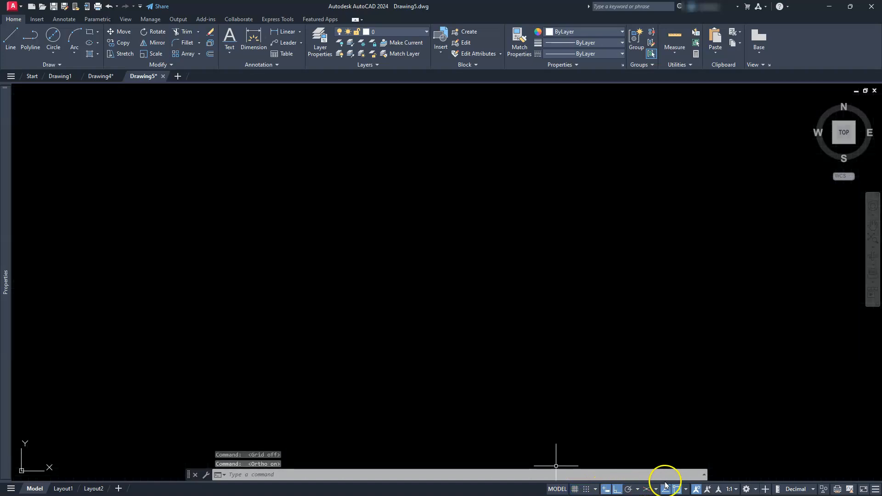
click(687, 489)
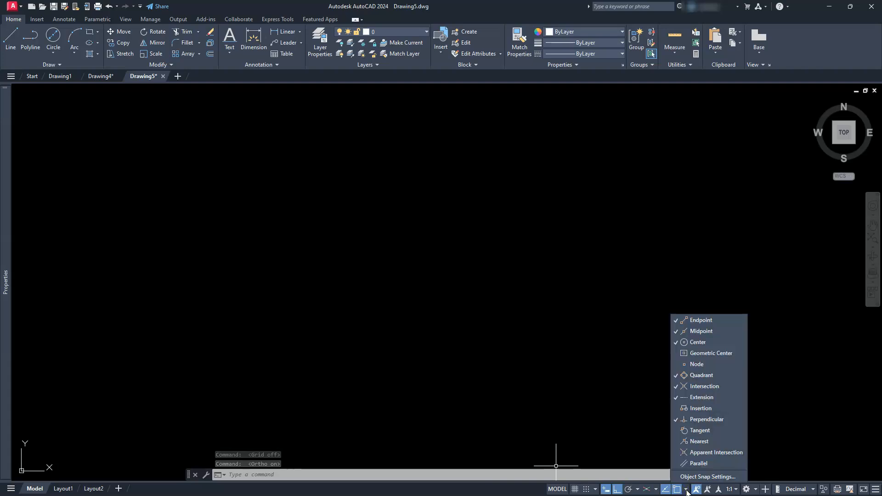
click(586, 428)
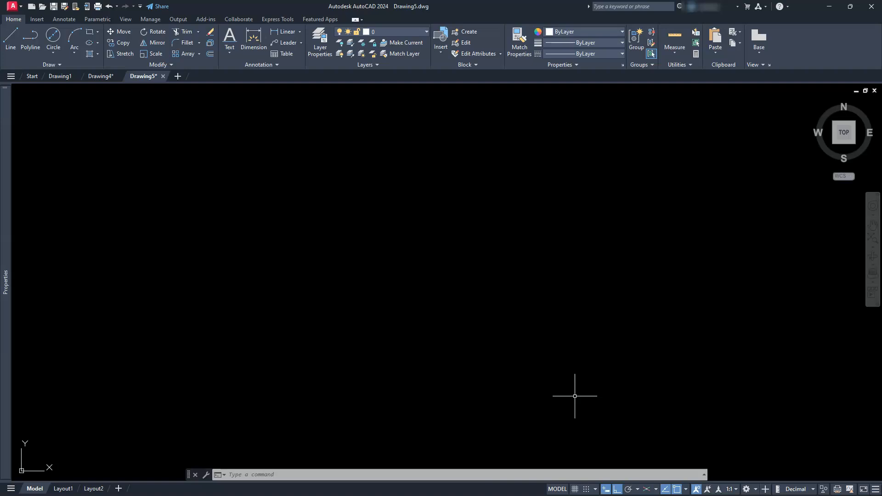
- Switch the workspace to 3D Modeling and close the Activity Insights palette
click(755, 489)
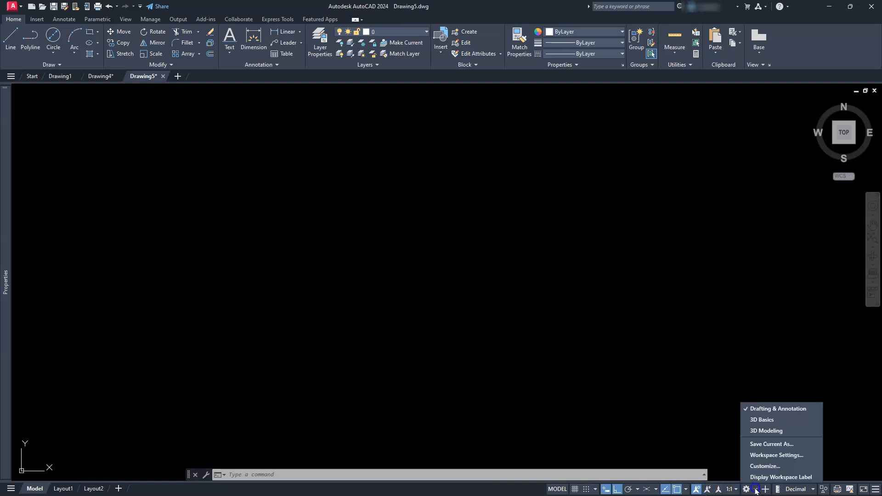
click(761, 430)
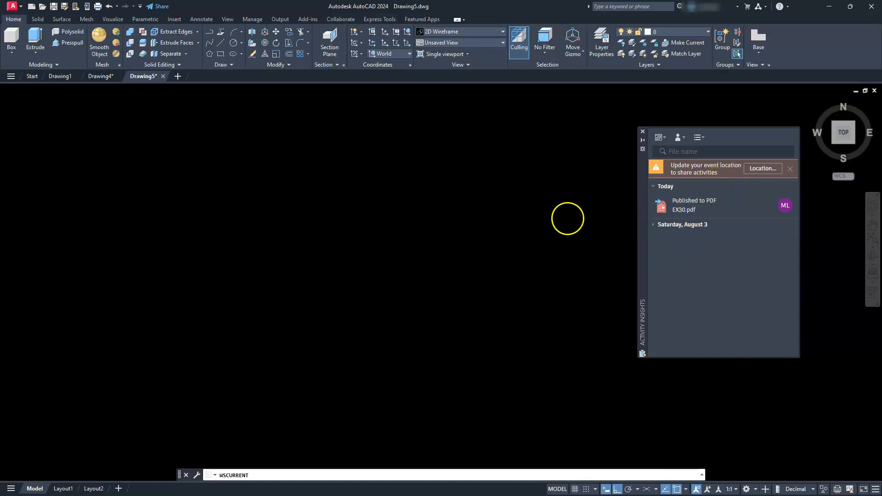
click(643, 133)
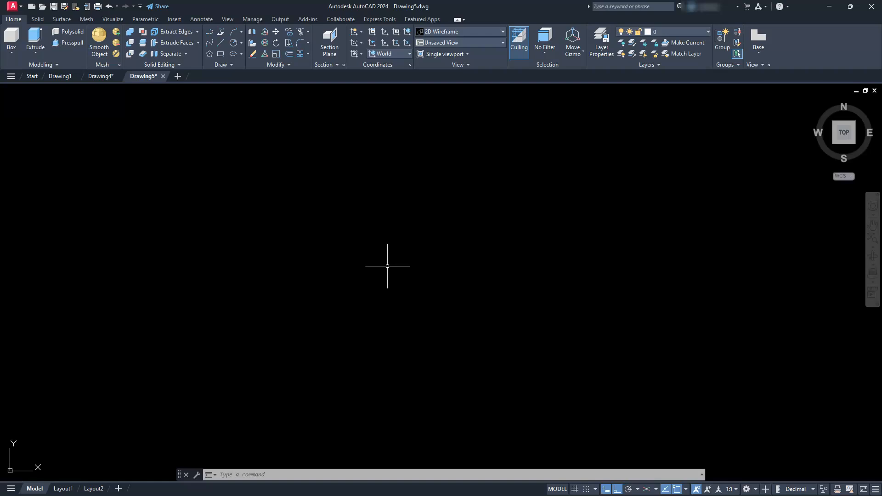
- Draw a circle with a radius of 20 in the empty drawing area
text(c)
key(Return)
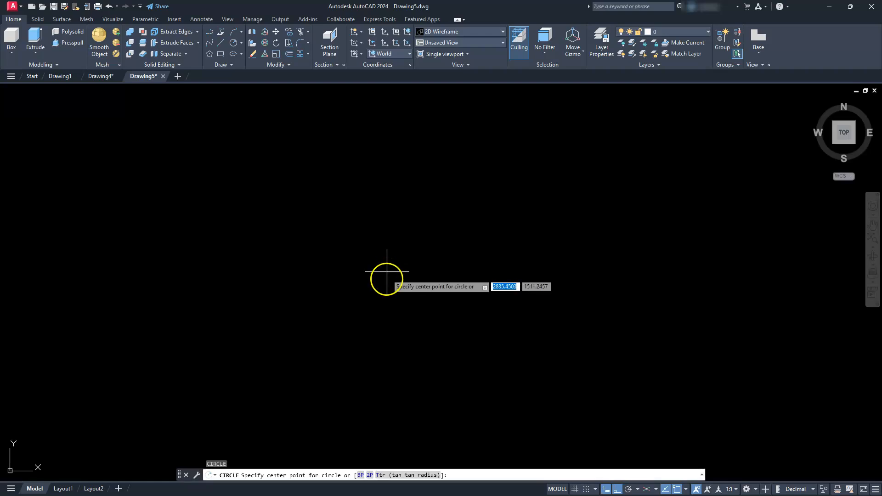
click(410, 276)
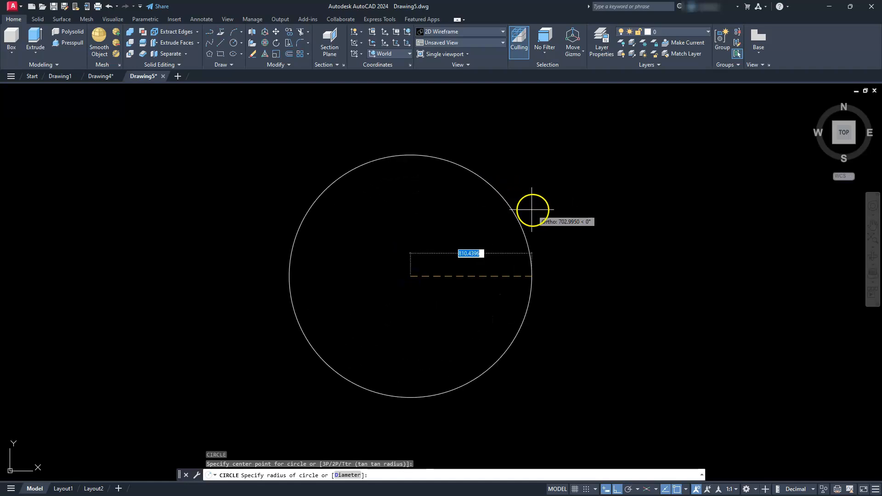
text(20)
key(Return)
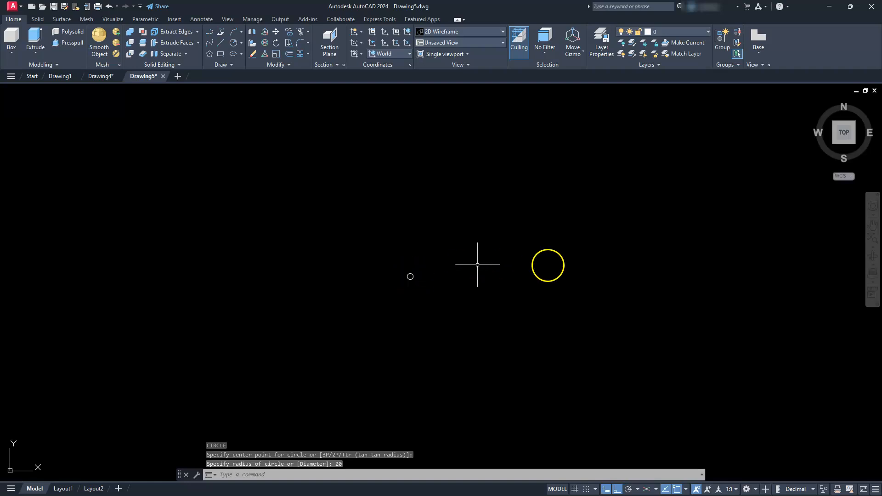
- Draw a circle of radius 10 with its center 30 units to the right of the first circle's center
click(872, 237)
scroll(420, 296, down, 4)
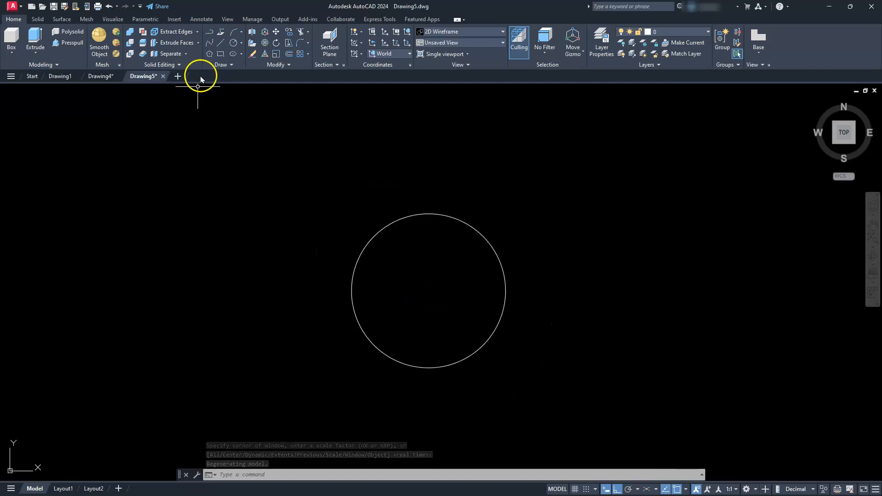
text(c)
key(Return)
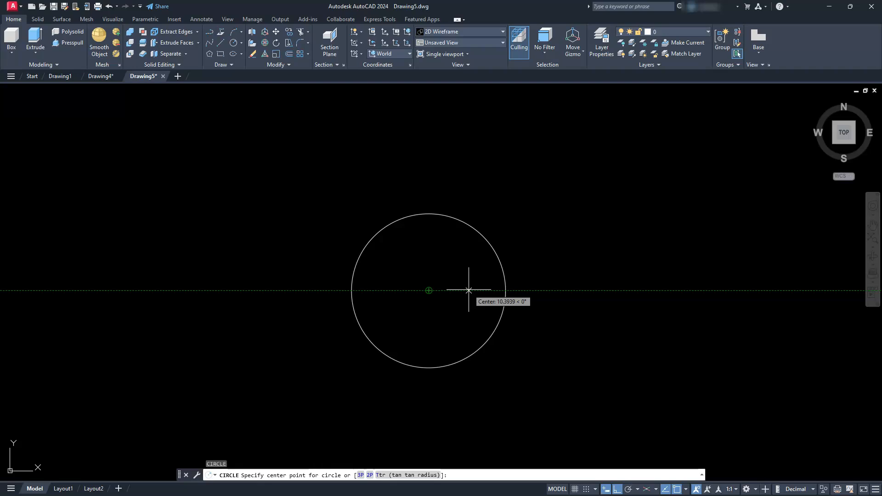
text(30)
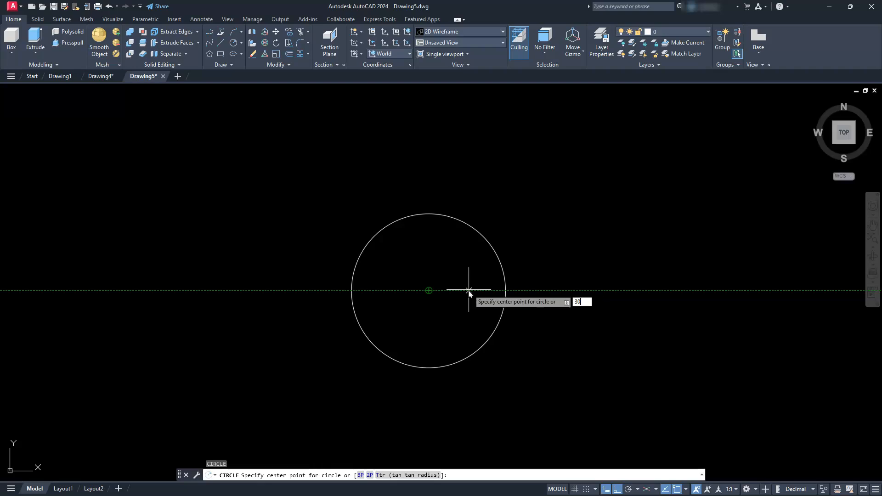
key(Return)
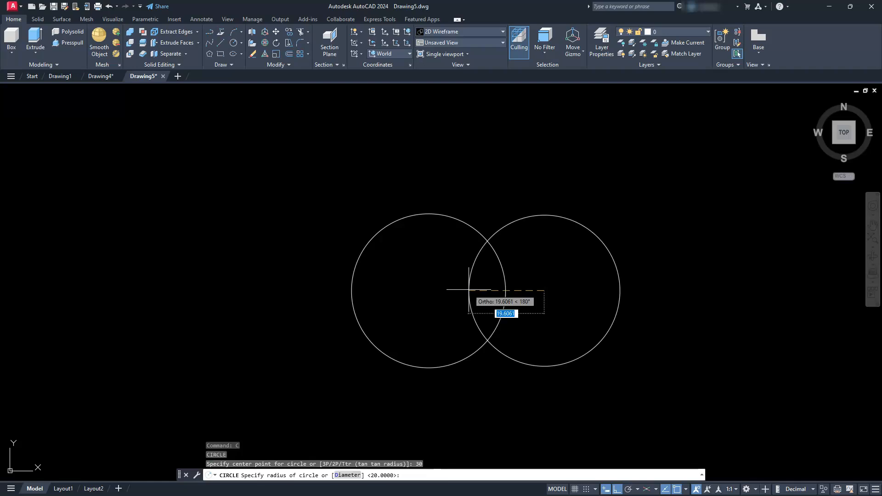
text(10)
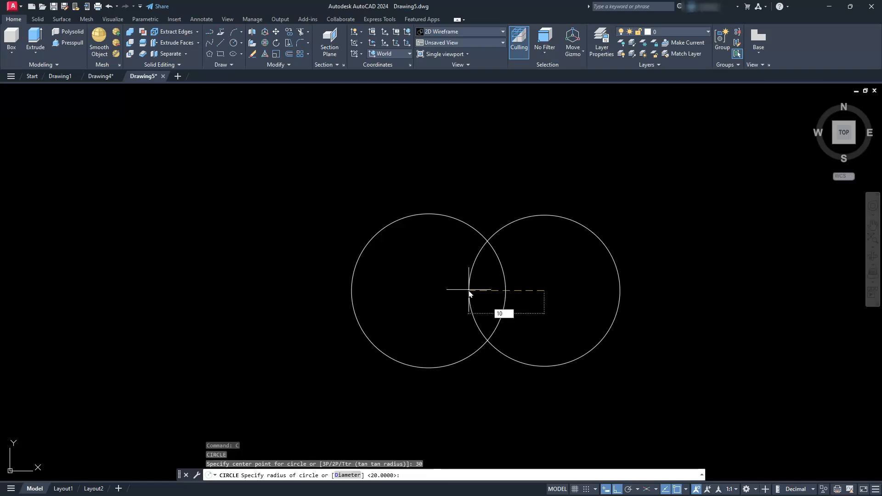
key(Return)
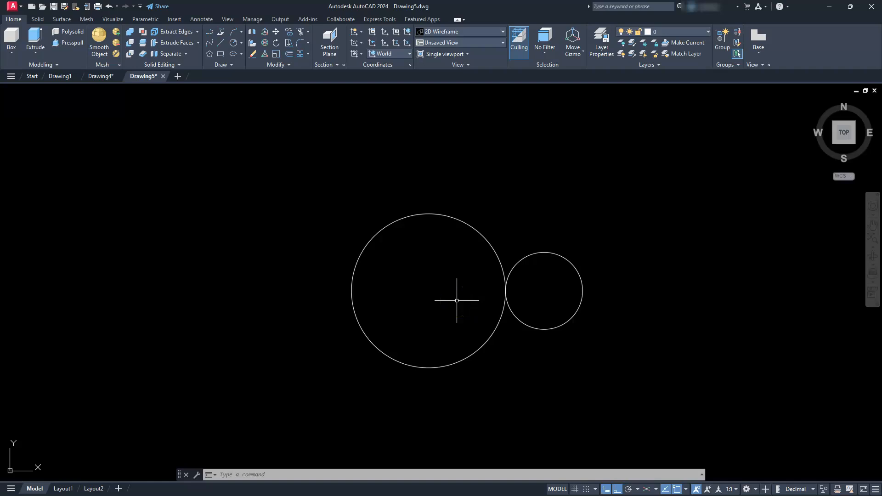
- Draw a line tangent to the upper sides of the small circle and the large circle
text(L)
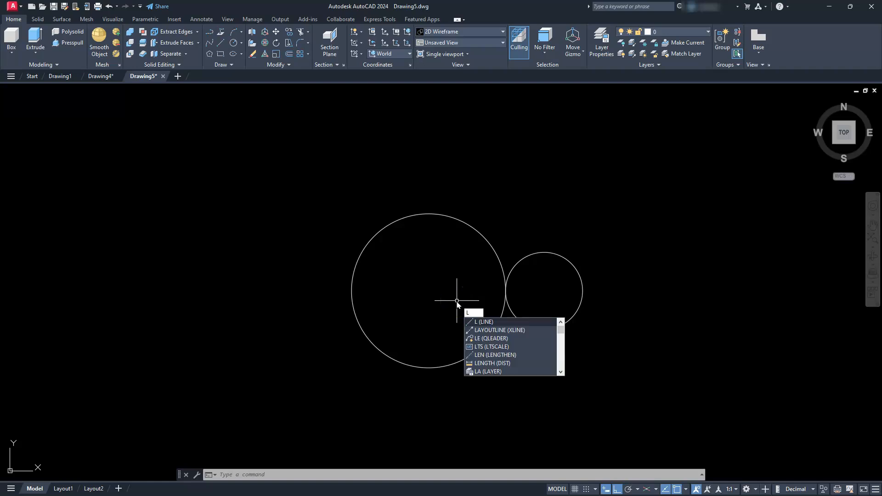
key(Return)
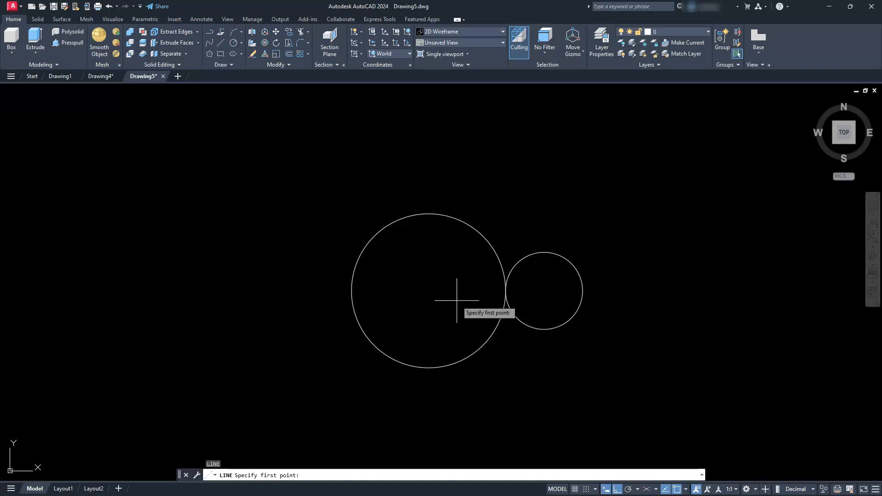
text(tan)
key(Return)
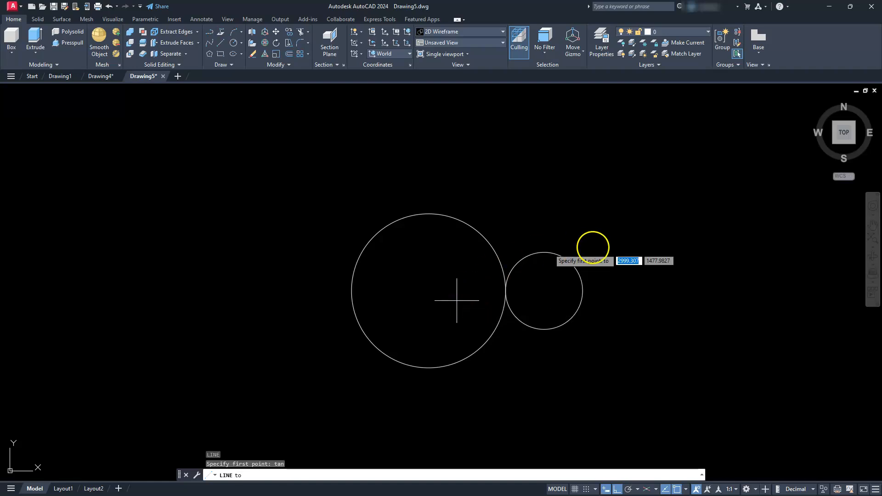
click(560, 254)
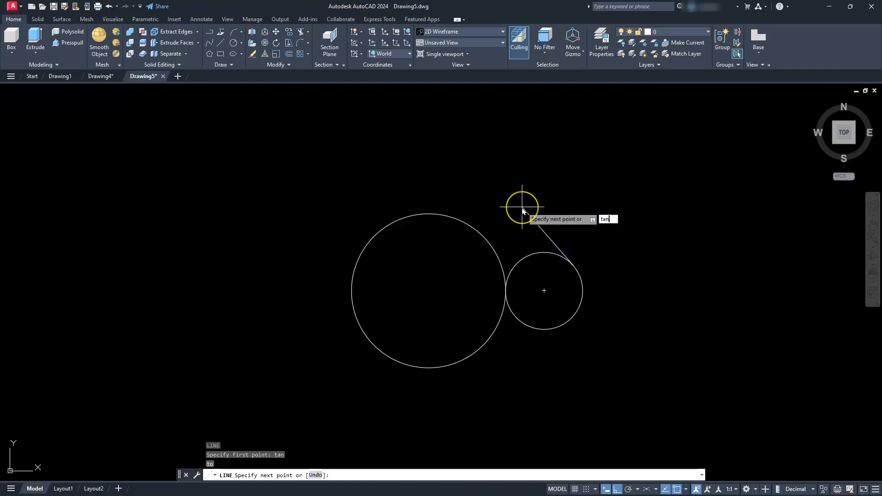
text(tan)
key(Return)
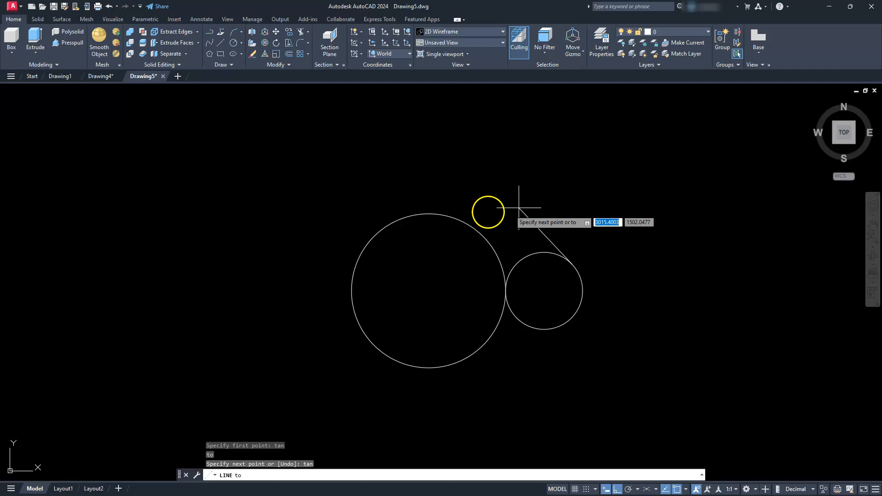
click(452, 214)
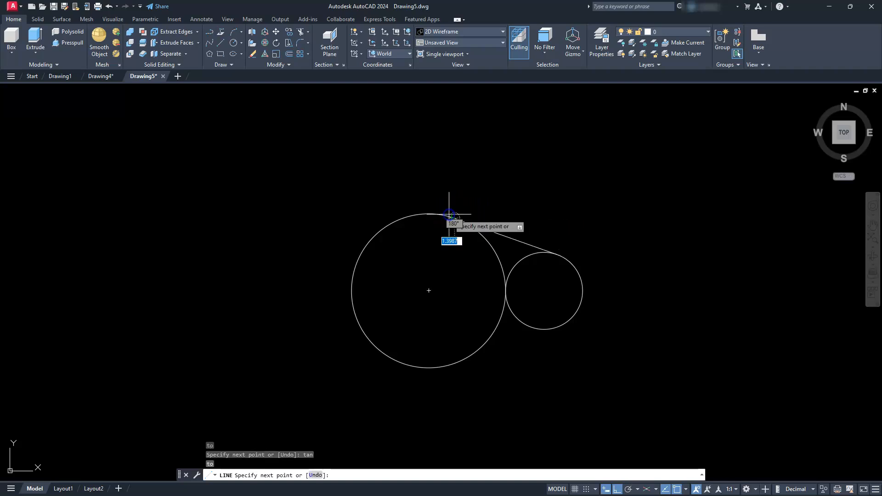
key(Escape)
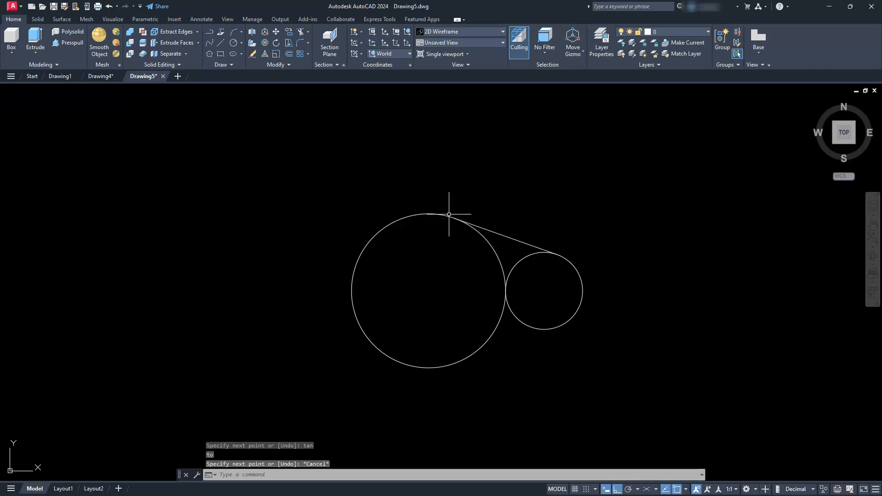
- Mirror the upper tangent line about the horizontal axis through both circles' quadrants, keeping the source line
text(m)
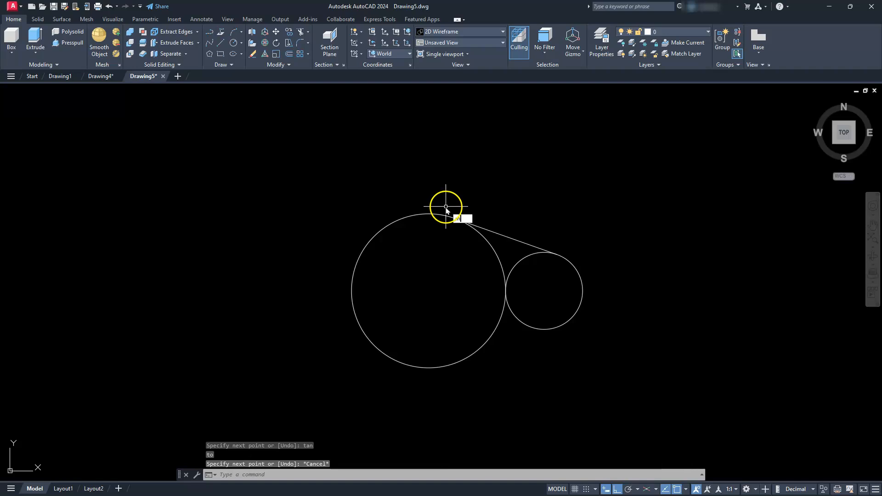
text(i)
key(Return)
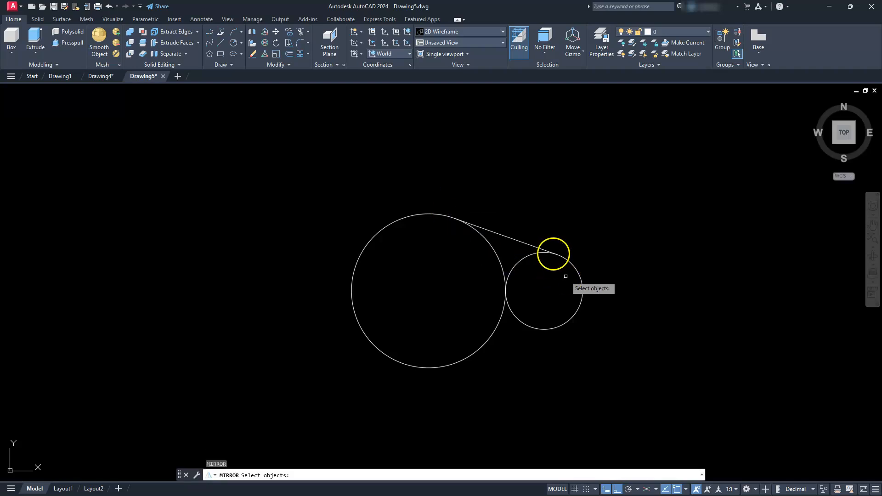
click(506, 237)
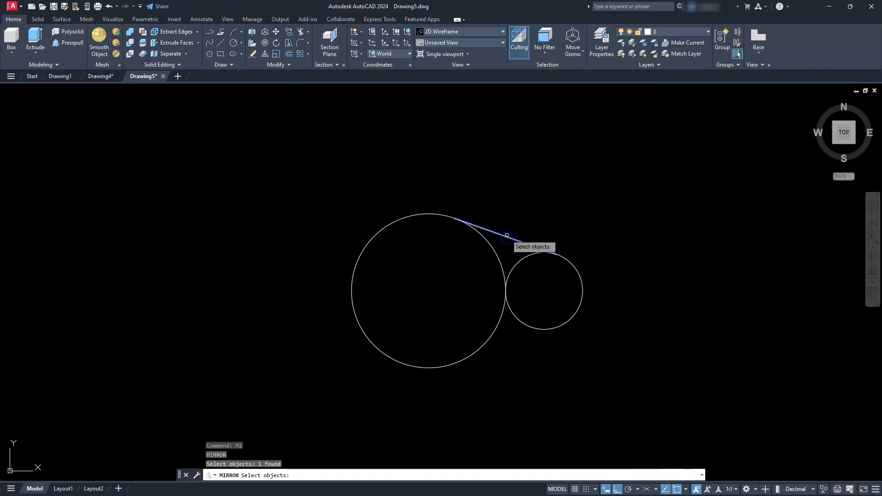
key(Return)
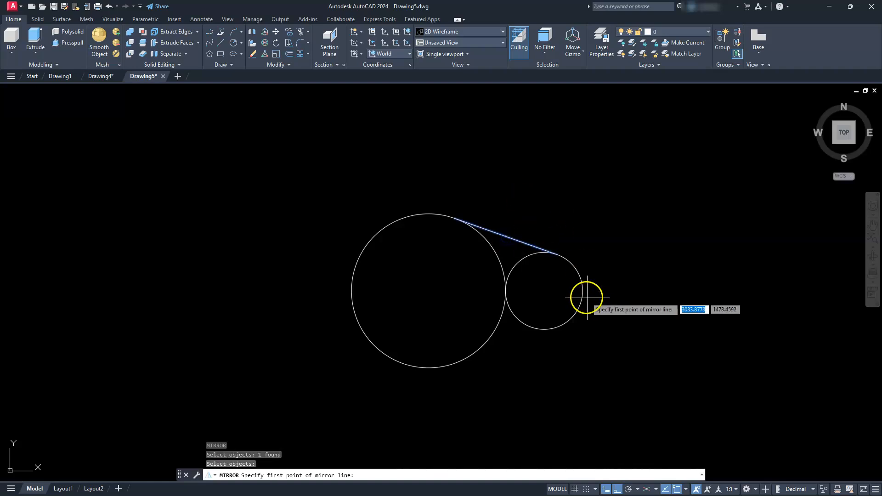
click(582, 292)
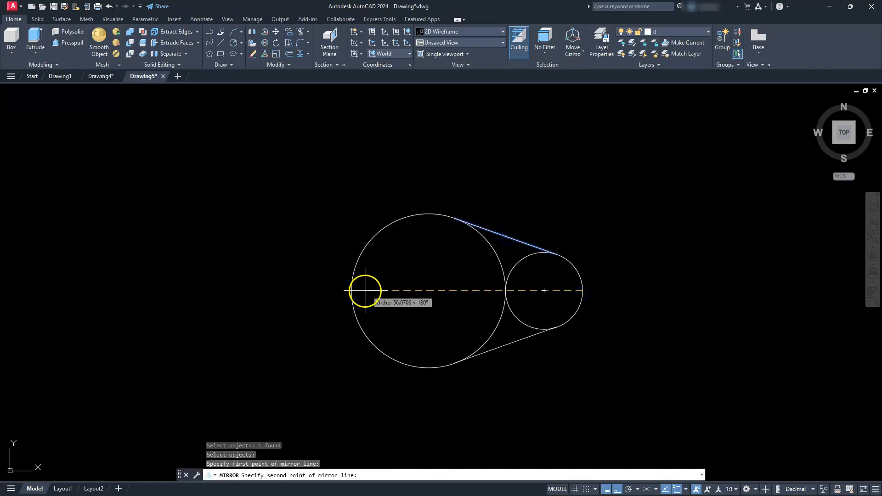
click(352, 290)
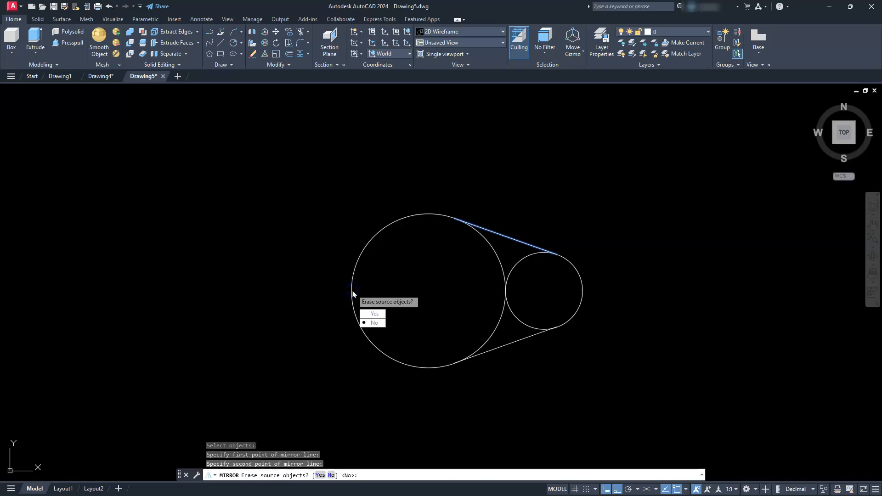
key(Return)
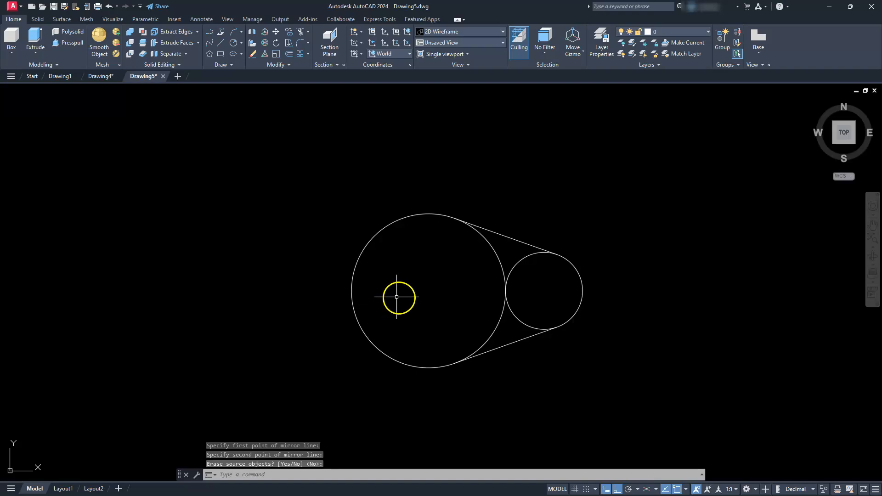
- Mirror the small circle and both tangent lines about the large circle's vertical axis, keeping the source objects
key(Return)
click(585, 208)
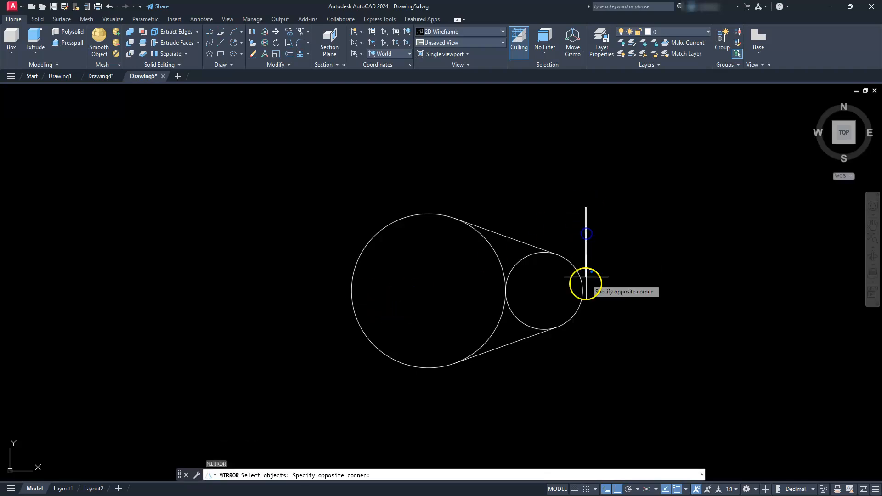
click(528, 357)
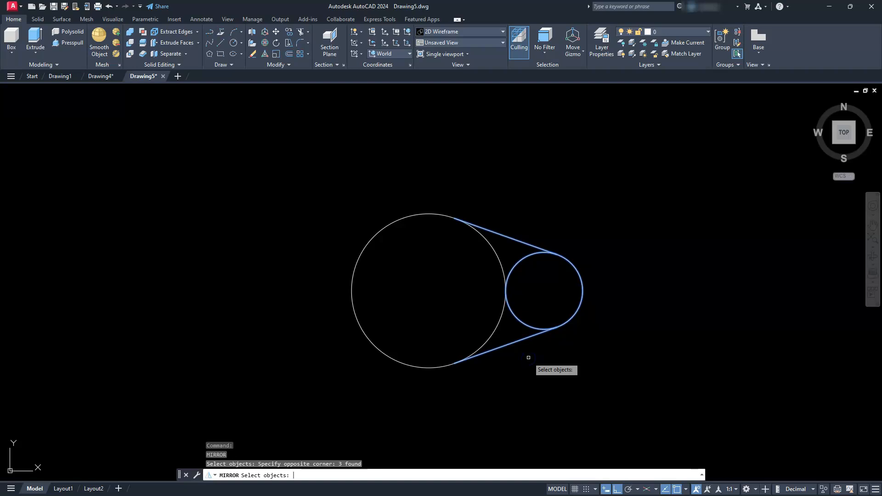
key(Return)
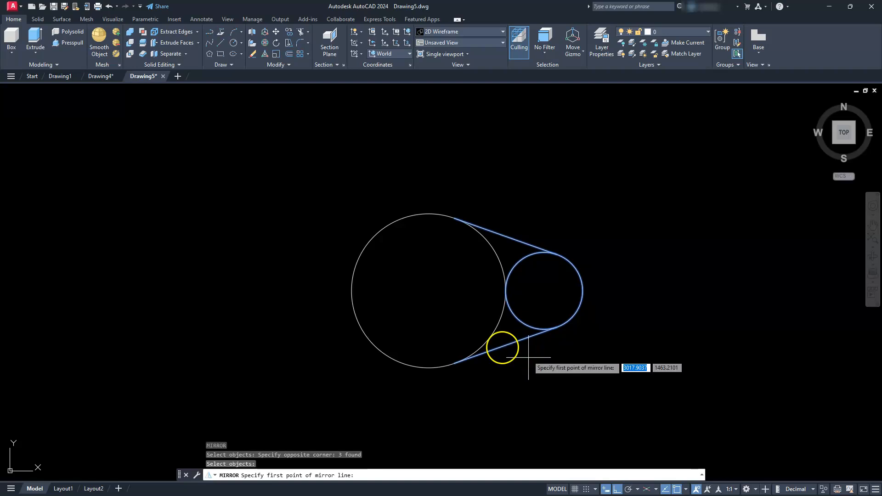
click(426, 367)
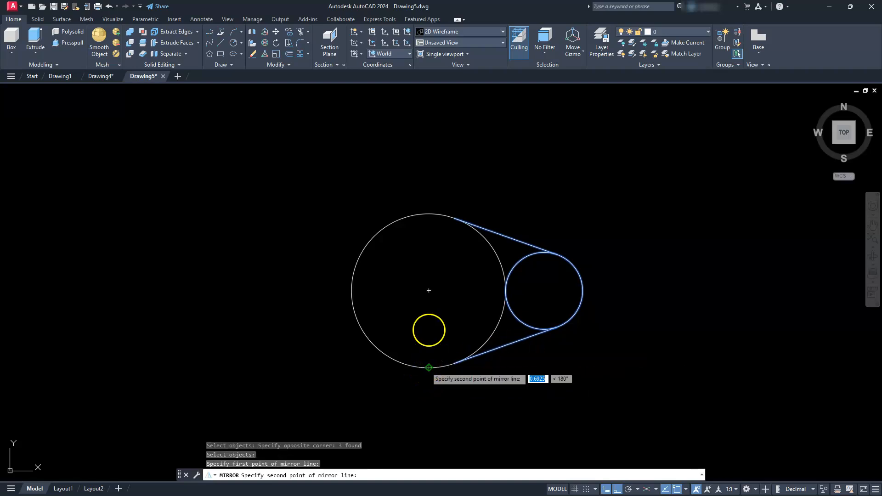
click(428, 216)
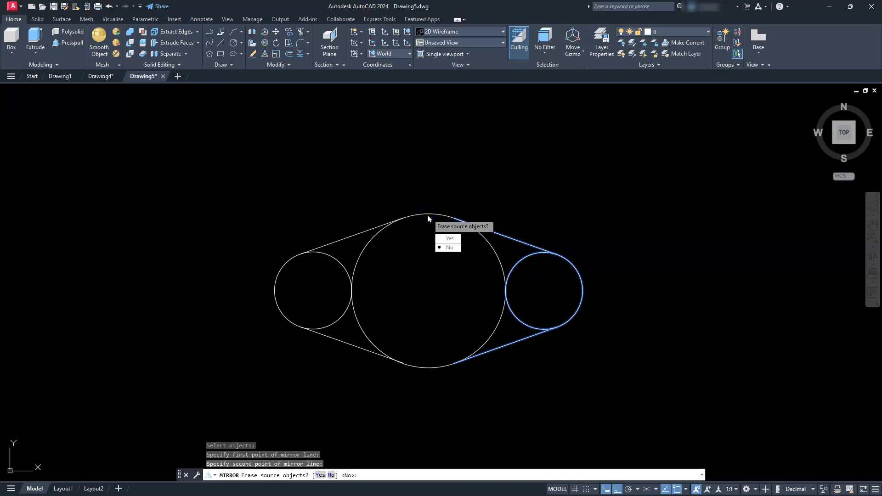
key(Return)
key(Escape)
key(Escape)
key(Escape)
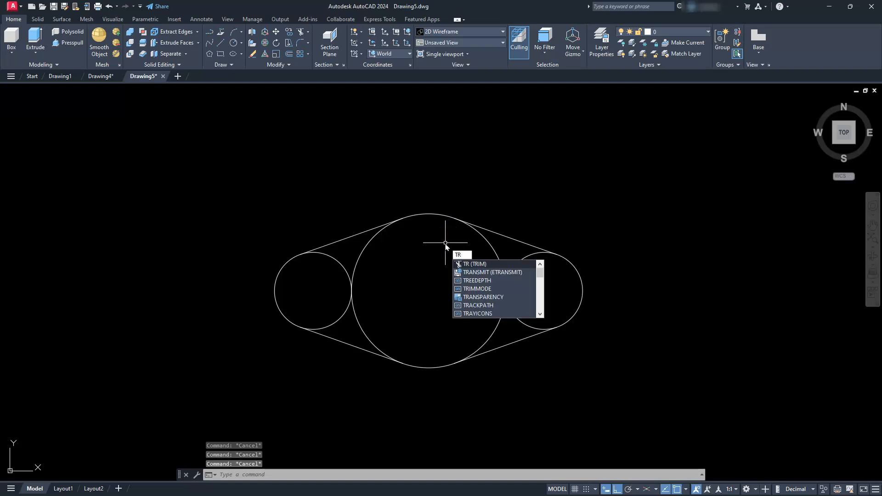
- Trim away the inner arcs of all three circles so only the plate's outer outline remains
key(Return)
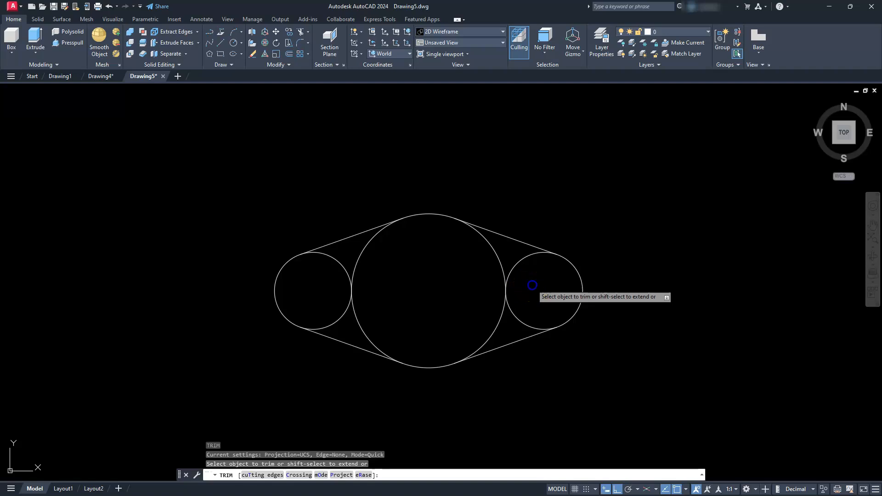
click(533, 285)
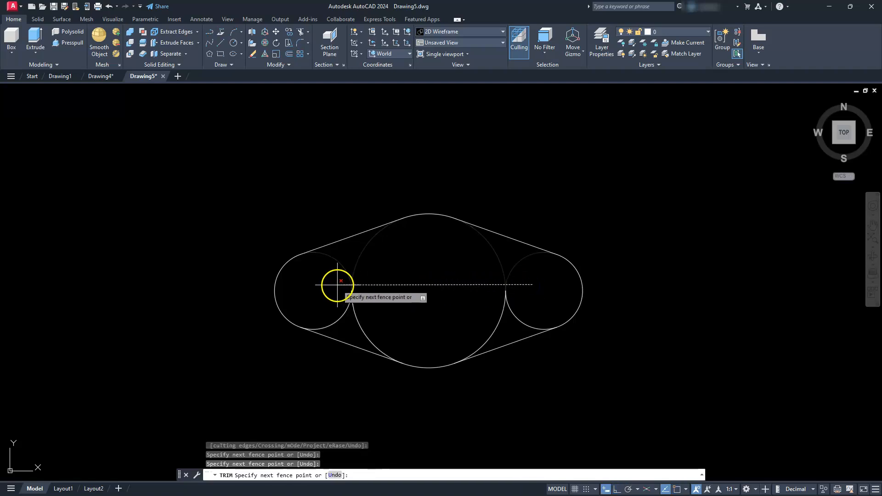
key(Return)
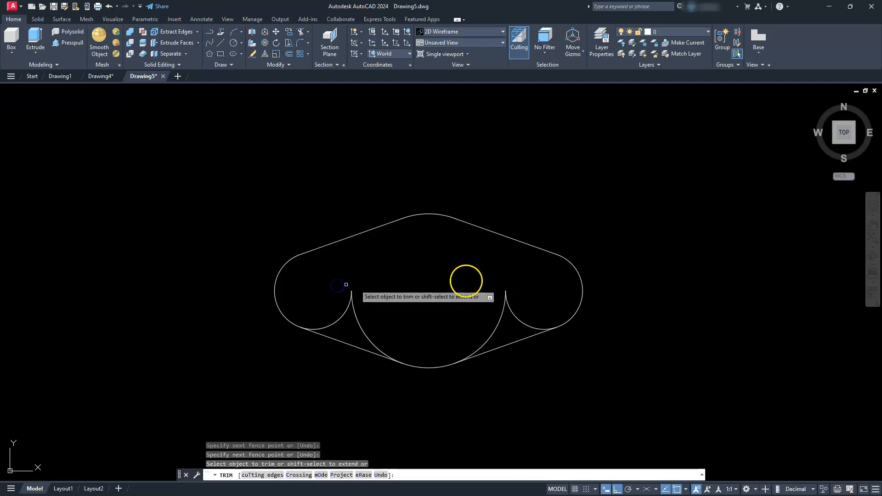
click(537, 304)
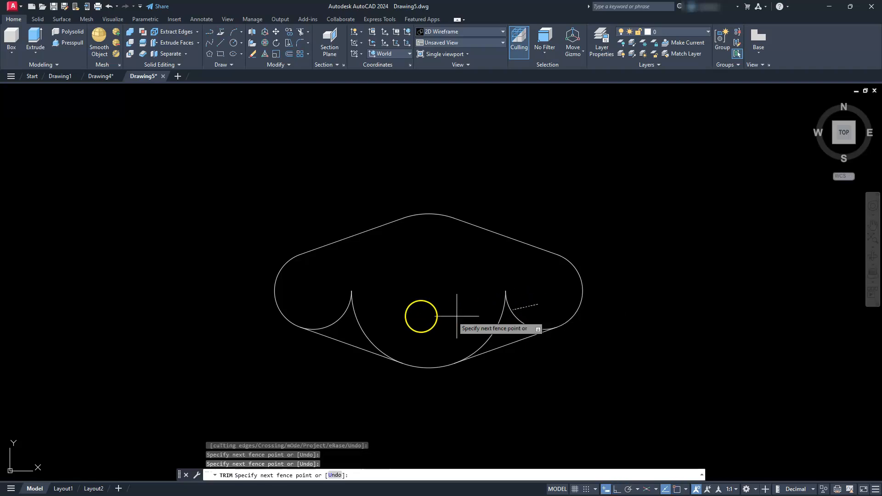
click(320, 305)
key(Return)
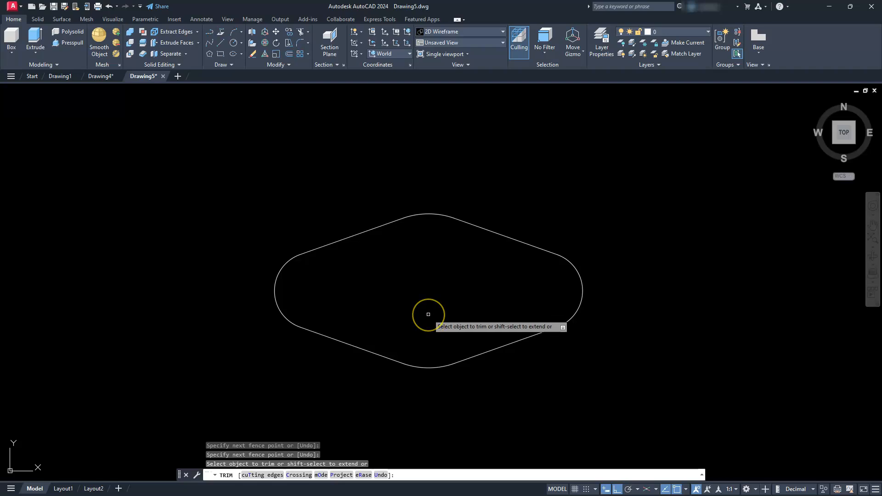
key(Escape)
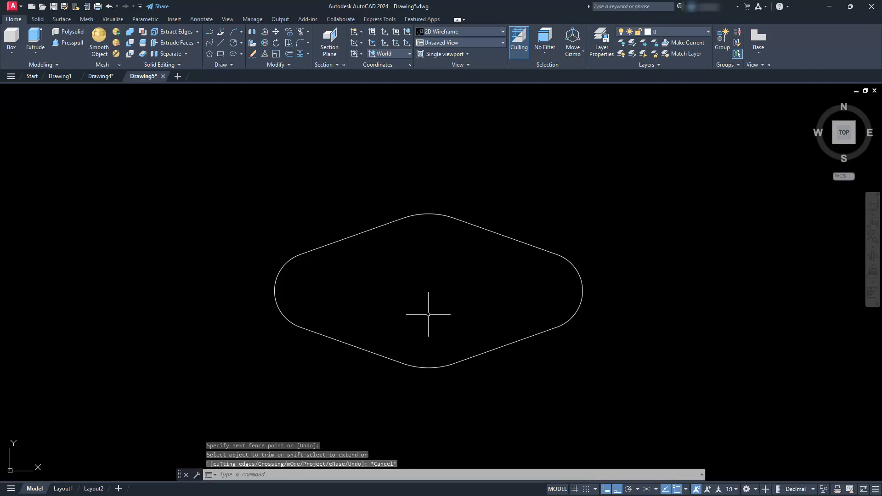
- Join all lines and arcs of the plate outline into a single polyline
click(238, 386)
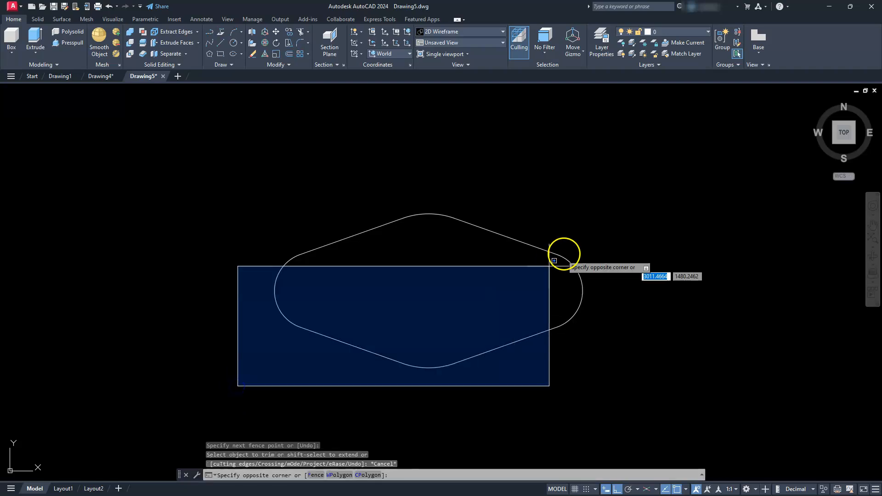
click(622, 176)
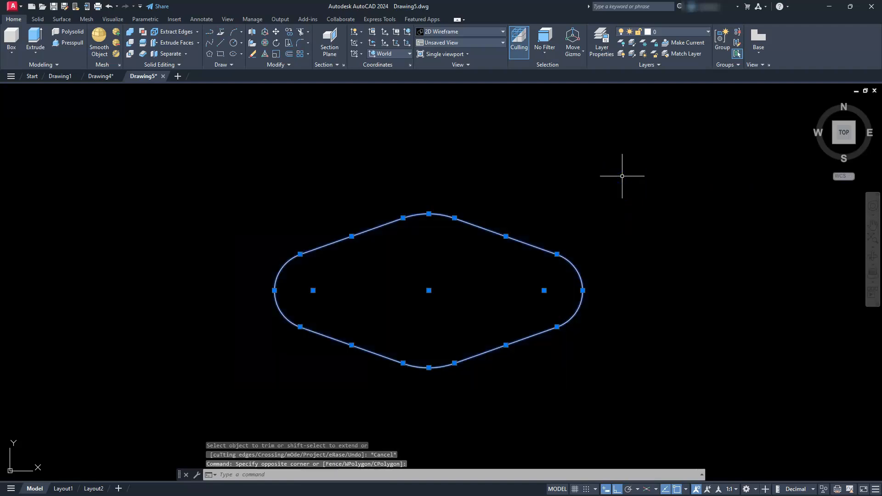
key(Return)
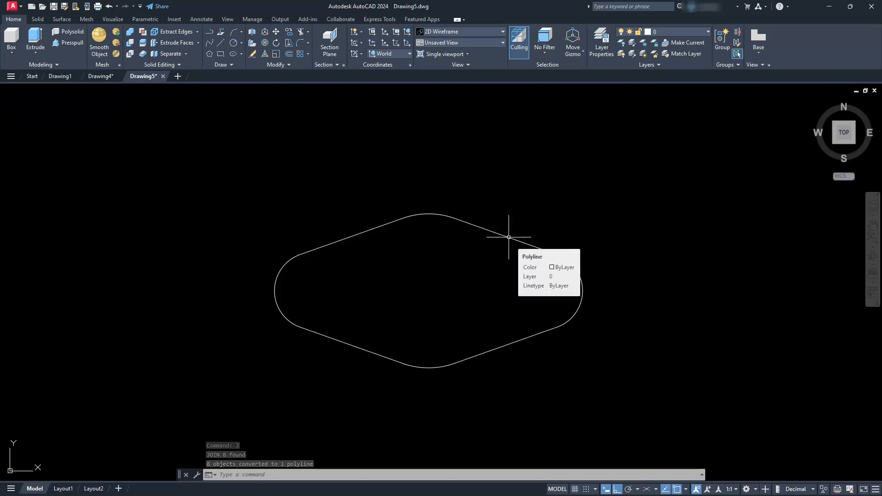
scroll(509, 237, down, 4)
scroll(502, 243, up, 2)
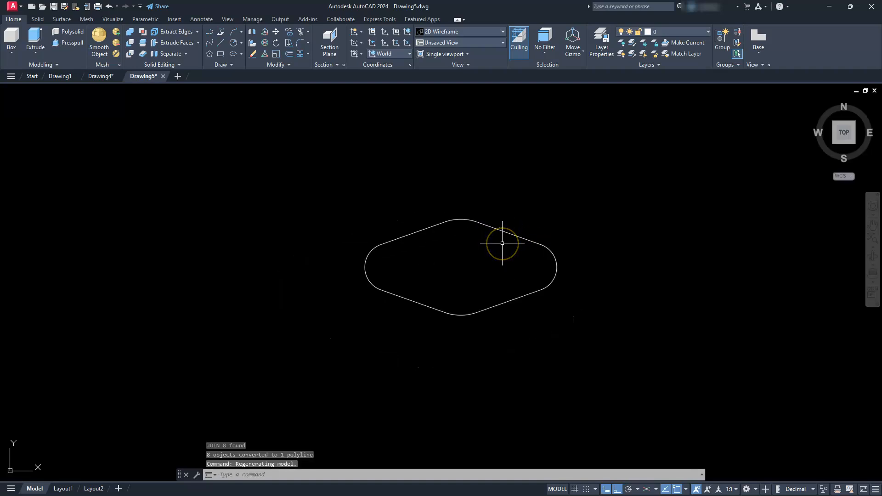
- Draw a circle with a diameter of 20 at the center of the plate outline
scroll(502, 243, up, 4)
middle_drag(469, 295, 493, 264)
text(c)
key(Return)
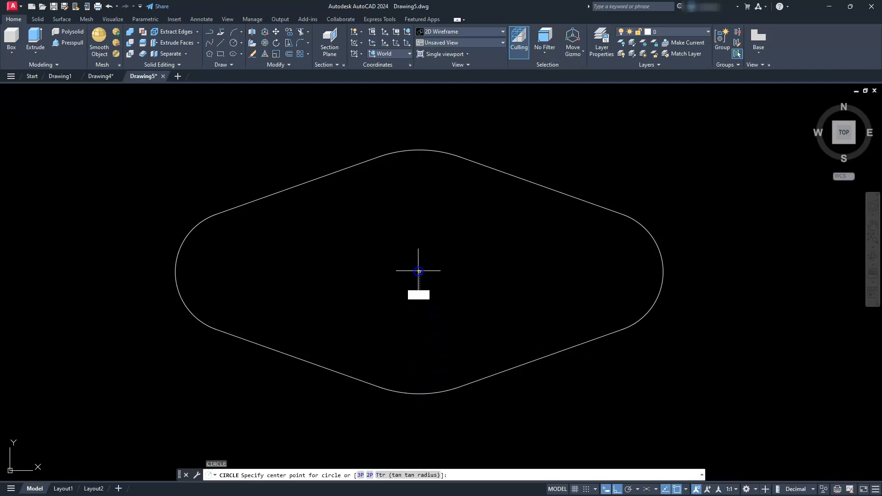
click(419, 272)
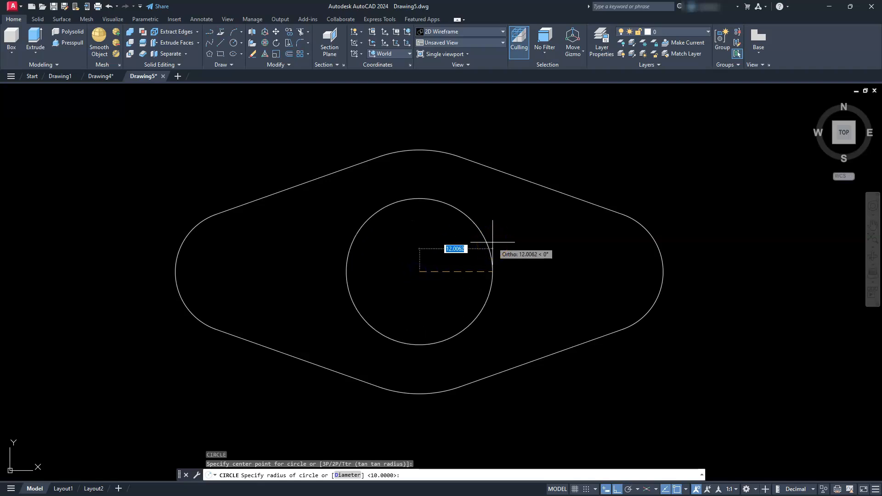
text(d)
key(Return)
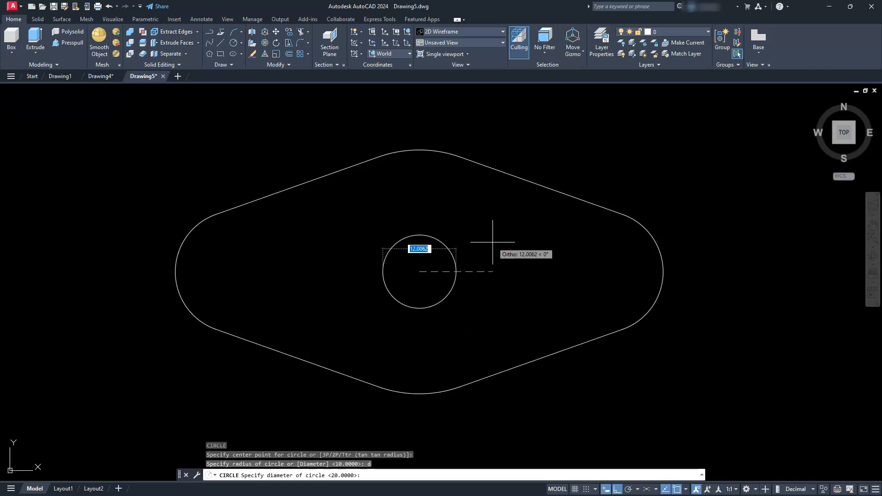
text(20)
key(Return)
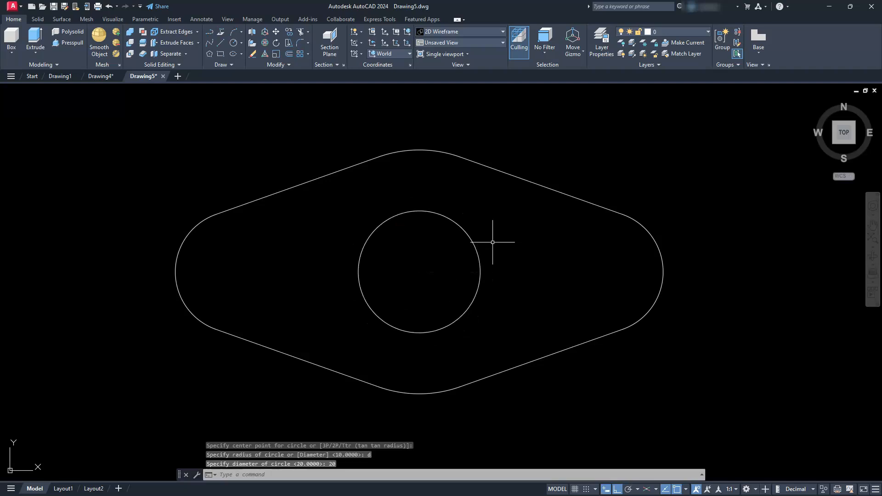
- Draw a concentric circle with a diameter of 31.3 around the plate's central circle
key(Return)
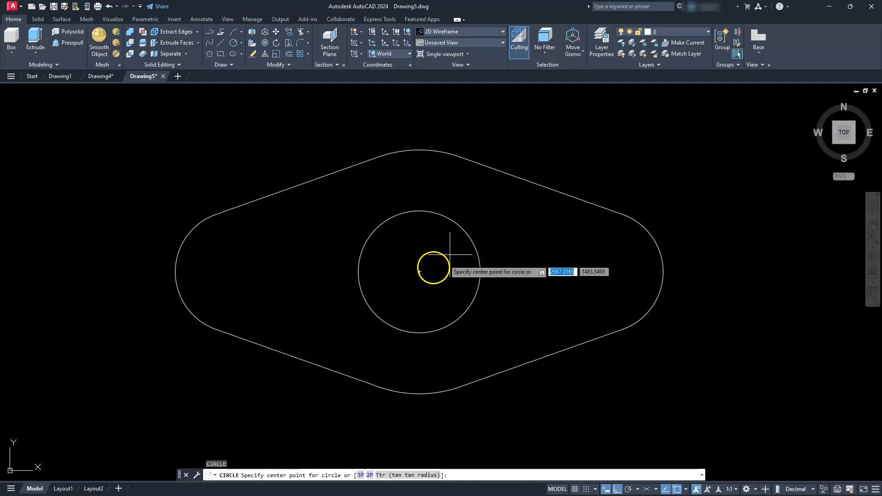
click(419, 271)
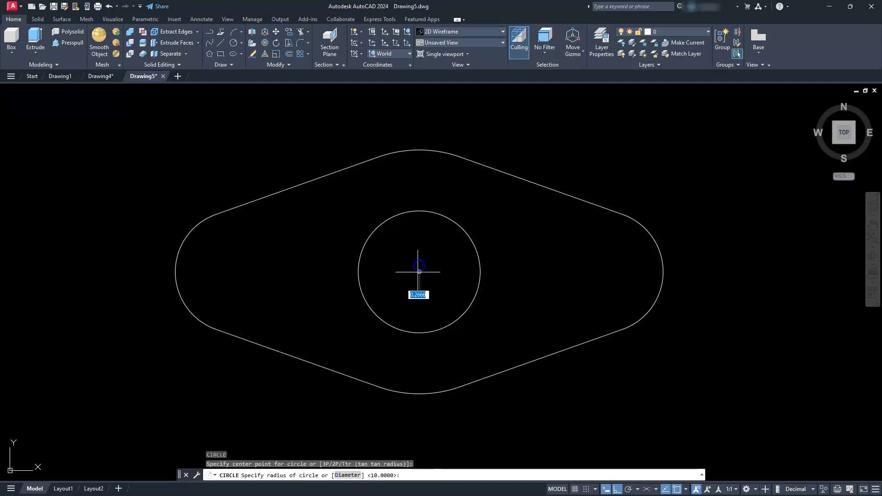
text(d)
key(Return)
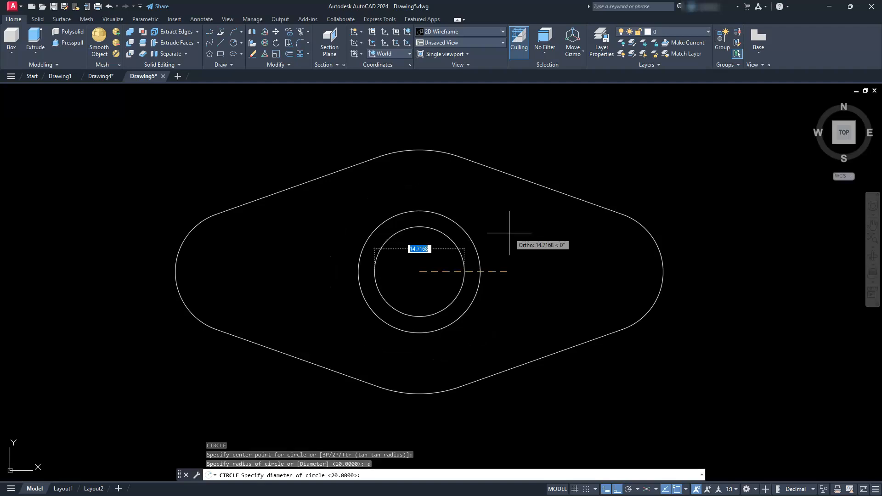
text(31.3)
key(Return)
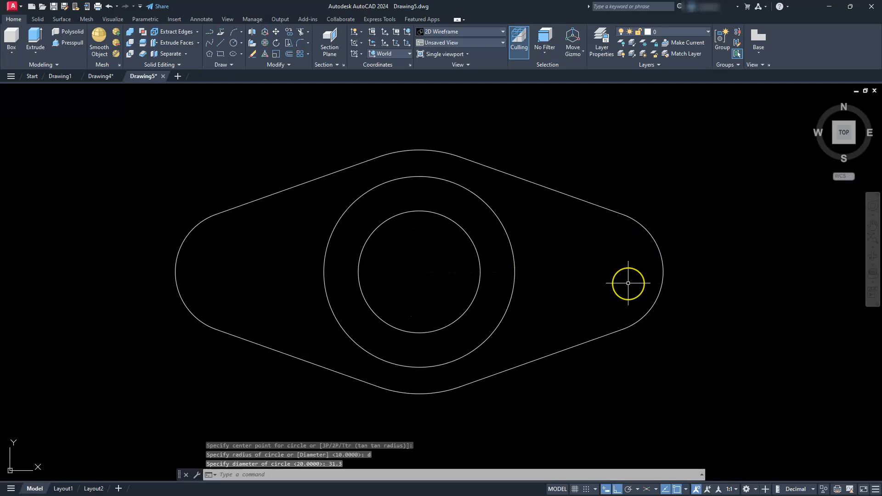
- Draw a circle with a diameter of 15 at the center of the plate's right end arc
text(c)
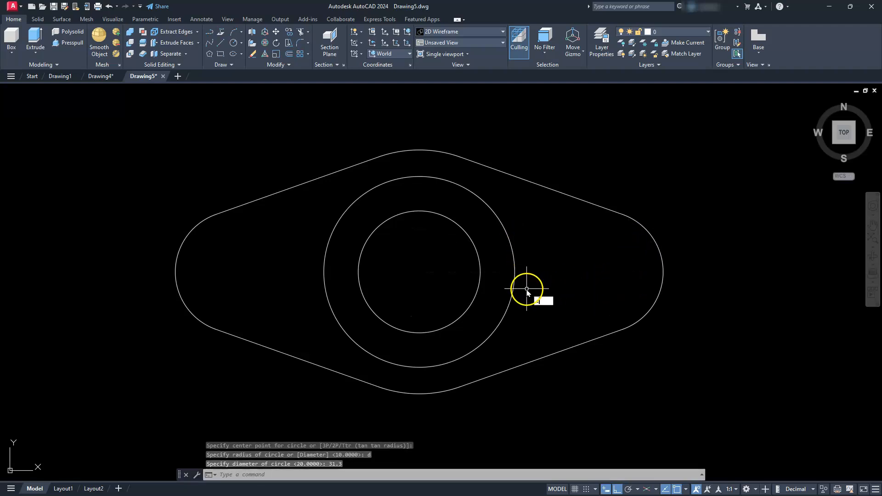
key(Return)
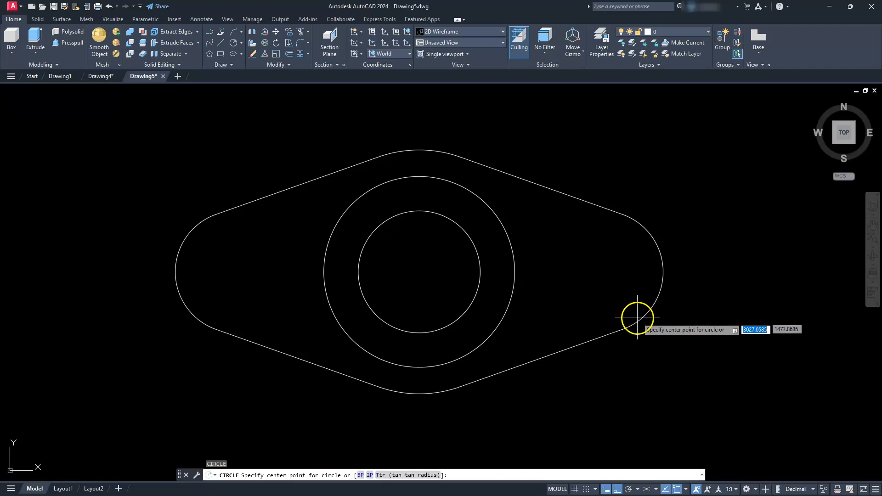
click(601, 272)
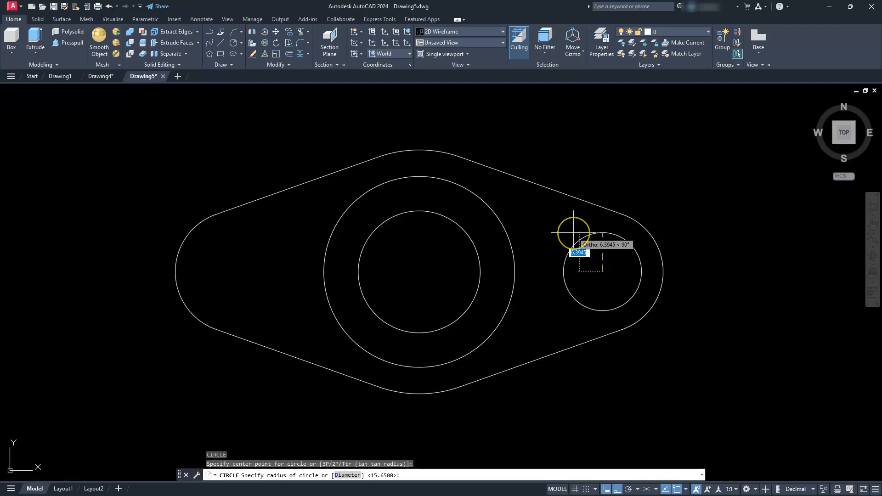
text(d)
key(Return)
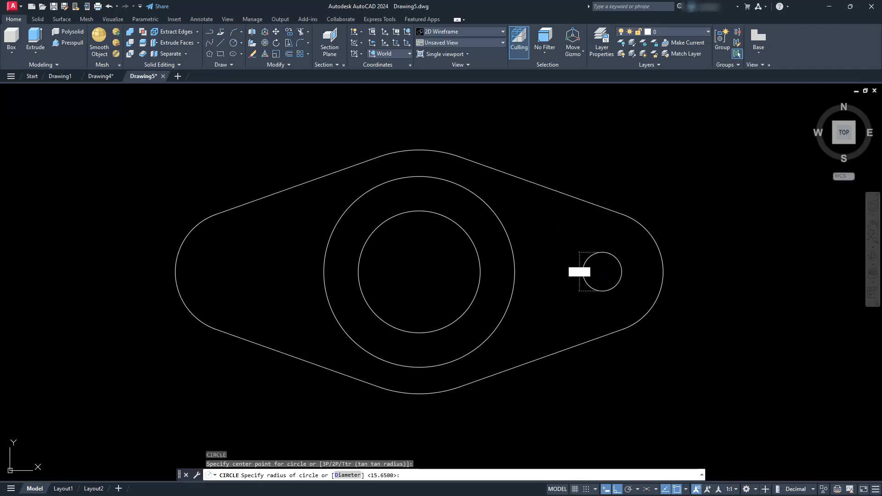
text(15)
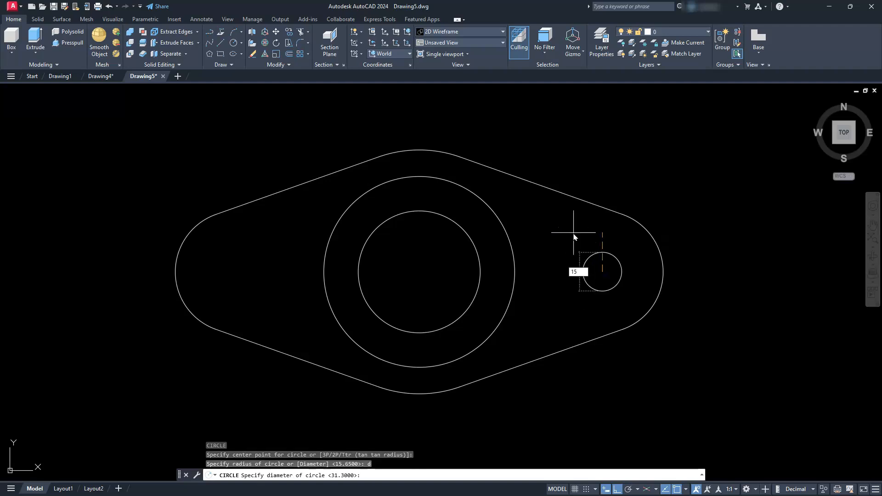
key(Return)
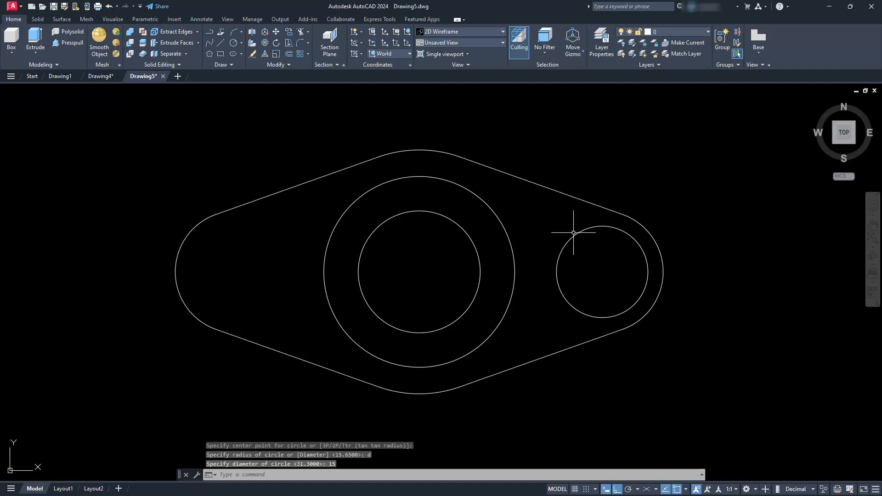
- Draw a circle with a diameter of 10 concentric with the circle at the plate's right end
key(Return)
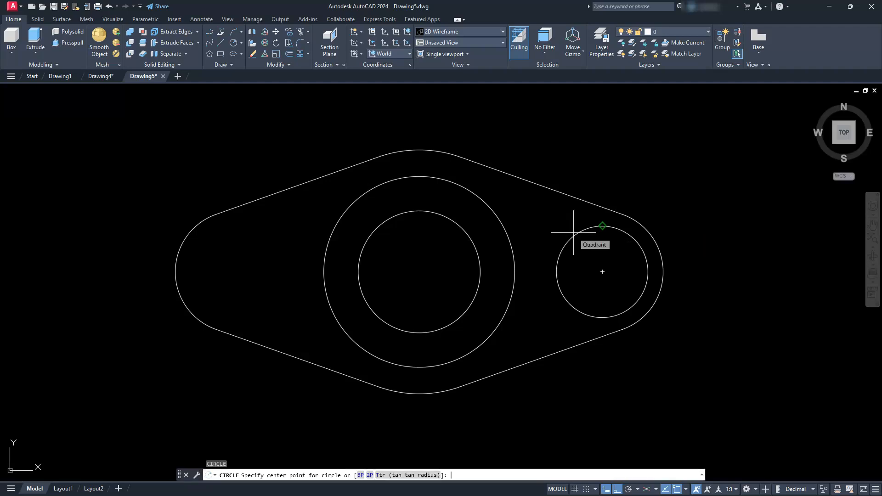
click(602, 271)
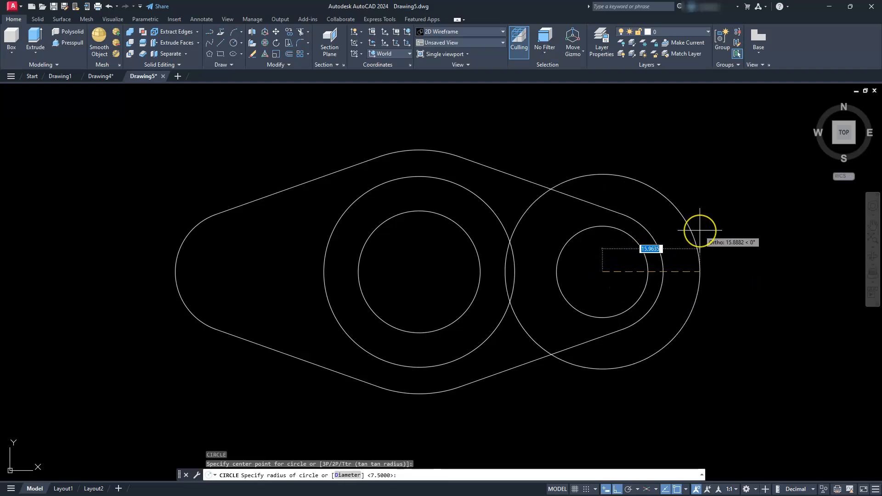
text(d)
key(Return)
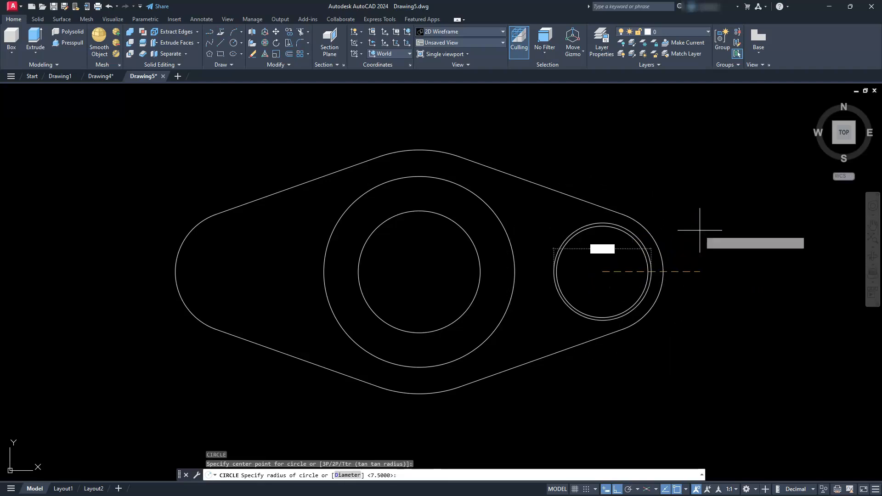
text(10)
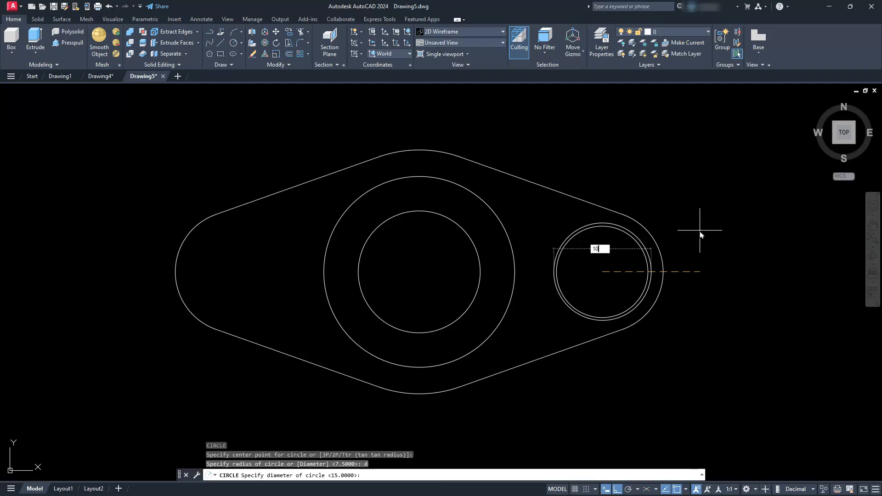
key(Return)
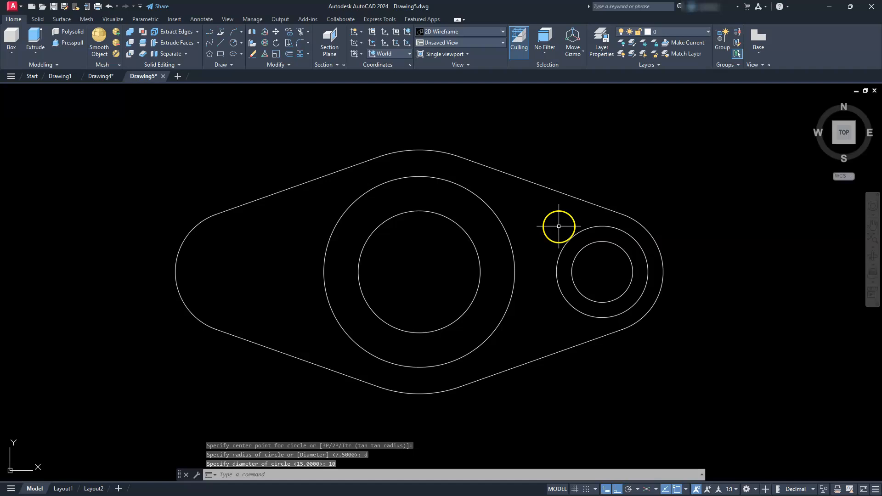
- Mirror the two concentric circles at the plate's right end across the vertical centreline of the central circles, keeping the originals
text(mi)
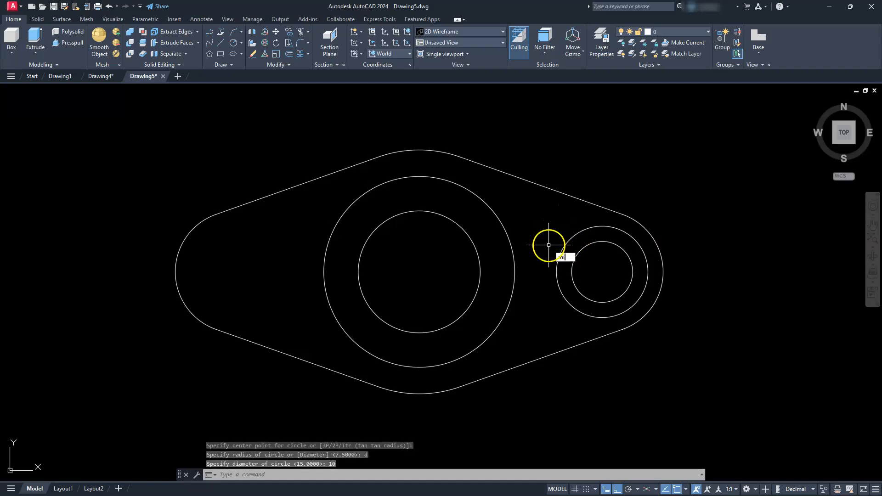
key(Return)
click(584, 222)
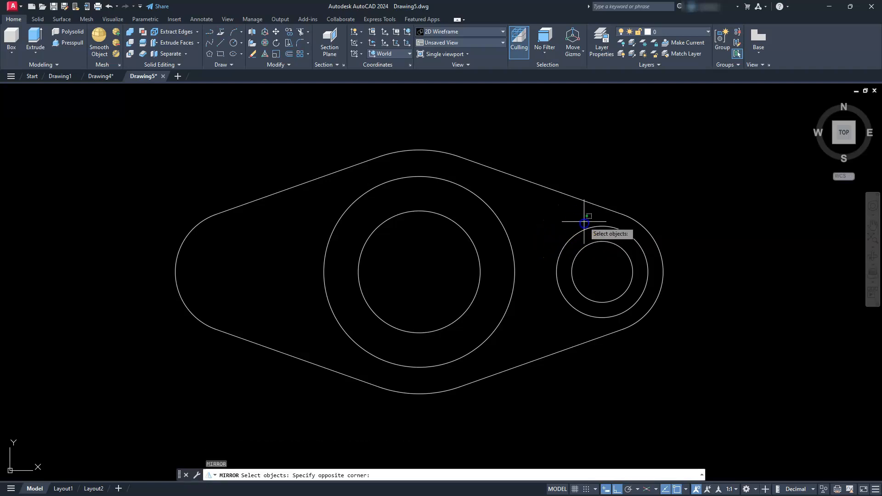
click(553, 267)
key(Return)
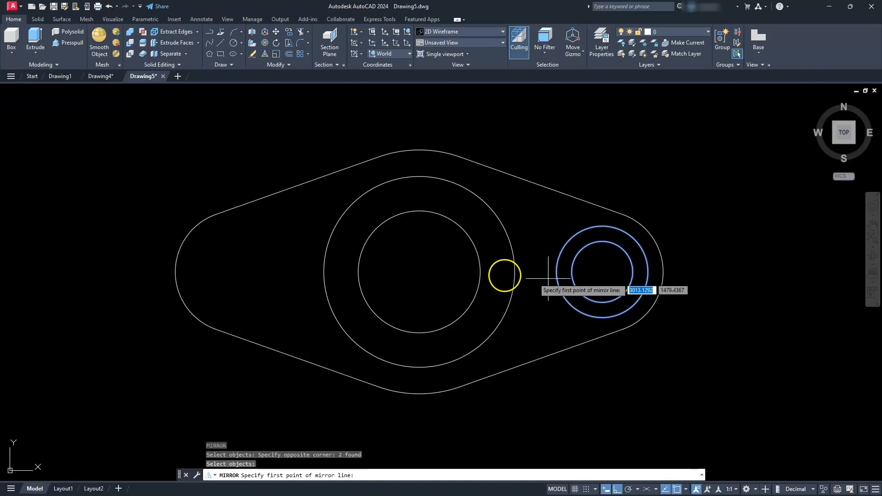
click(420, 176)
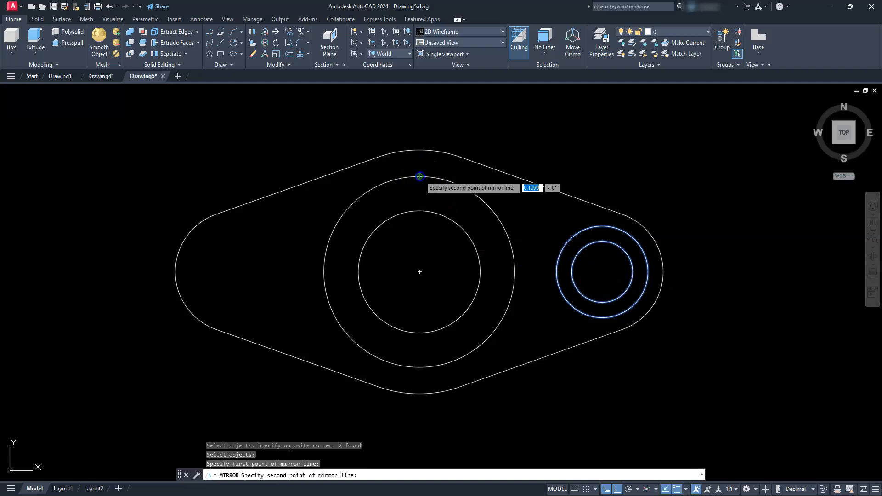
click(418, 367)
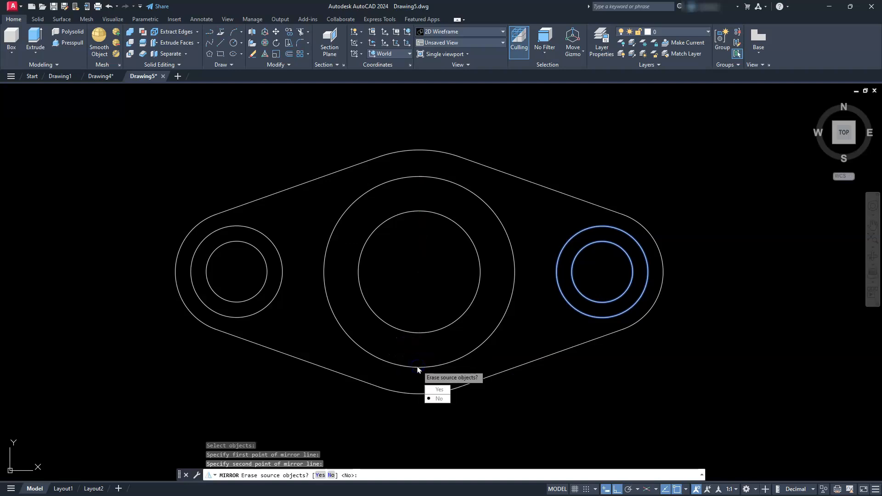
key(Return)
key(Escape)
key(Escape)
key(Escape)
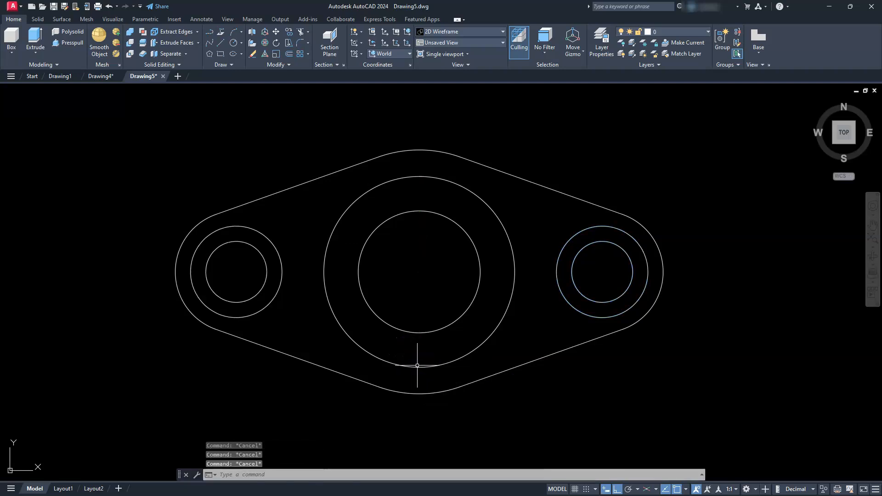
- Copy the whole plate outline with all its circles straight down, leaving a clear gap below the original
scroll(417, 365, down, 2)
middle_drag(418, 366, 415, 270)
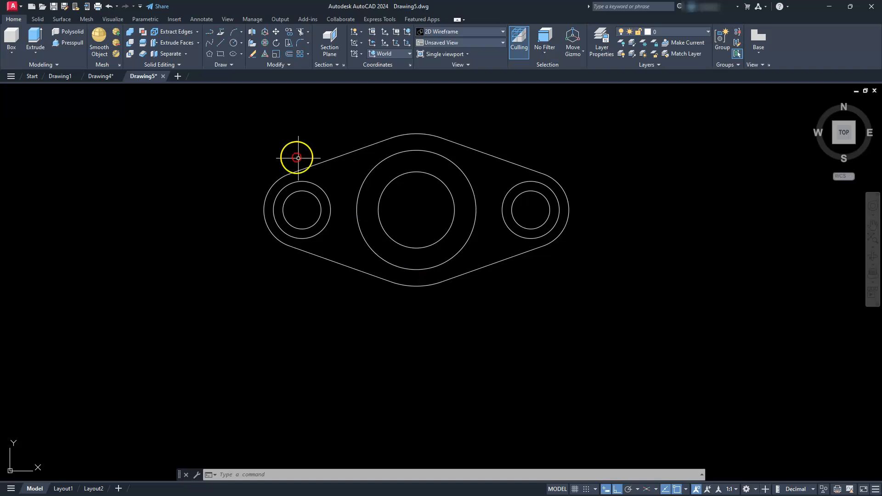
click(255, 119)
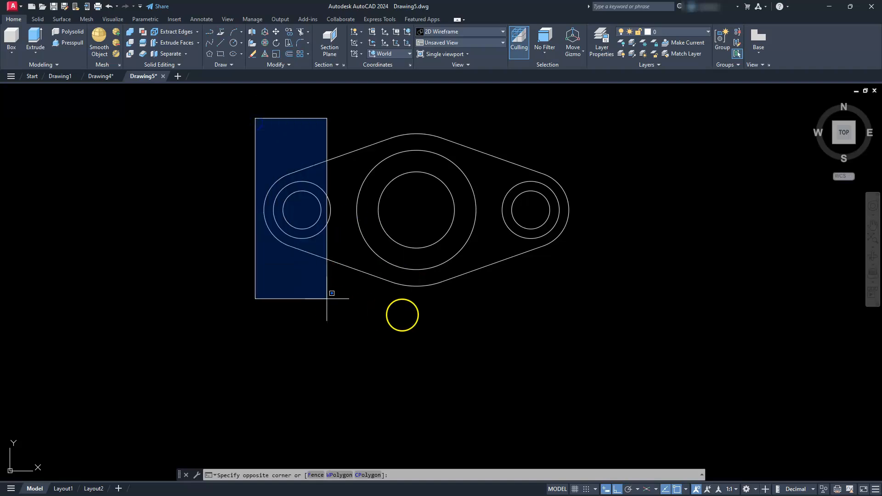
click(585, 320)
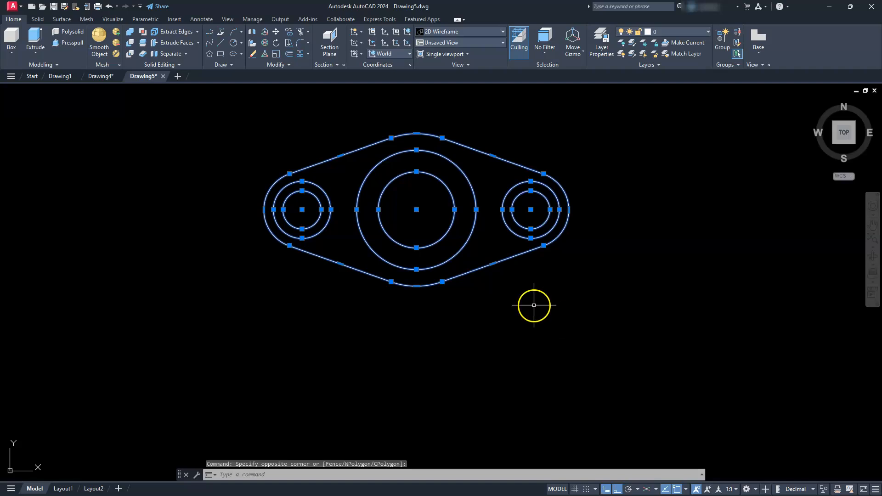
text(co)
key(Return)
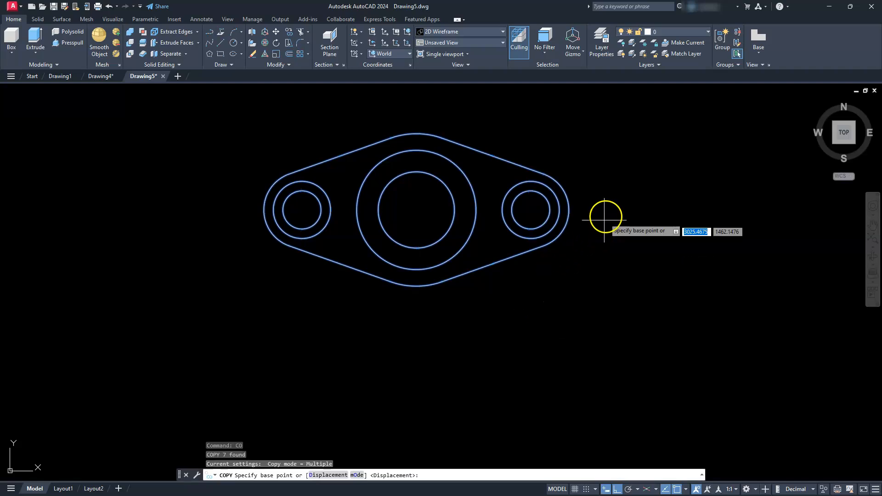
click(625, 198)
middle_drag(617, 342, 603, 283)
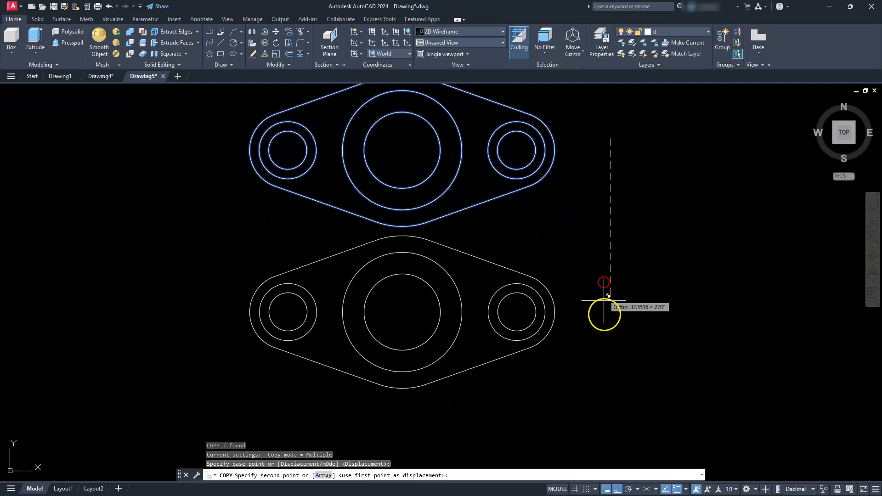
click(610, 352)
key(Escape)
key(Escape)
key(Escape)
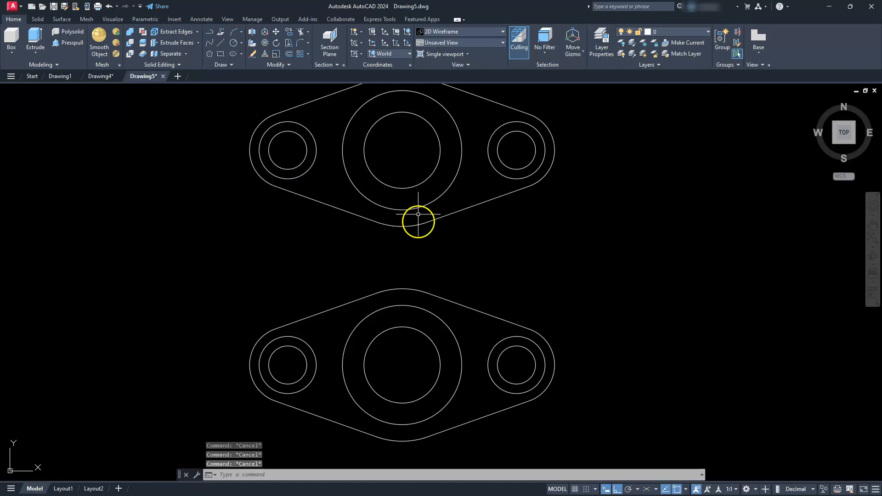
- Delete the outer circle of each of the three concentric pairs in the lower plate copy
click(397, 306)
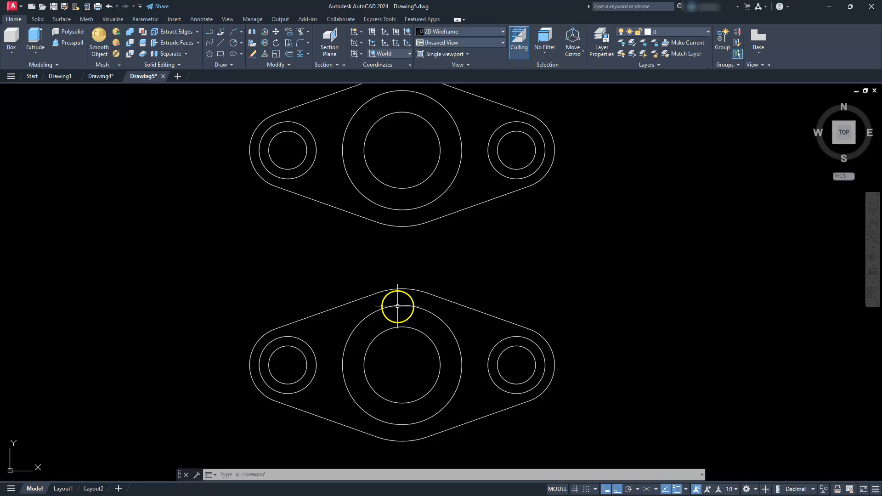
click(452, 333)
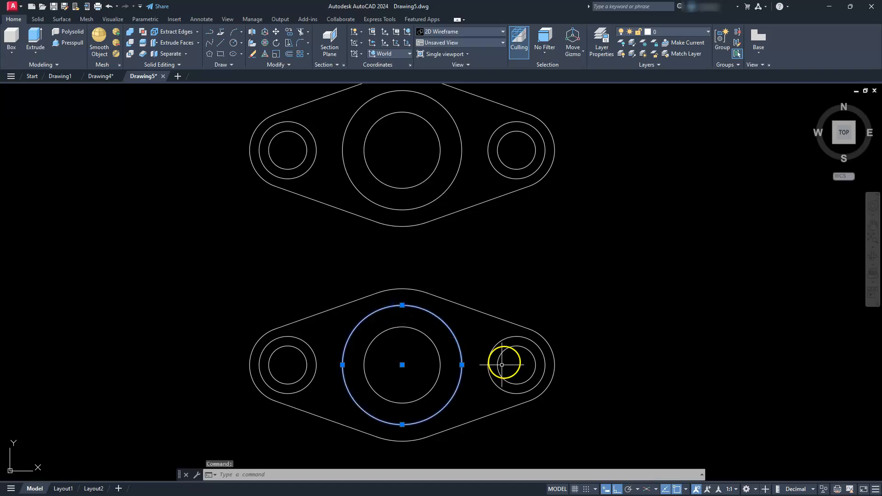
click(509, 338)
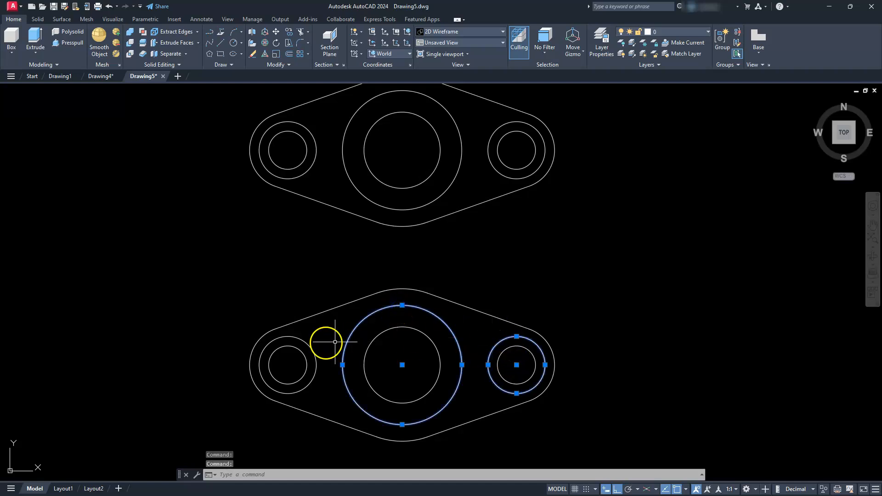
click(311, 346)
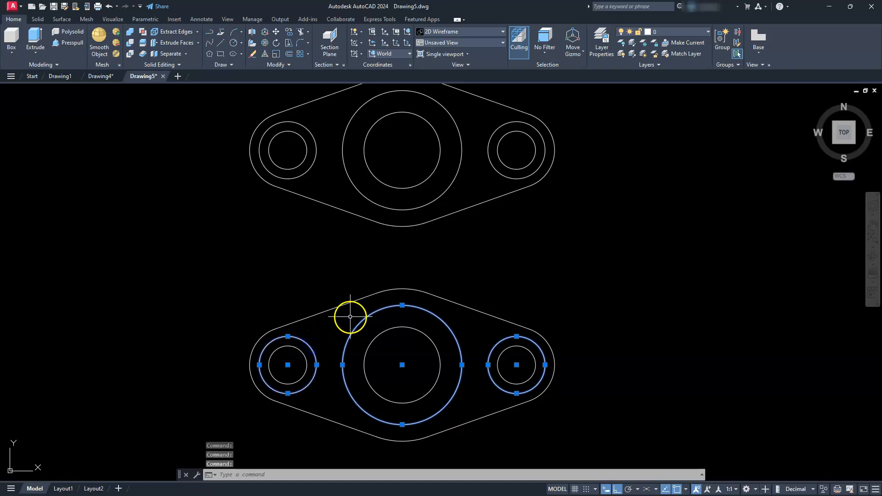
key(Delete)
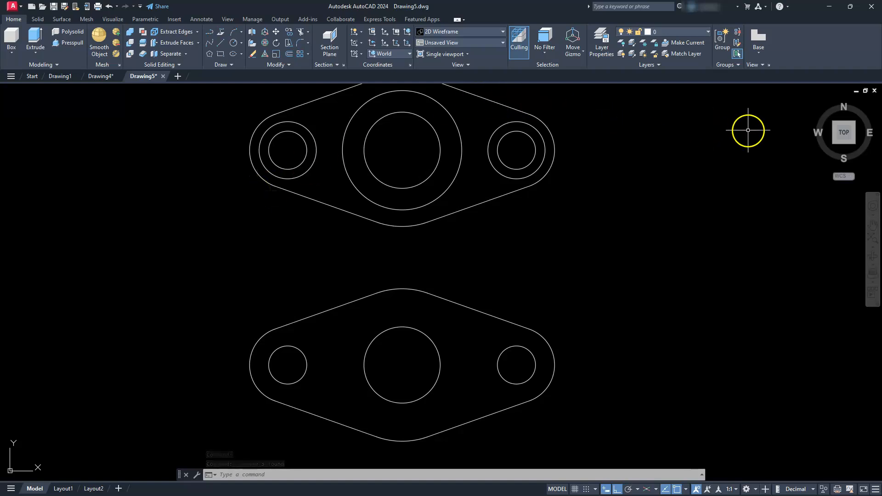
- Extrude both plate outlines downward as solids by 10
click(834, 145)
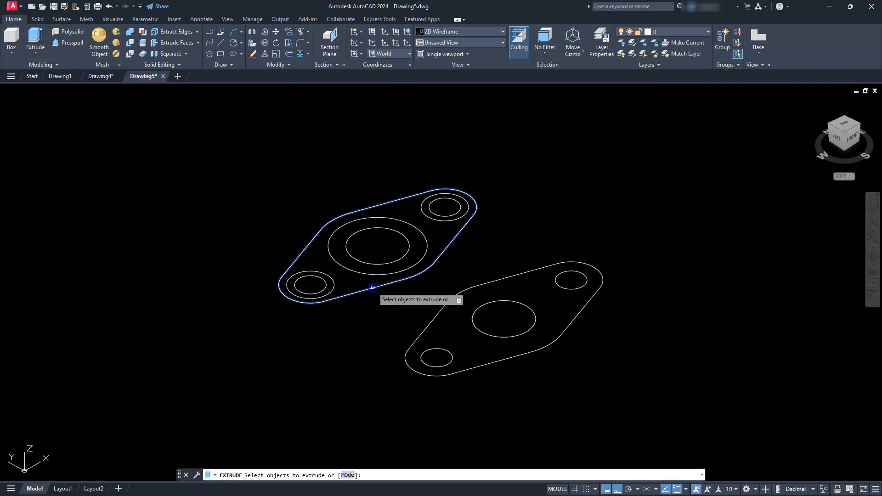
click(372, 288)
click(466, 368)
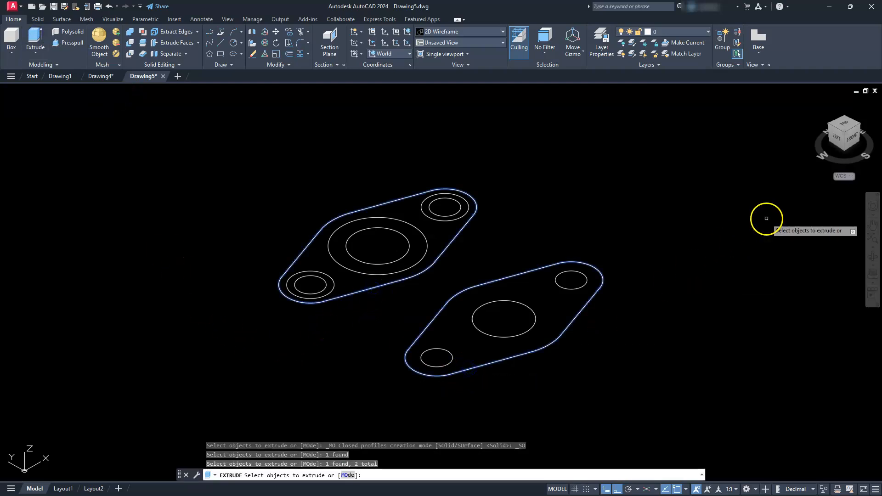
key(Return)
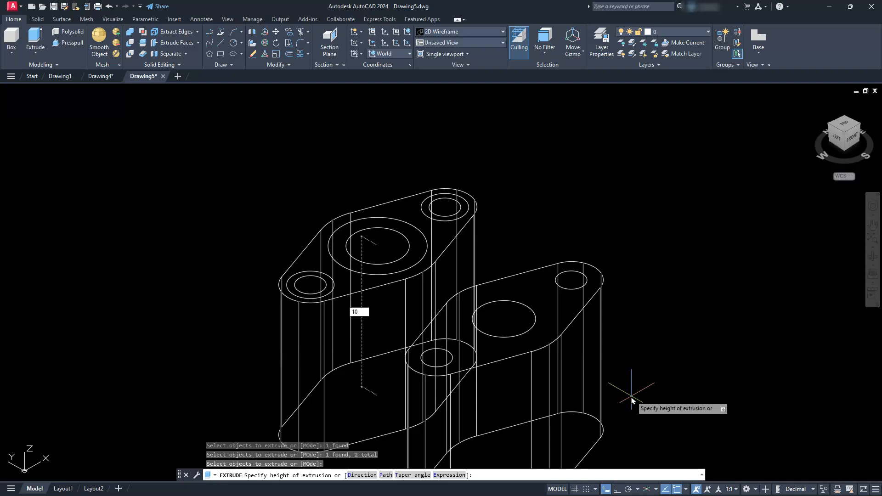
key(Return)
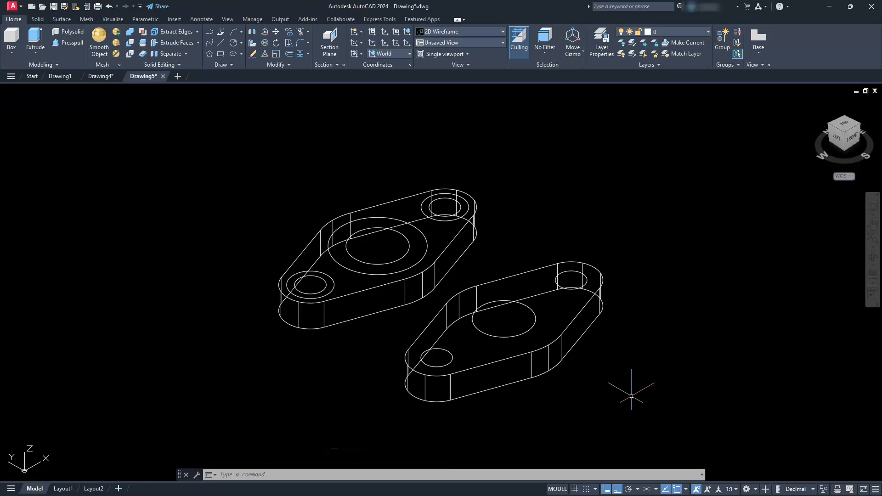
- Extrude all six concentric circles on the original plate upward by 3
key(Return)
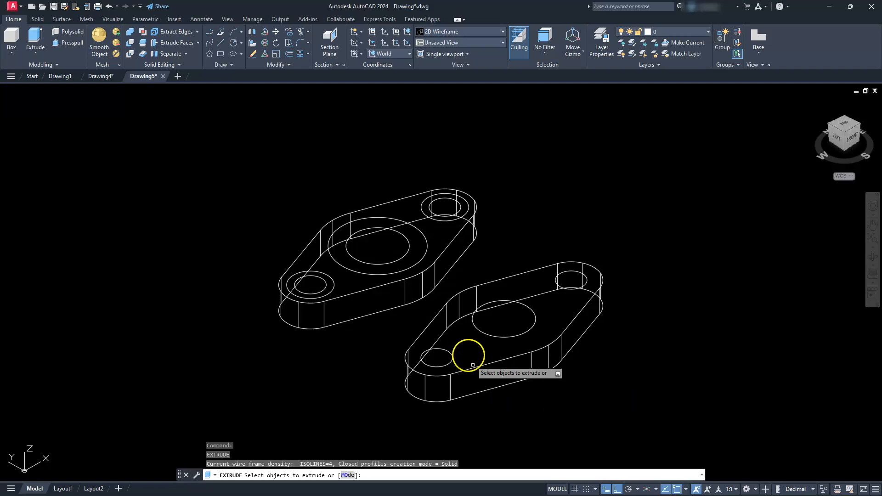
click(325, 285)
click(334, 280)
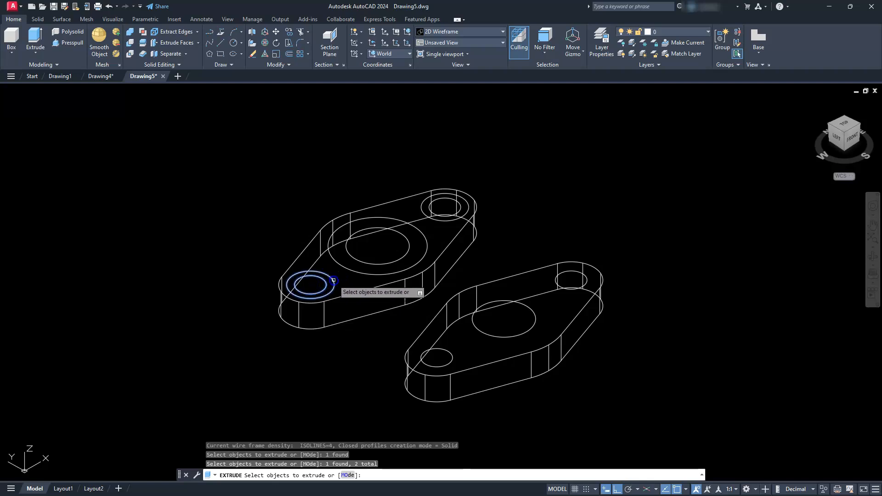
click(364, 264)
click(360, 272)
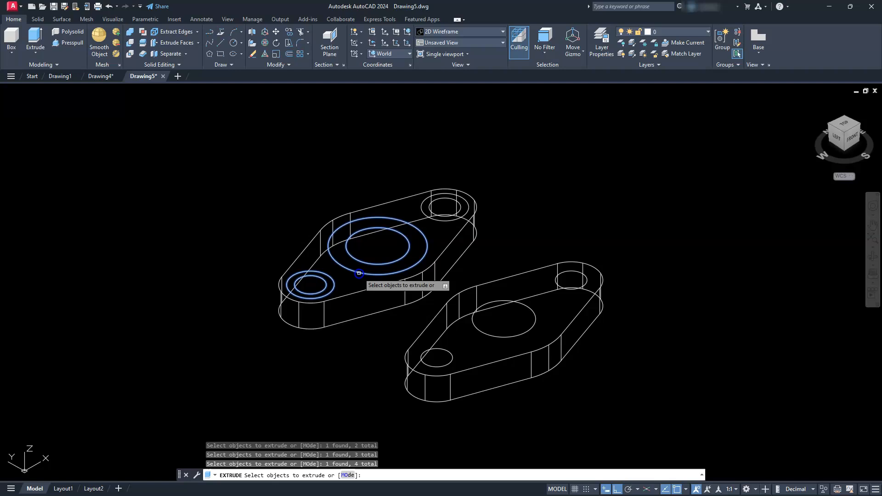
click(435, 212)
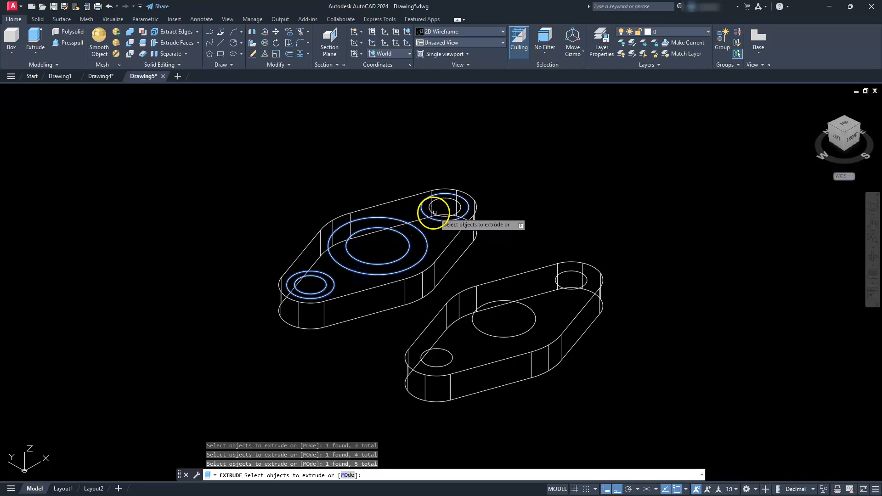
click(667, 153)
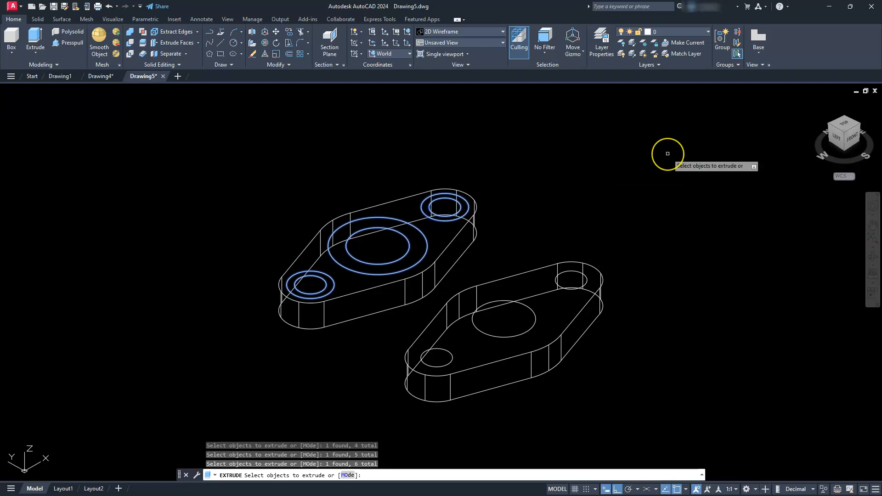
key(Return)
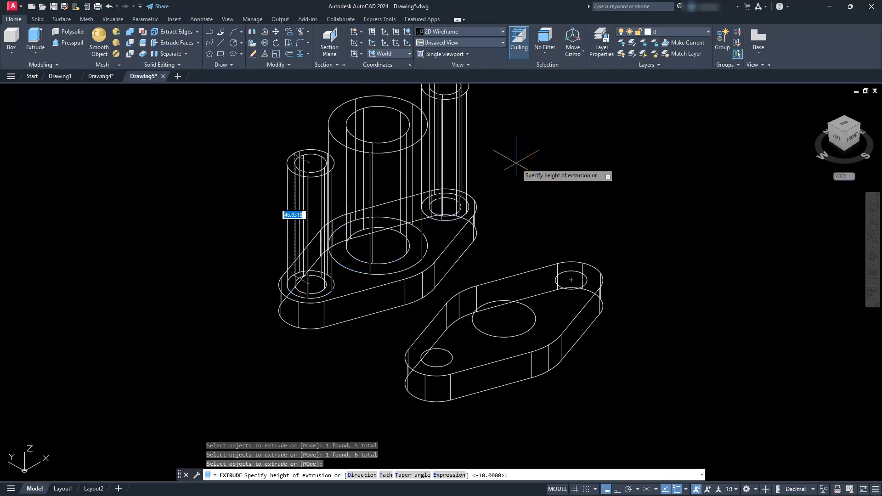
key(Return)
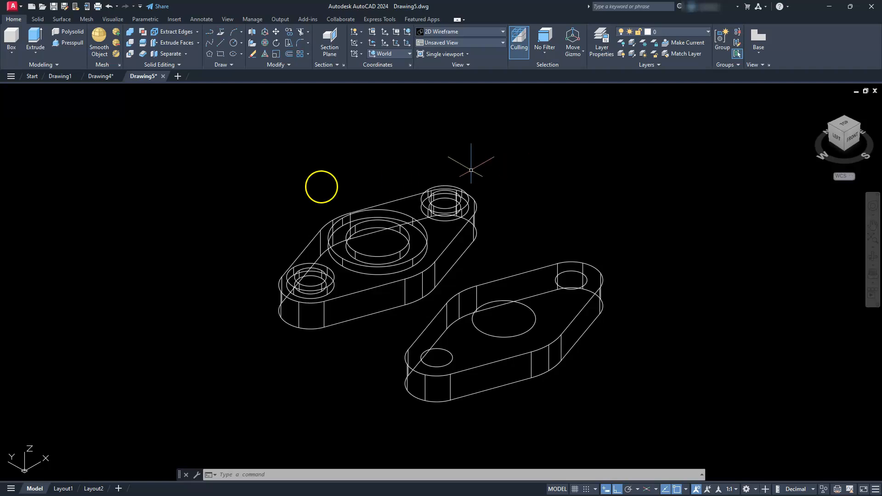
- Extrude the three circles on the copied plate upward by 20, leaving the plate solid out of the selection
click(36, 50)
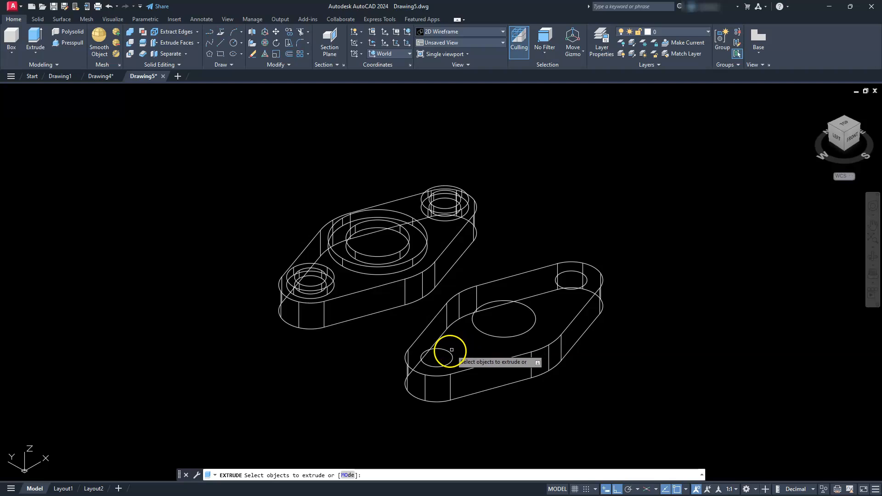
click(431, 356)
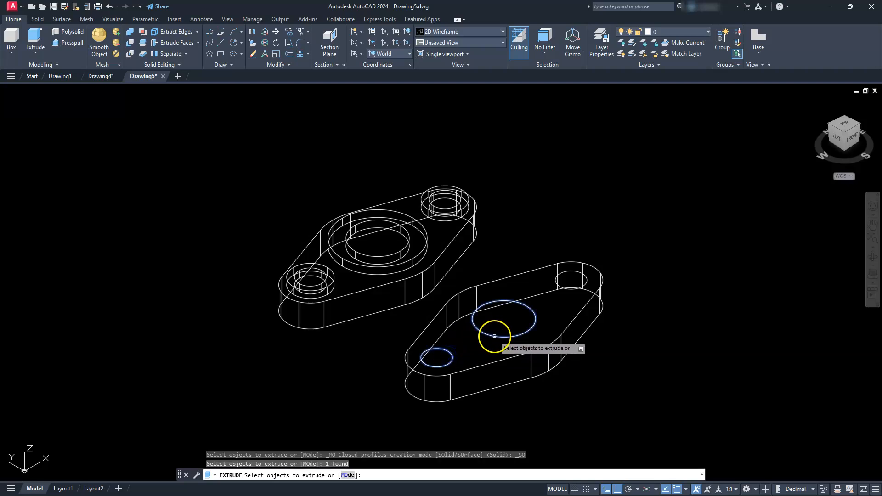
click(494, 336)
click(562, 288)
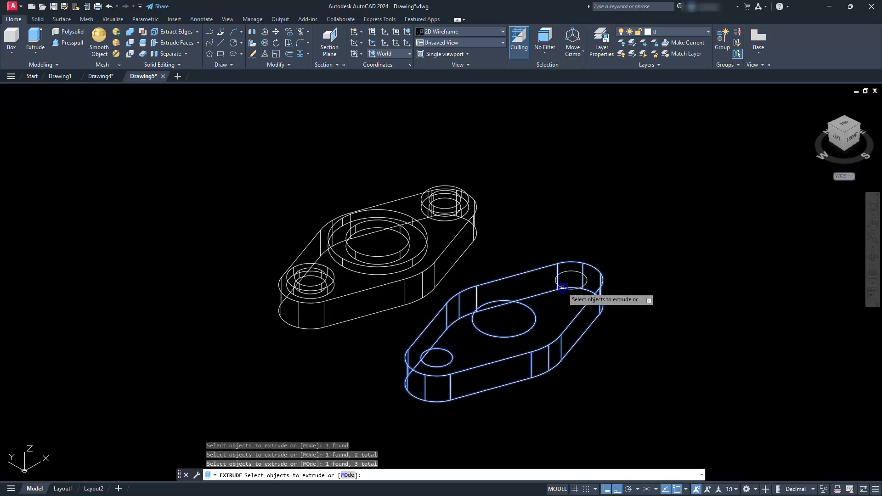
shift+click(568, 261)
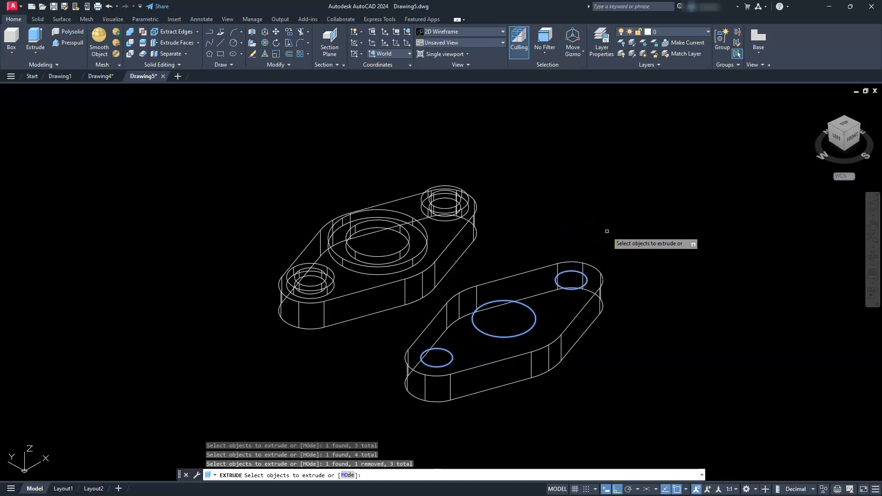
key(Return)
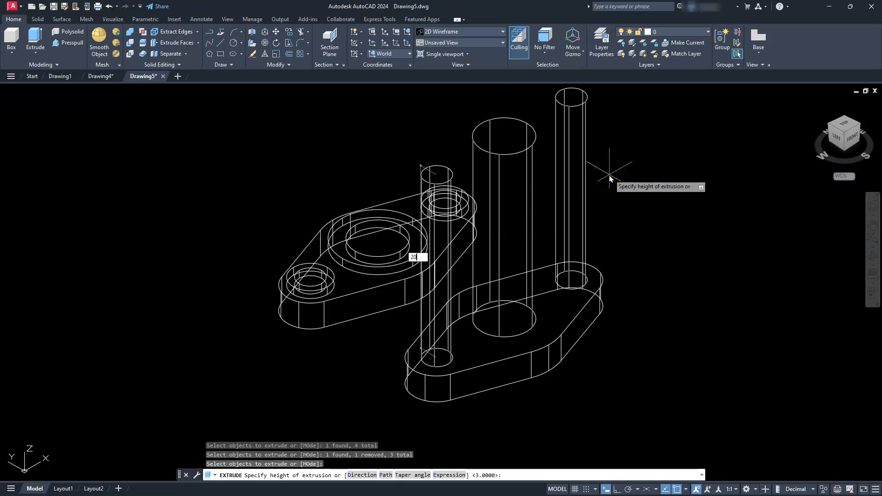
key(Return)
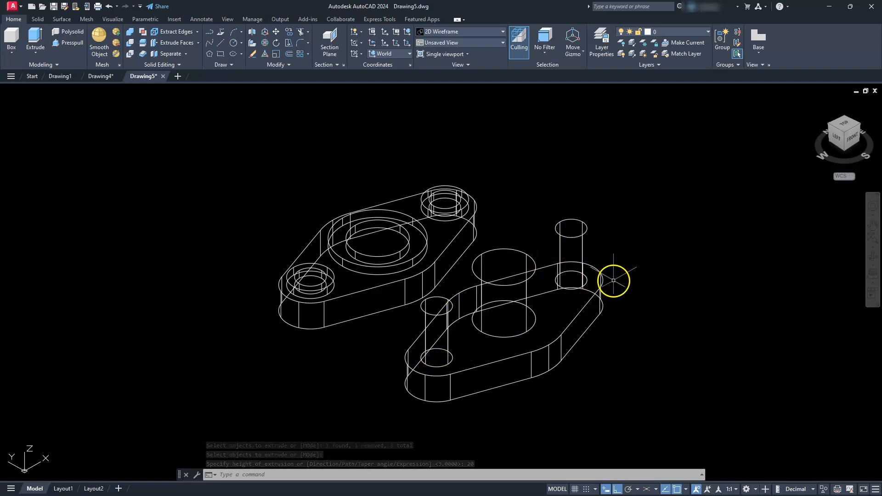
- Union the three tall cylinders on the copied plate into one solid, leaving the plate solid out
click(131, 34)
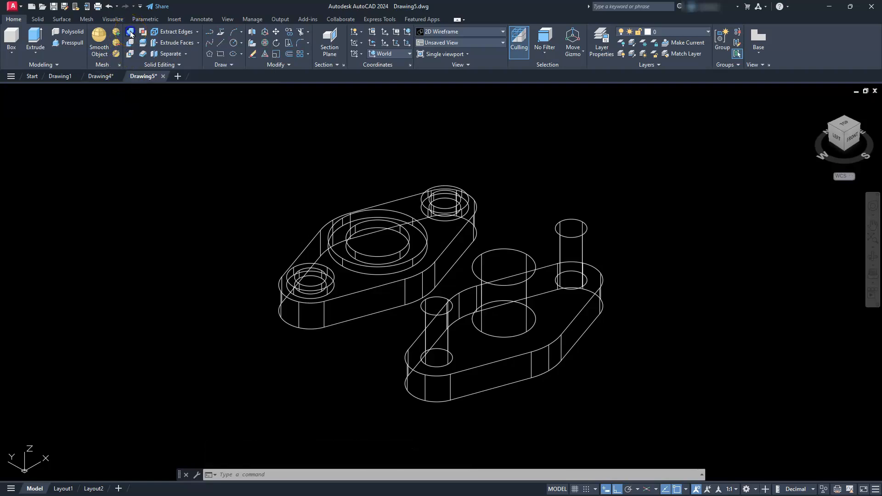
click(570, 239)
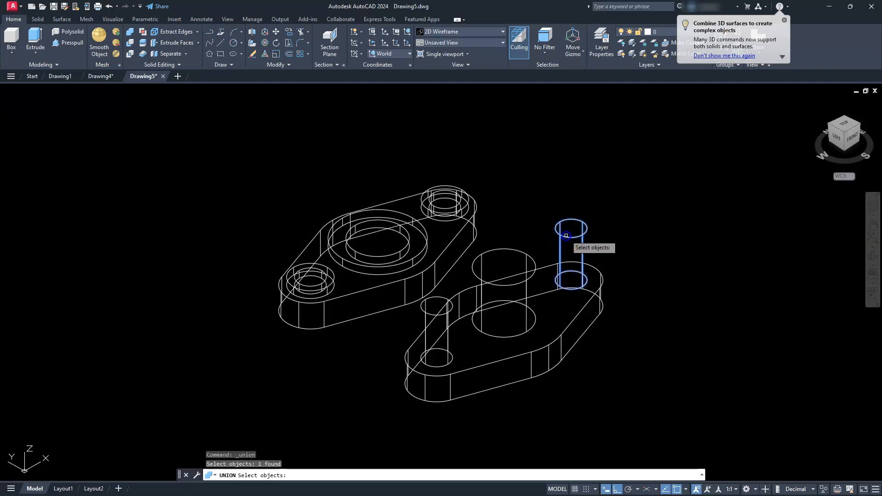
click(529, 270)
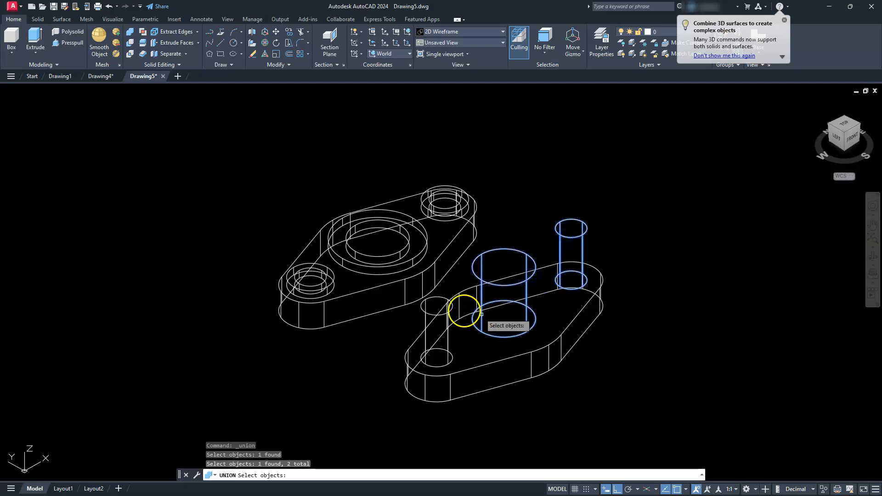
click(446, 309)
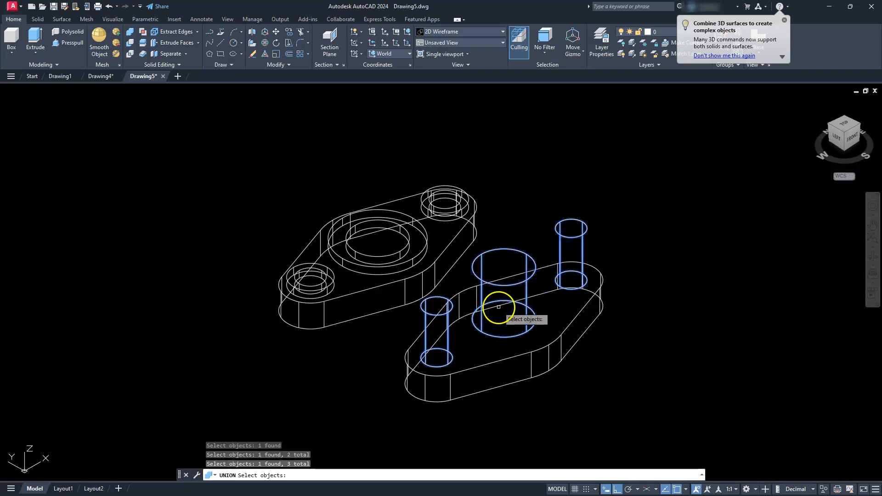
key(Return)
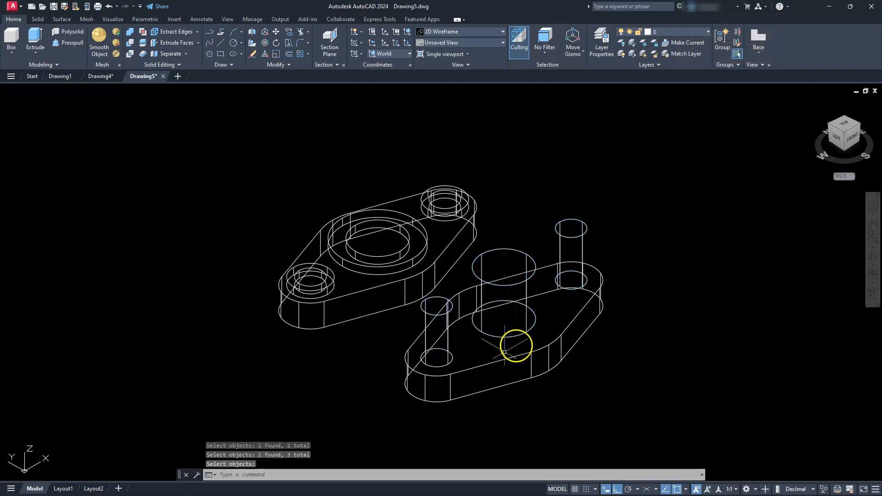
key(Return)
click(575, 323)
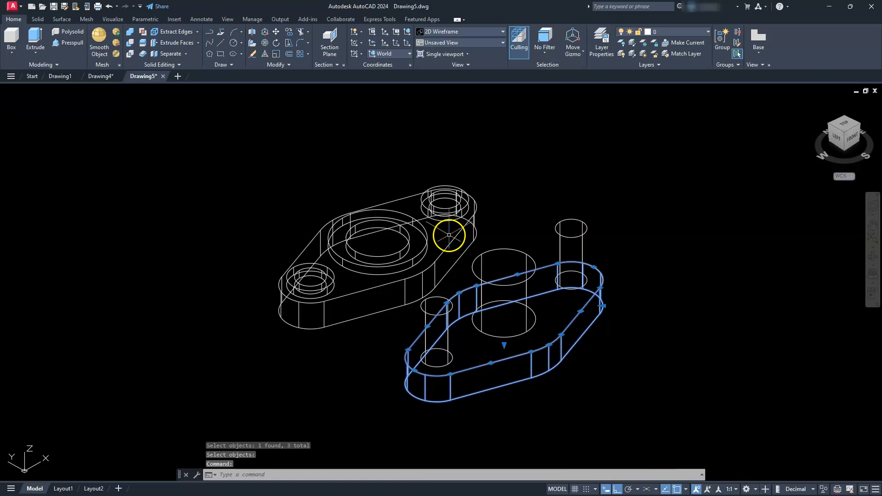
key(Return)
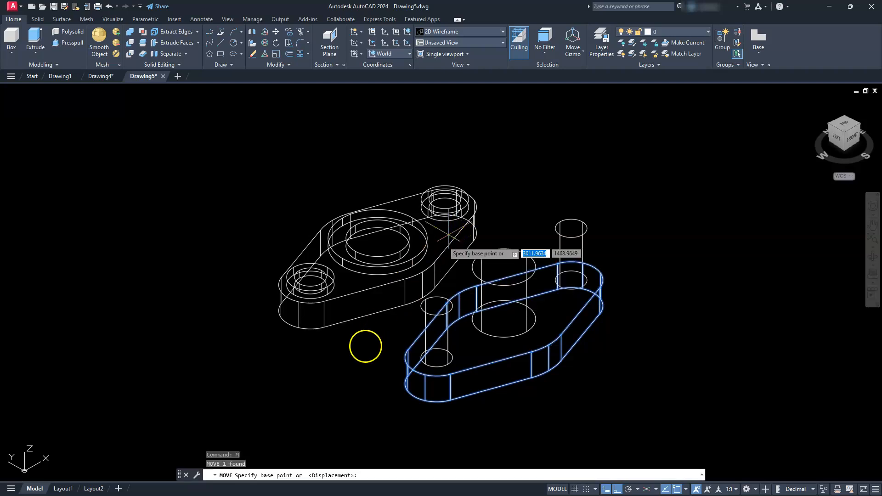
click(514, 379)
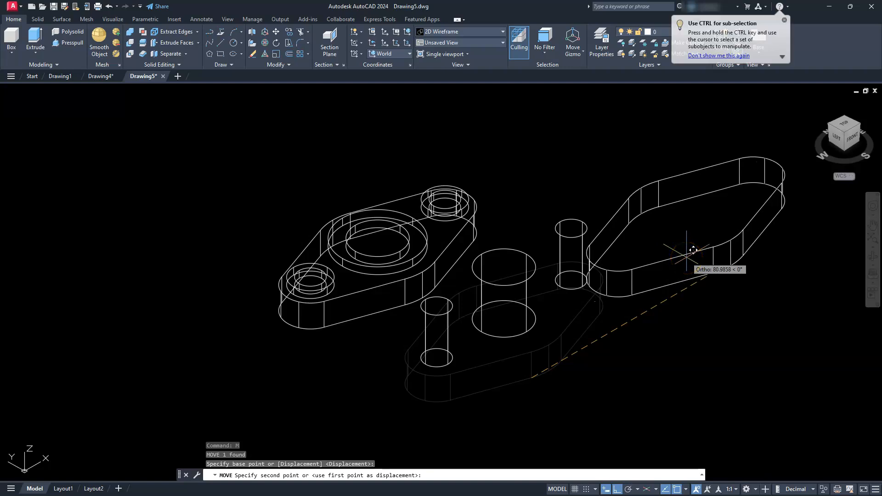
key(Escape)
key(Escape)
key(Escape)
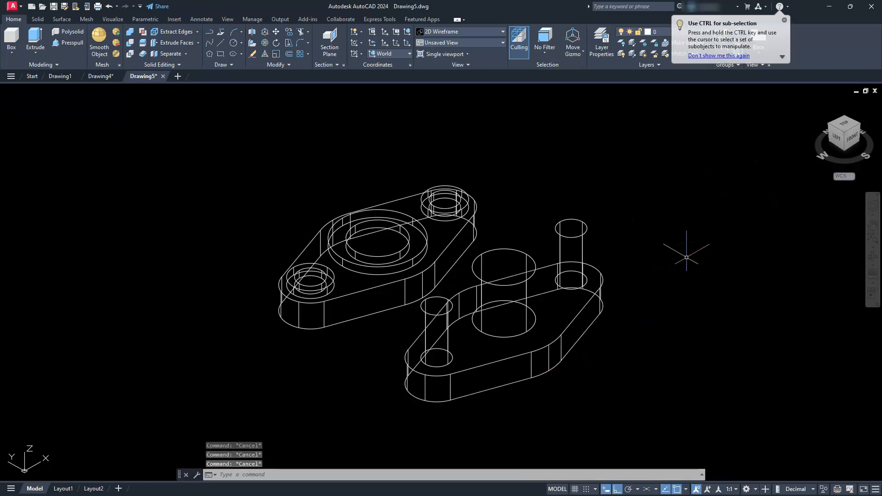
click(114, 165)
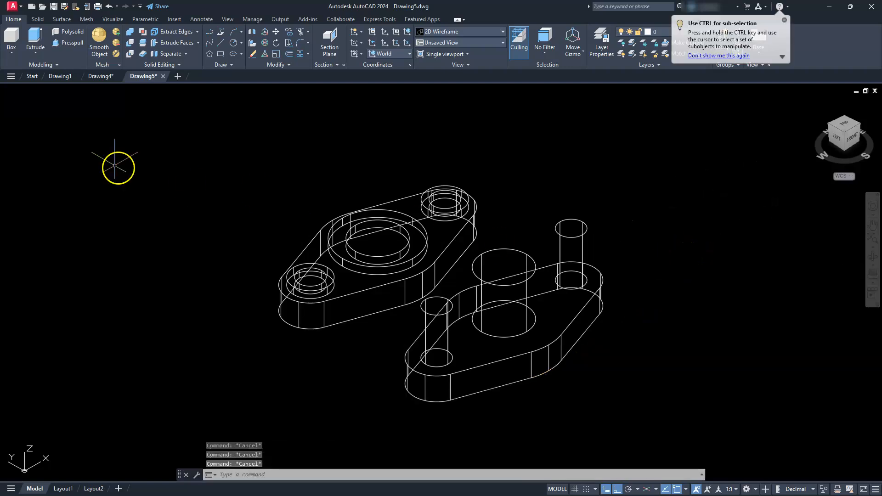
- Union the copied plate solid with its joined set of three tall cylinders
click(132, 32)
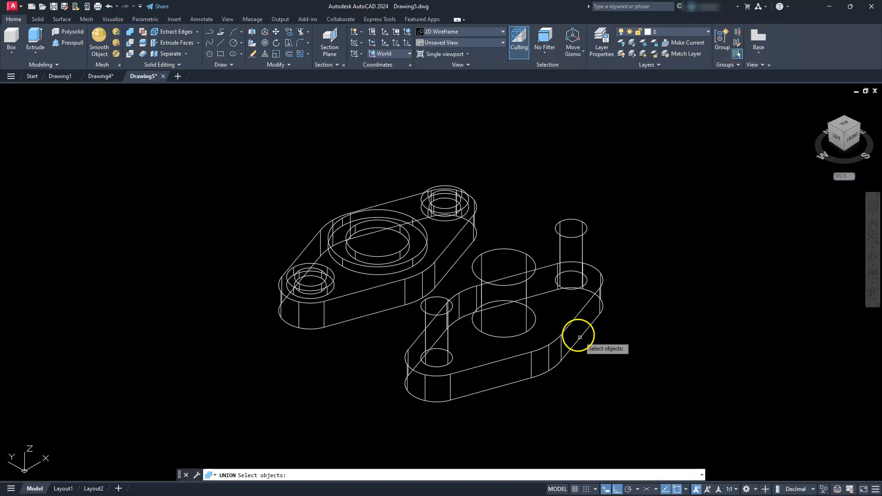
click(564, 333)
click(457, 357)
click(448, 352)
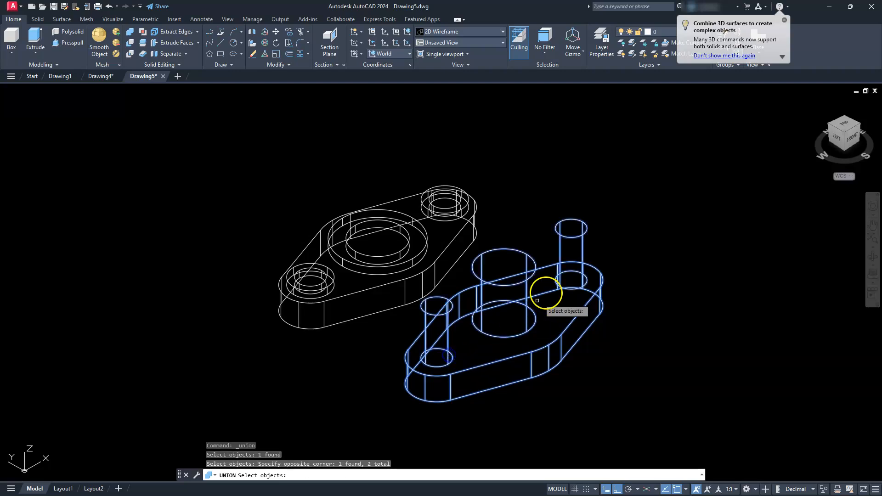
click(604, 232)
click(564, 280)
right_click(602, 243)
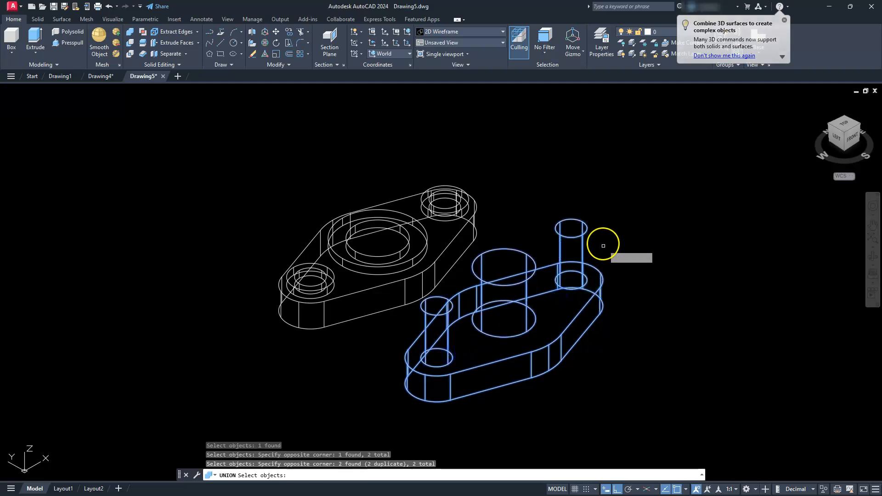
- Move the combined plate-and-cylinders solid farther away from the original plate along the X axis
click(579, 236)
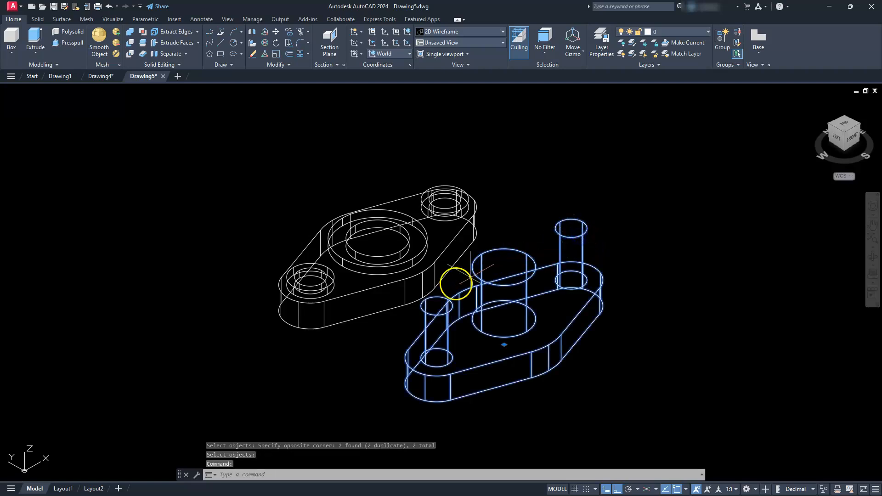
text(m)
key(Return)
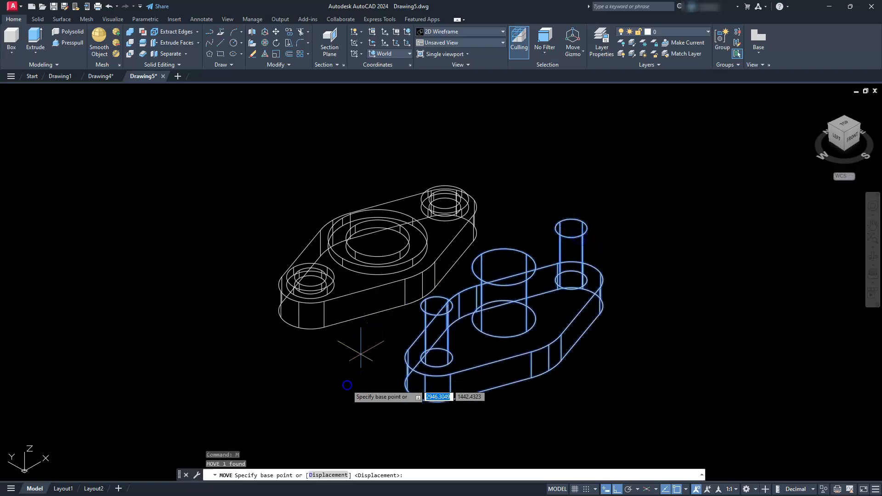
click(347, 383)
click(515, 292)
- Union the original plate solid with the outer cylinder of each of its three concentric pairs, leaving the inner cylinders separate
middle_drag(346, 296, 388, 341)
scroll(409, 346, up, 2)
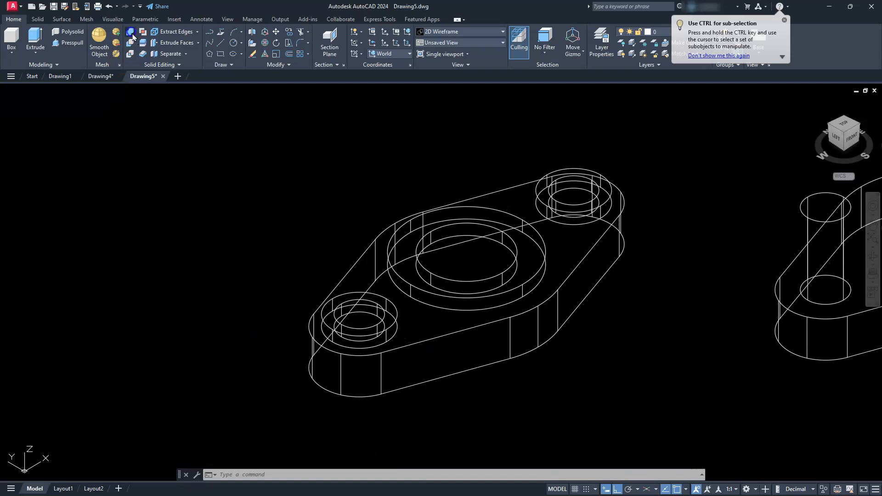
click(493, 322)
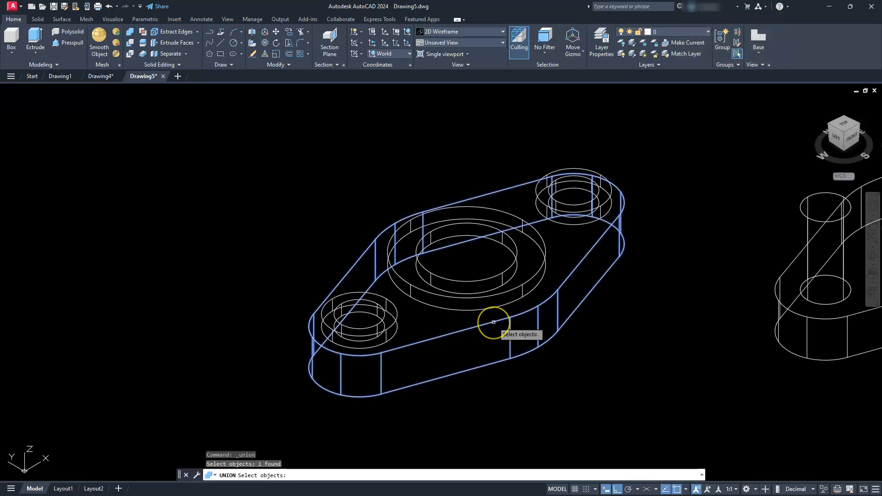
click(502, 309)
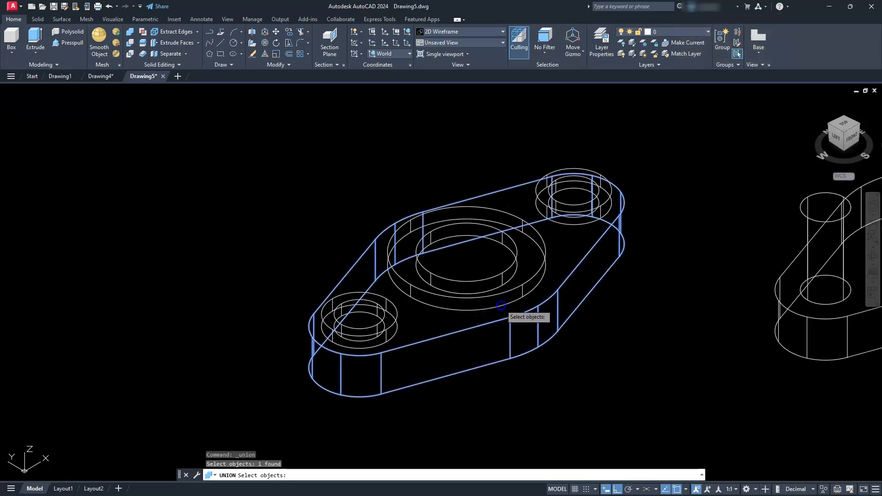
click(501, 306)
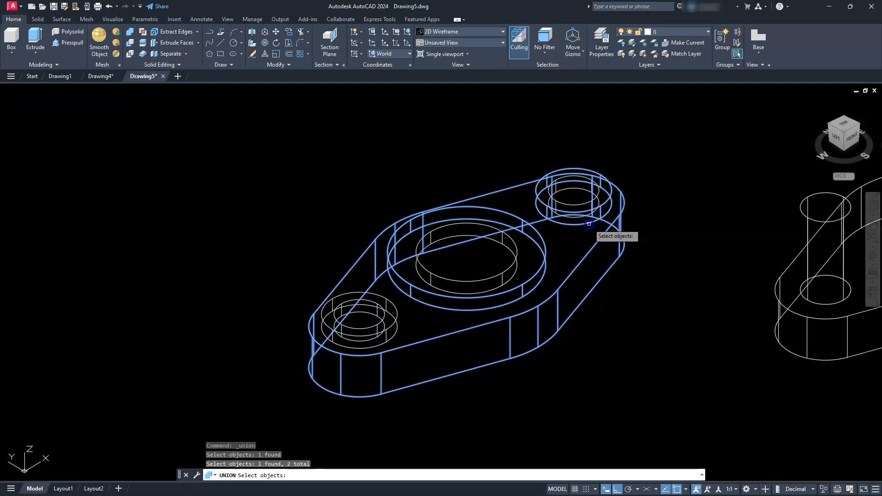
click(397, 330)
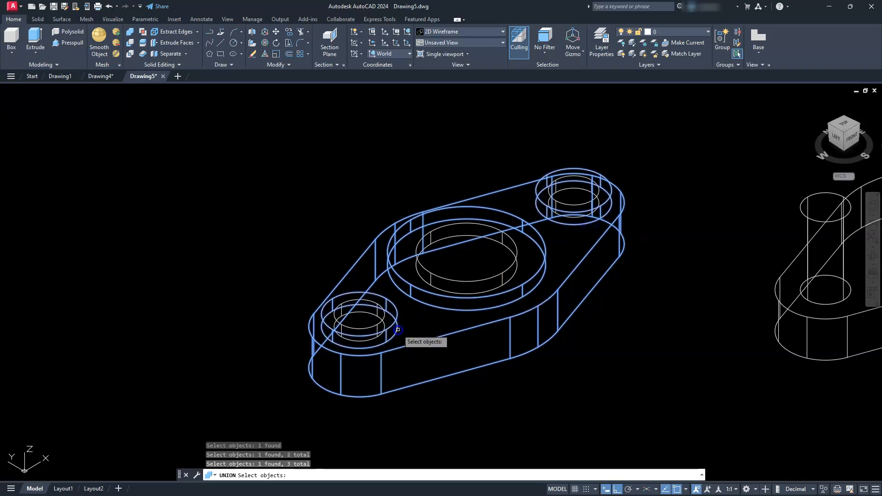
click(459, 299)
key(Return)
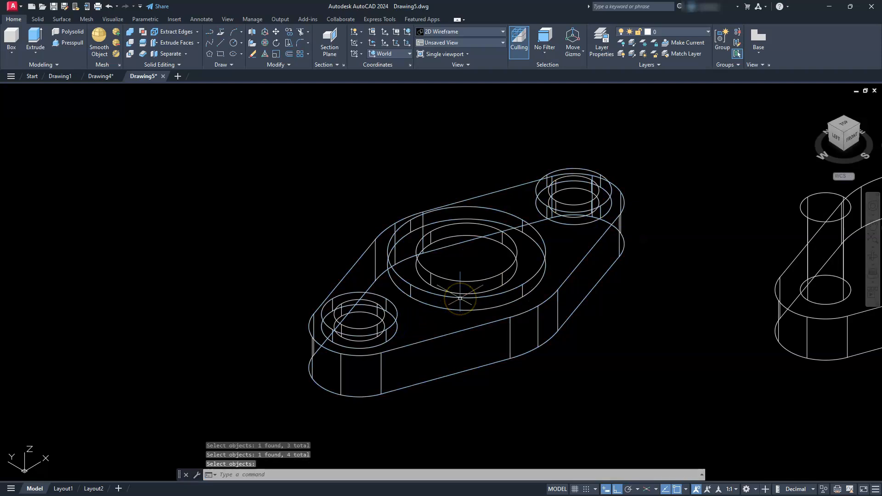
key(Return)
click(500, 320)
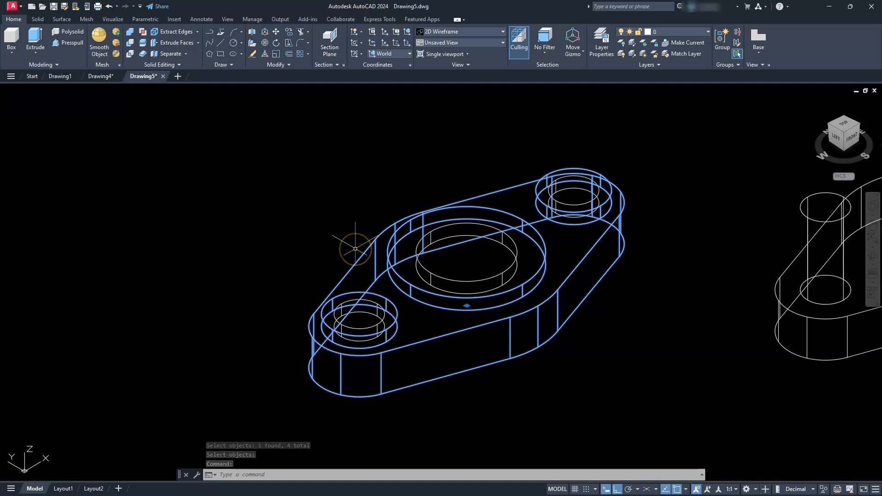
key(Escape)
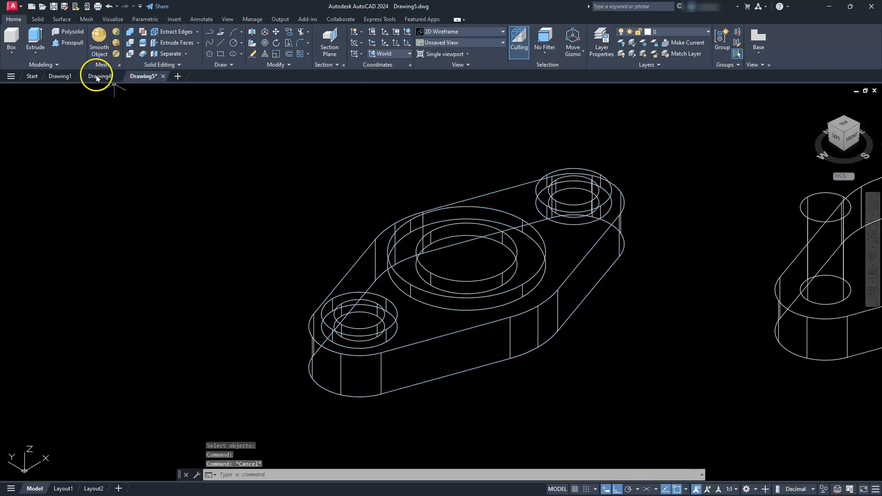
- Try to press-pull the ring area between the two concentric circles at the original plate's near end down past the plate
click(71, 43)
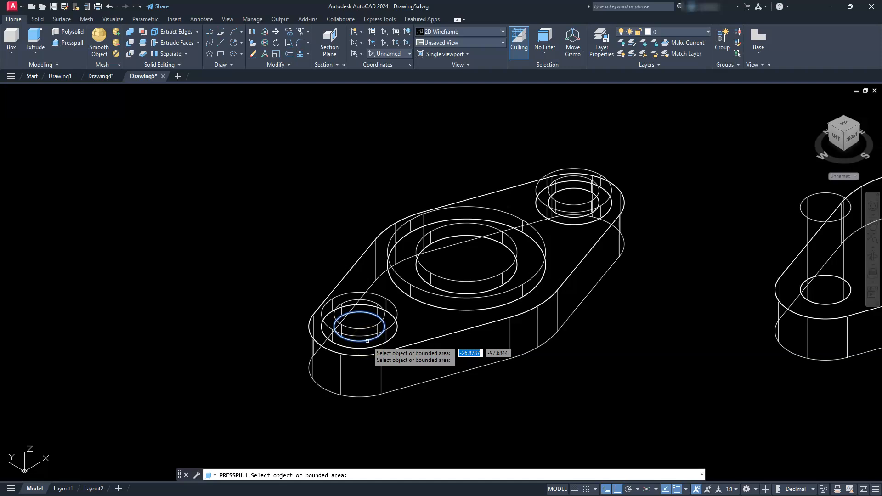
click(367, 341)
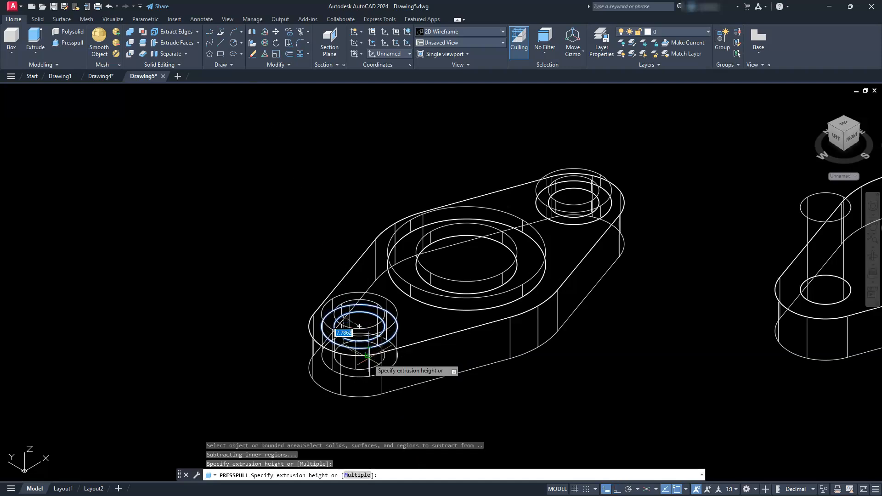
middle_drag(367, 354, 328, 281)
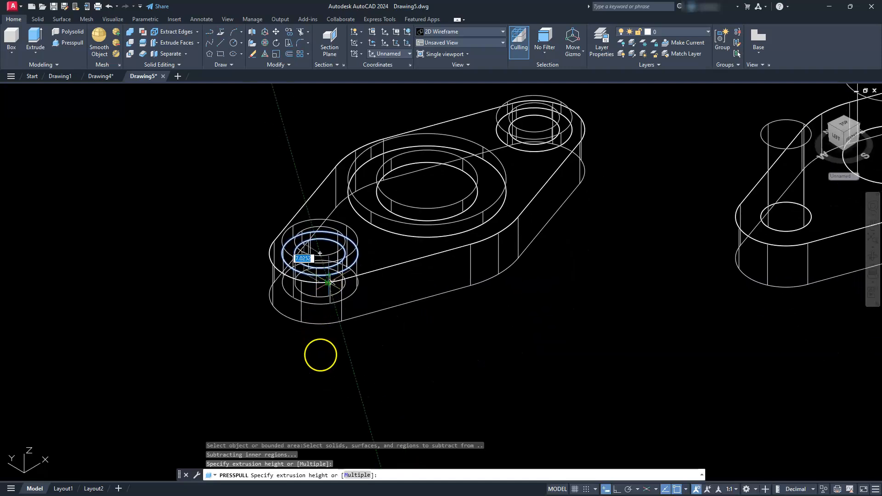
click(324, 372)
key(Escape)
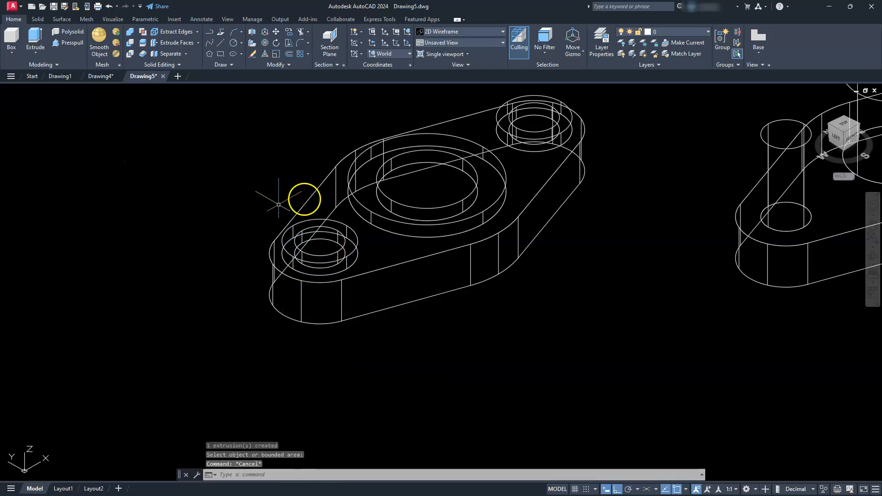
- Try twice to press-pull the inner circle of the original plate's near-end boss downward through the plate
scroll(331, 258, up, 5)
middle_drag(315, 295, 415, 260)
click(68, 43)
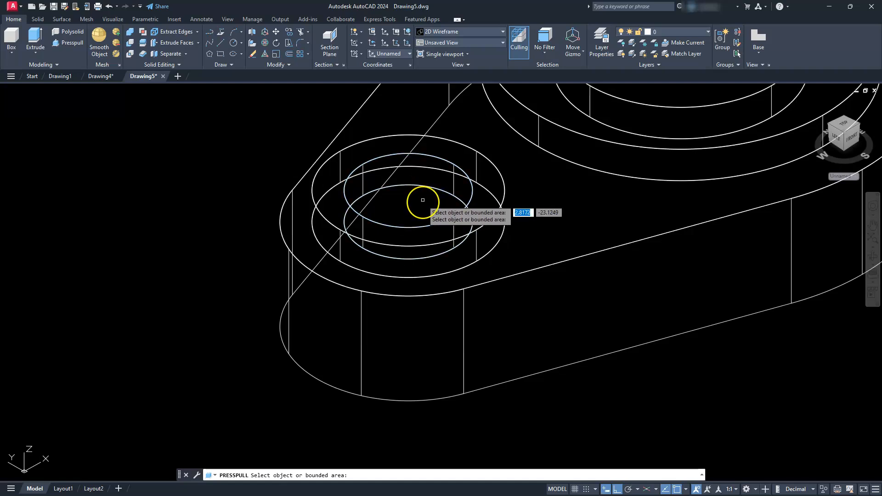
click(422, 202)
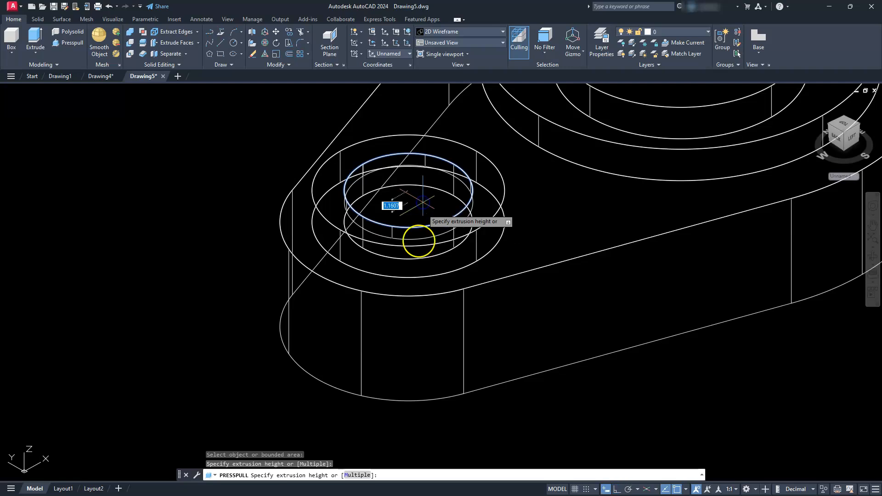
middle_drag(448, 358, 397, 265)
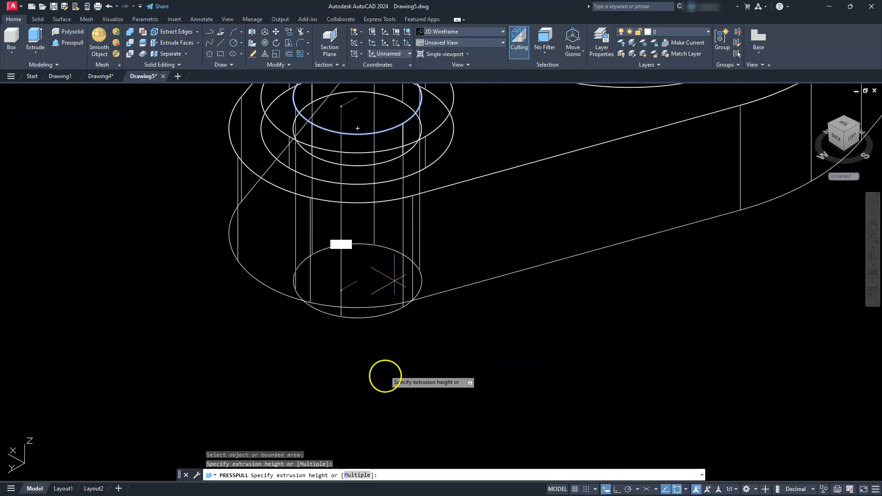
click(451, 426)
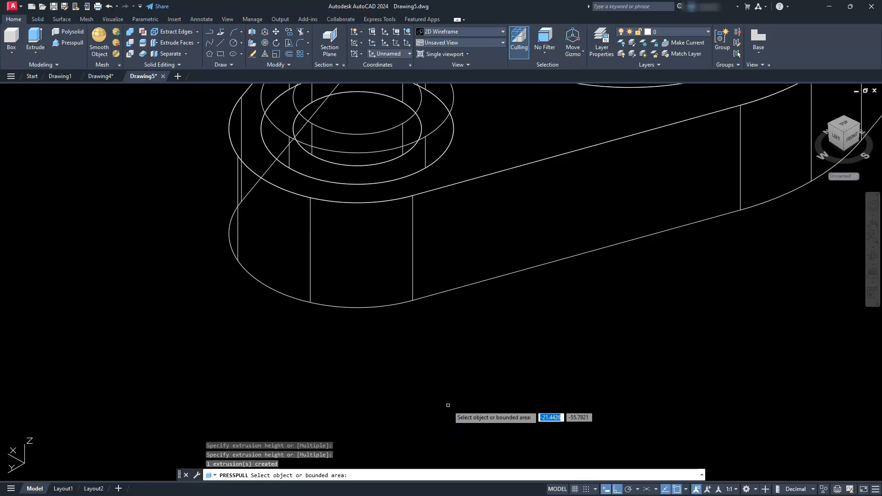
scroll(440, 405, up, 4)
scroll(440, 405, down, 4)
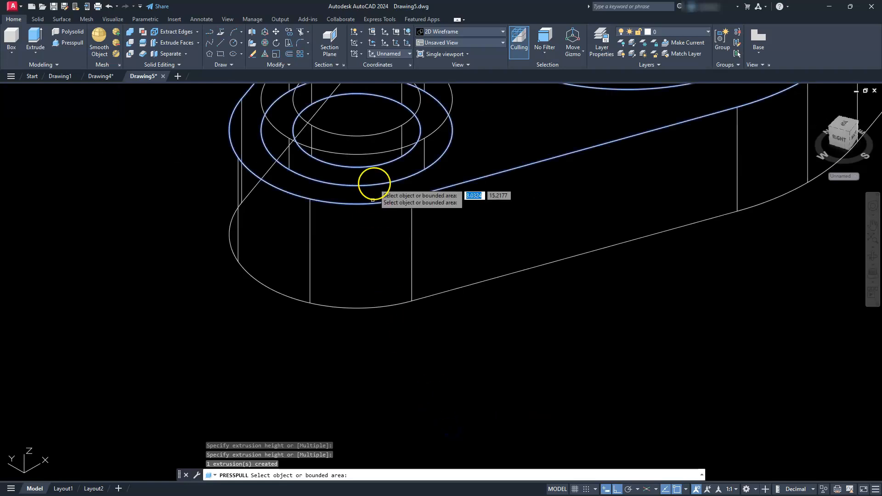
click(367, 121)
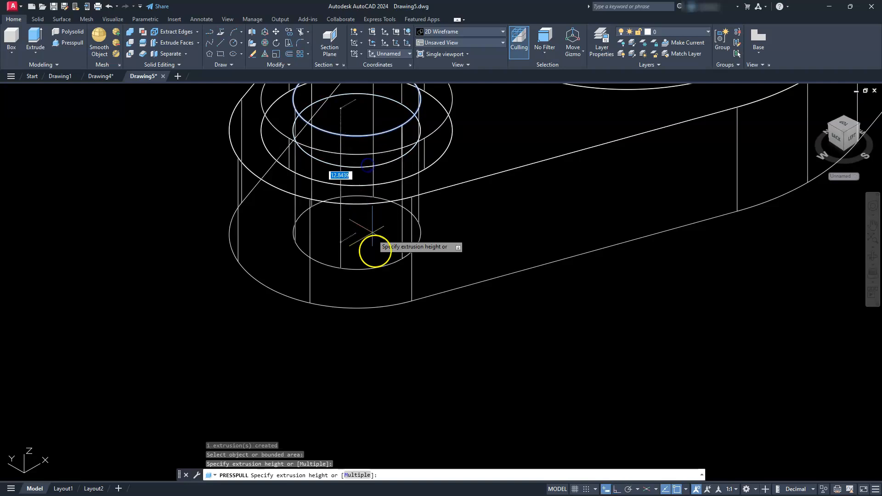
click(367, 374)
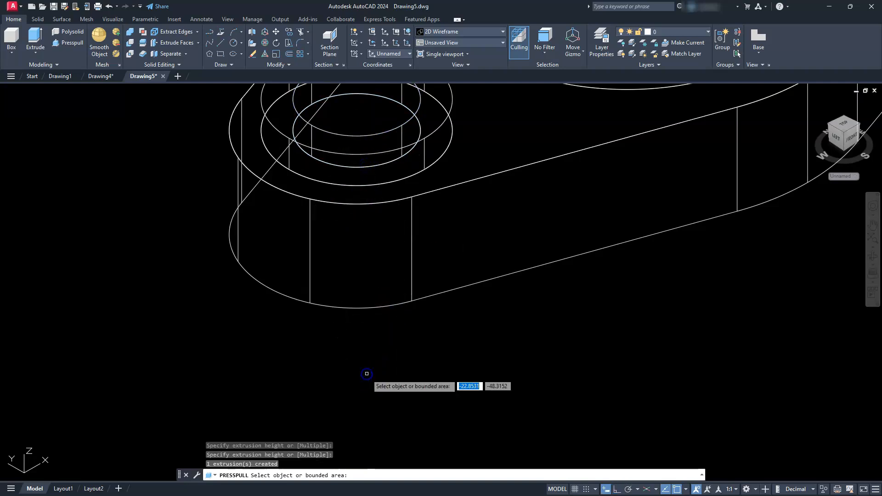
middle_drag(399, 353, 350, 382)
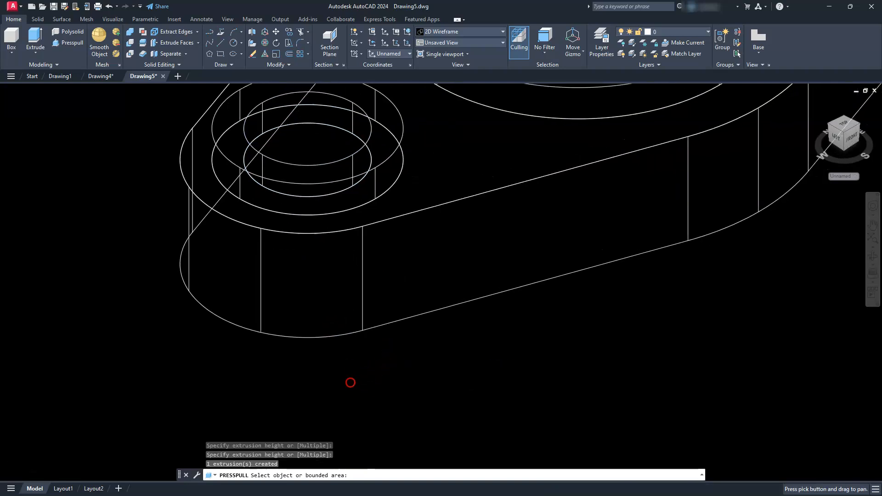
- Leave press-pull and display the original plate in the Shades of Gray visual style
scroll(350, 380, up, 2)
scroll(351, 378, down, 4)
key(Escape)
key(Escape)
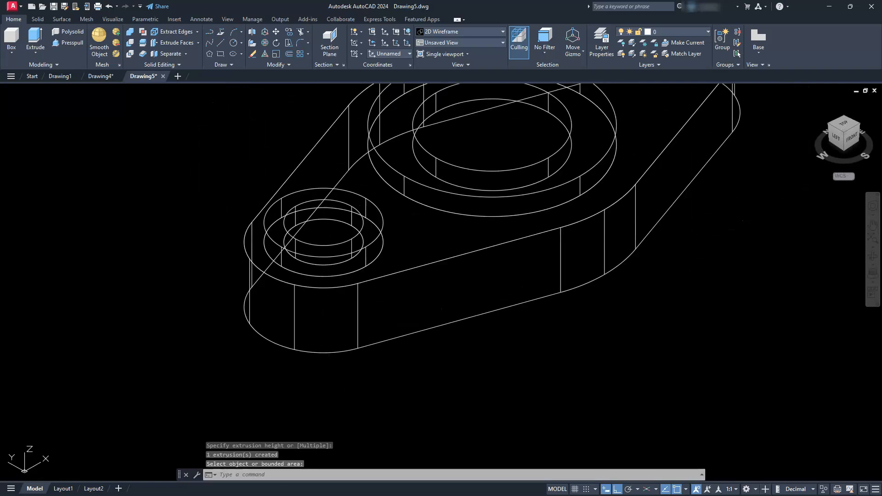
mouse_move(351, 368)
middle_down()
mouse_move(339, 348)
mouse_move(343, 379)
middle_up()
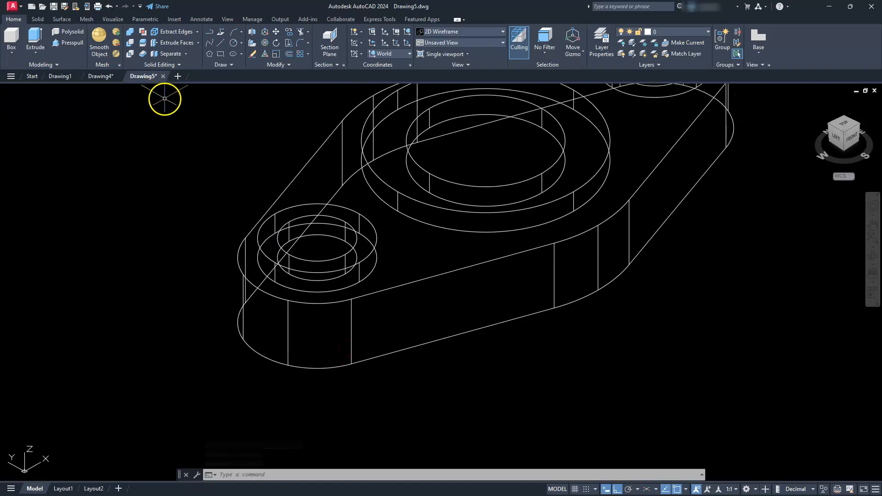
middle_drag(473, 255, 456, 309)
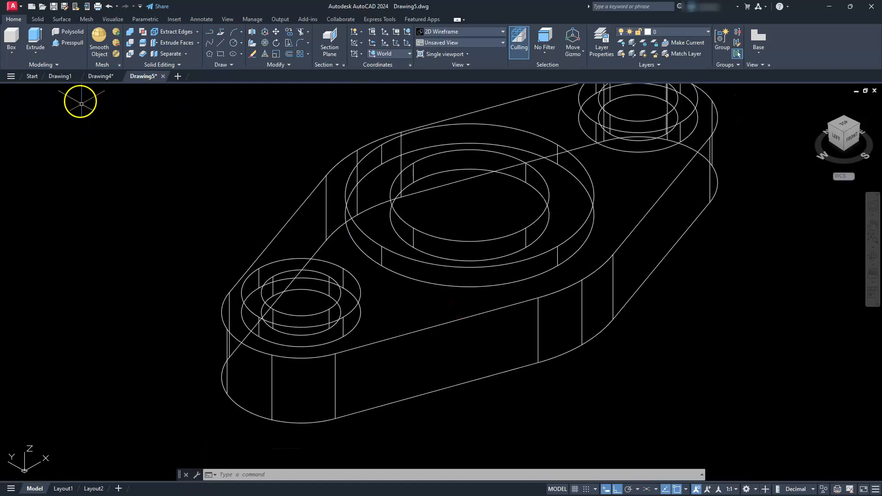
click(56, 91)
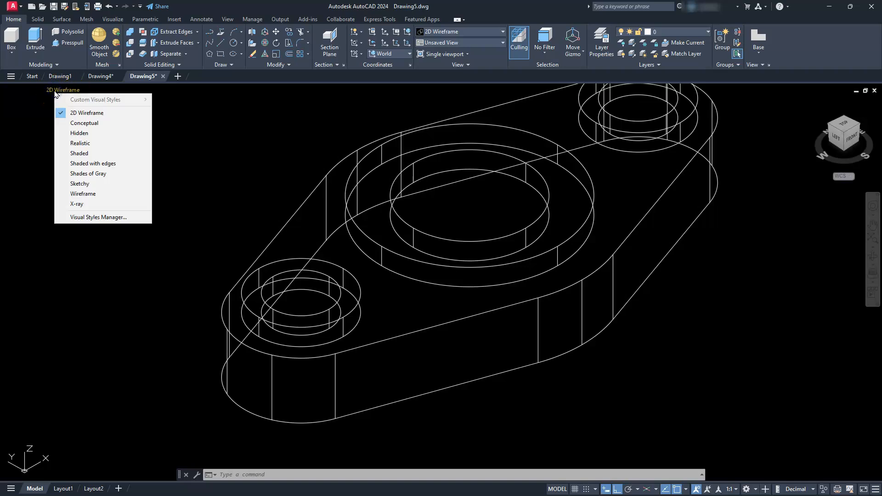
click(85, 173)
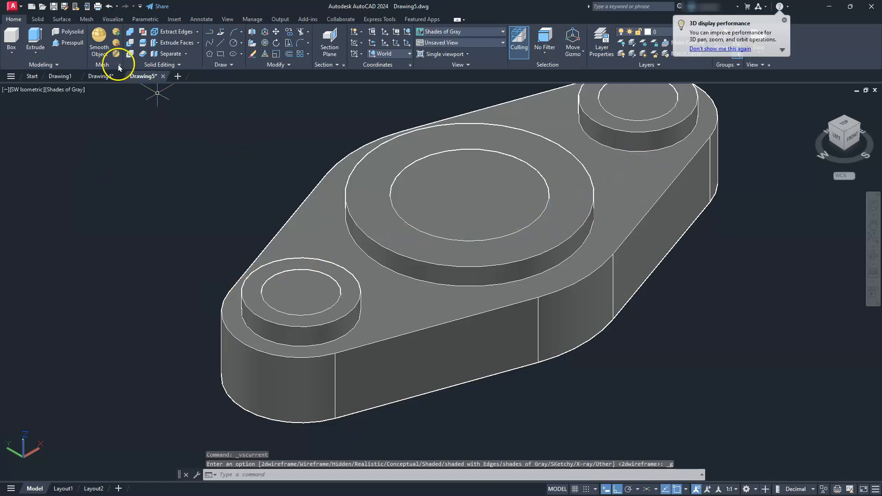
click(129, 44)
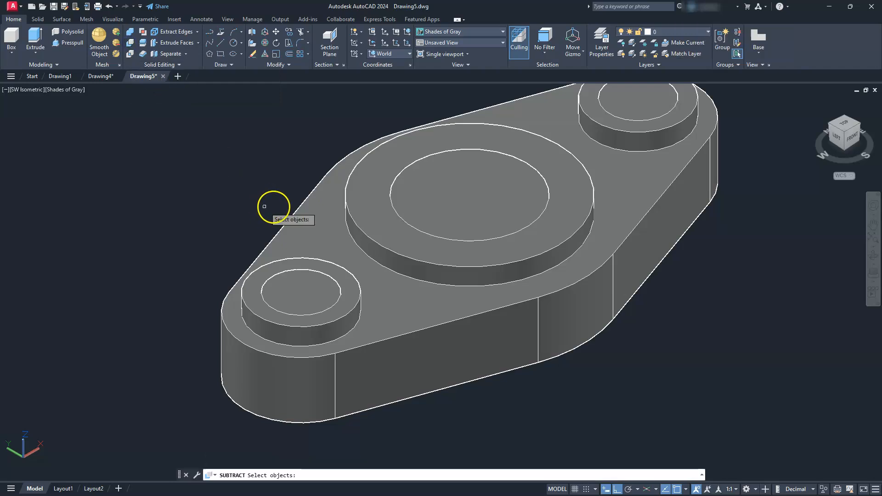
click(288, 219)
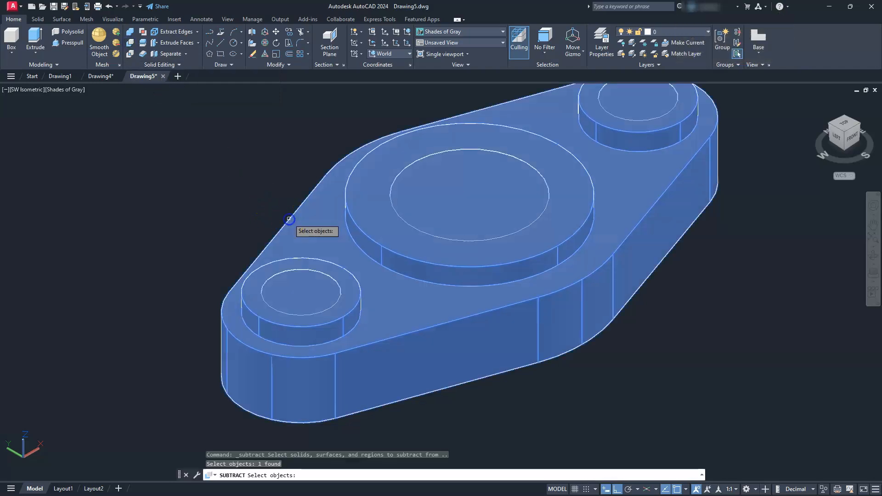
right_click(220, 185)
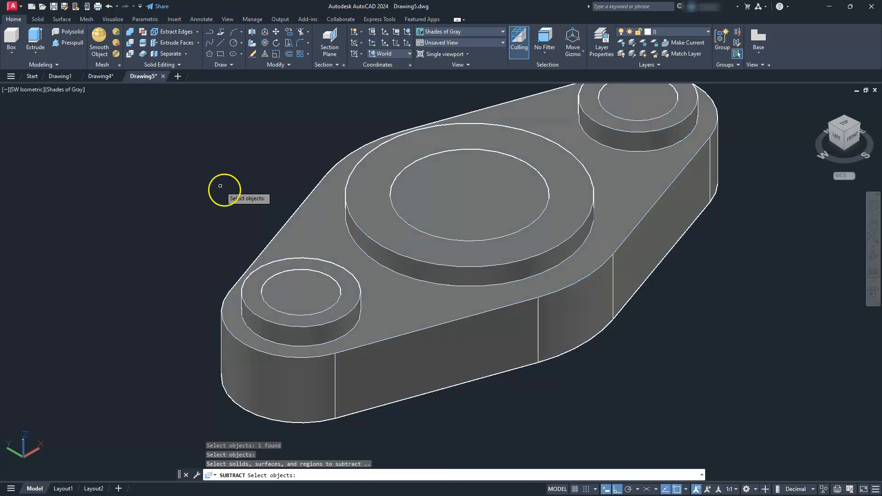
click(316, 284)
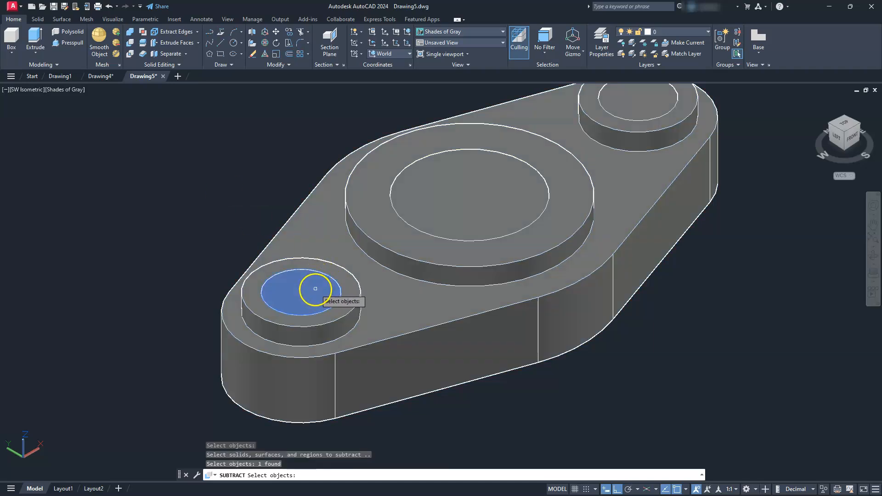
click(462, 222)
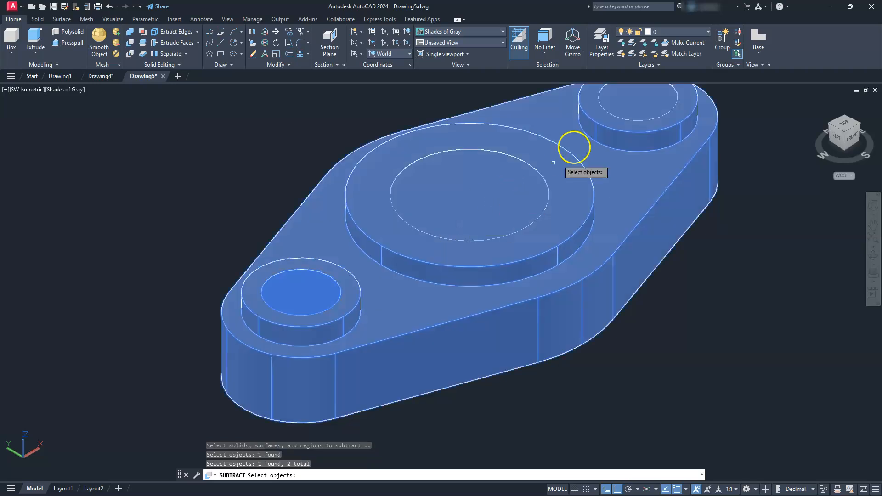
click(628, 107)
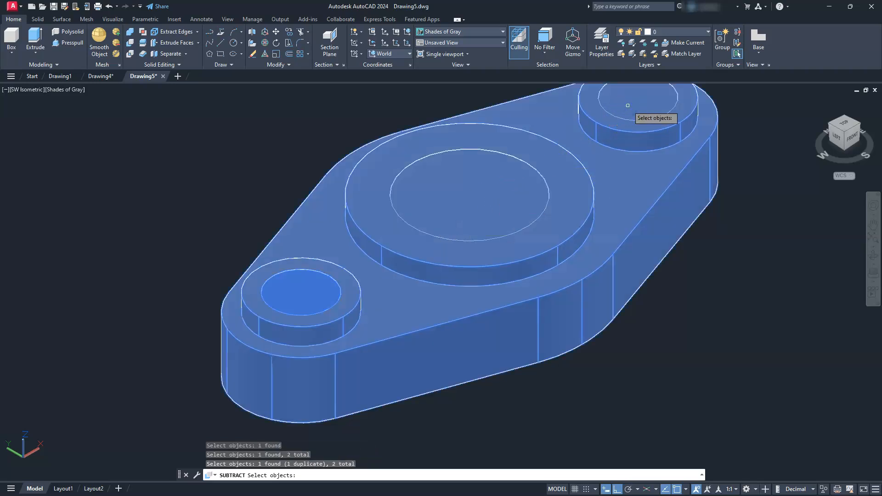
shift+click(474, 112)
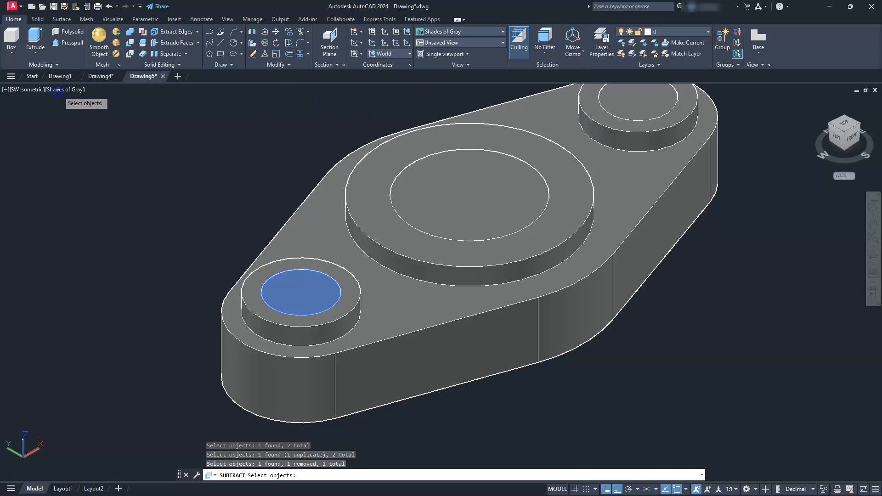
key(Escape)
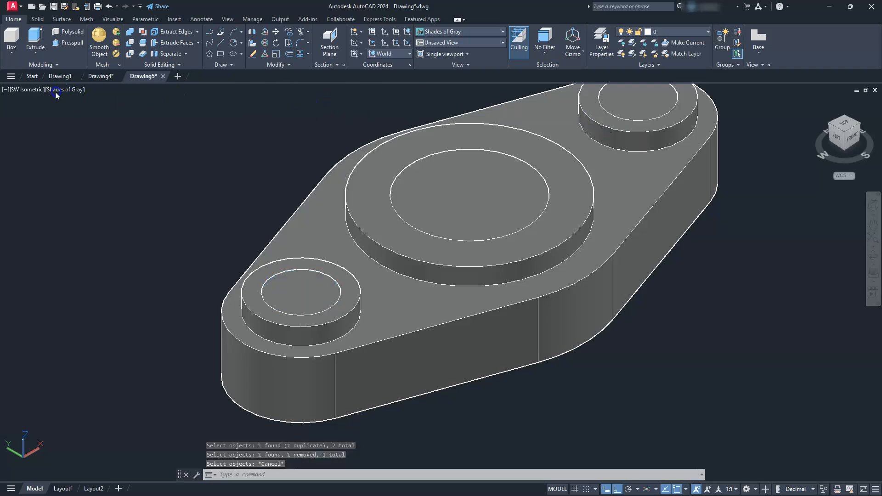
- Switch to the Wireframe visual style and subtract the three inner cylinders from the original plate solid
click(57, 91)
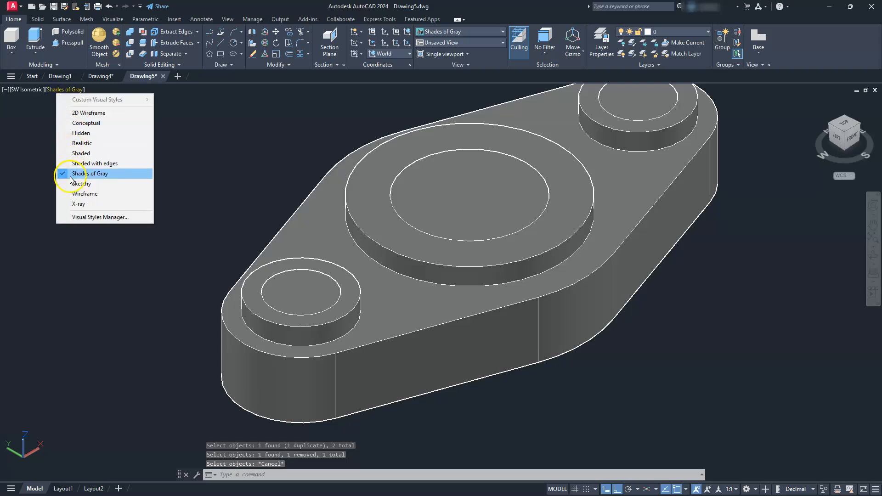
click(77, 193)
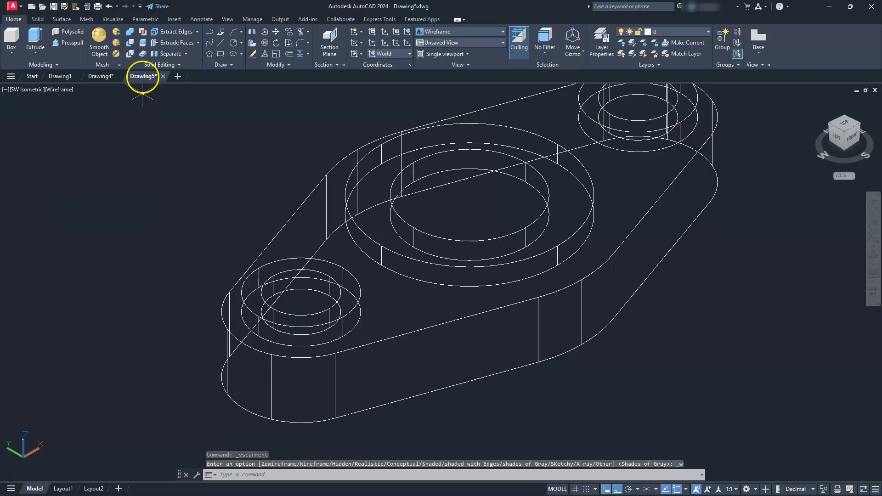
click(130, 44)
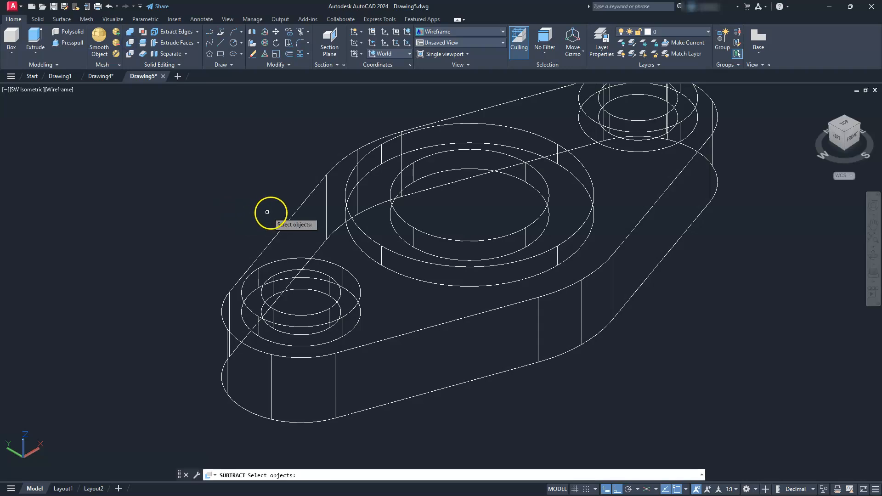
click(288, 228)
key(Return)
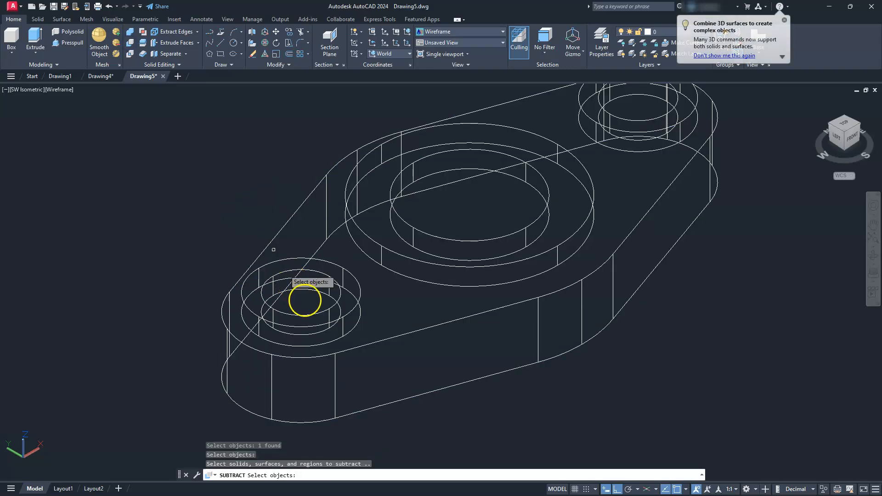
click(321, 291)
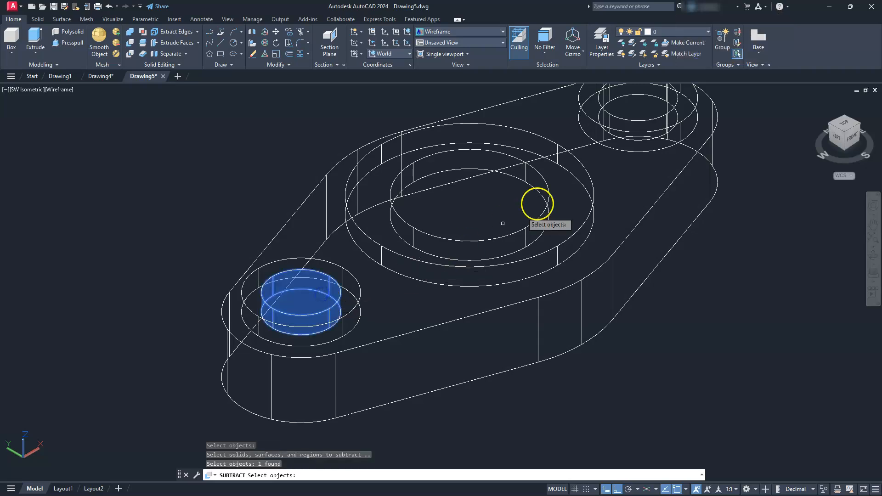
click(539, 195)
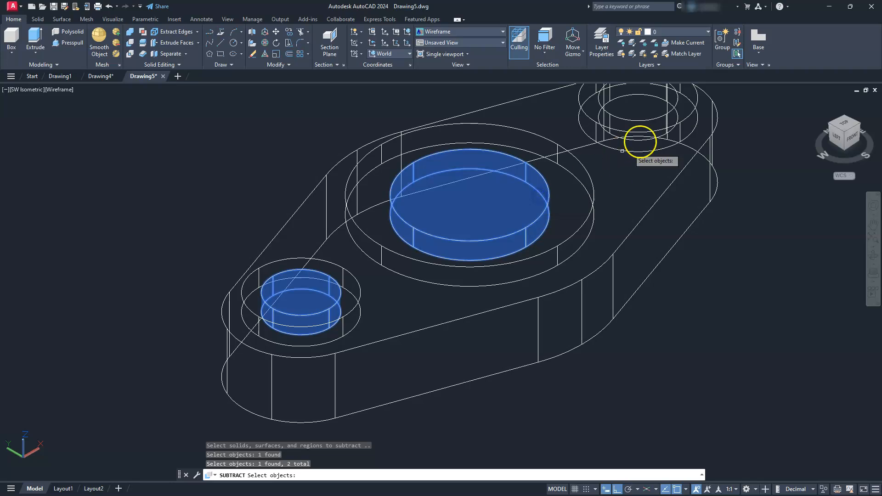
click(643, 95)
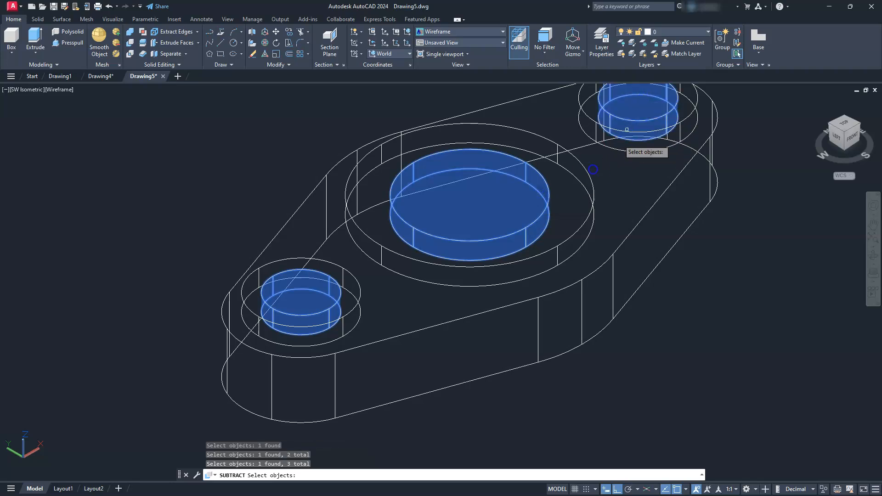
scroll(593, 169, down, 2)
middle_drag(575, 185, 511, 235)
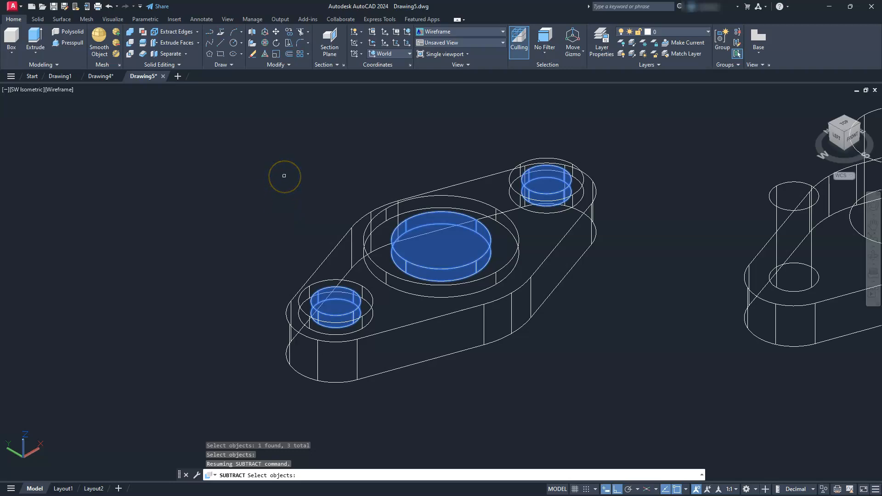
key(Return)
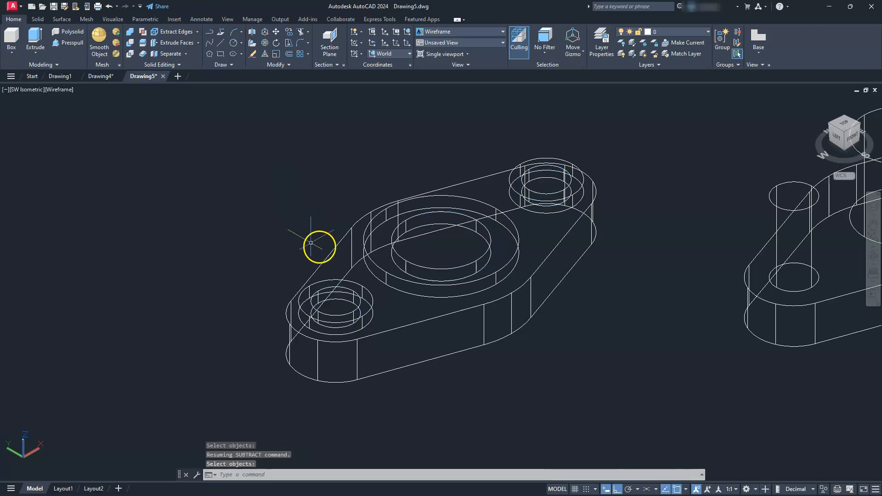
- Display the model in Shades of Gray and press-pull the floor of the central recess down through the original plate
click(65, 92)
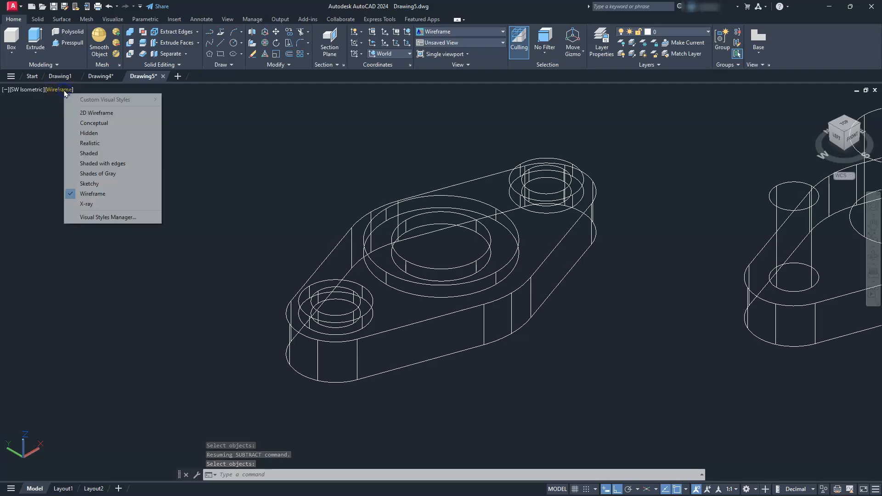
click(90, 174)
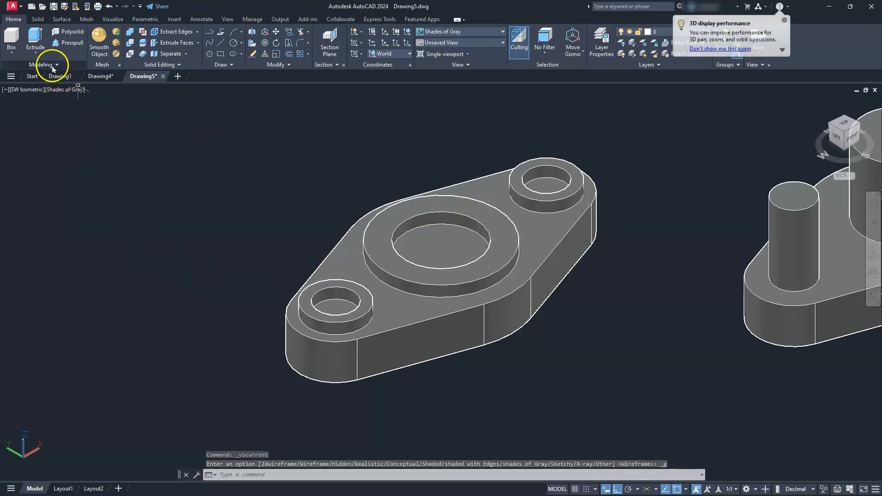
mouse_move(62, 82)
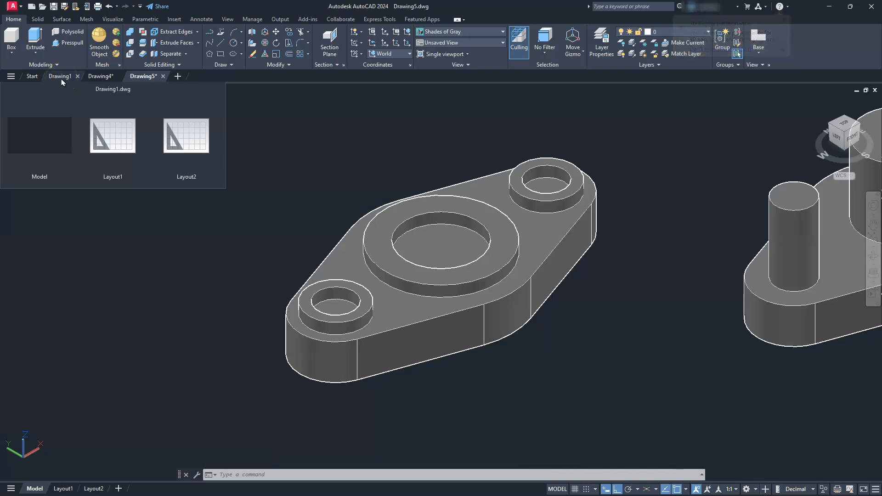
click(71, 42)
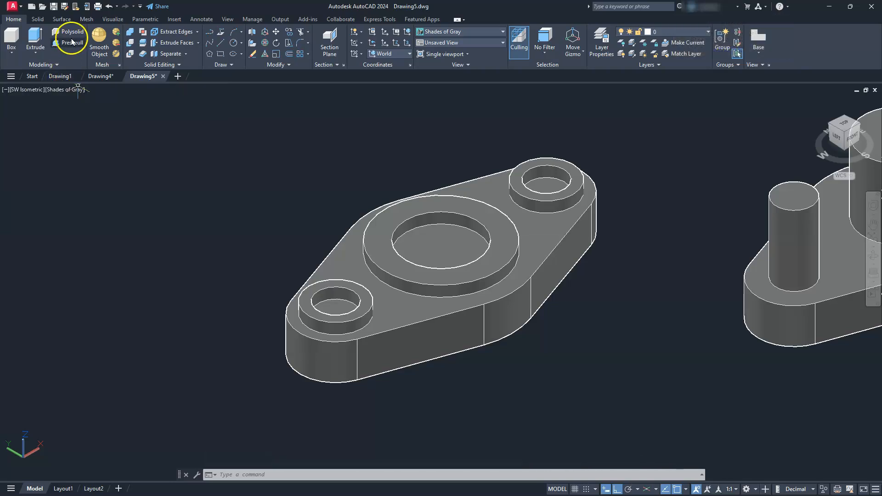
click(72, 43)
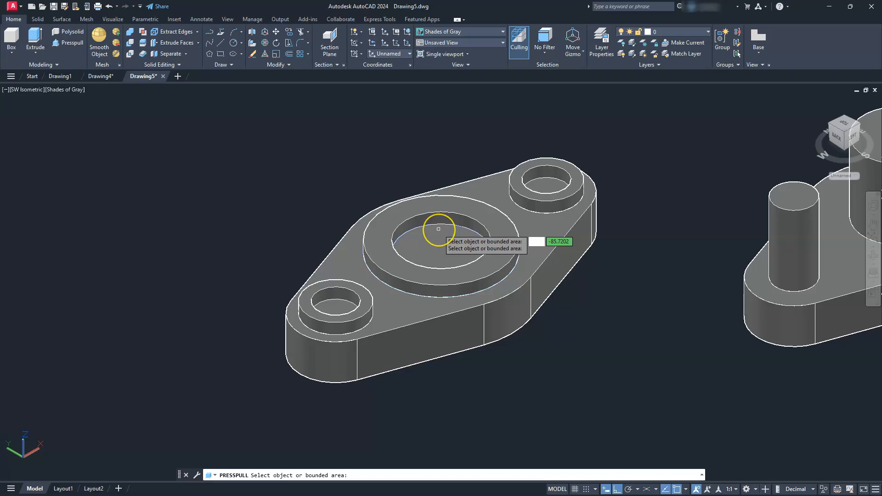
click(425, 257)
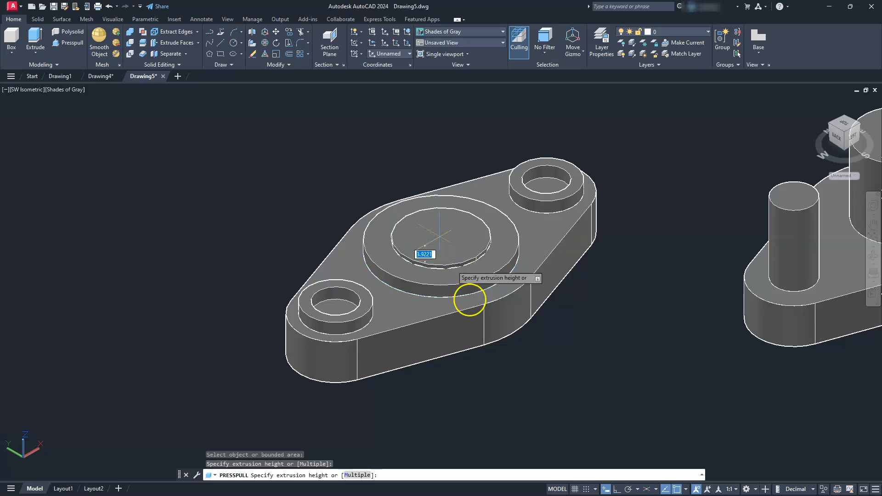
click(492, 389)
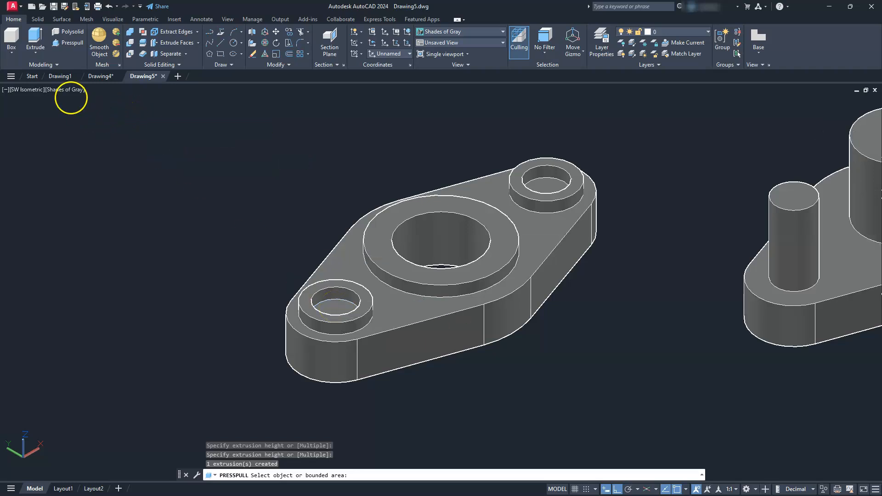
key(Escape)
- Switch to the Wireframe visual style and press-pull the recess floor of the near-end boss down through the original plate
click(66, 89)
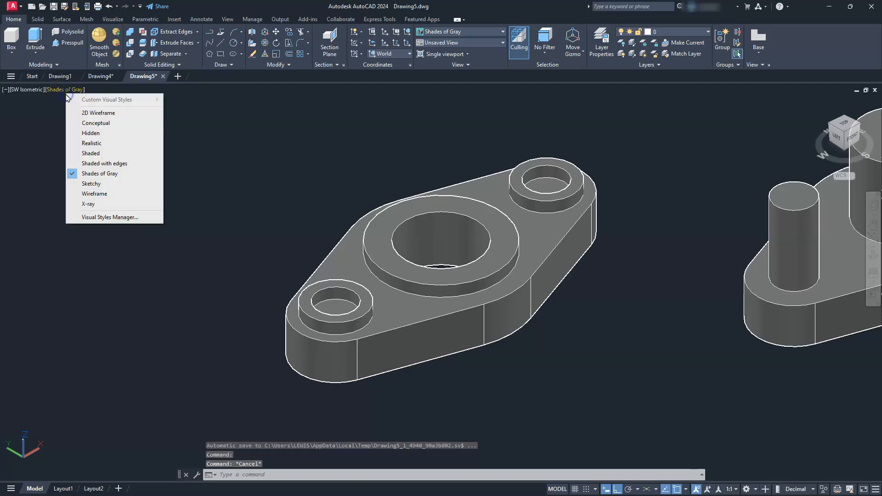
click(99, 194)
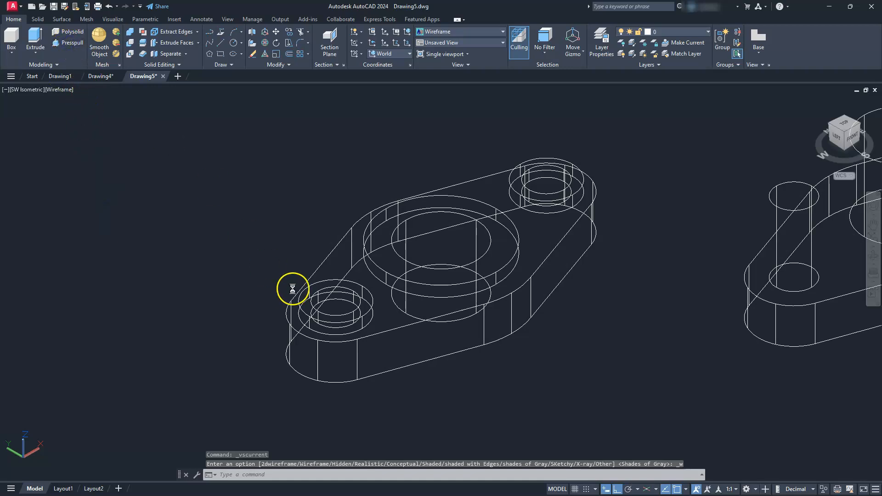
scroll(292, 289, up, 4)
middle_drag(313, 309, 354, 247)
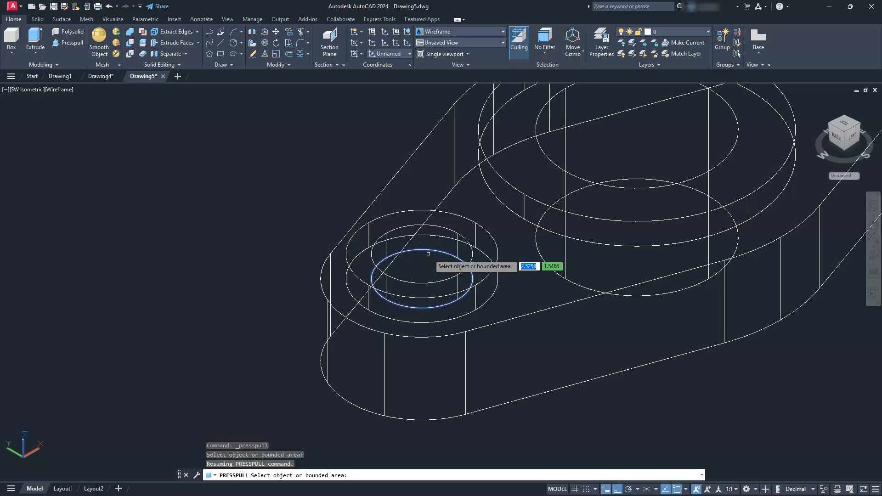
click(428, 253)
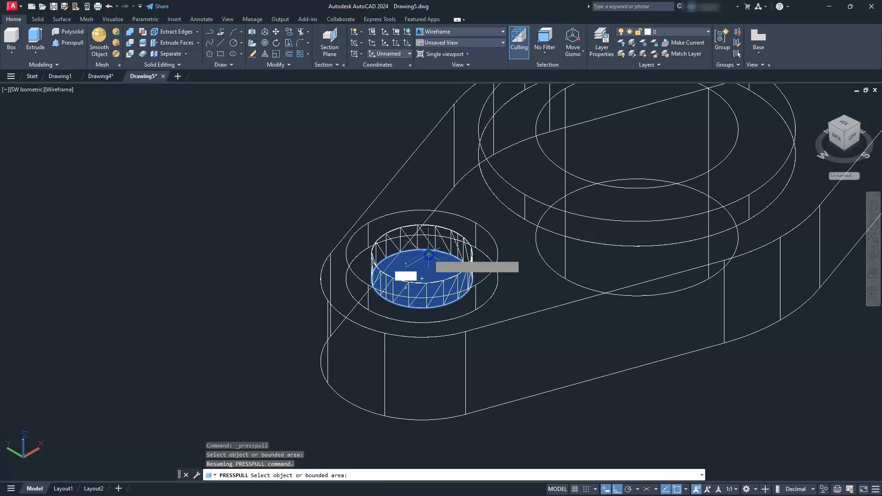
scroll(428, 364, down, 3)
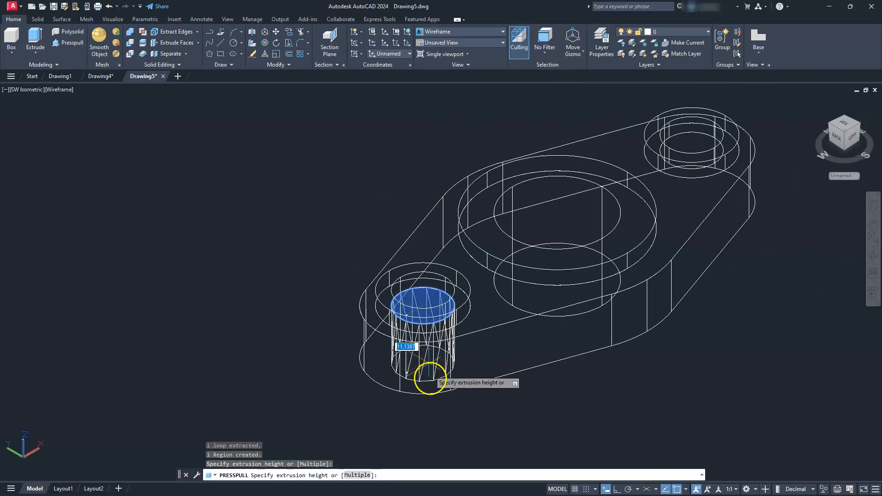
click(430, 450)
- Press-pull the recess floor of the far-end boss down through the original plate and end the press-pull command
mouse_move(640, 279)
middle_down()
mouse_move(615, 311)
mouse_move(467, 387)
middle_up()
scroll(467, 387, up, 2)
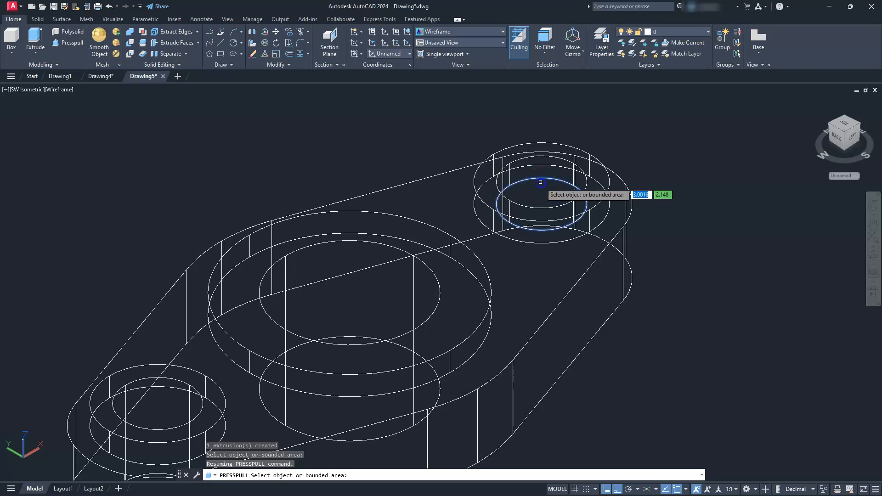
click(540, 182)
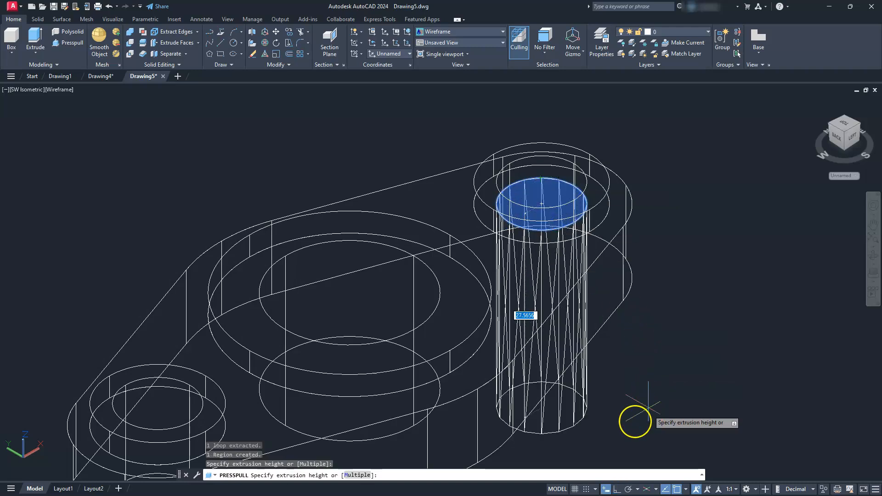
click(614, 446)
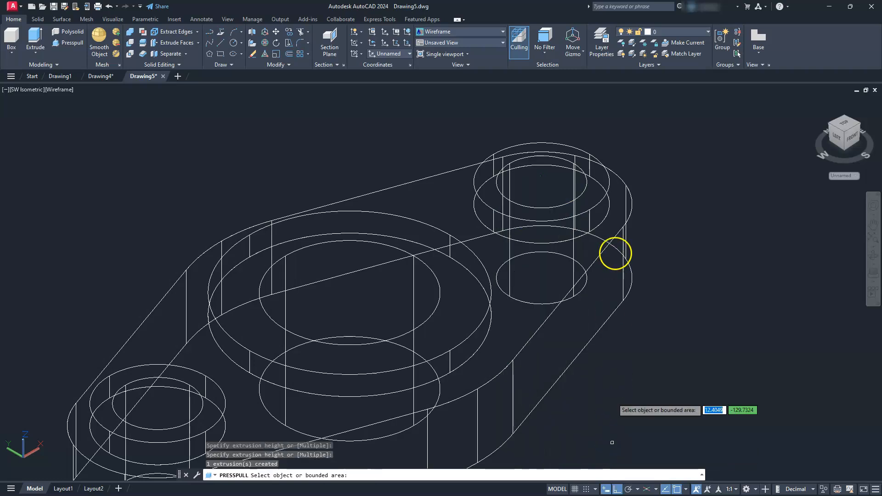
scroll(613, 174, up, 1)
scroll(606, 181, down, 4)
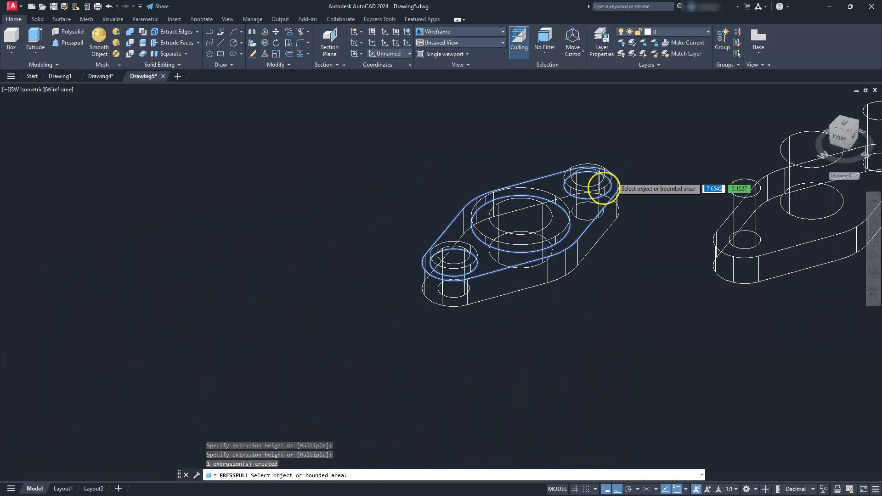
shift+middle_drag(585, 213, 452, 289)
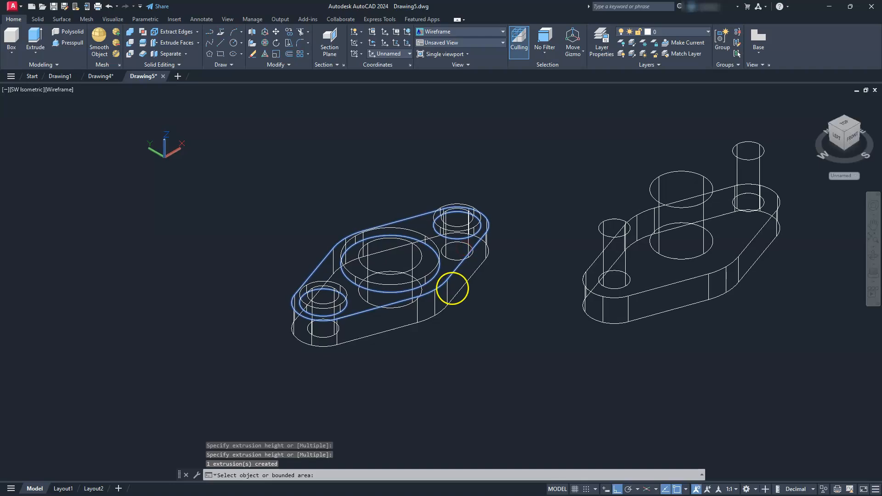
key(Return)
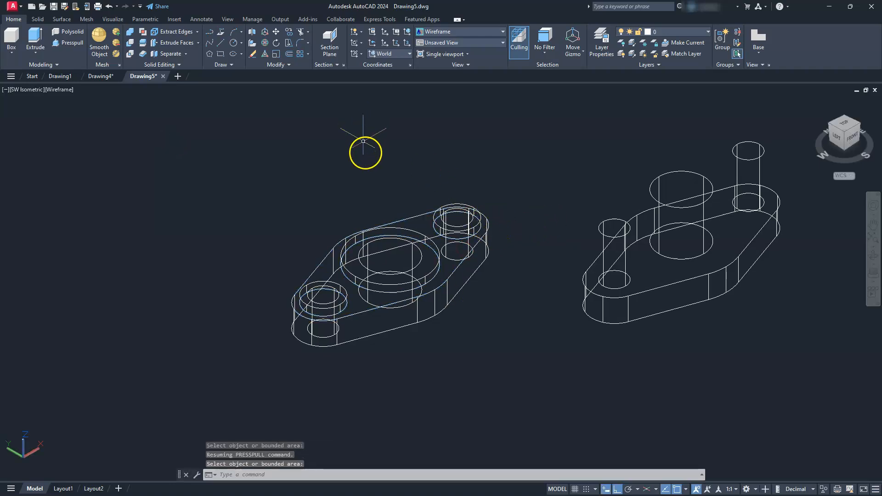
- Move the original plate from the bottom center of its near-end hole onto the top center of the second plate's near-end cylinder
text(m)
key(Return)
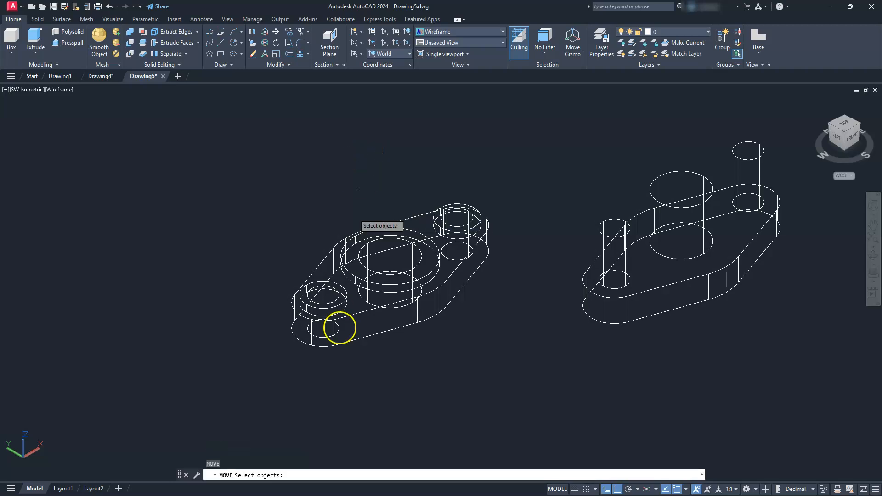
click(357, 338)
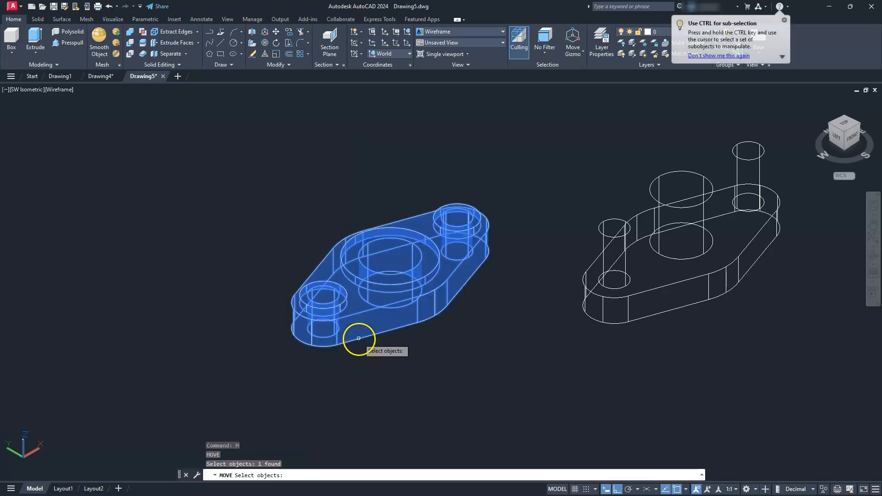
key(Return)
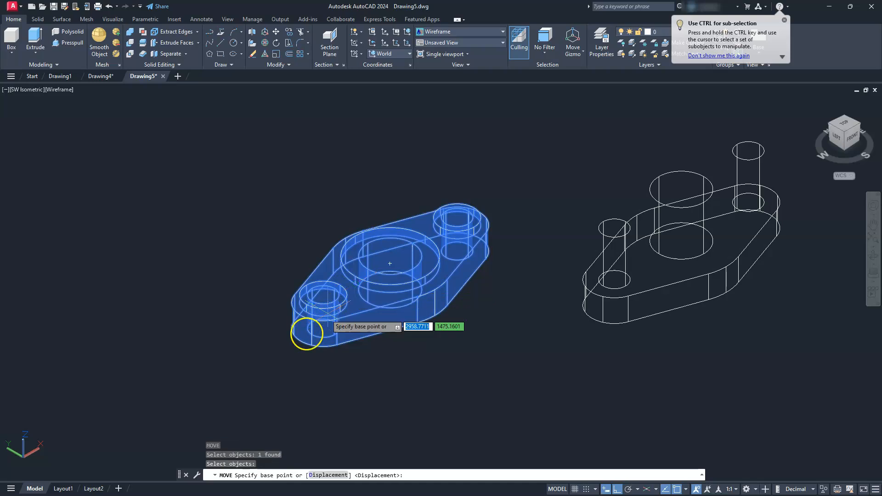
scroll(302, 342, up, 4)
scroll(302, 343, up, 2)
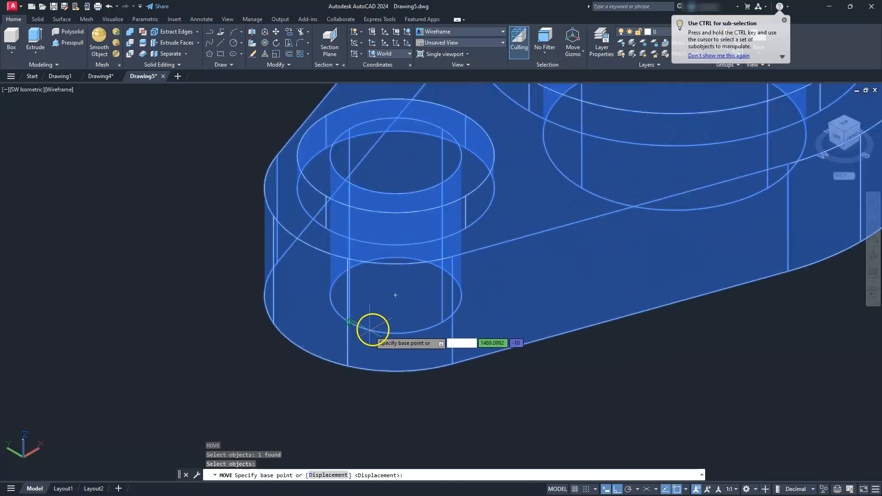
click(391, 303)
scroll(391, 304, down, 4)
scroll(567, 240, up, 7)
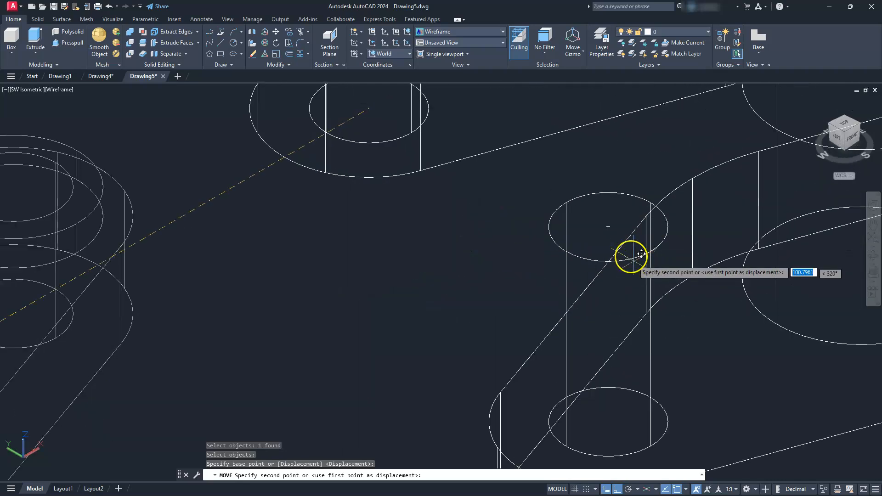
click(608, 227)
scroll(474, 260, down, 6)
scroll(473, 260, down, 2)
key(Escape)
key(Escape)
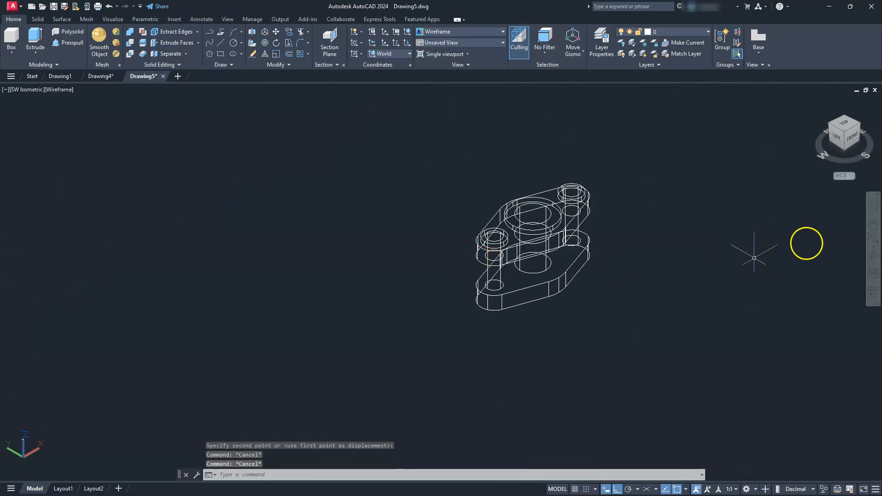
- Fit the assembled plates in the view and display them in the Shades of Gray visual style
click(873, 239)
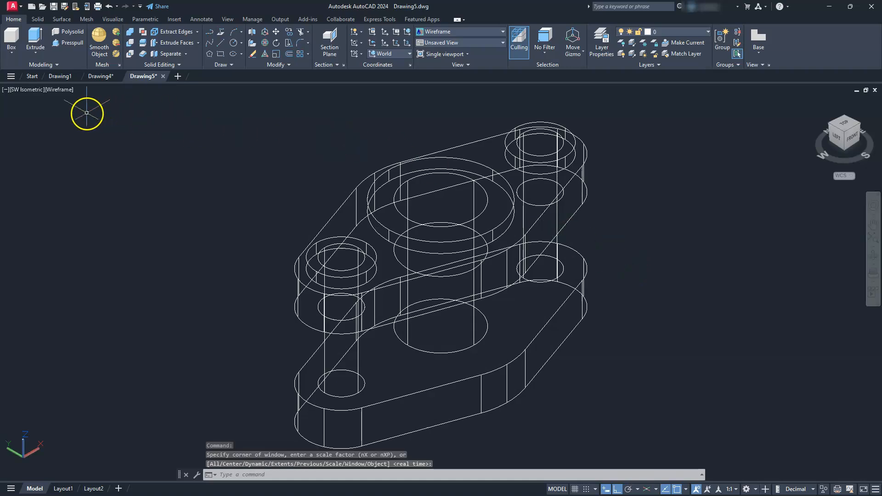
click(63, 90)
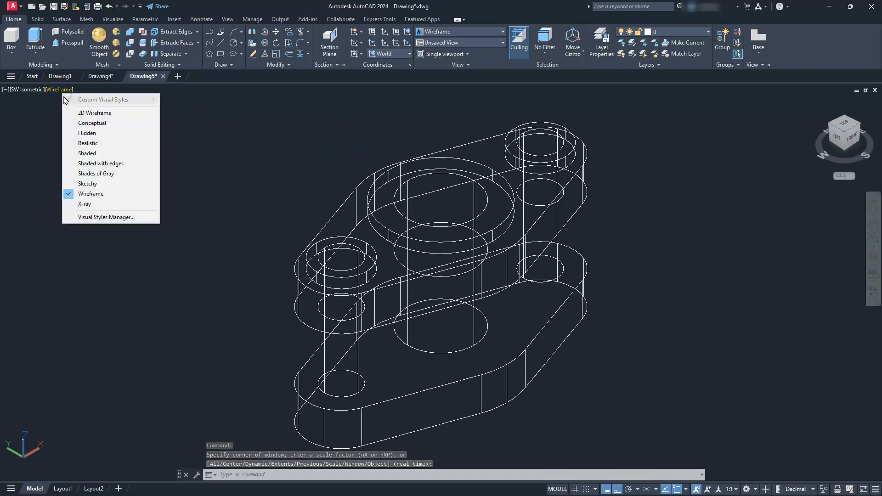
click(99, 177)
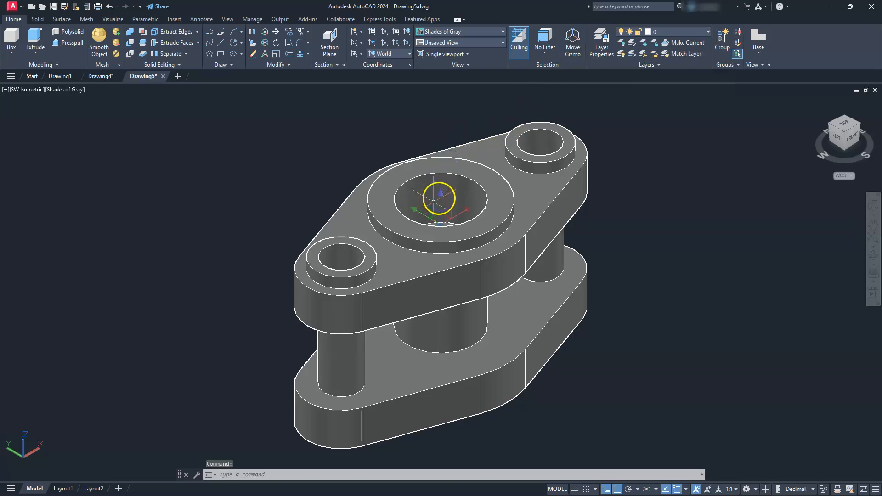
- Slide the upper plate down along the Z axis over the lower plate's cylinders, and undo that move
click(441, 197)
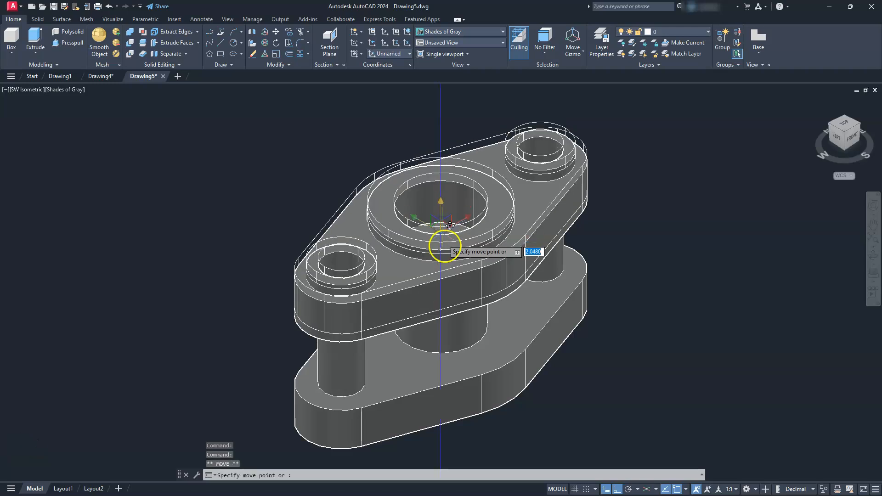
click(474, 307)
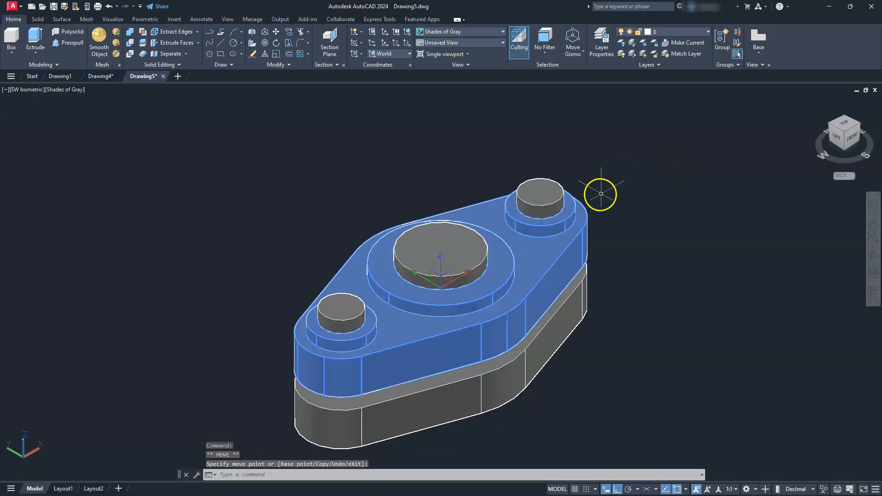
key(Escape)
key(Escape)
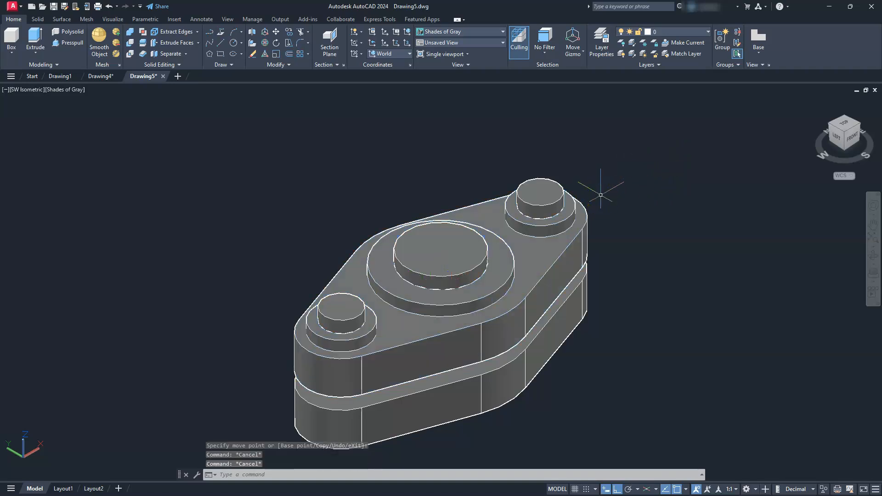
click(109, 6)
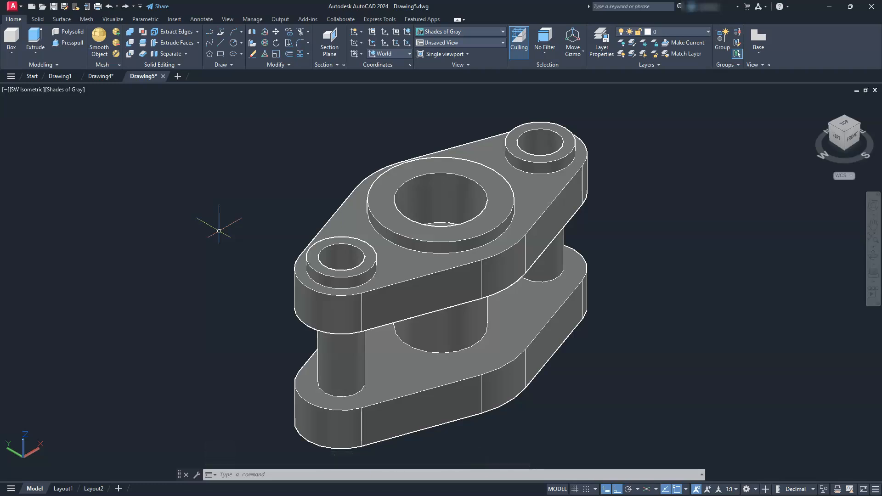
- Open Layout1 and draw a 400 by 297 rectangle with its first corner at 0,0
click(62, 486)
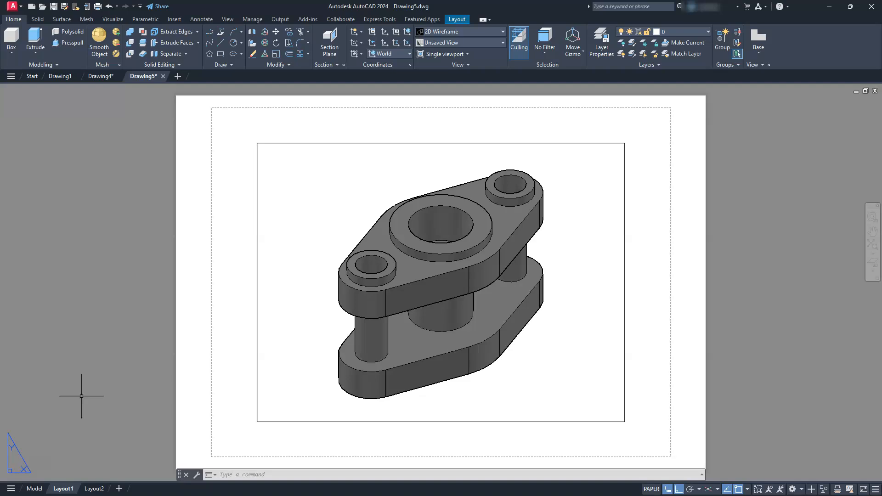
click(143, 411)
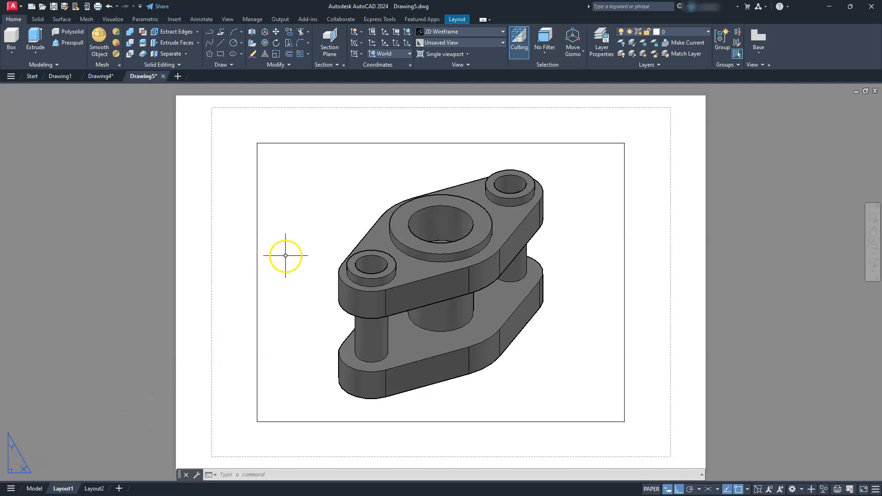
text(rec)
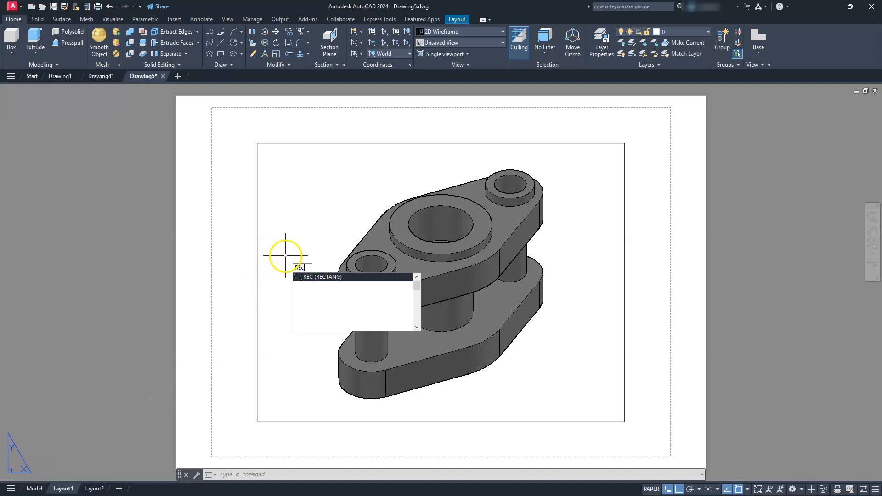
key(Return)
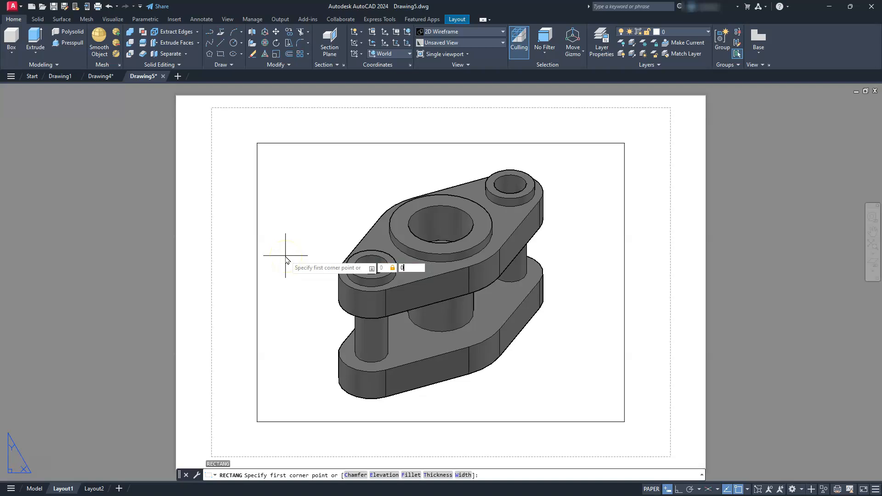
text(0,0)
key(Return)
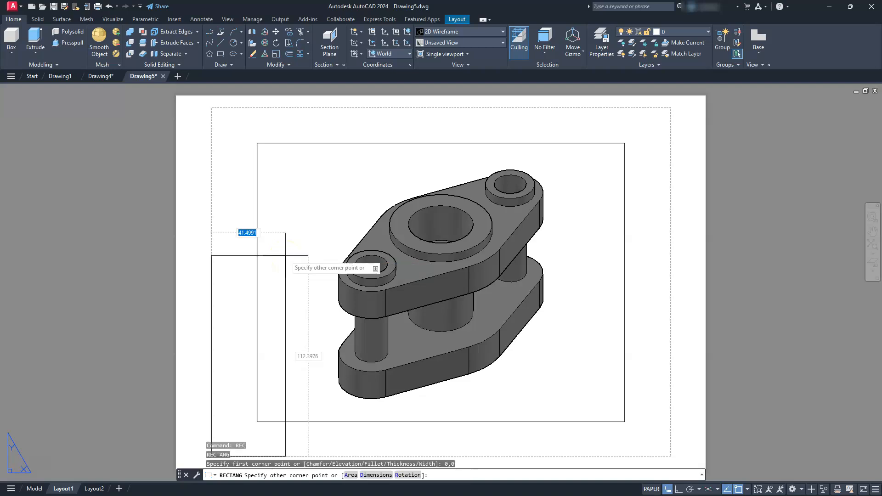
text(400)
key(Tab)
text(297)
key(Return)
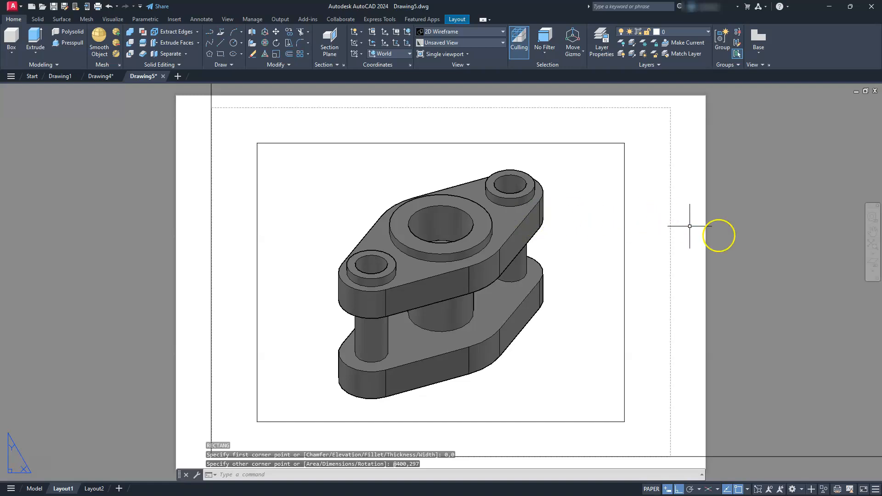
- Delete the existing viewport showing the 3D assembly from Layout1
click(870, 247)
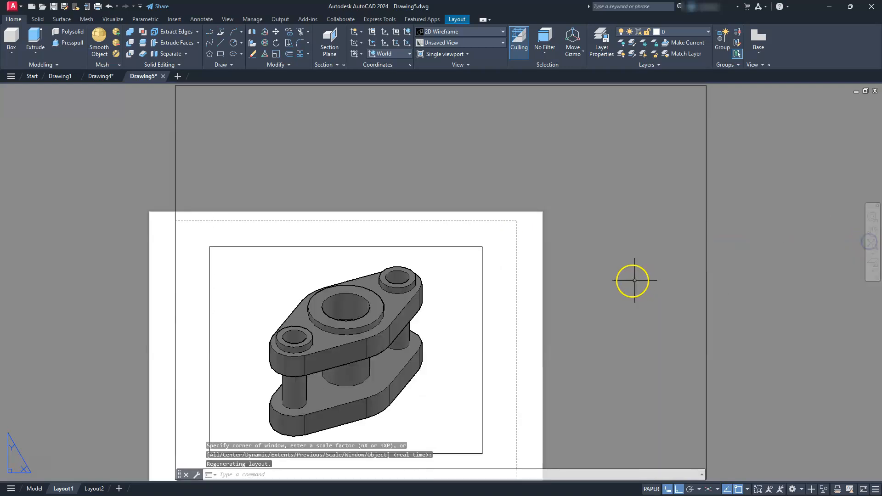
scroll(454, 296, down, 2)
middle_drag(444, 310, 508, 265)
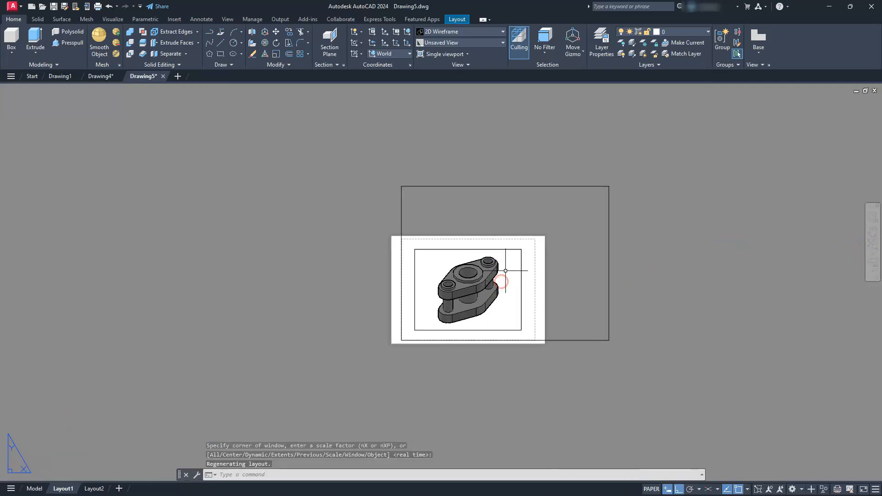
scroll(510, 265, up, 2)
click(530, 250)
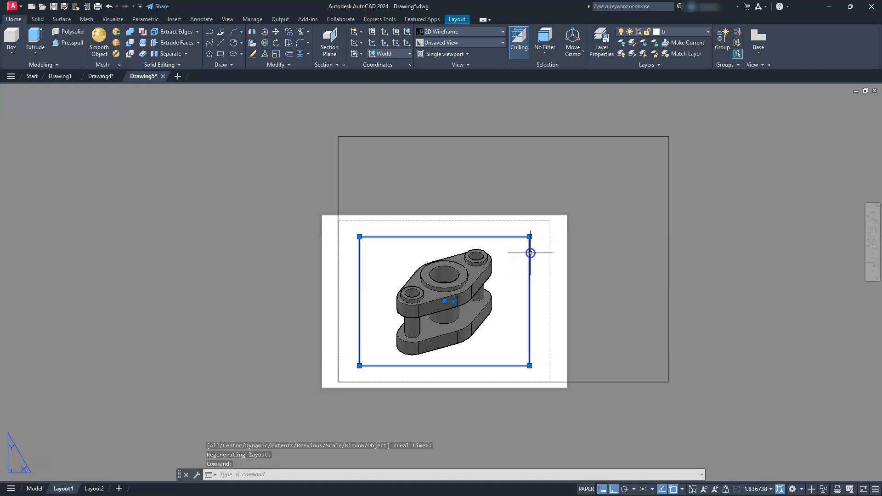
key(Delete)
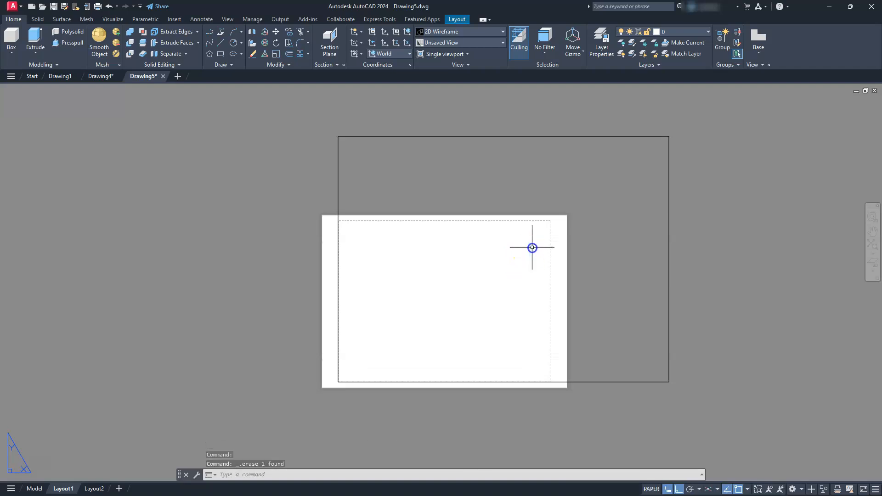
- Offset the sheet rectangle inward by 6 to form an inner border
text(o)
key(Return)
text(6)
key(Return)
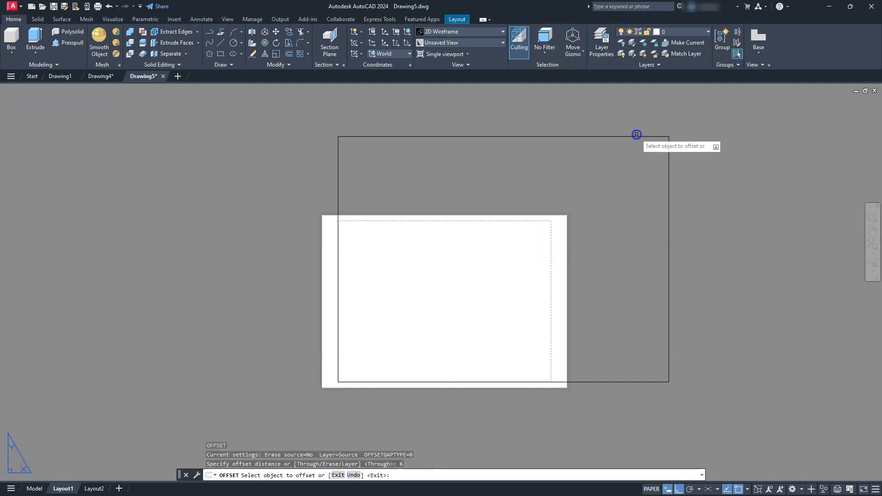
click(635, 136)
click(629, 159)
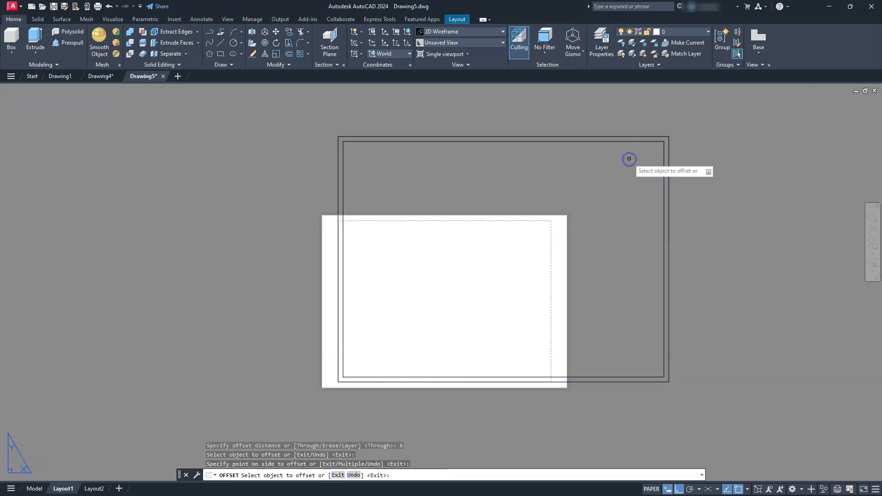
key(Escape)
key(Escape)
key(Escape)
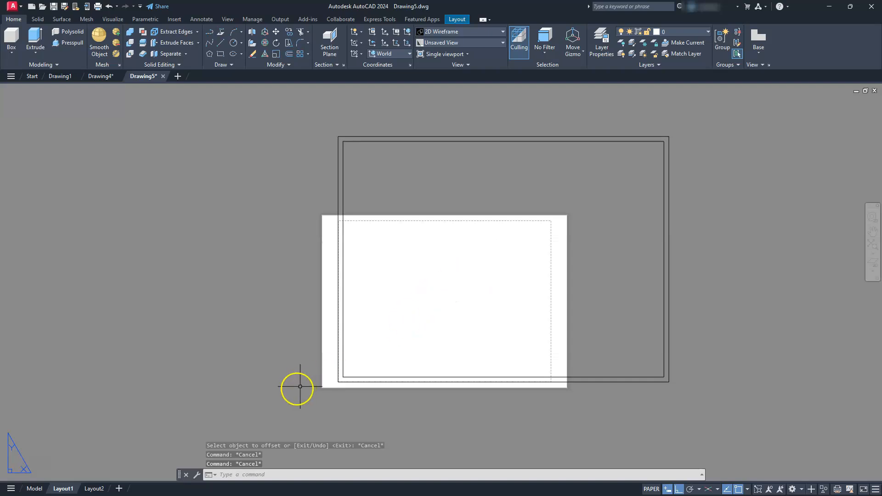
- Modify Layout1's page setup to use the DWG To PDF.pc3 plotter
right_click(65, 489)
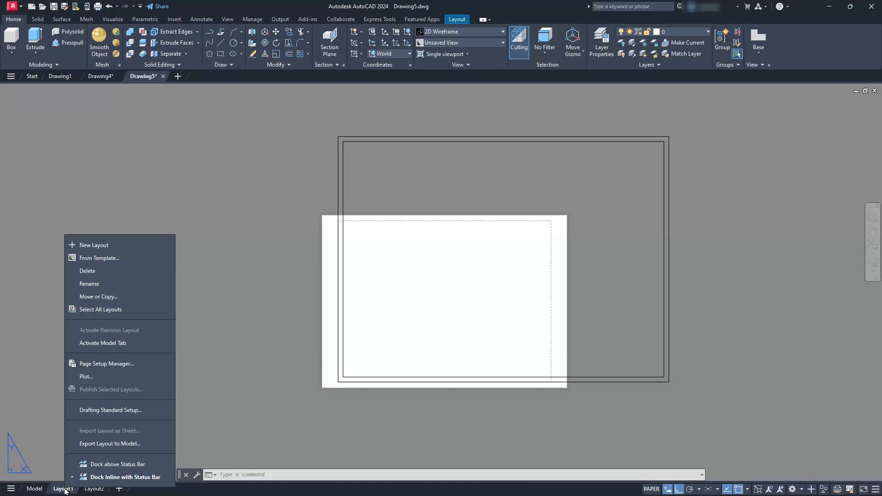
click(102, 363)
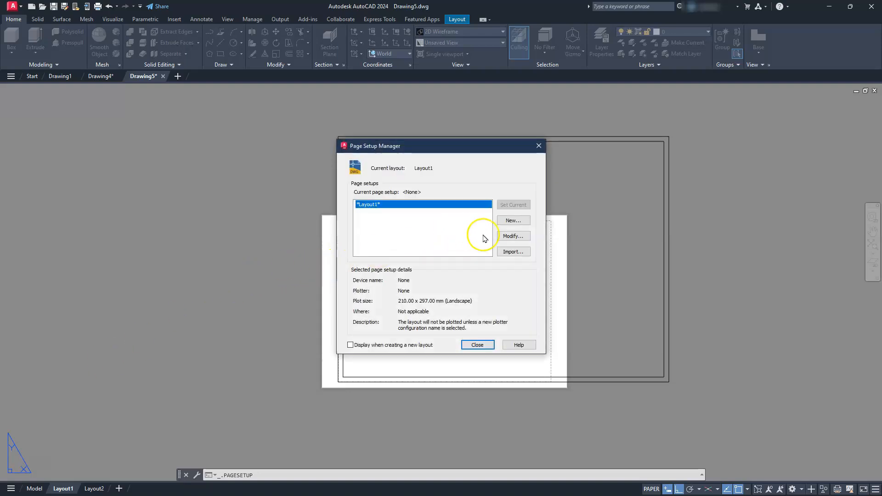
click(513, 236)
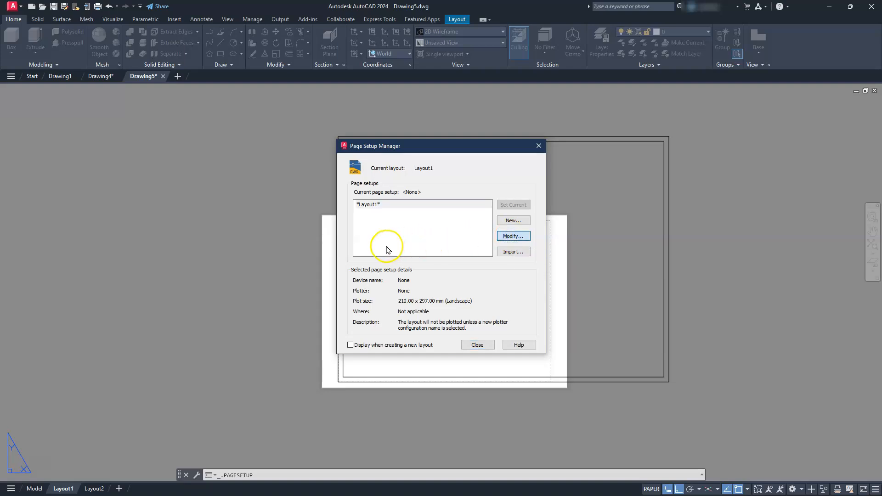
click(372, 186)
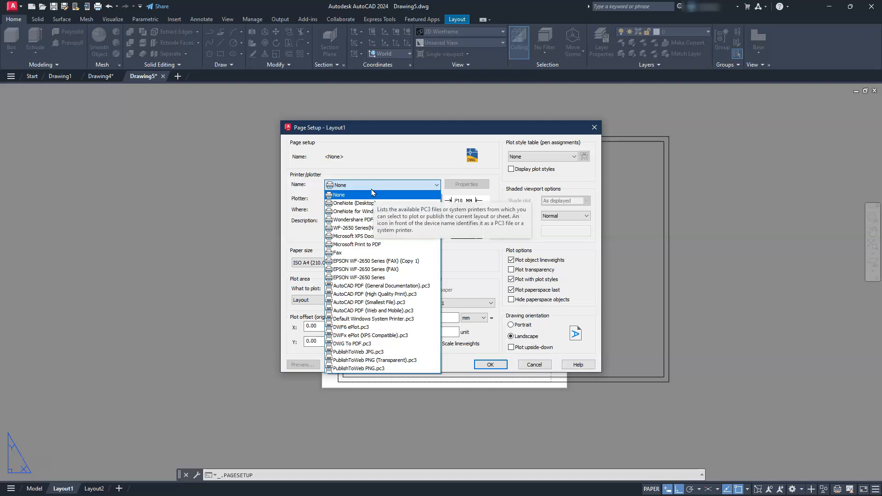
click(362, 344)
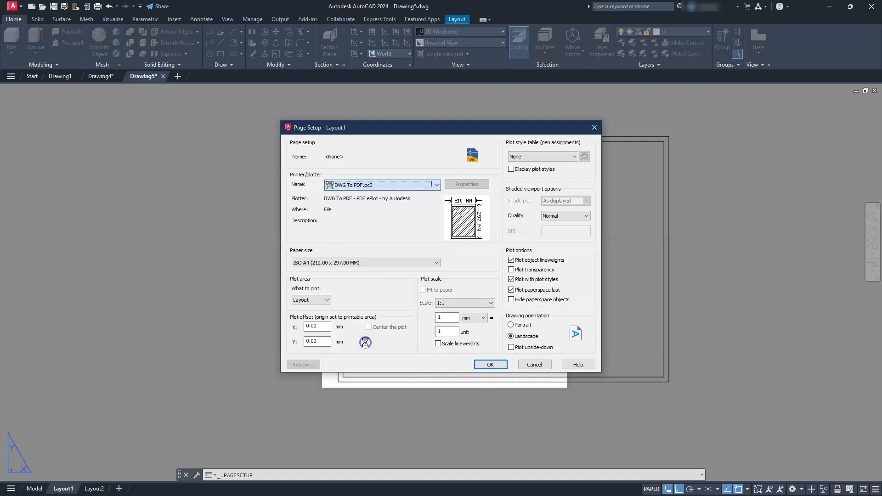
- Set the layout's paper size to ISO A3 (420.00 x 297.00 MM)
click(326, 262)
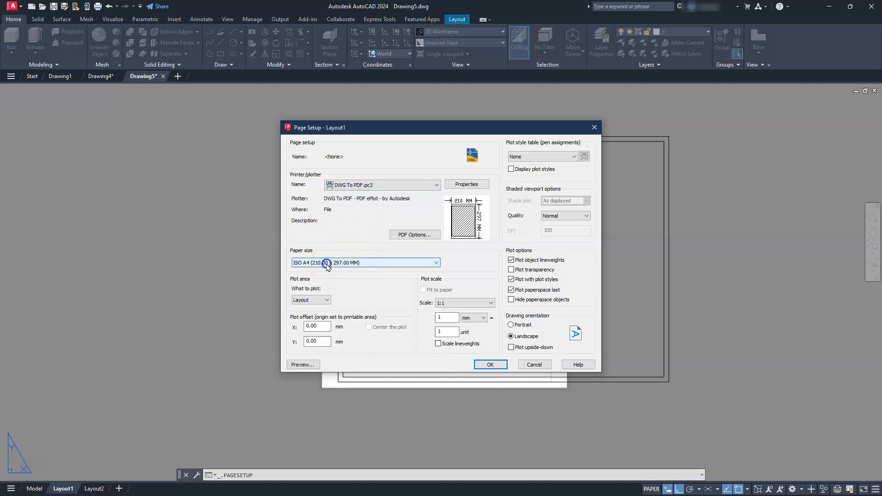
scroll(327, 293, up, 1)
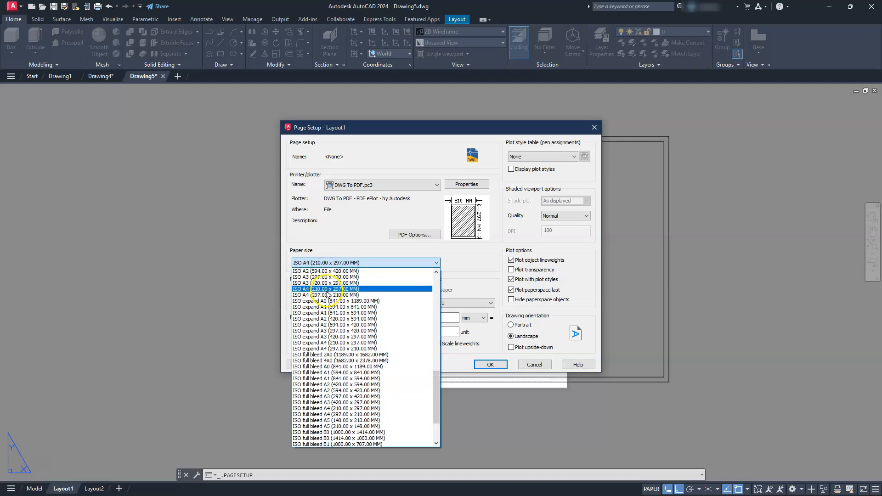
scroll(329, 339, up, 5)
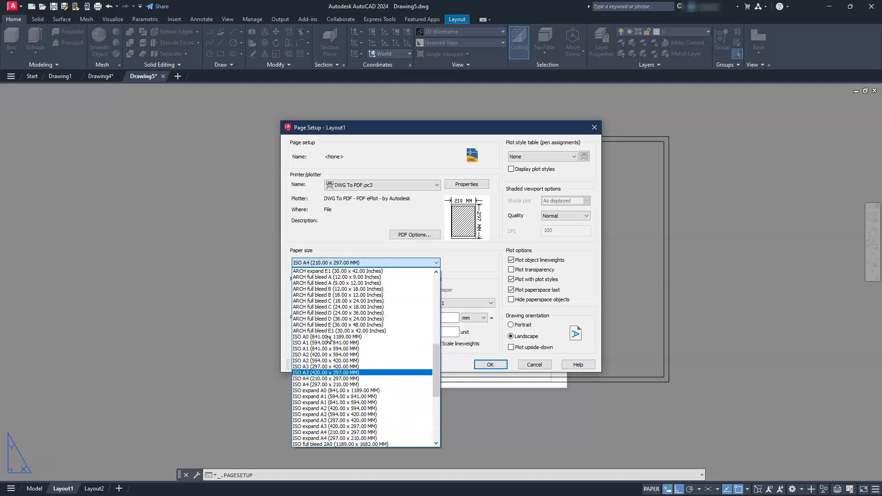
scroll(329, 339, up, 8)
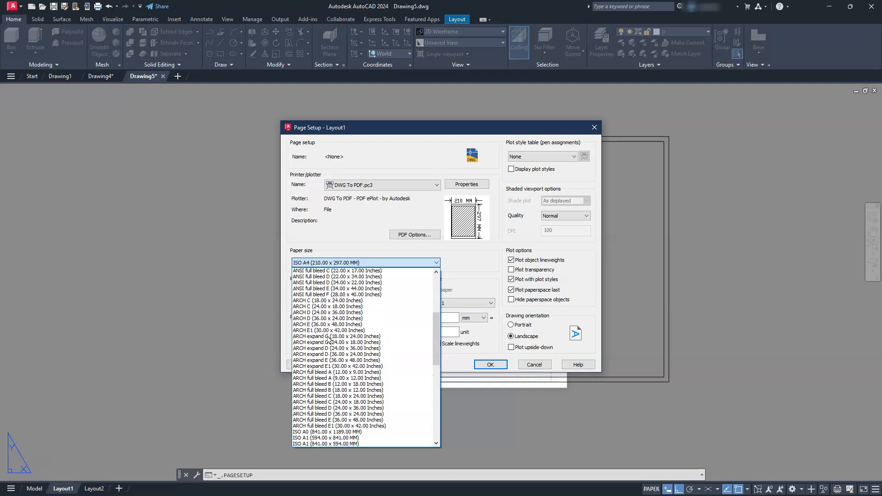
scroll(329, 339, up, 5)
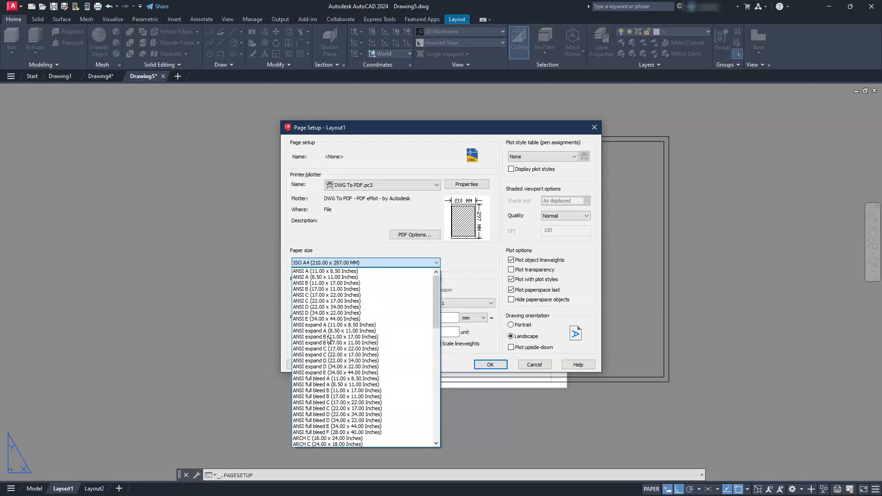
scroll(329, 339, down, 7)
scroll(329, 339, down, 2)
click(313, 373)
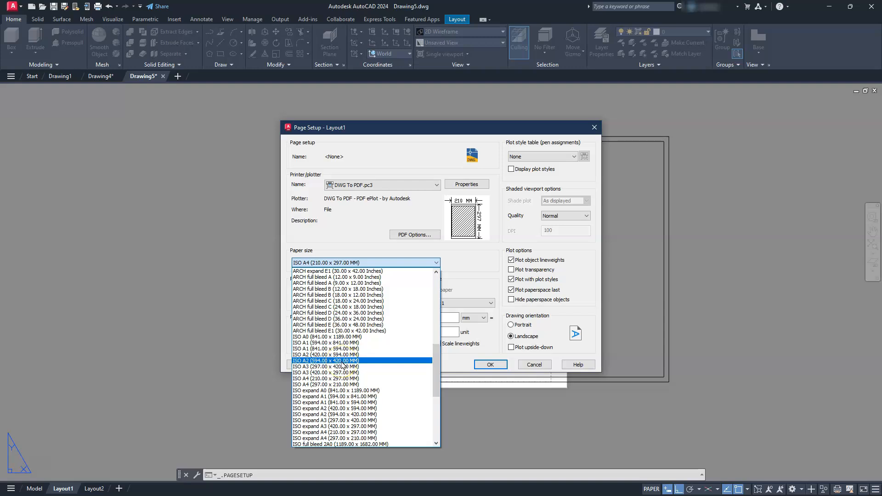
click(336, 373)
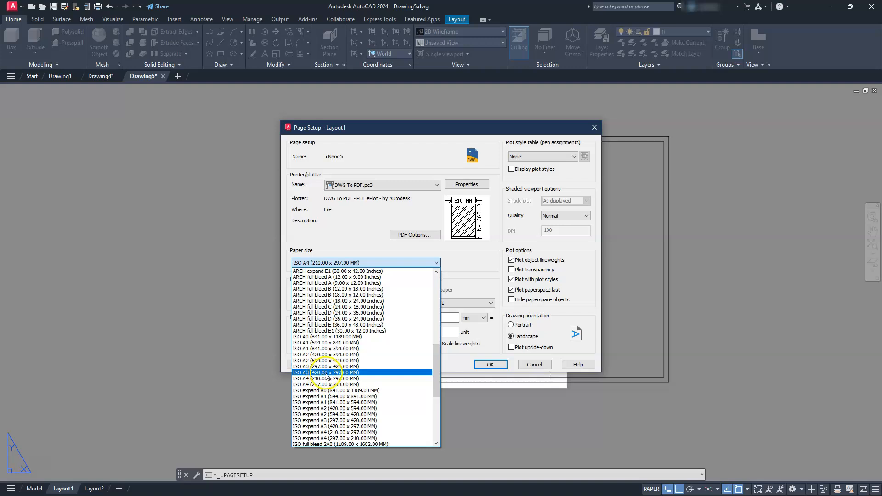
click(329, 372)
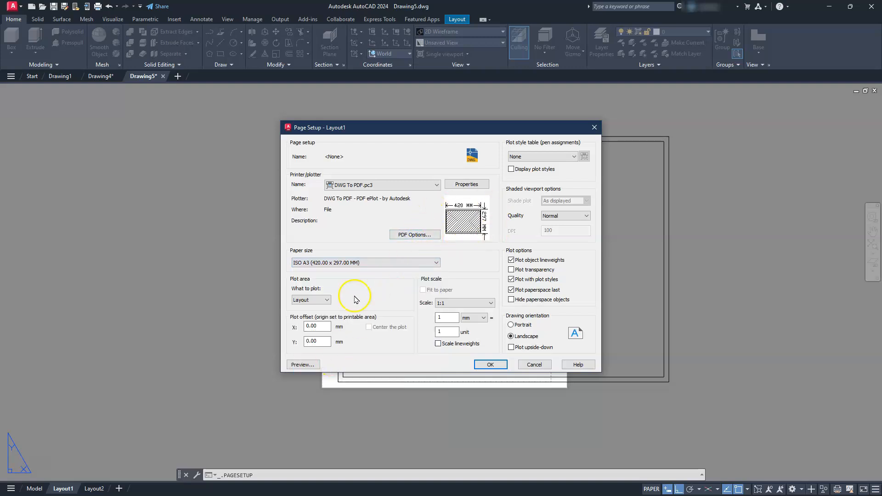
- Set the plot area to Extents with a centered plot at 1:1 scale, and apply the page setup
click(311, 300)
click(303, 314)
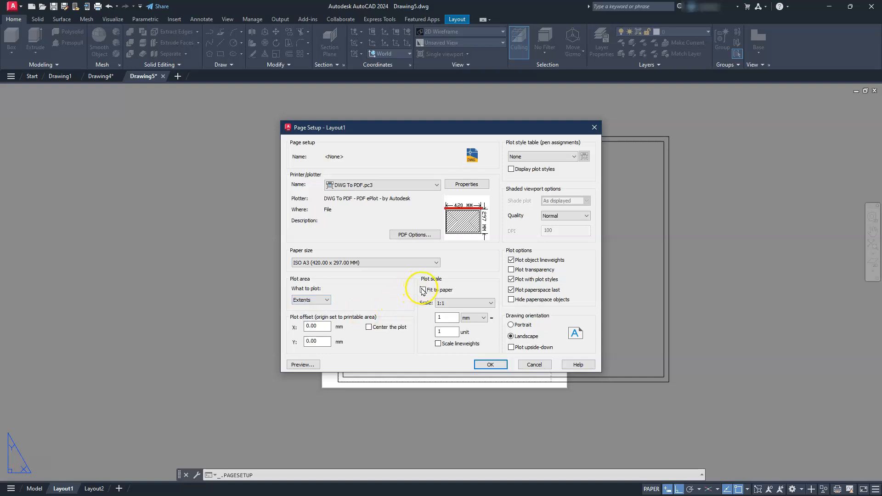
click(474, 304)
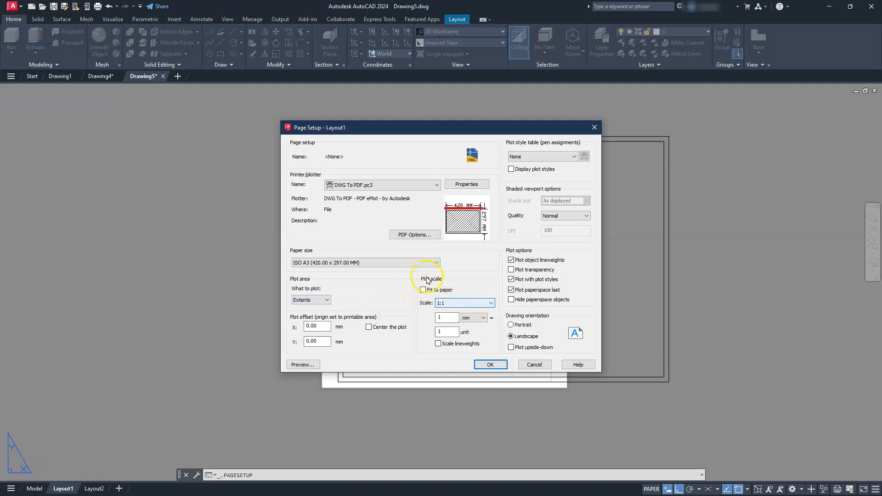
click(369, 327)
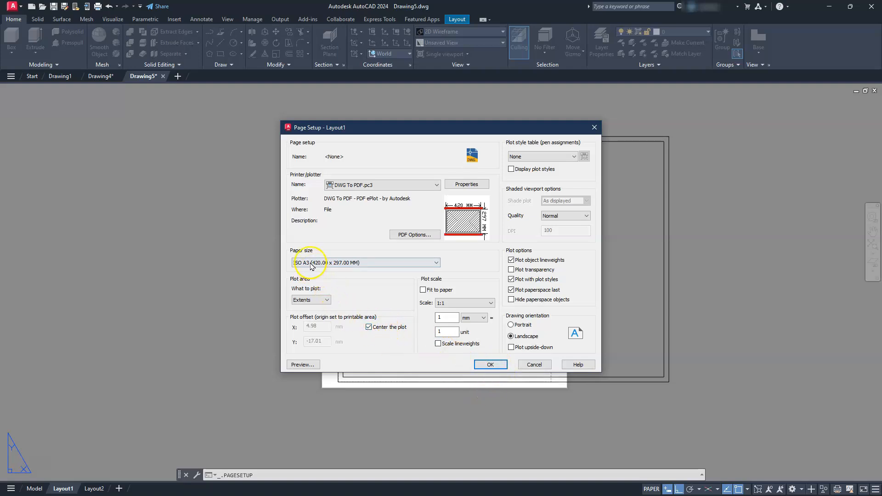
click(489, 364)
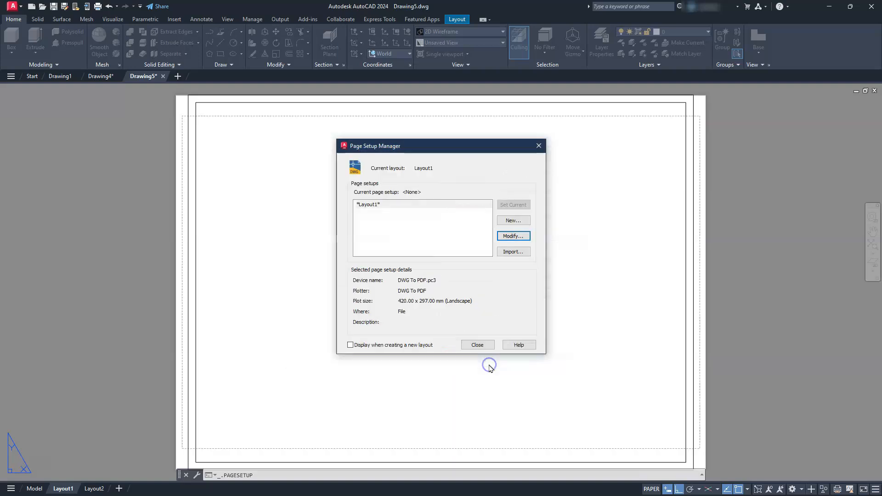
click(474, 346)
- Delete both existing border rectangles from Layout1
scroll(474, 345, down, 3)
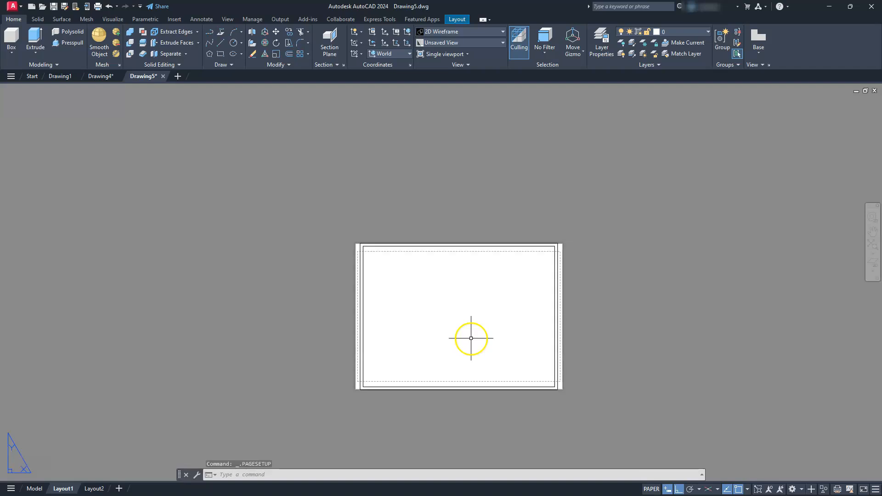
click(451, 272)
click(417, 216)
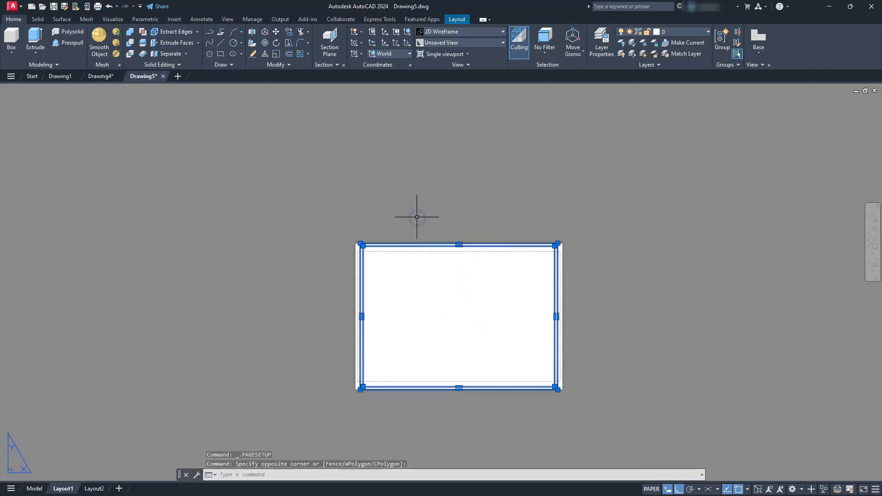
key(Delete)
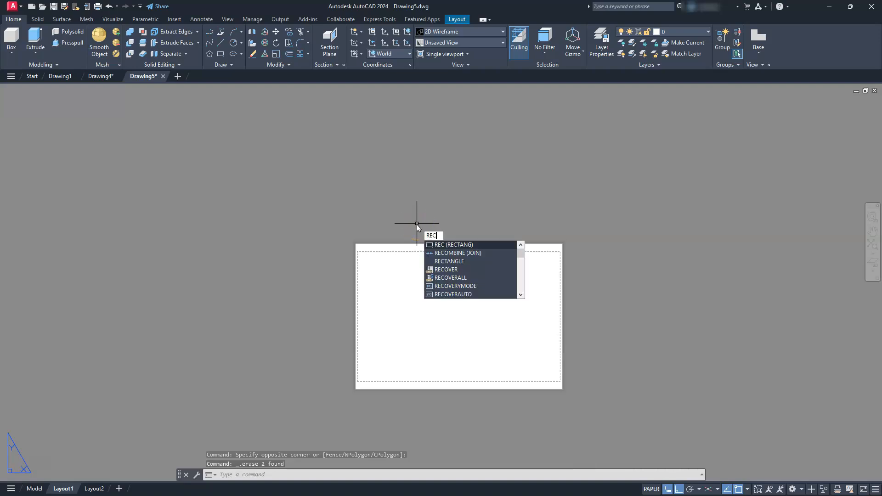
- Draw a 420 by 297 sheet rectangle with its first corner at 0,0
key(Return)
text(0,0)
key(Return)
text(4)
key(Tab)
text(297)
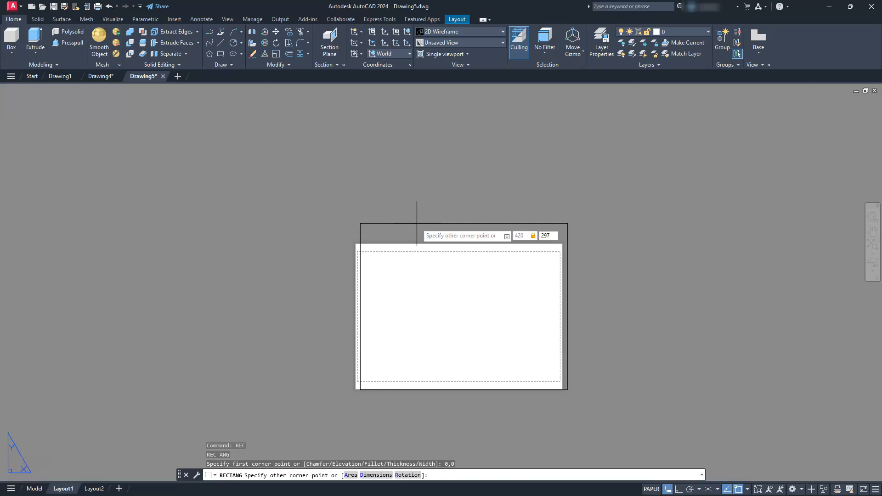
key(Return)
scroll(448, 271, up, 4)
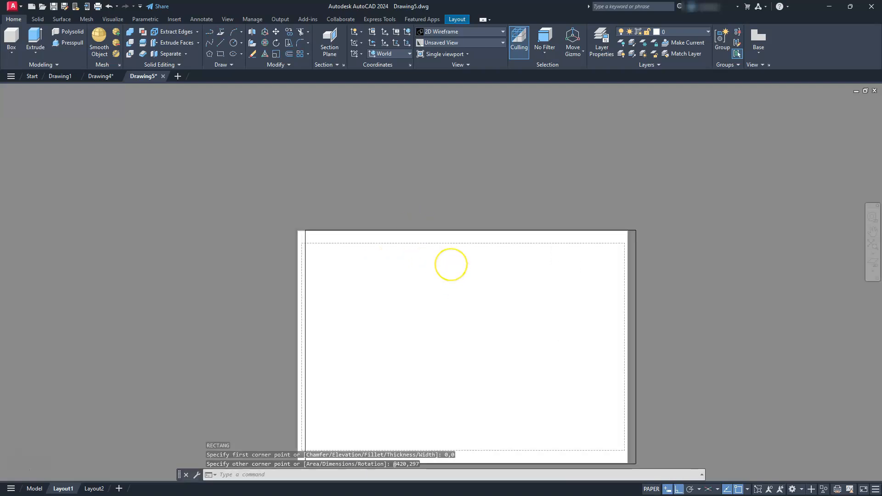
key(Escape)
key(Escape)
- Offset the 420 by 297 rectangle inward by 6 to form the inner border
text(o)
key(Return)
text(6)
key(Return)
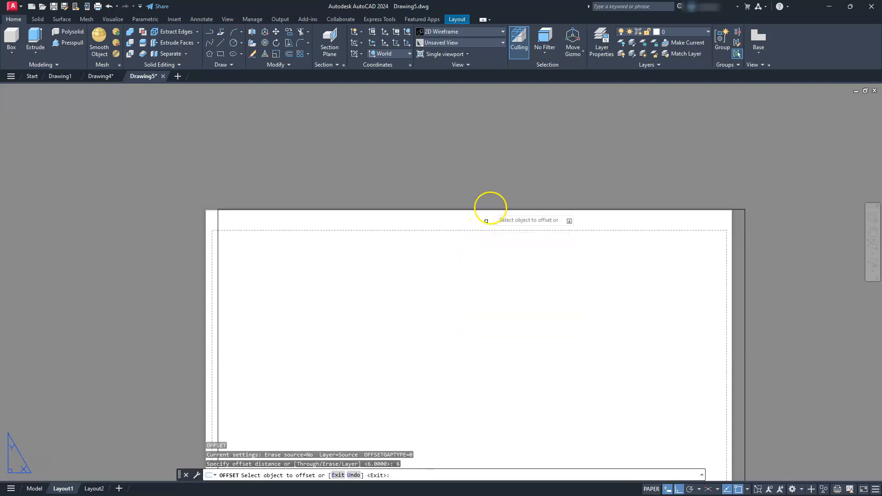
click(491, 211)
click(480, 249)
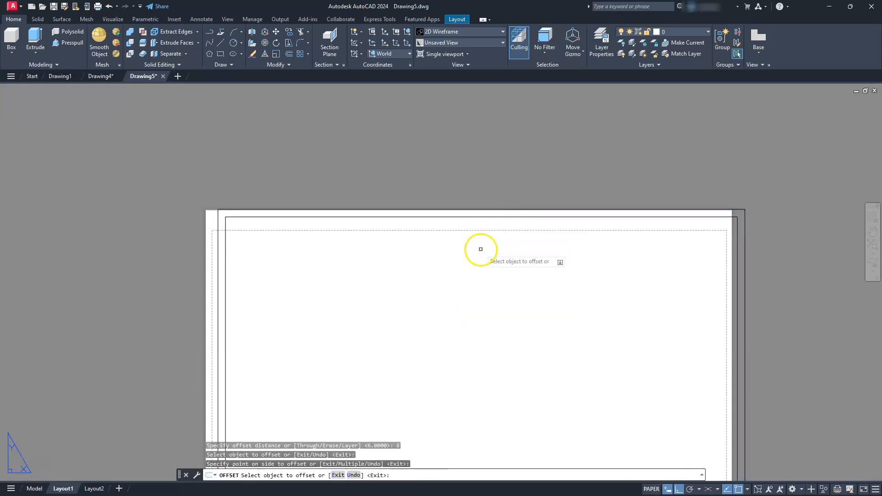
key(Escape)
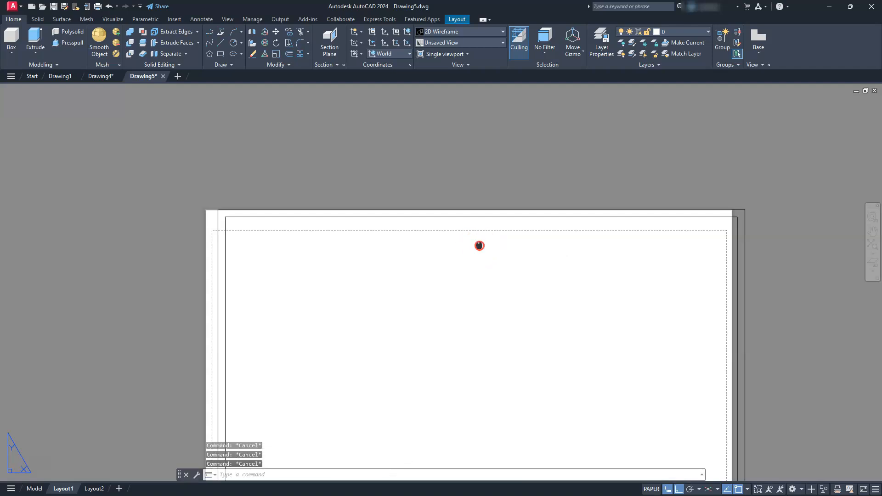
- Preview the plot from Layout1's page setup, and reapply the setup to center the new border on the sheet
middle_click(480, 248)
middle_click(480, 248)
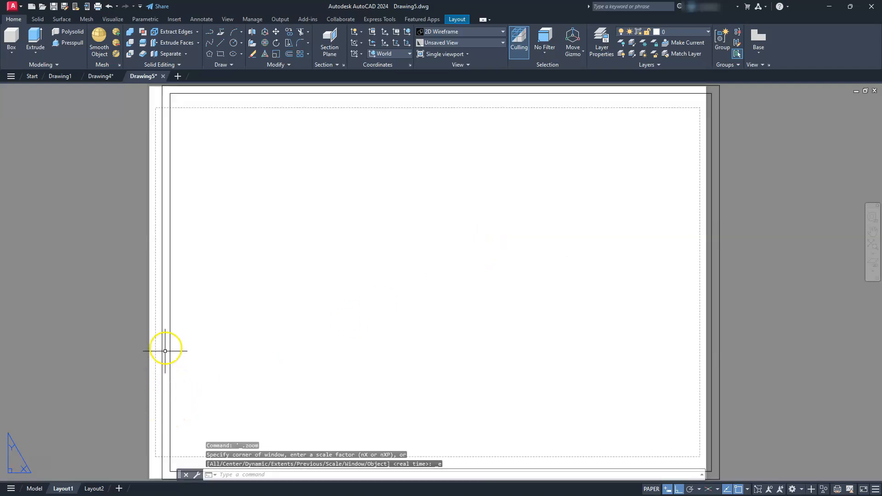
right_click(63, 490)
click(113, 363)
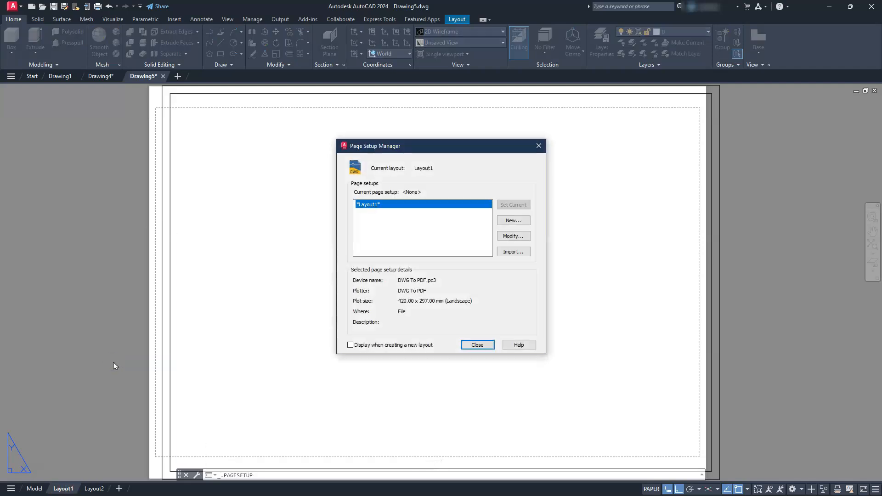
click(513, 236)
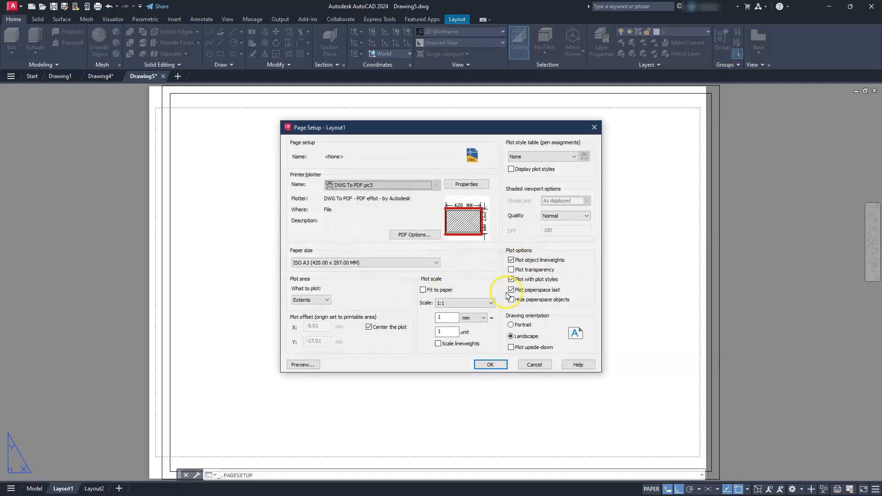
click(303, 364)
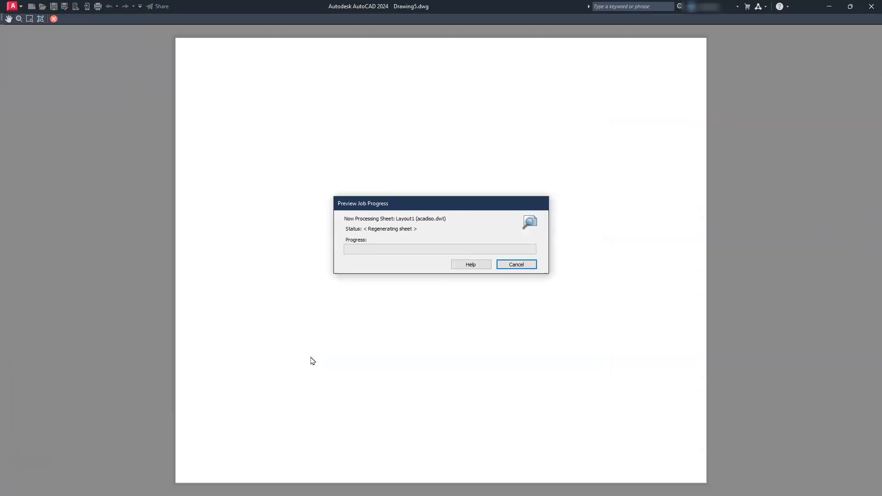
right_click(649, 163)
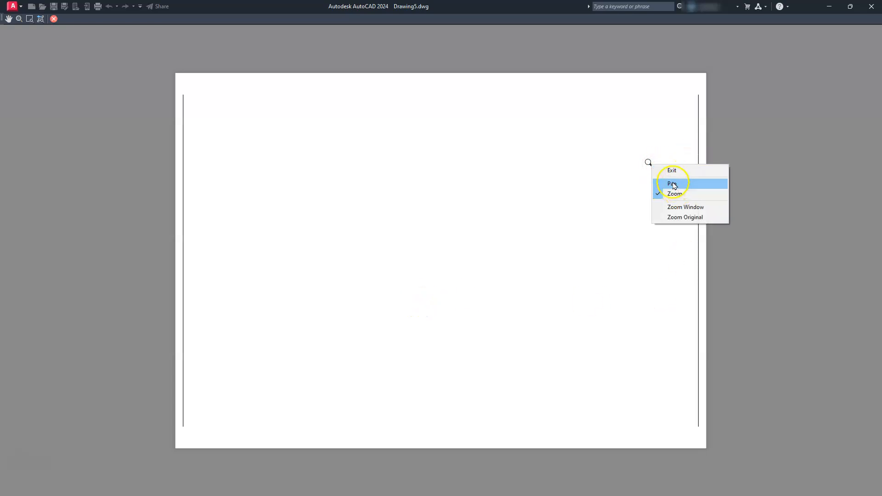
click(673, 171)
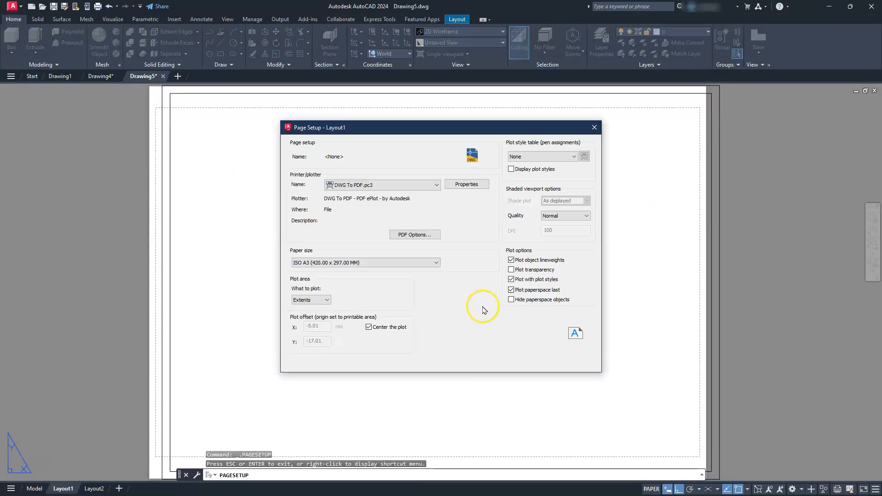
click(486, 365)
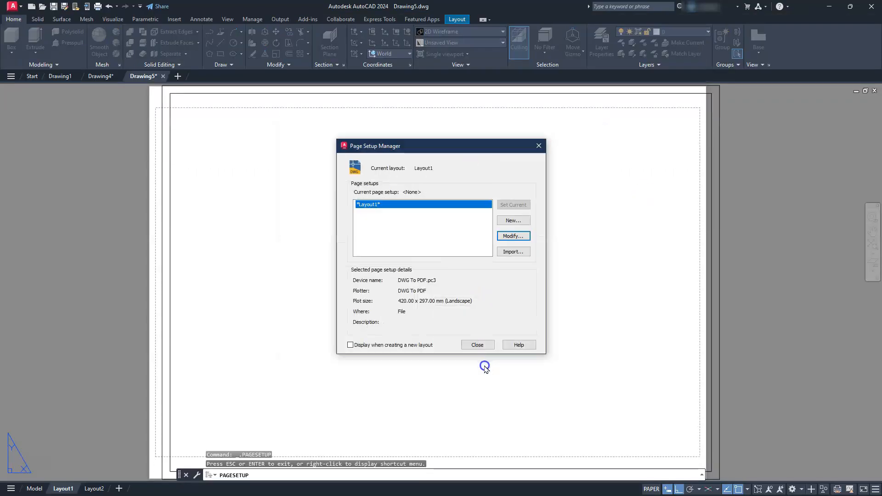
click(478, 347)
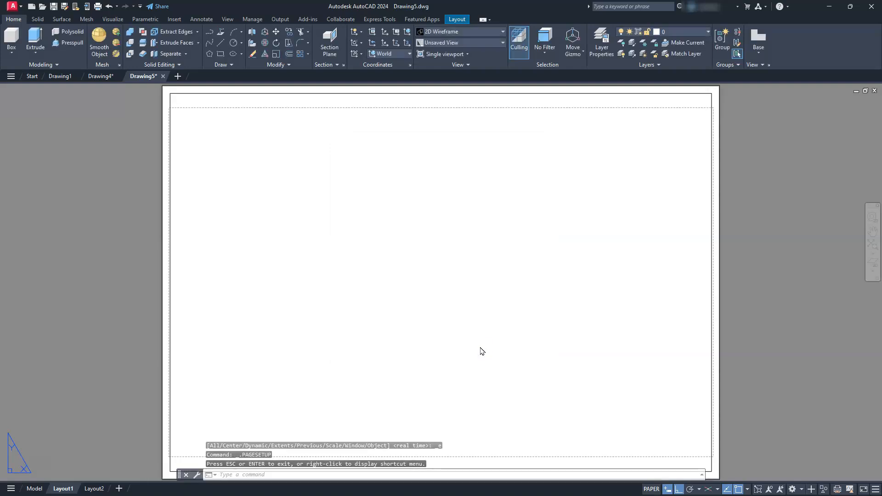
- Open Layout1's page setup for modification and preview the sheet plotted by extents
scroll(390, 370, down, 2)
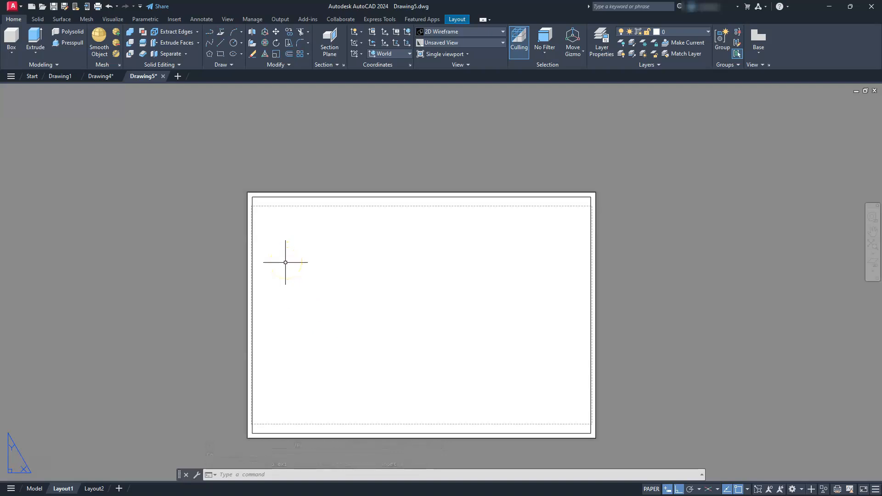
right_click(62, 490)
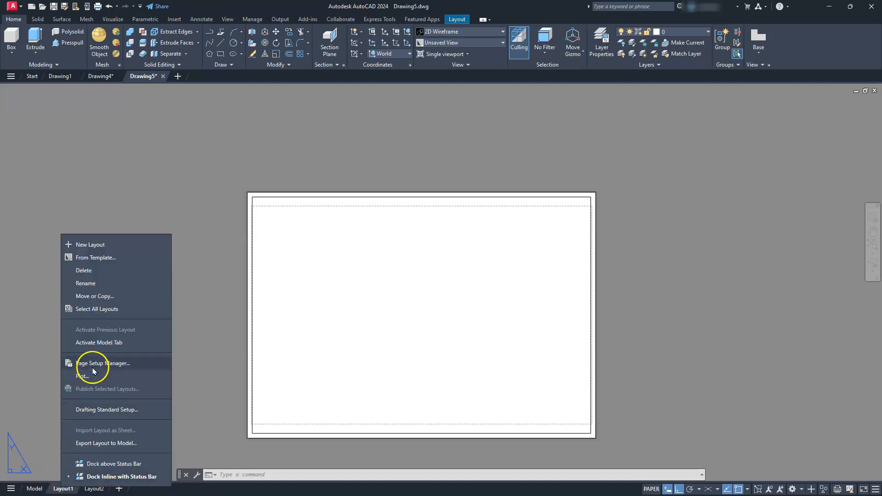
click(92, 363)
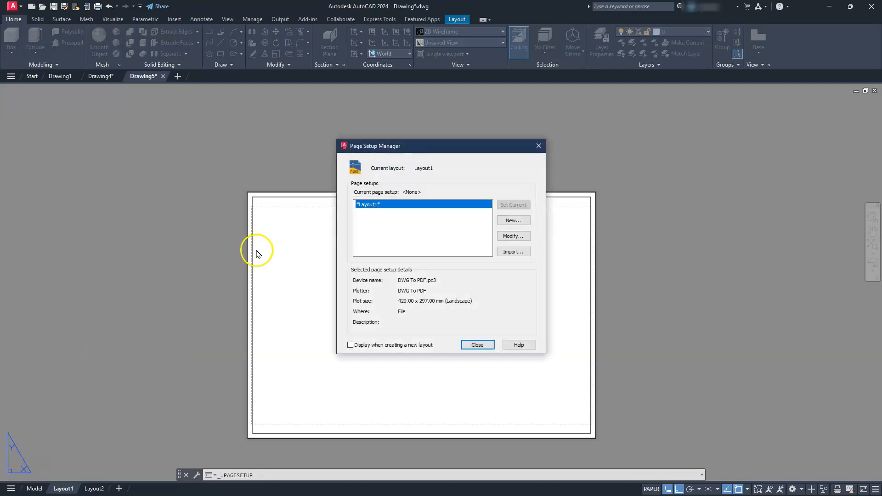
click(510, 238)
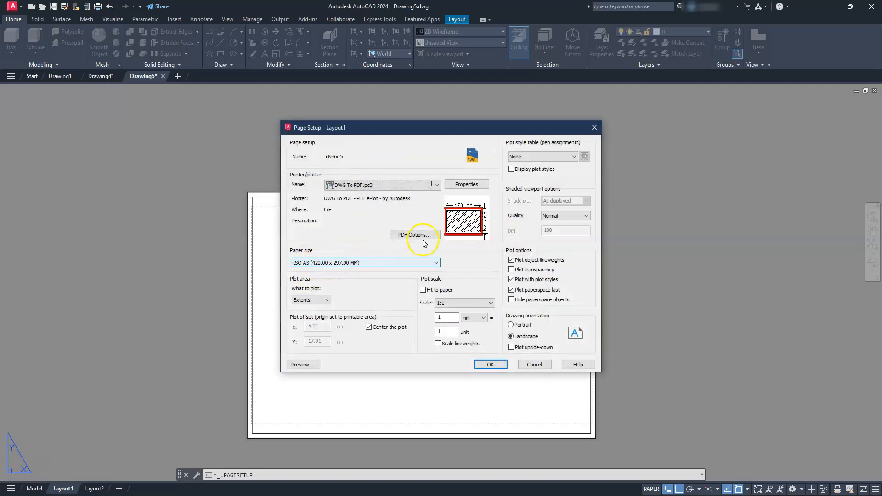
click(302, 364)
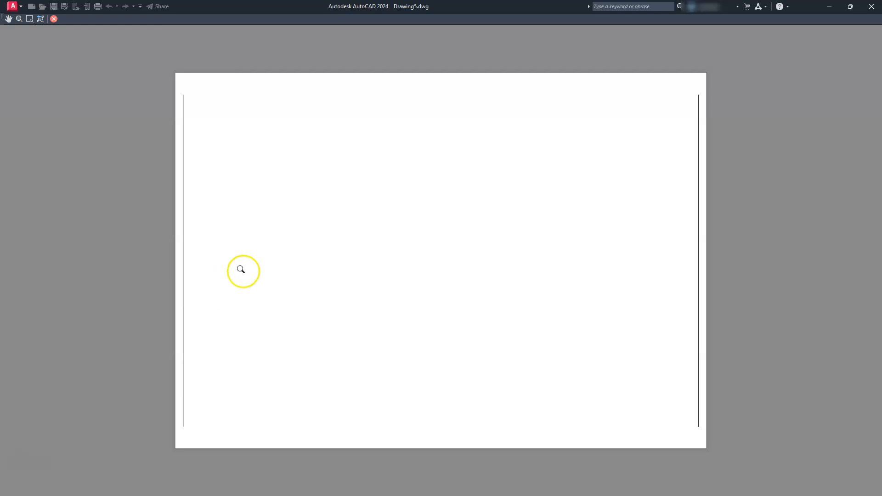
key(Escape)
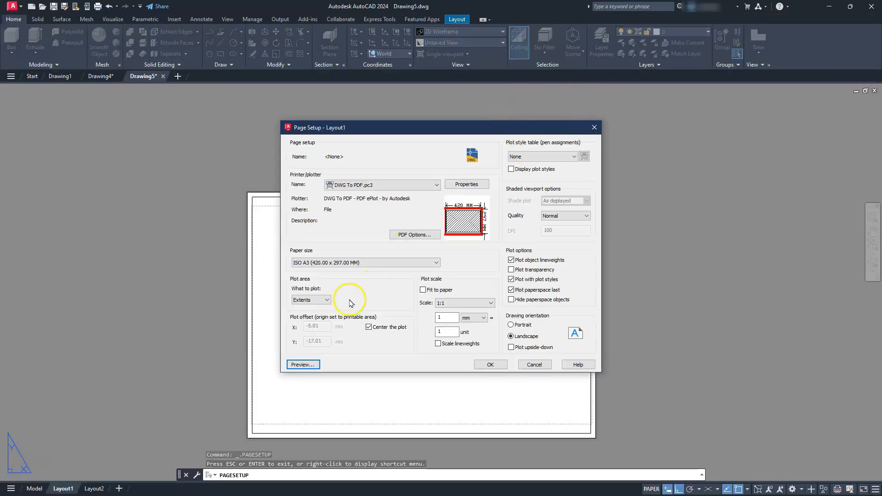
- Set Layout1's plot area to a window picked across opposite corners of the inner border, and apply the page setup
click(325, 300)
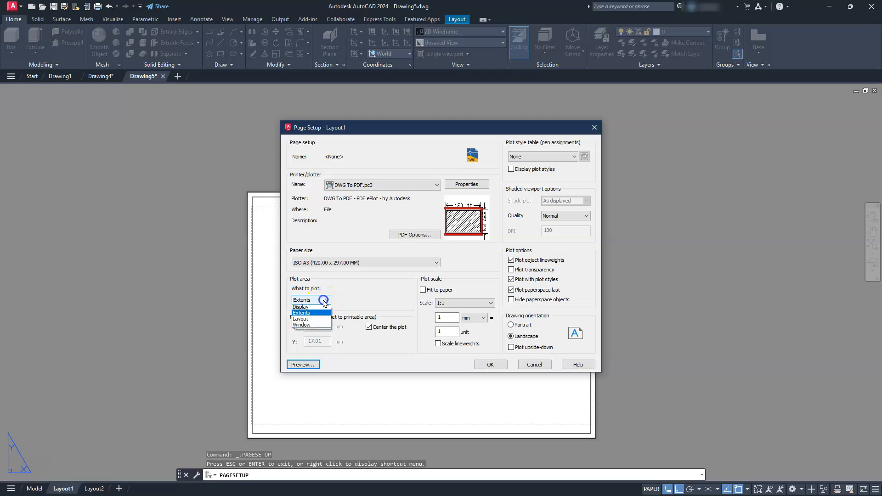
click(304, 325)
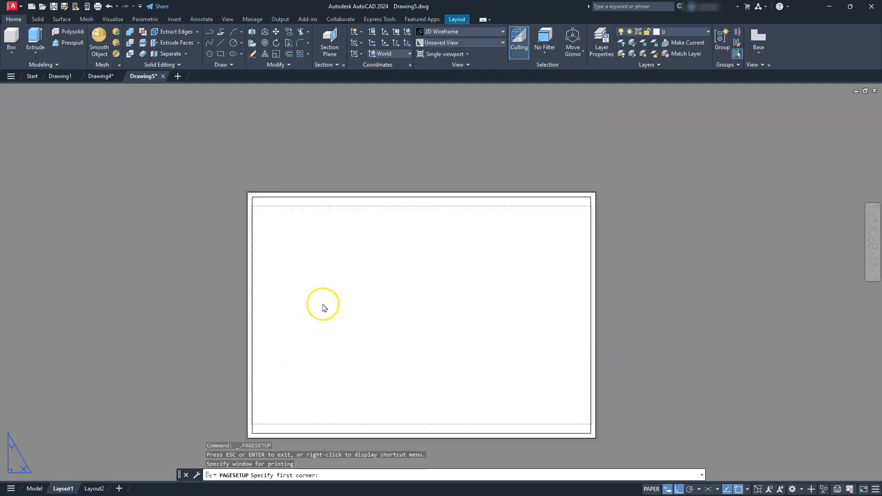
click(252, 197)
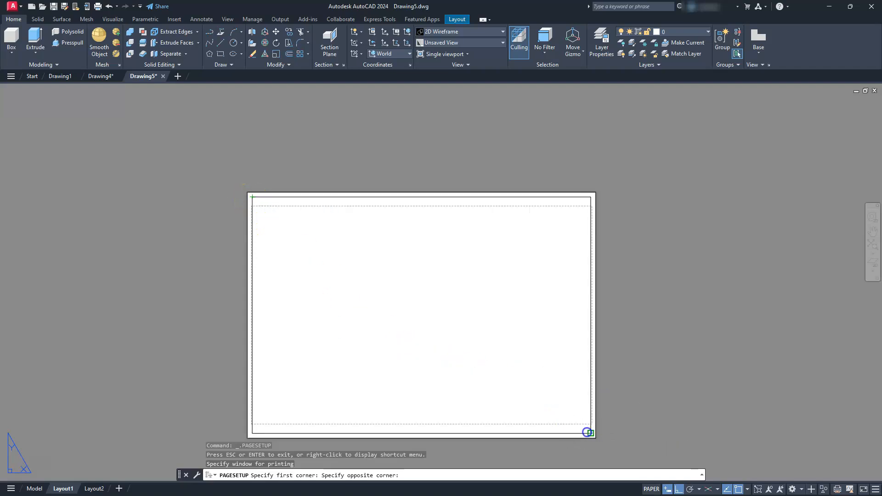
click(587, 430)
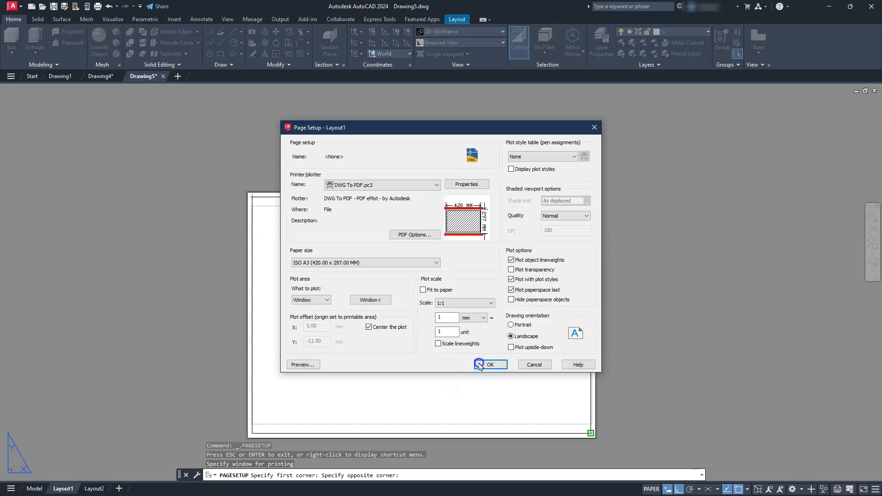
click(490, 364)
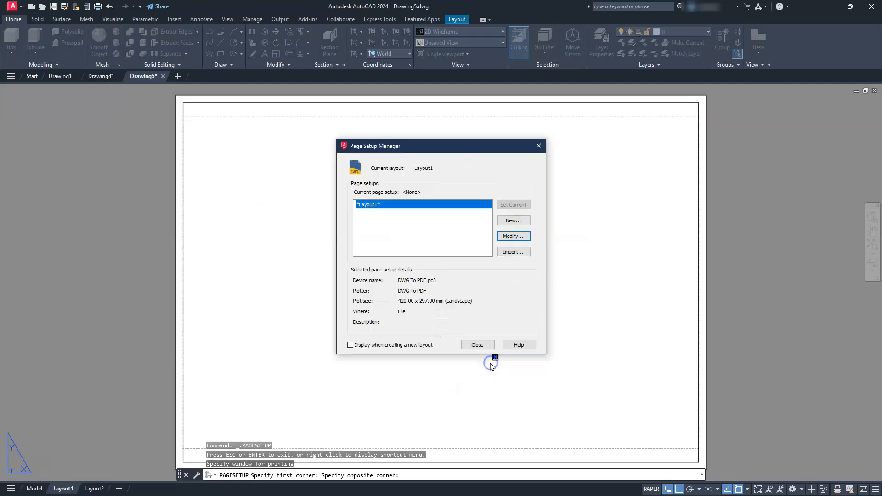
click(476, 344)
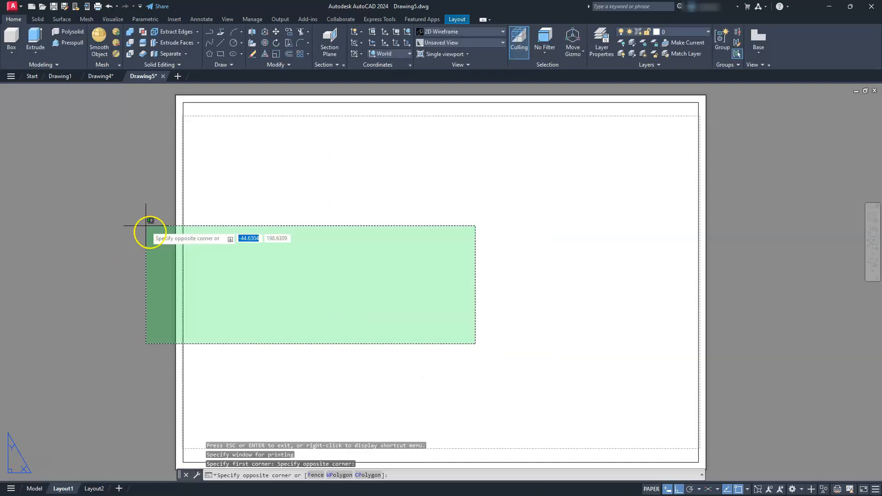
key(Escape)
key(Escape)
key(Escape)
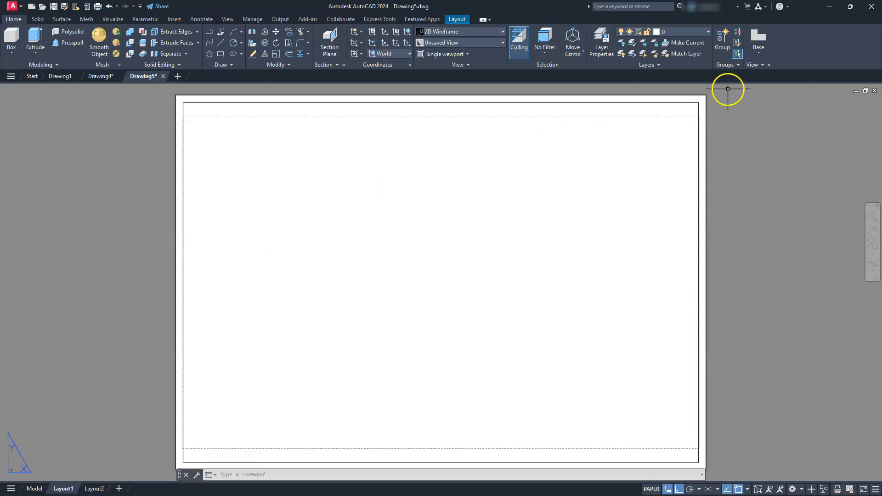
- Place a 1:1 NE Isometric base view of the model-space part near the middle of the sheet, without projected views
click(758, 42)
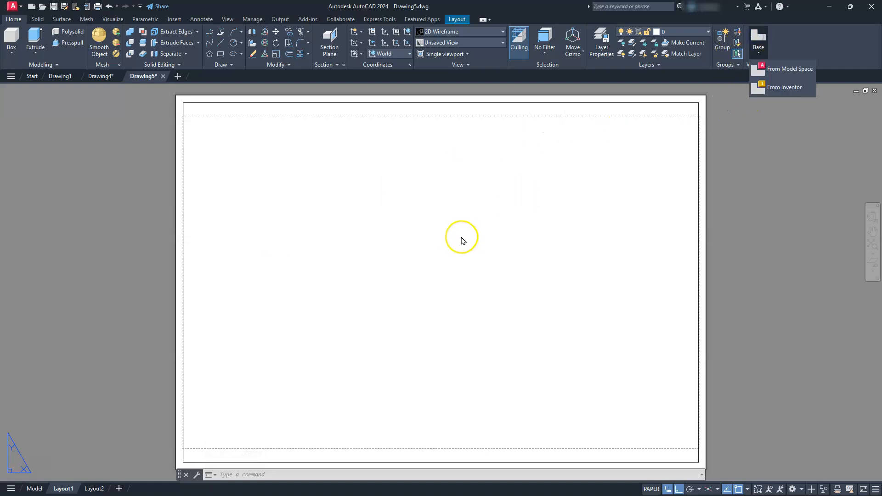
click(784, 72)
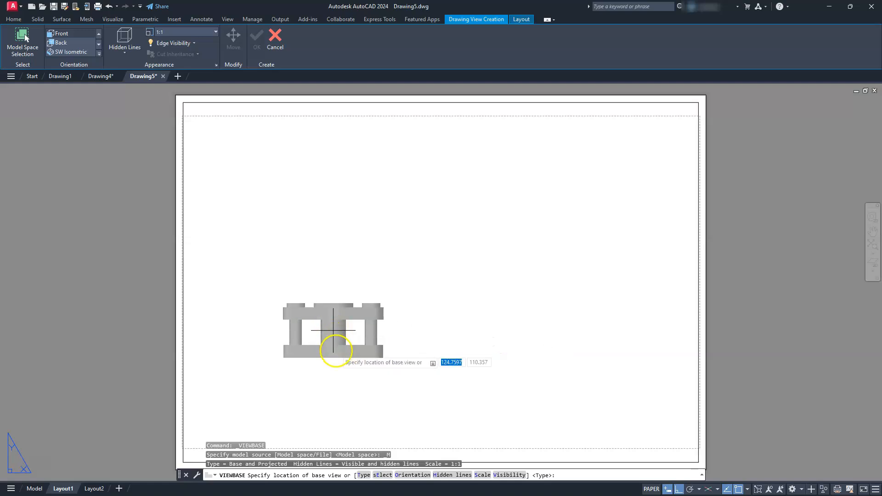
click(99, 45)
click(71, 42)
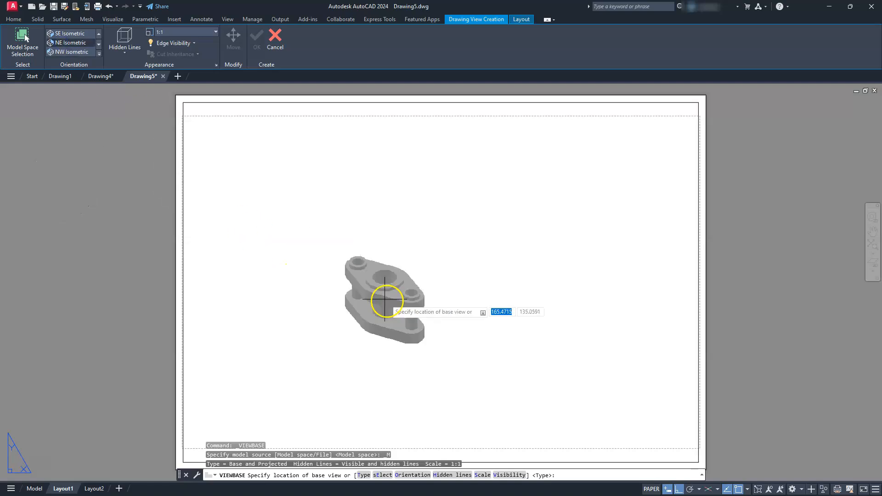
click(424, 309)
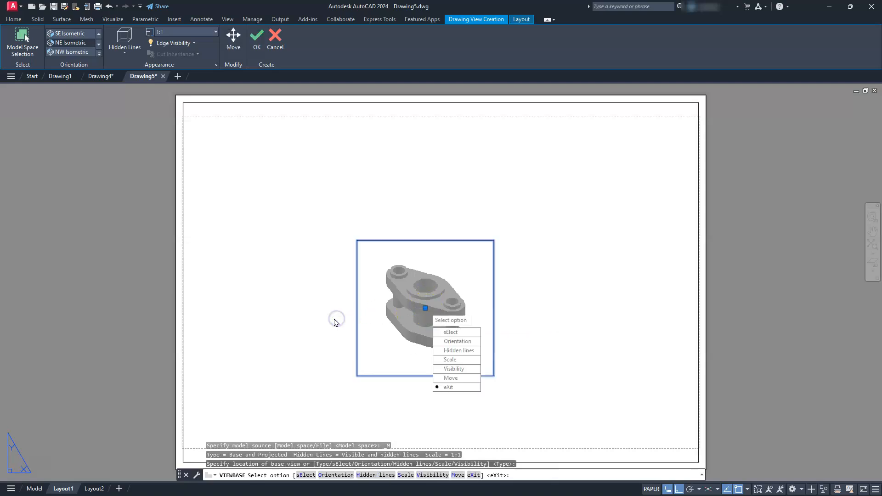
key(Return)
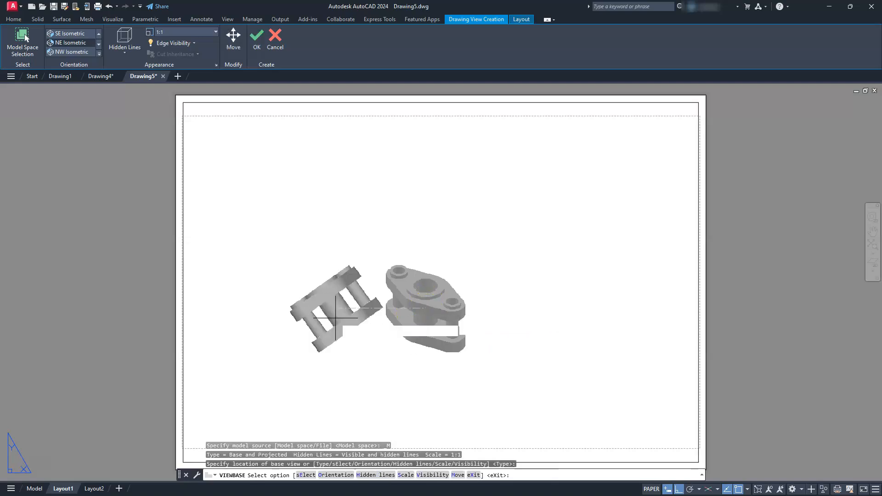
key(Return)
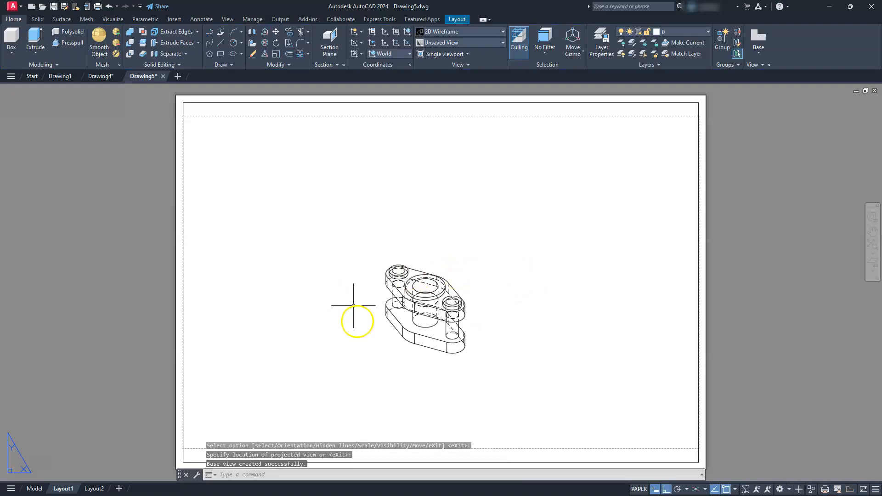
- Try a 4:1 scale on the isometric view, set it to 2:1 instead, and move the view slightly up the sheet
click(411, 305)
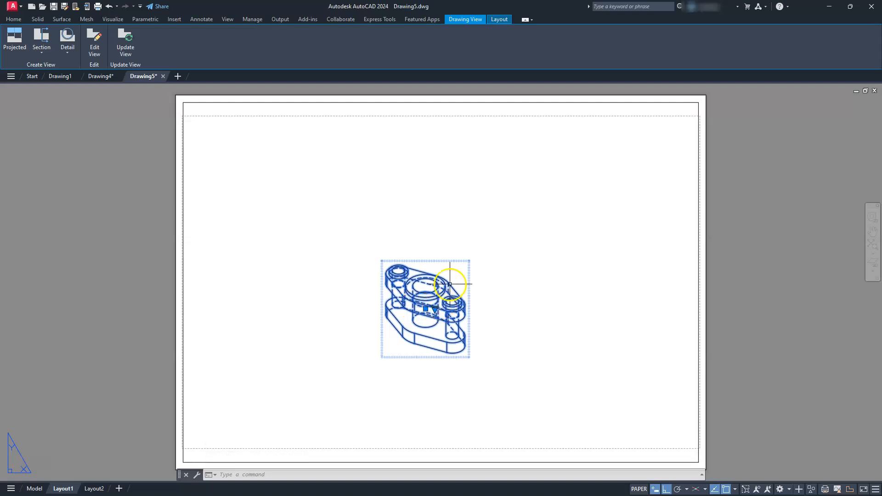
click(434, 310)
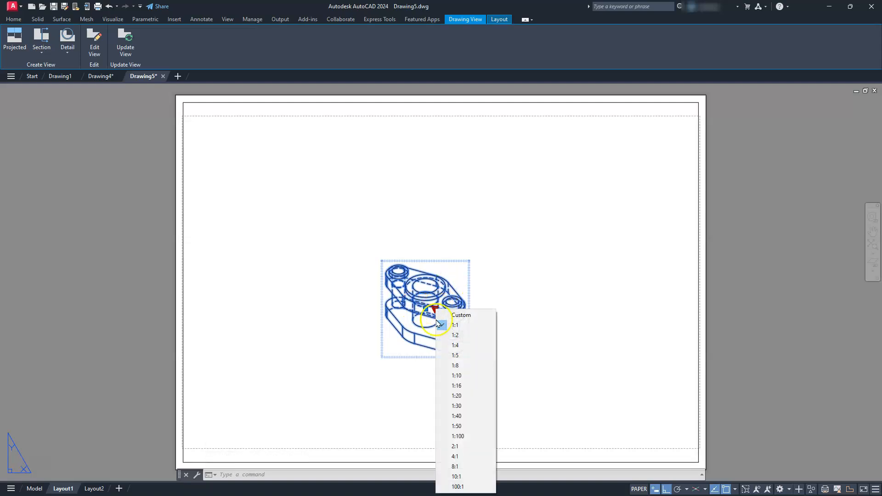
click(455, 456)
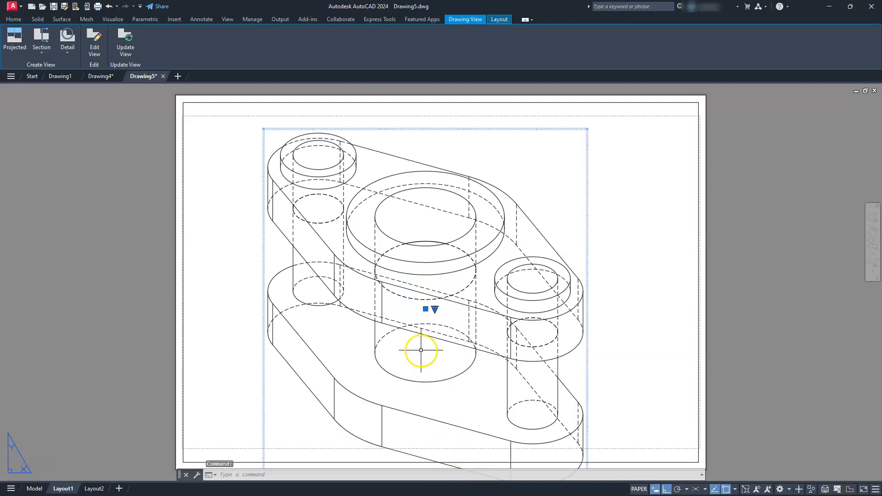
click(434, 310)
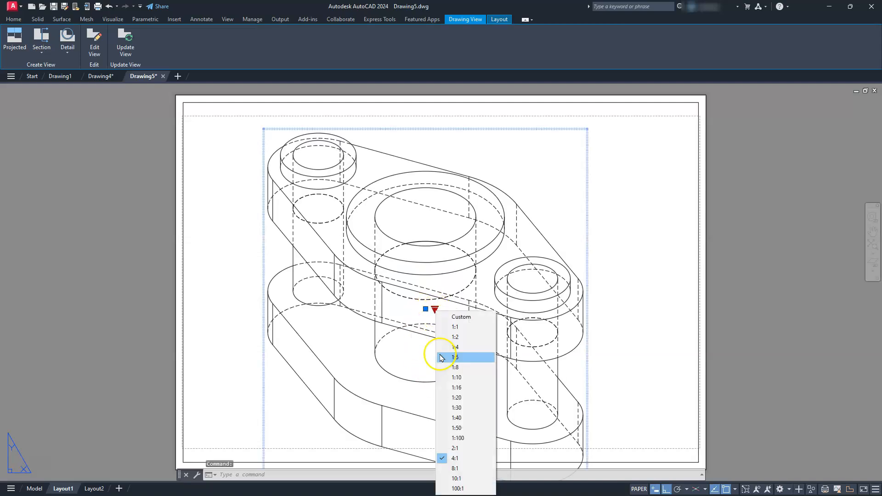
click(456, 448)
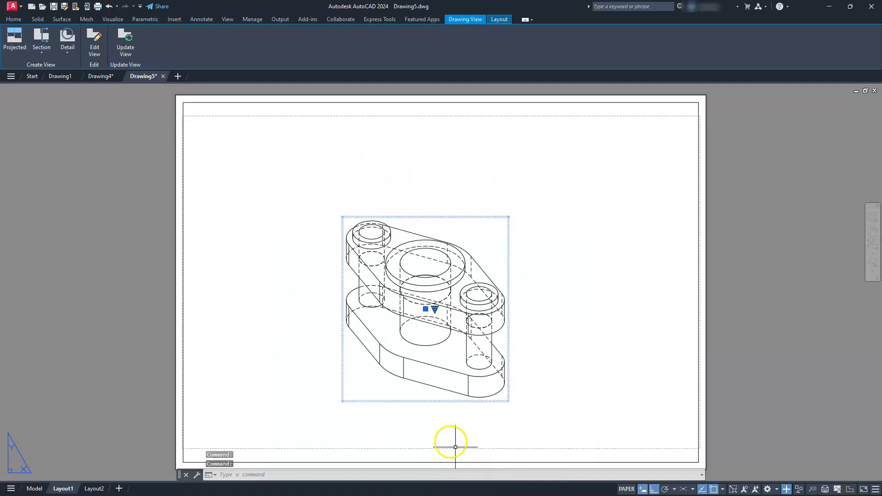
drag(453, 301, 451, 285)
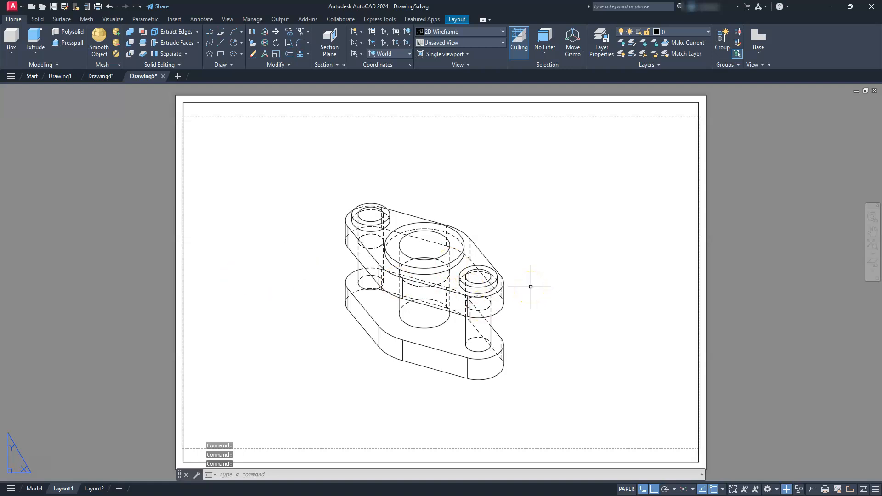
- Edit the isometric view and set its scale to 3
click(449, 262)
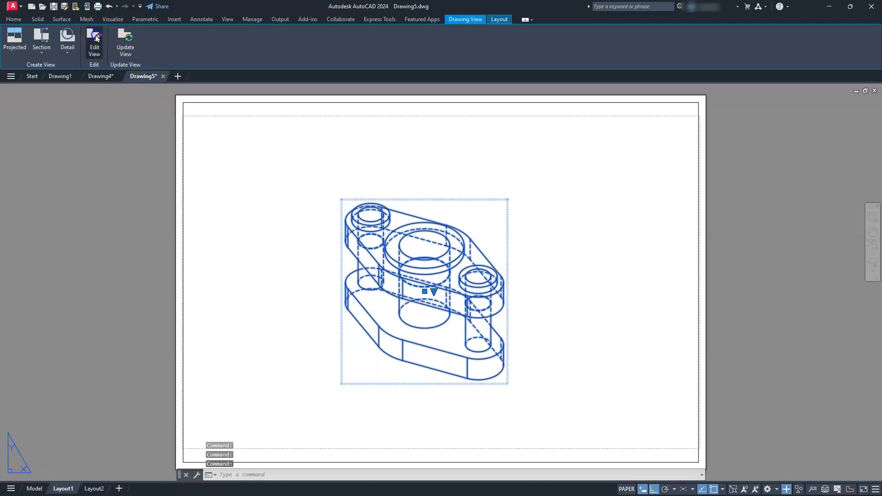
key(Escape)
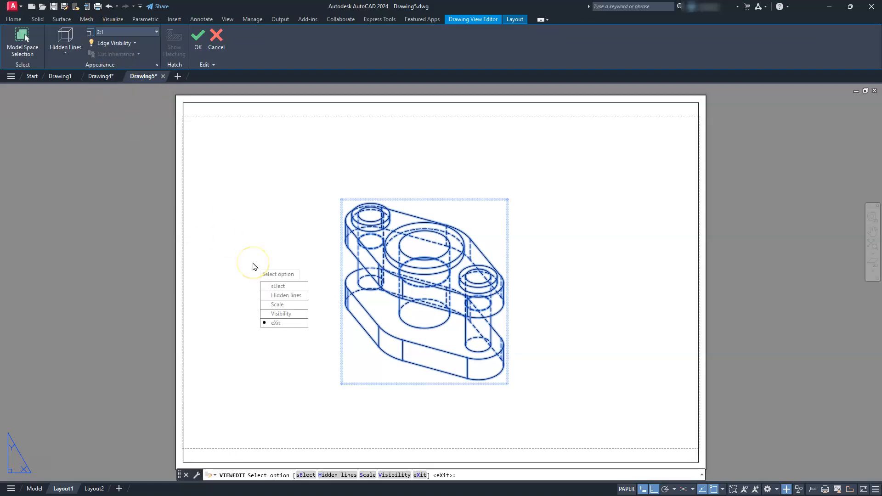
click(156, 33)
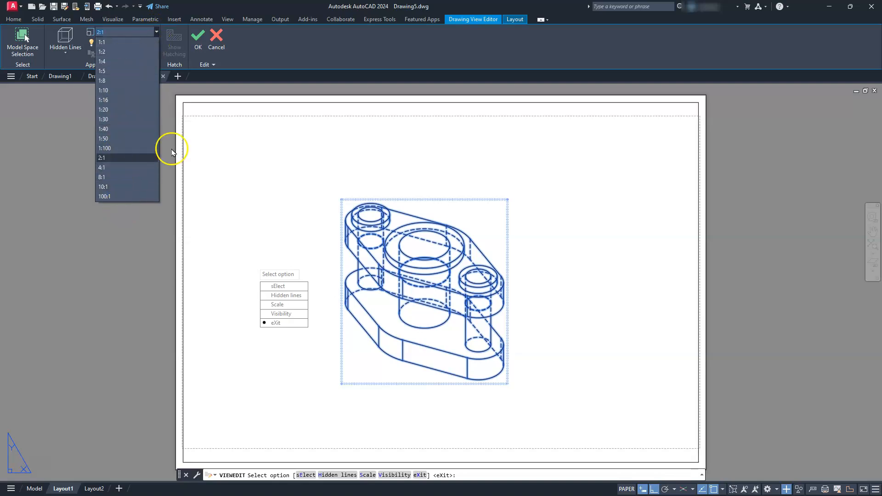
click(278, 305)
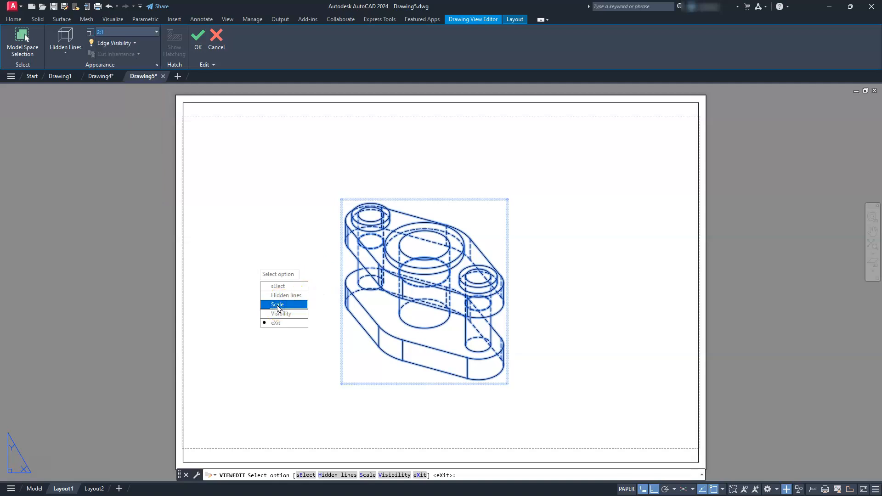
key(Return)
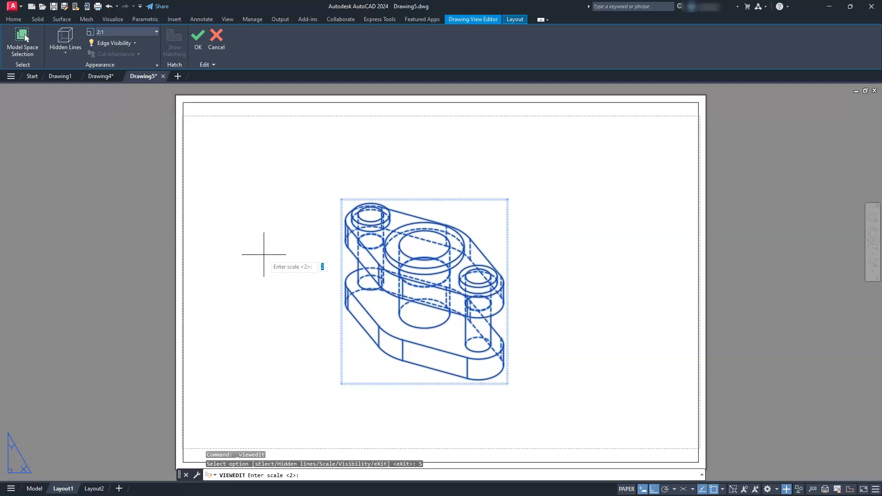
key(Return)
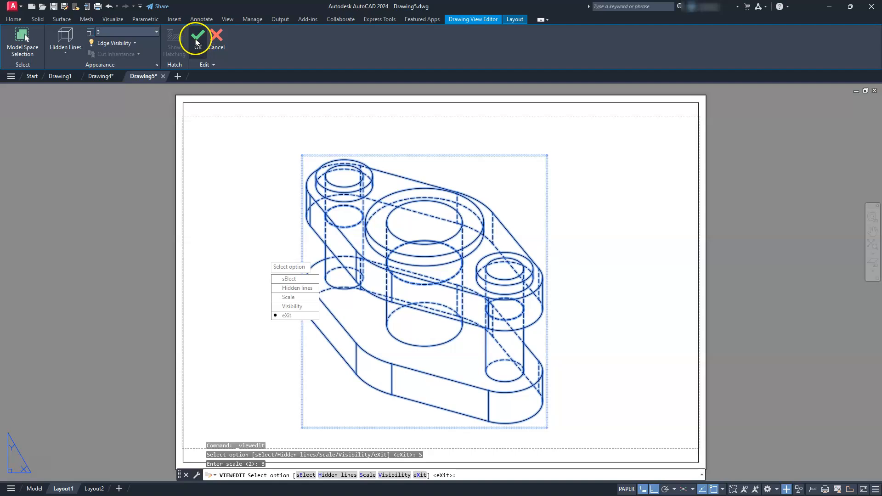
- Change the isometric view's display style to Shaded with visible lines, finish editing, and select the view
click(65, 54)
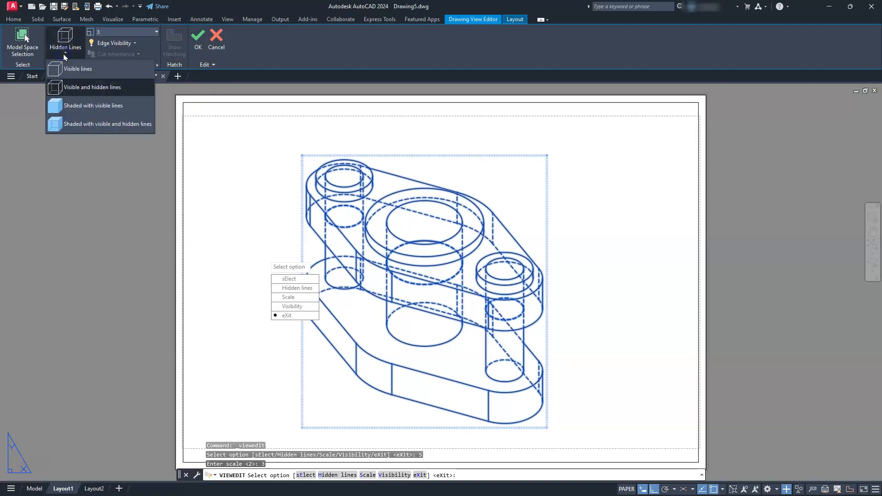
click(76, 105)
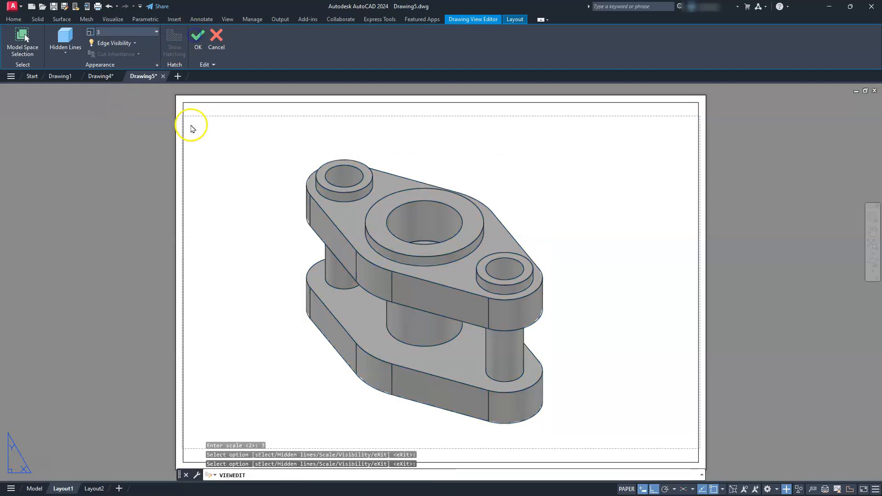
key(Escape)
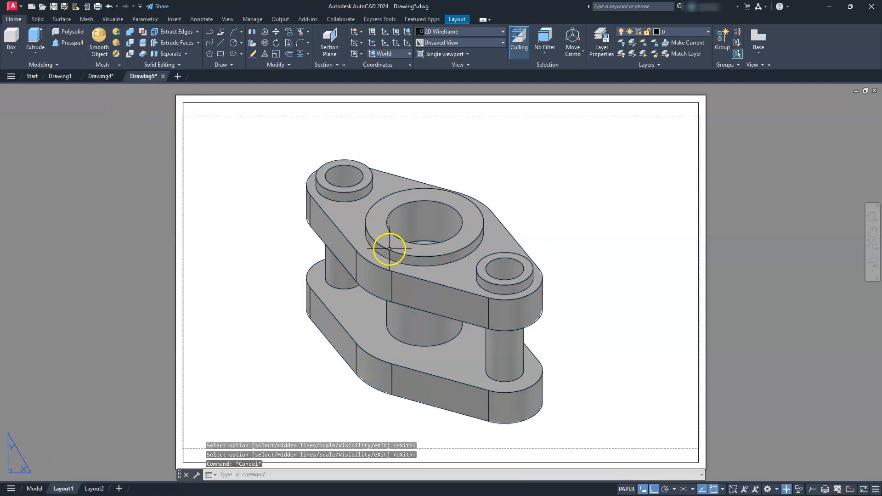
key(Escape)
key(Escape)
click(345, 226)
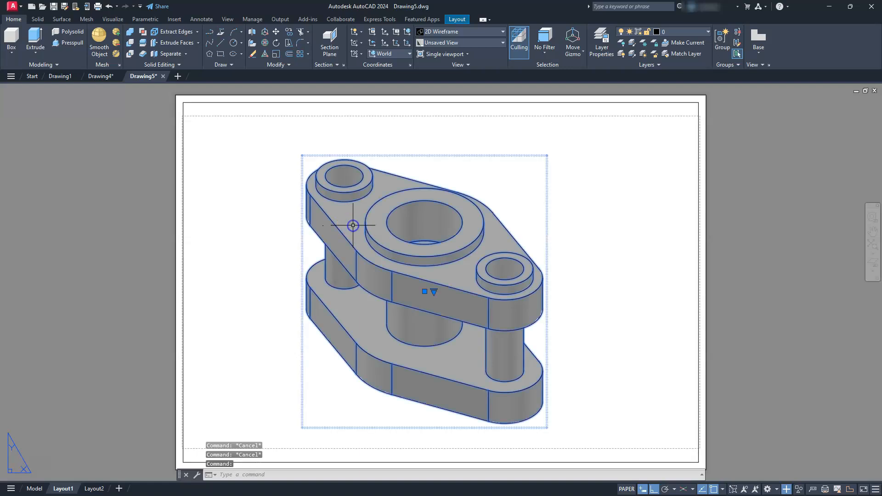
- Move the isometric view horizontally toward the left side of the sheet and deselect it
click(430, 292)
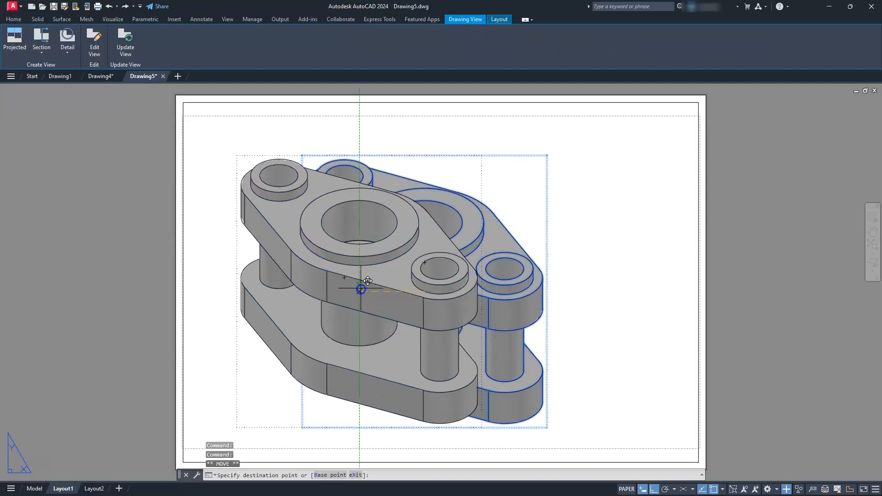
key(Escape)
key(Escape)
key(Escape)
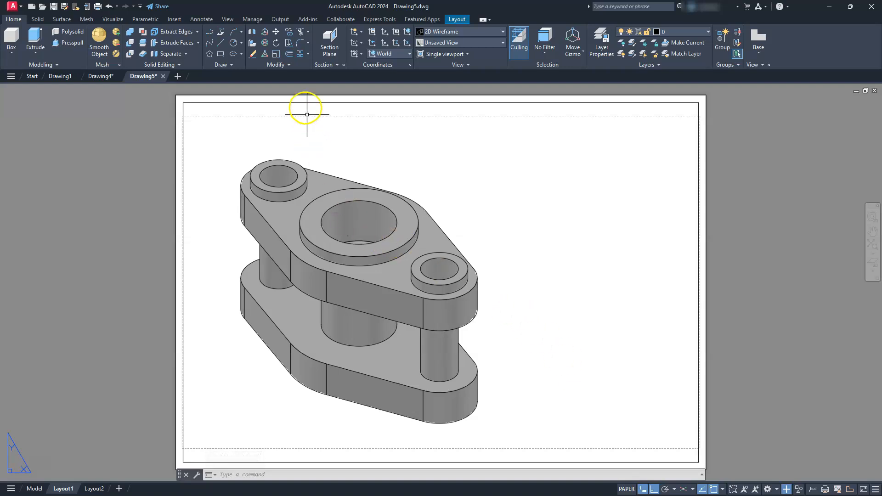
- Modify the Standard table style so that its table direction is Up
click(202, 19)
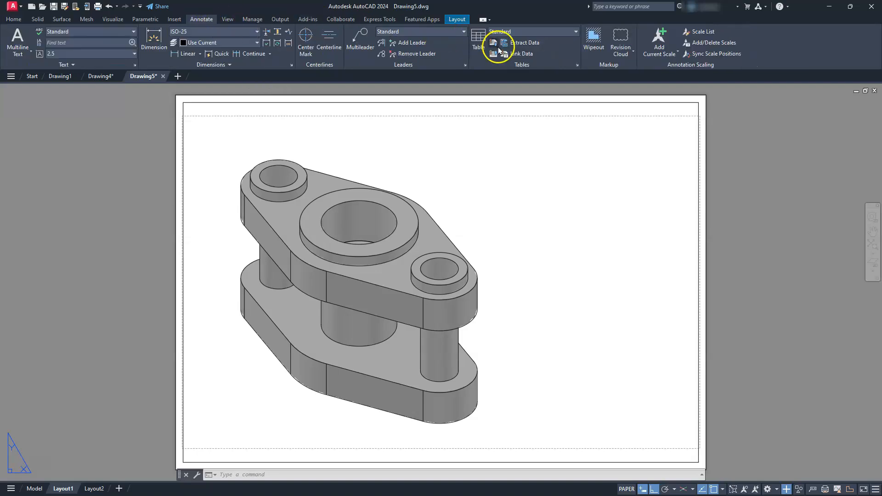
click(577, 66)
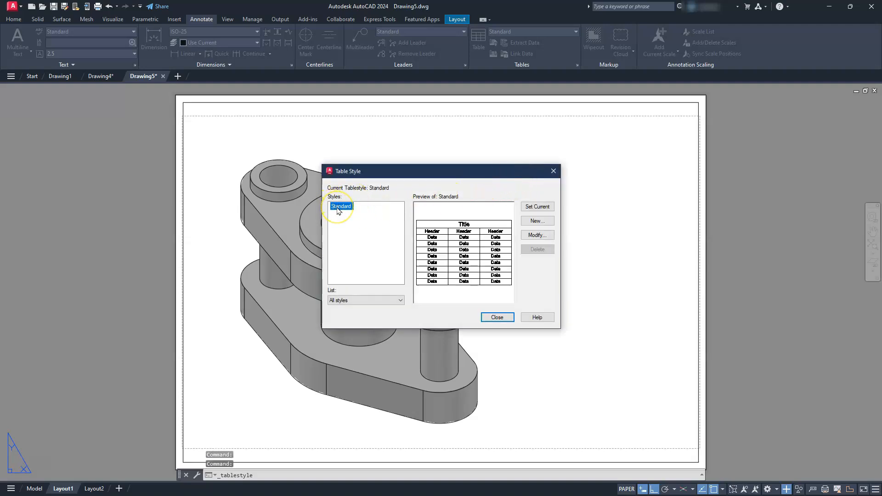
click(536, 235)
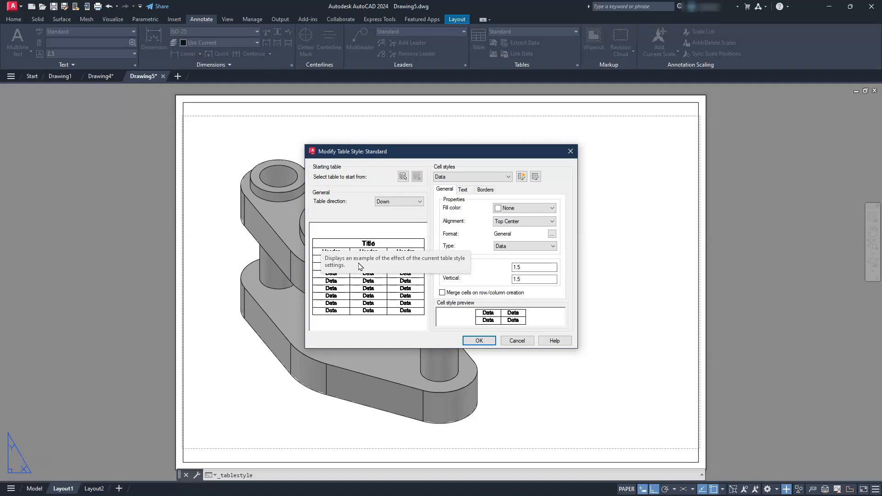
click(393, 203)
click(391, 217)
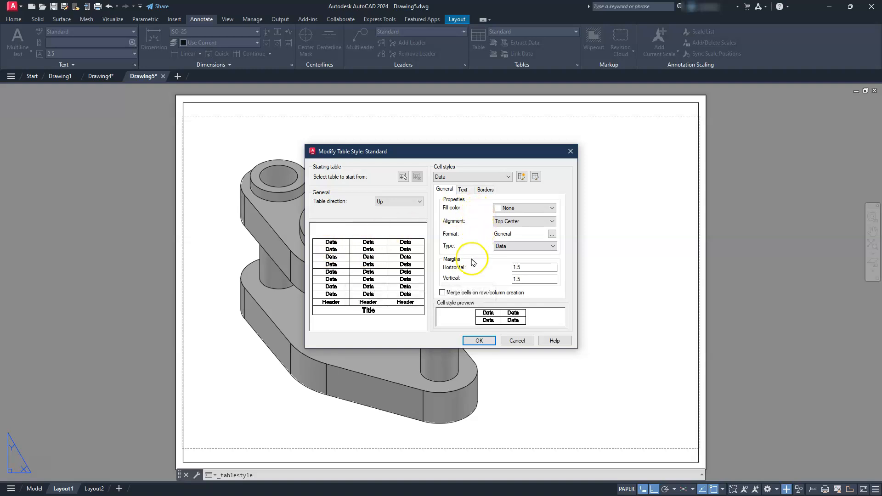
- Check the text settings of the Data, Header and Title cell styles and the title's borders and general properties, and save the table style
click(462, 189)
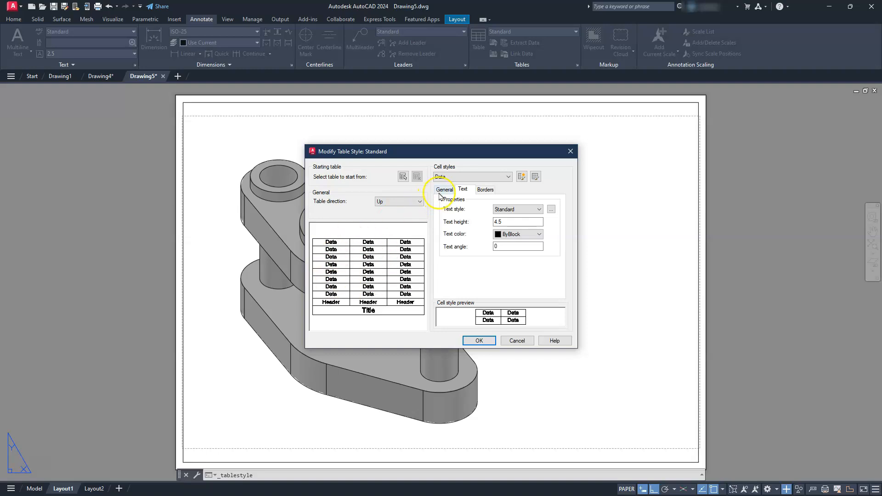
click(449, 178)
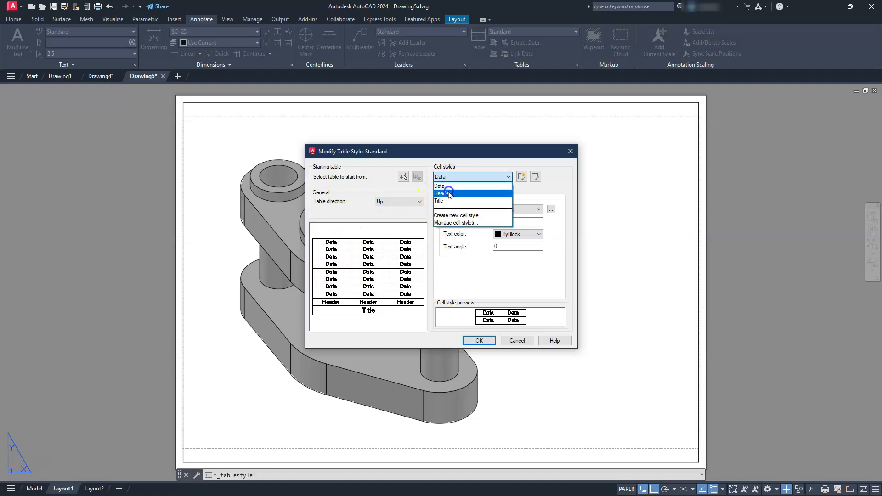
click(449, 193)
click(461, 189)
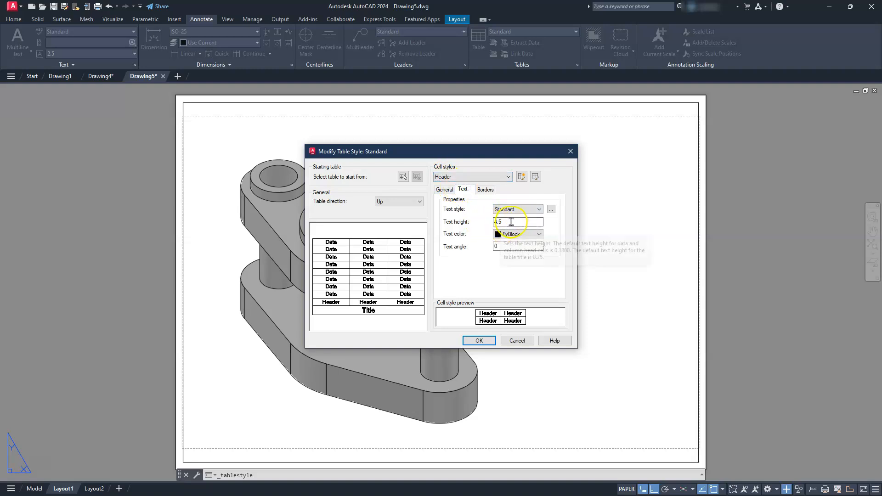
click(473, 177)
click(458, 201)
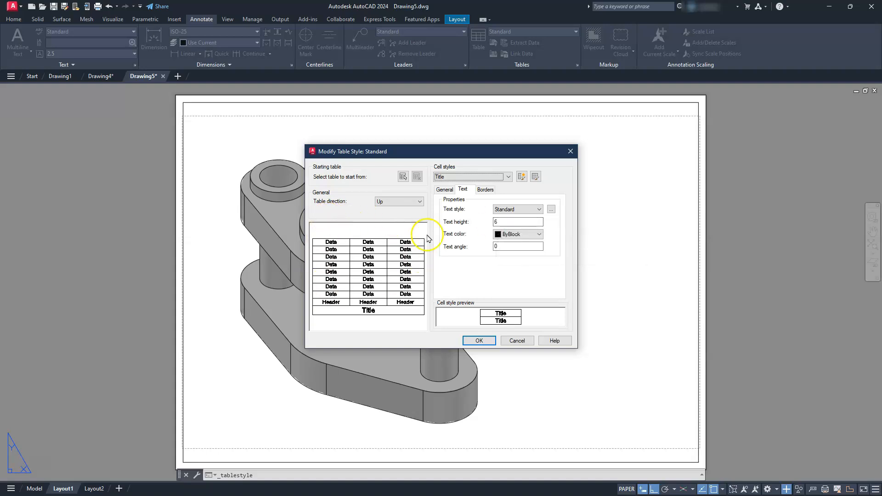
click(485, 190)
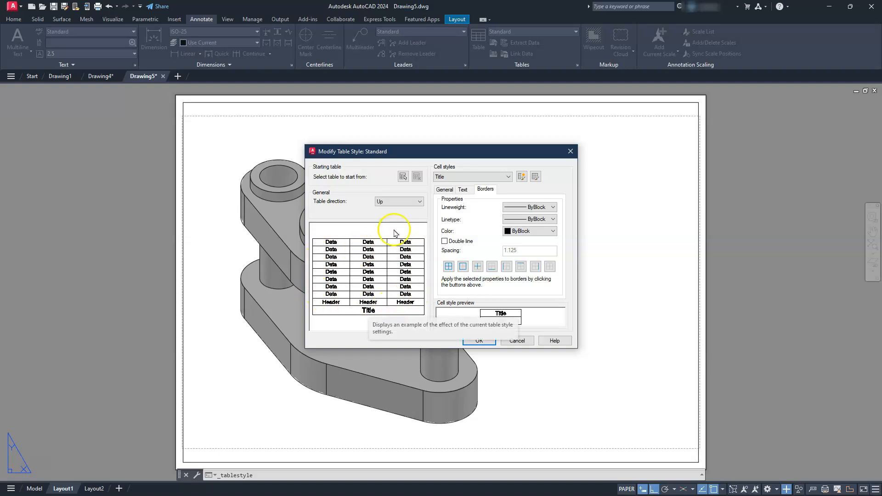
click(444, 190)
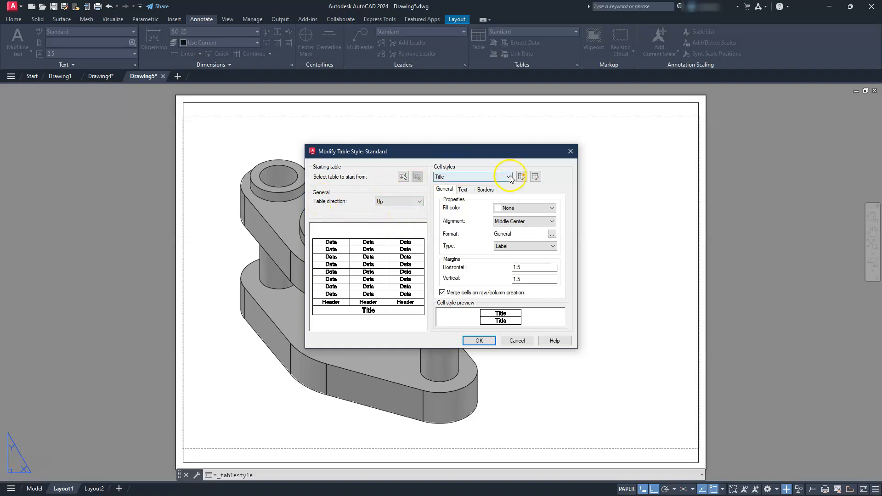
click(479, 341)
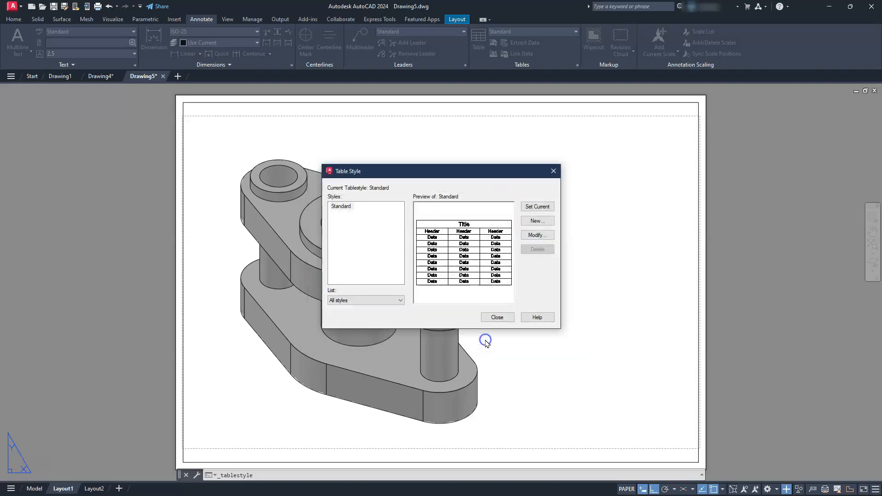
click(498, 317)
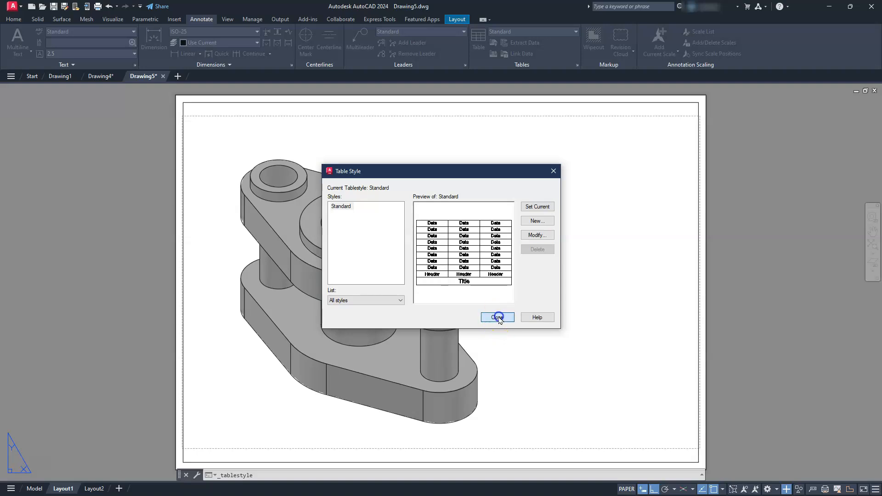
- Insert an empty Standard-style table with 5 columns and 2 data rows near the upper edge of the sheet
click(479, 37)
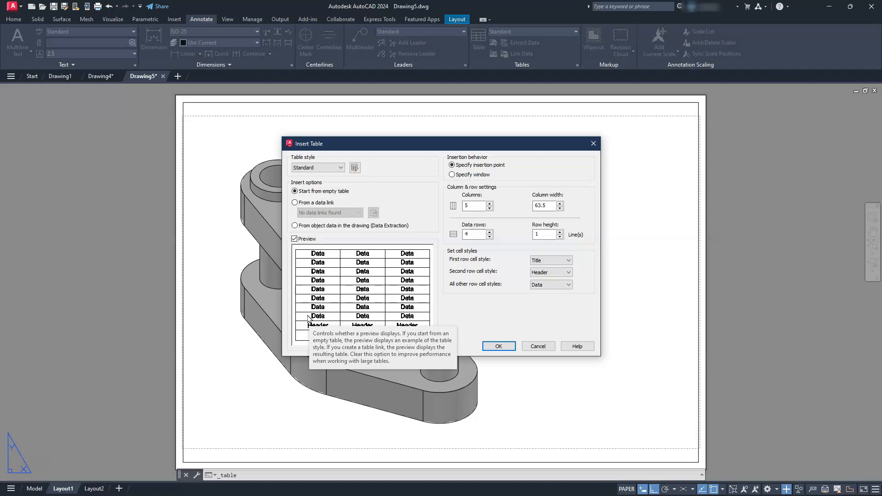
click(461, 234)
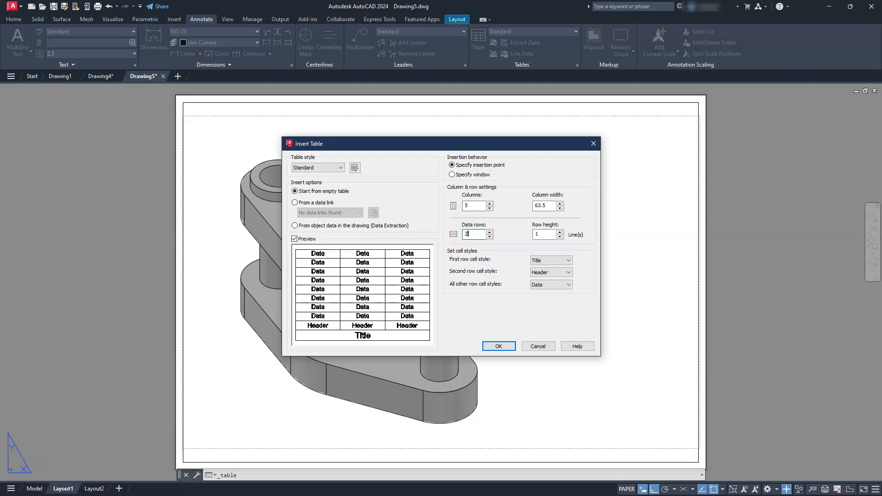
click(473, 208)
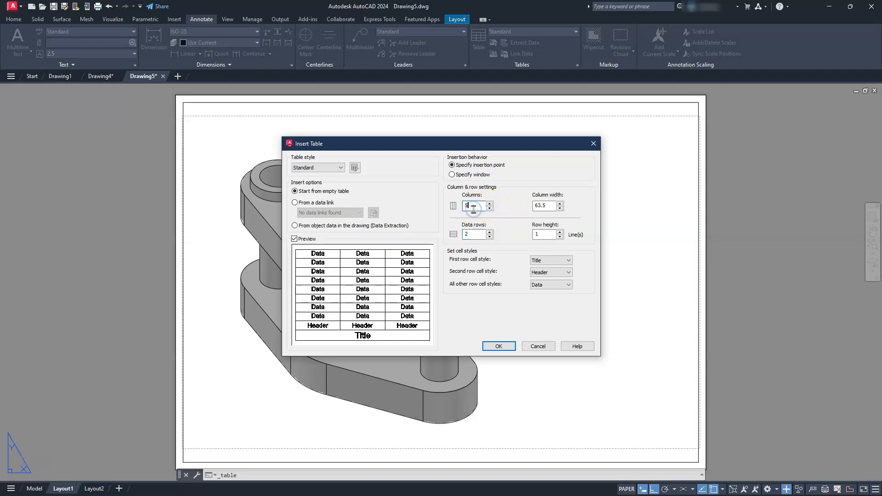
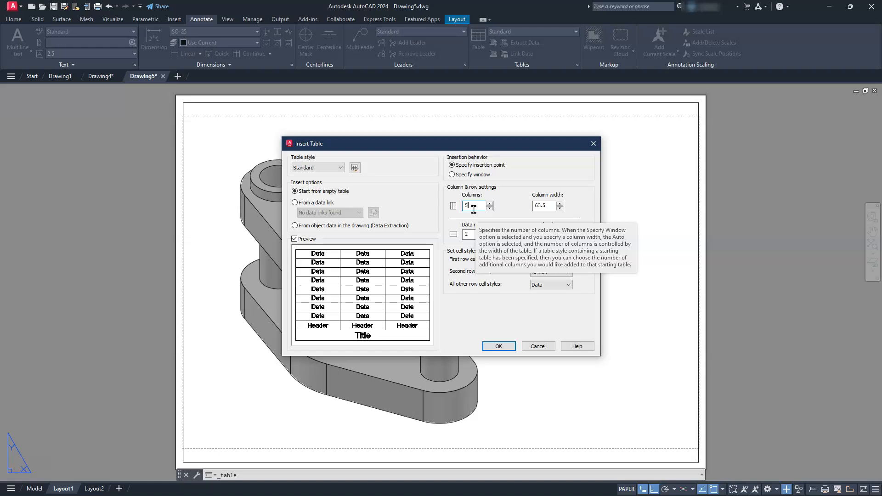
click(499, 347)
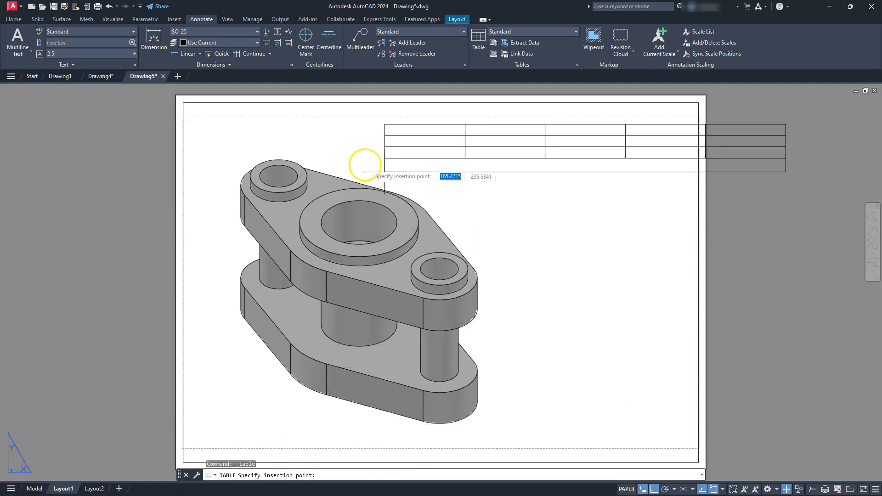
click(334, 172)
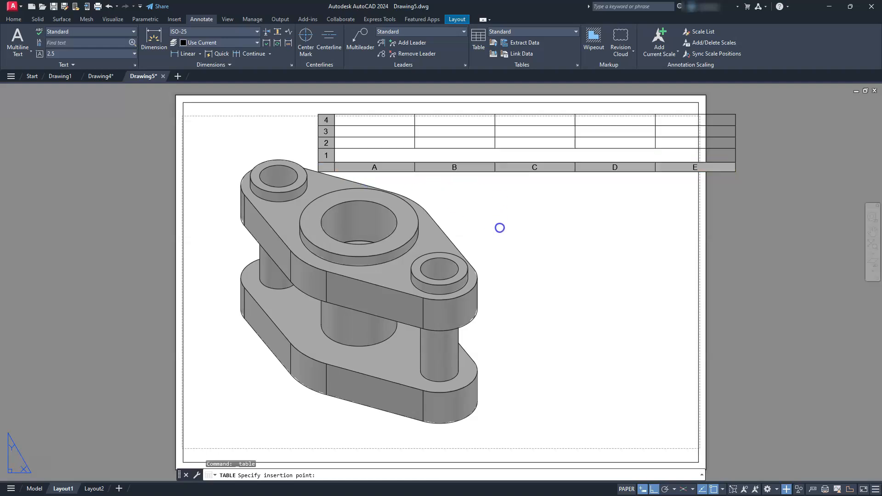
- Enter PART LIST as the table's title in capital letters
text(pa)
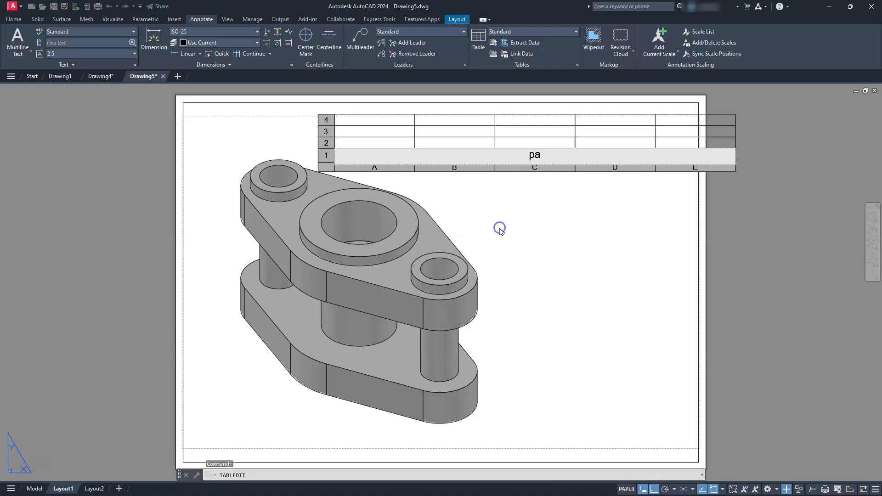
key(BackSpace)
key(BackSpace)
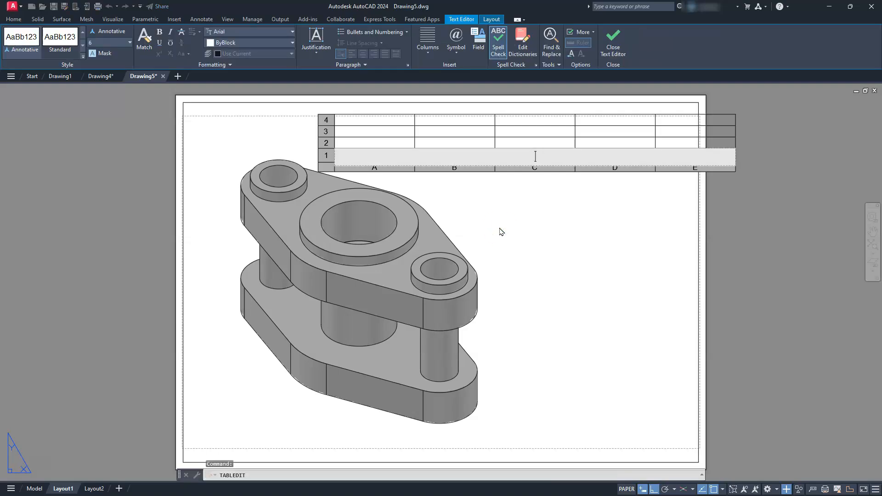
text(PART LIST)
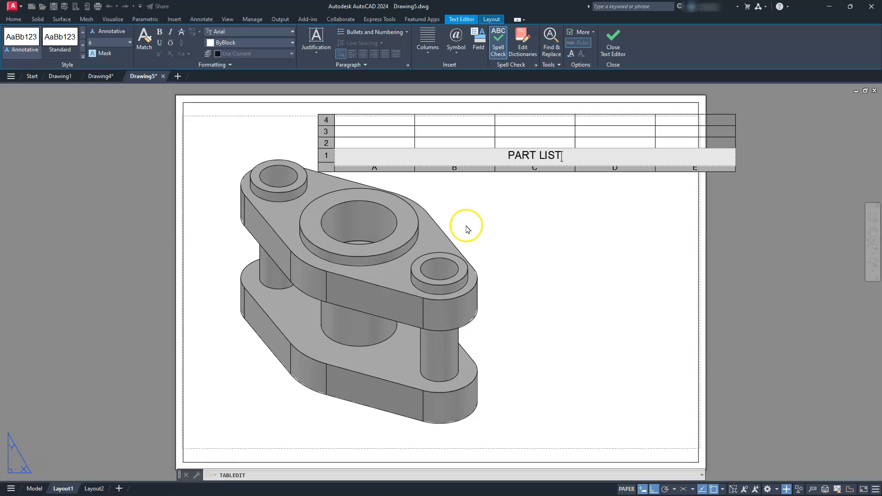
- Enter QTY as the header of the table's first column, in cell A2
click(381, 142)
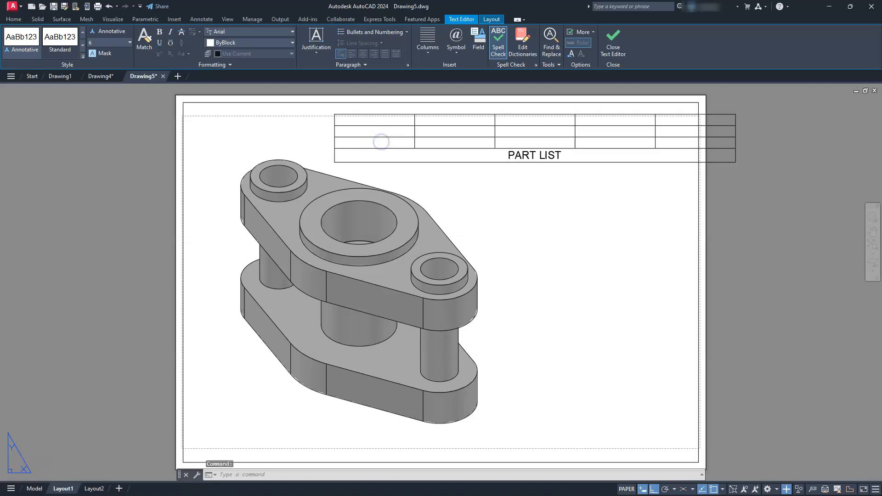
click(385, 142)
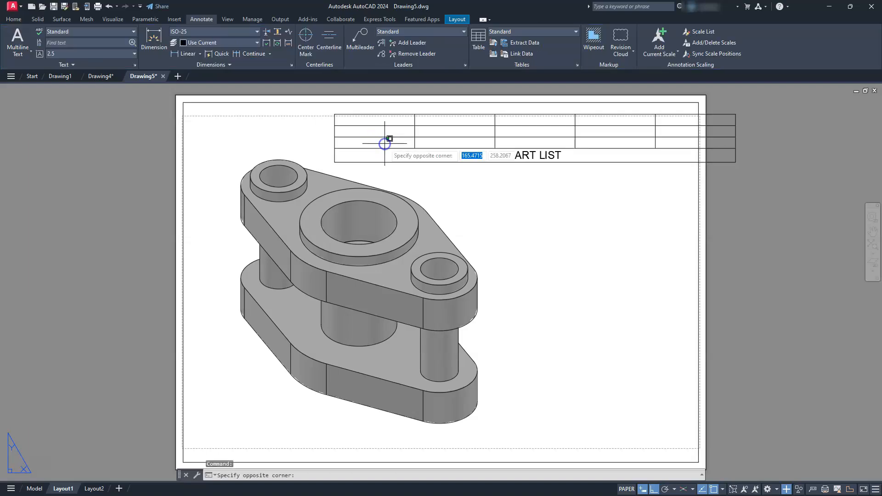
click(373, 142)
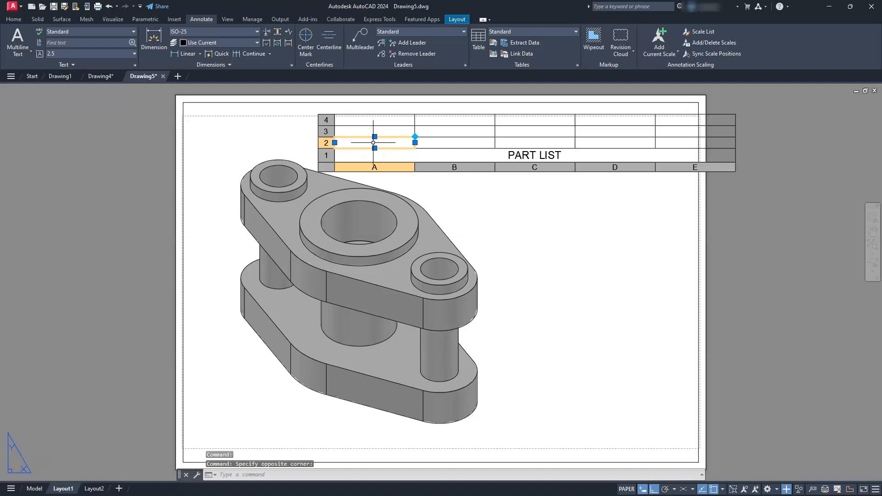
click(373, 142)
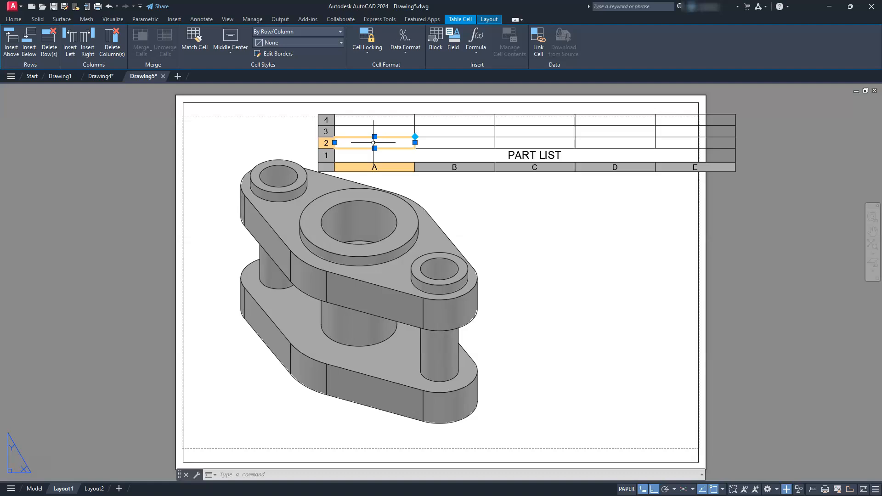
double_click(373, 143)
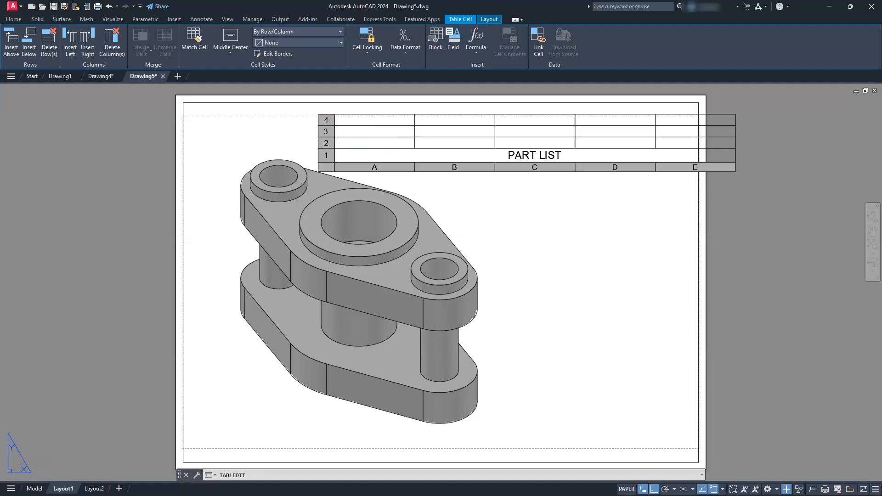
text(QTY)
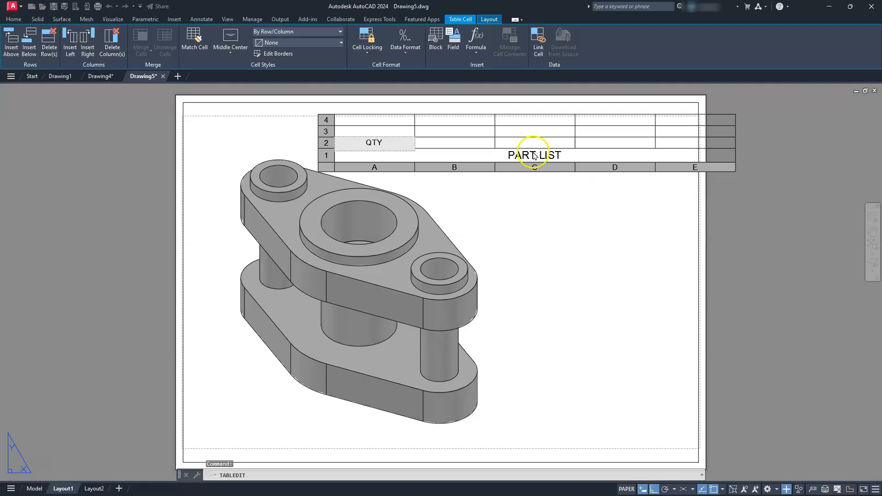
- Enter the headers UM in cell B2 and PART NO. in cell C2 of the table
click(463, 143)
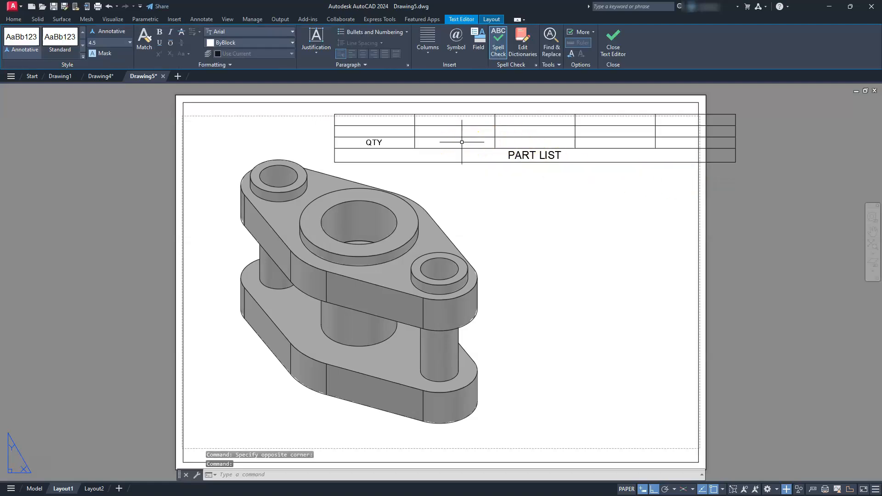
click(462, 142)
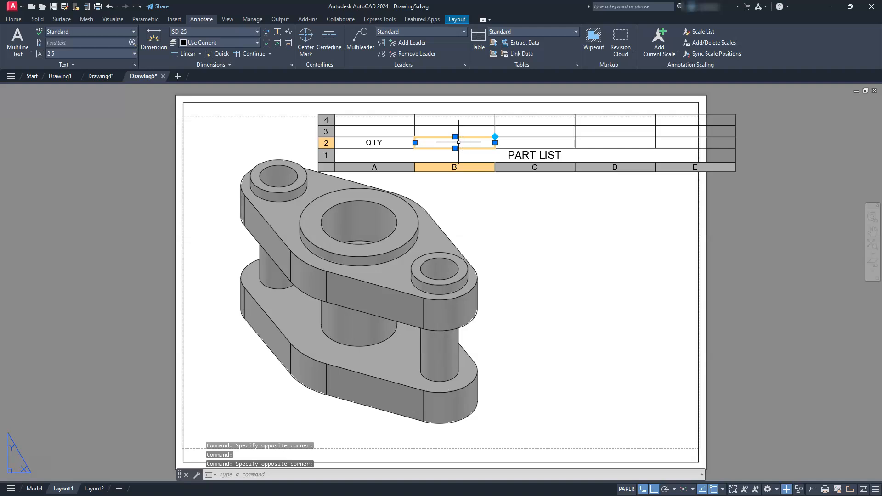
double_click(458, 142)
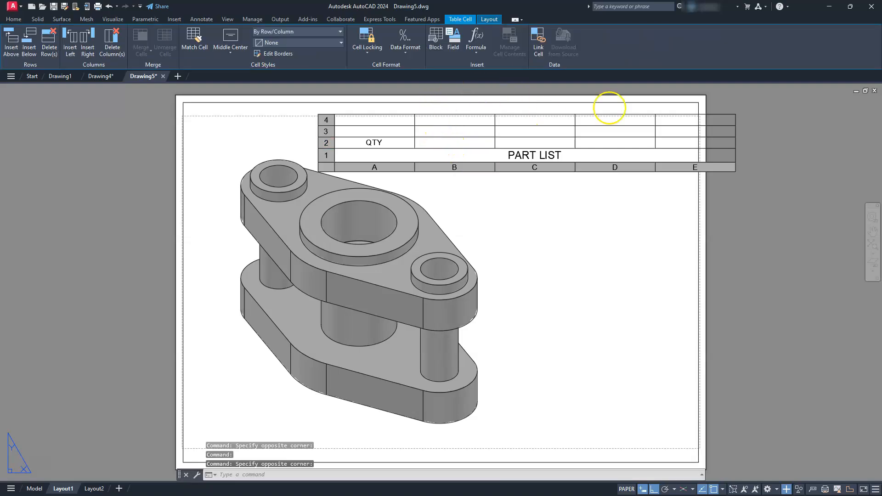
text(3)
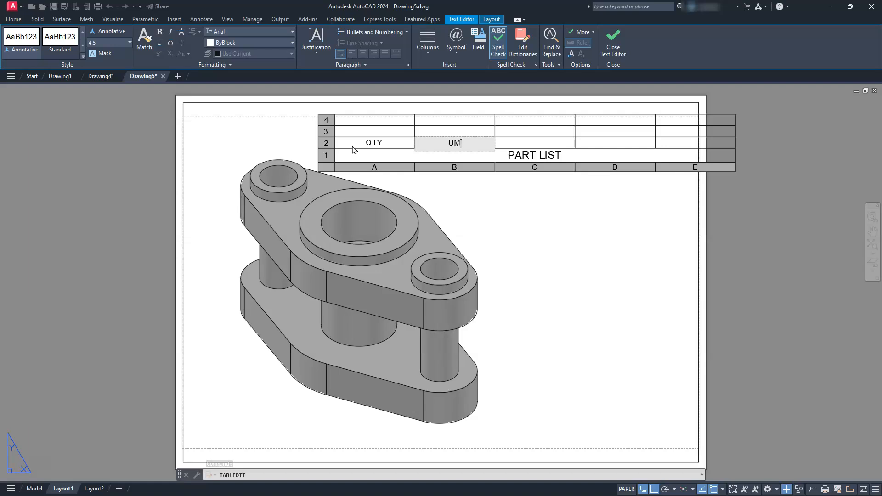
key(Tab)
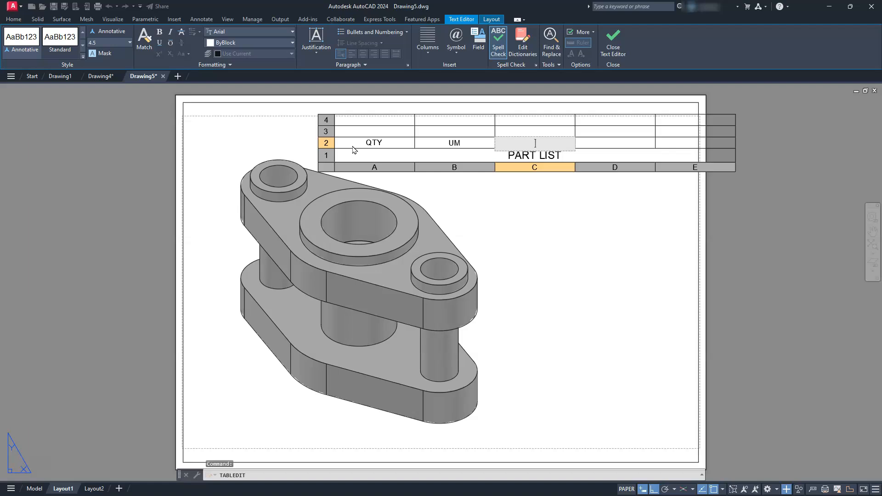
text(PART NO.)
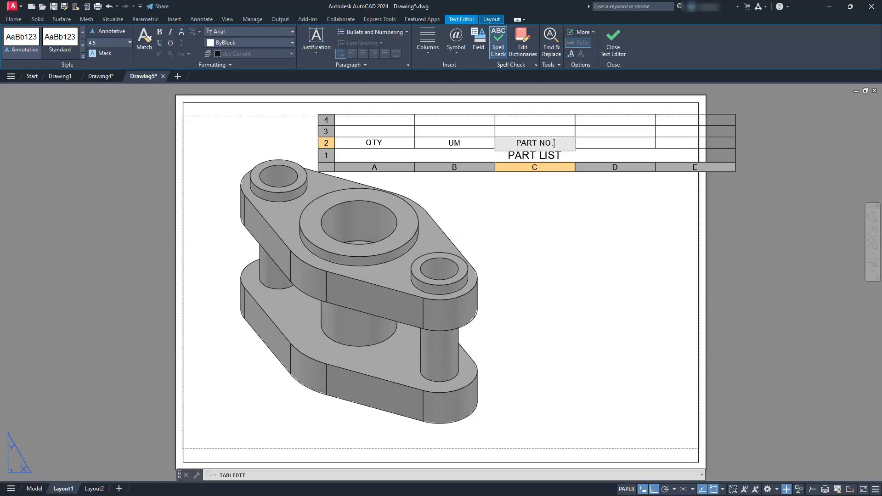
- Enter the headers DESCRIPTION in cell D2 and ITEM NO. in cell E2 of the parts list table
key(Tab)
text(DESCRIPTION)
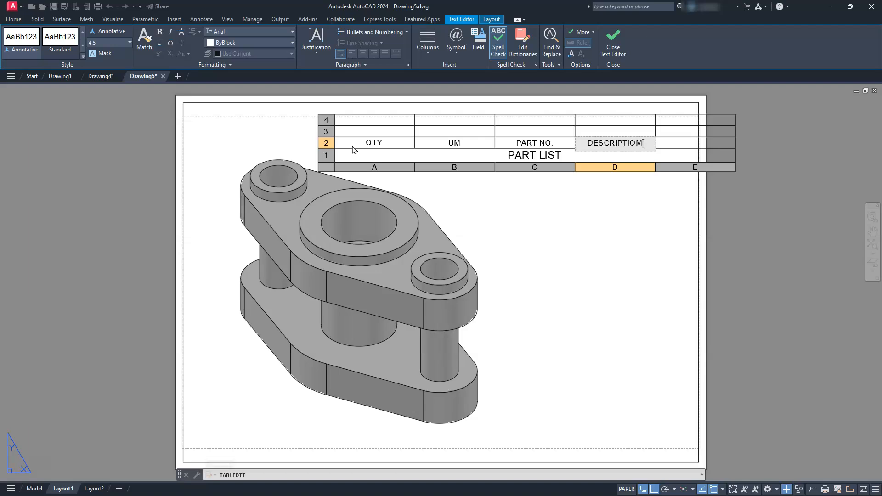
key(BackSpace)
text(N)
key(Tab)
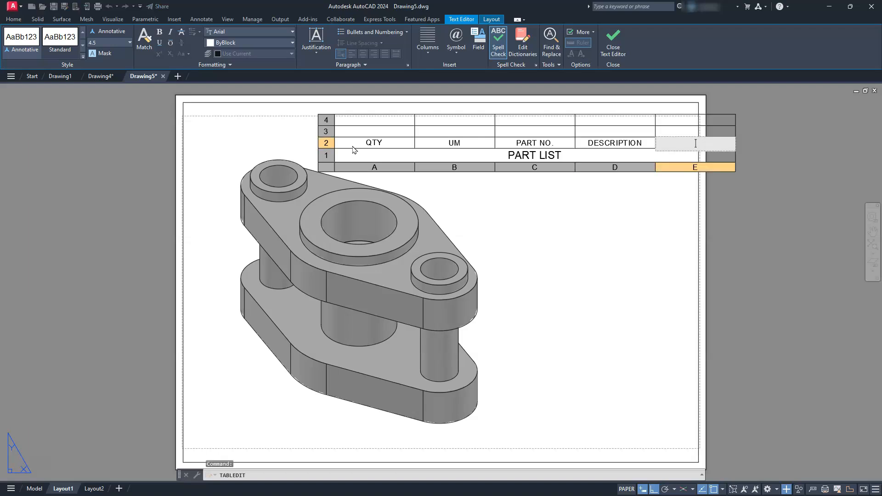
text(ITEM NO.)
key(Return)
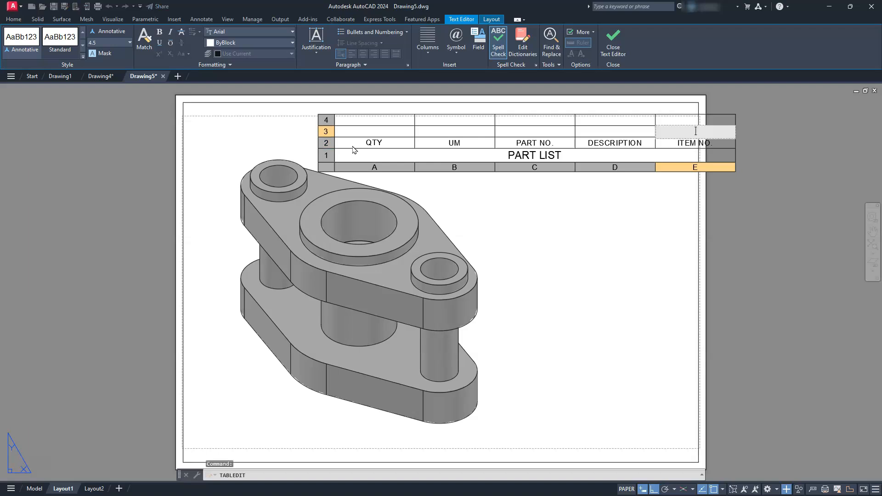
- Fill the ITEM NO. column with 1 in cell E3 and 2 in cell E4
key(Return)
text(2)
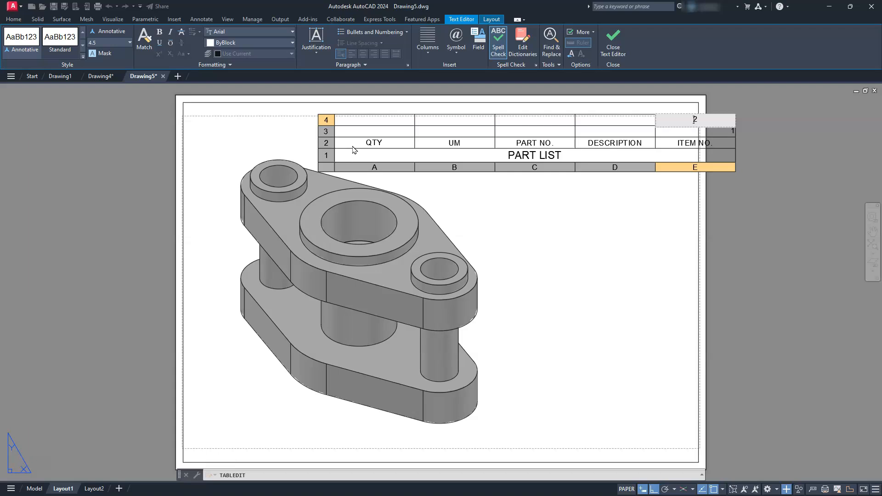
key(shift+Tab)
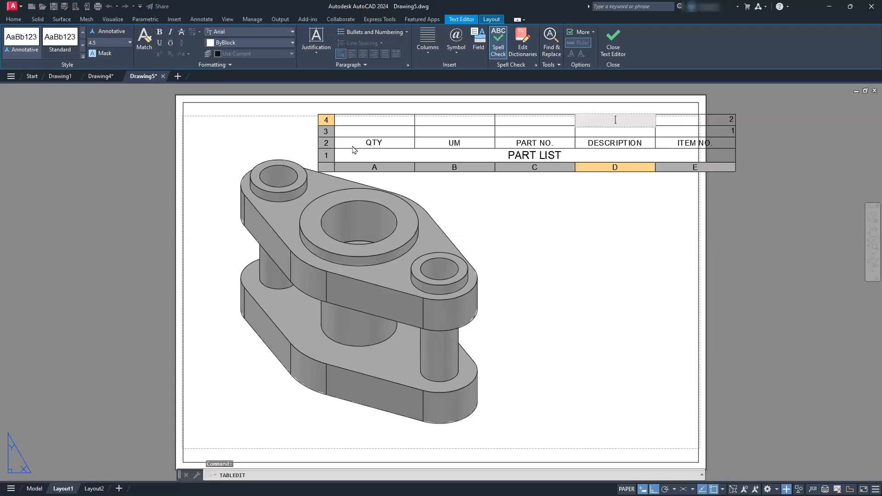
- Enter the descriptions TOP PLATE in cell D3 and BOTTOM PLATE in cell D4
key(Down)
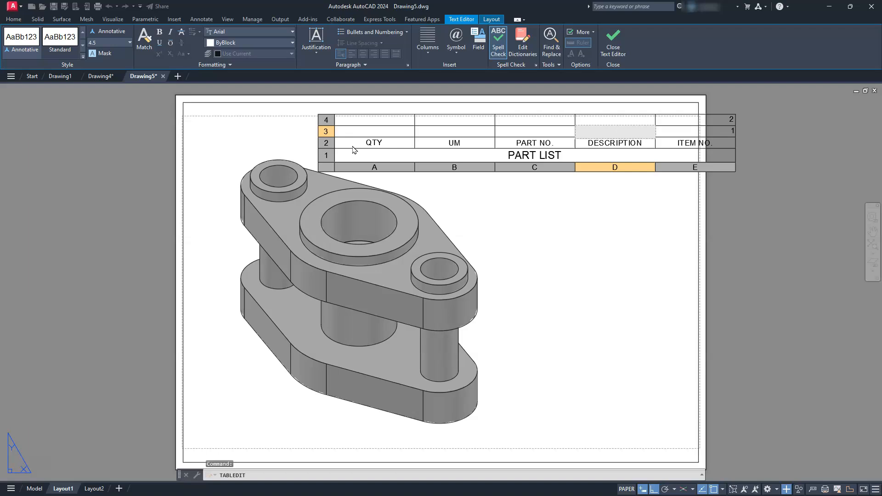
text(TOP PLATE)
key(Return)
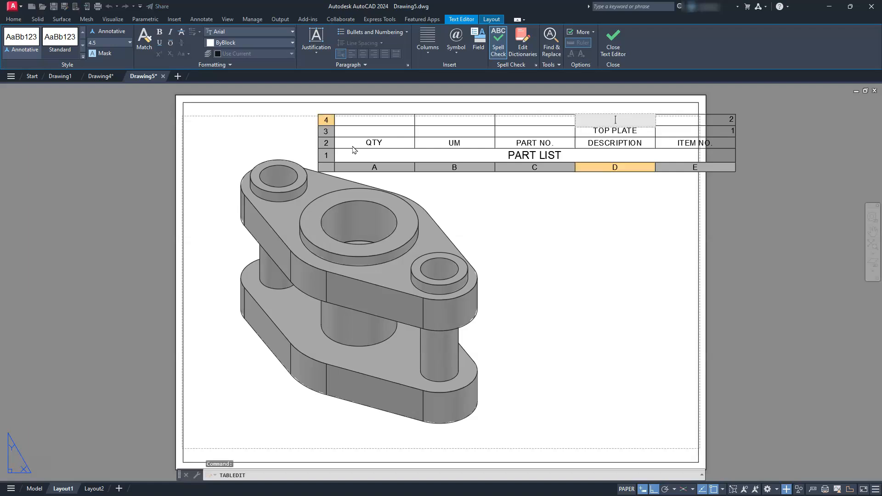
text(BOTTOM PLATE)
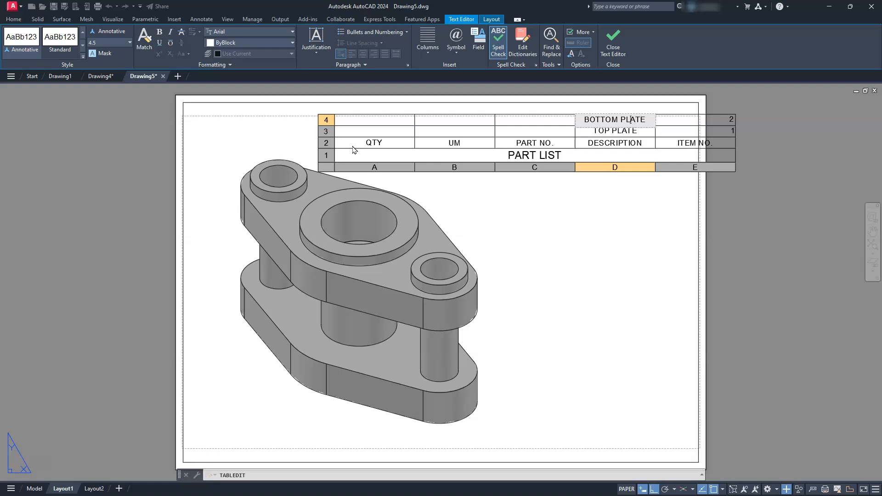
key(Down)
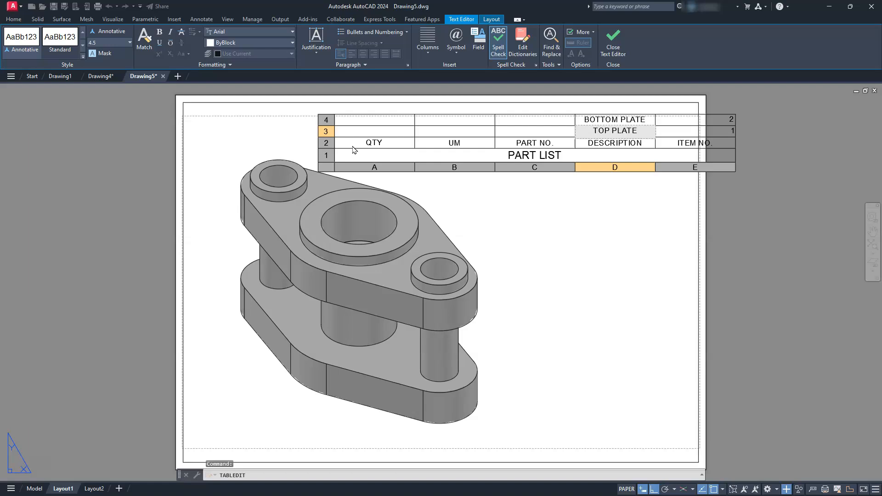
click(541, 130)
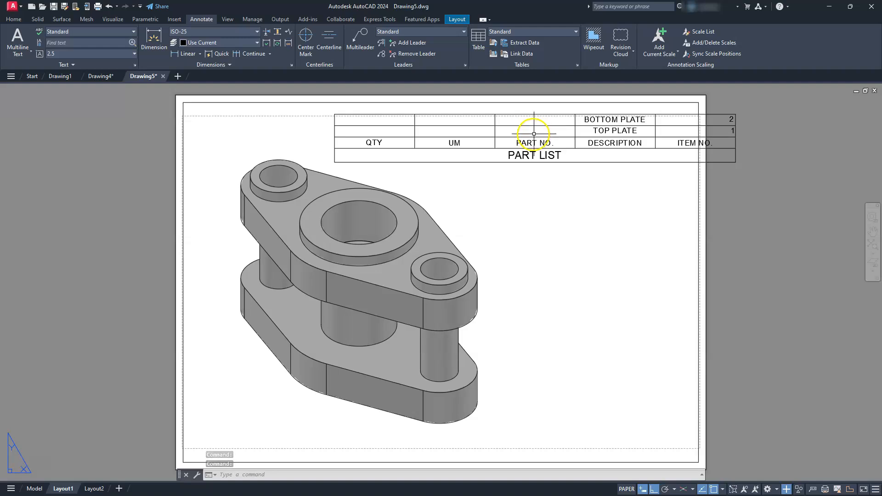
- Enter a quantity of 1 for both plates in cells A3 and A4
click(372, 123)
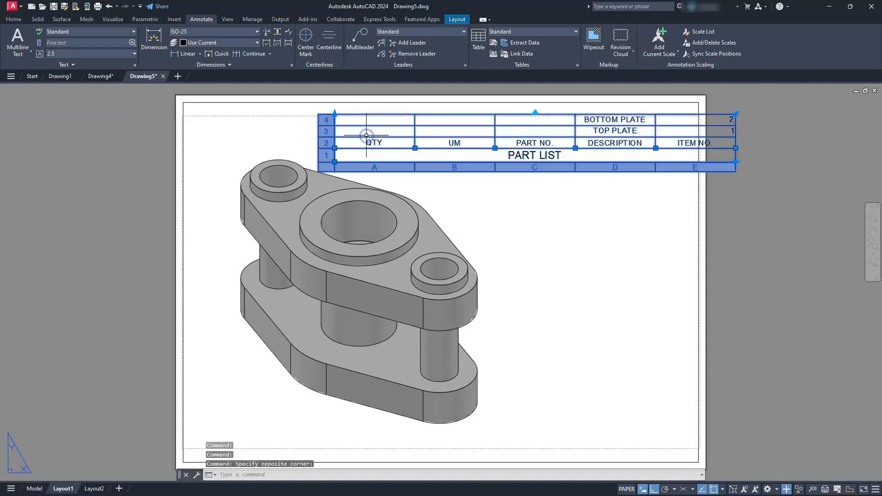
click(372, 129)
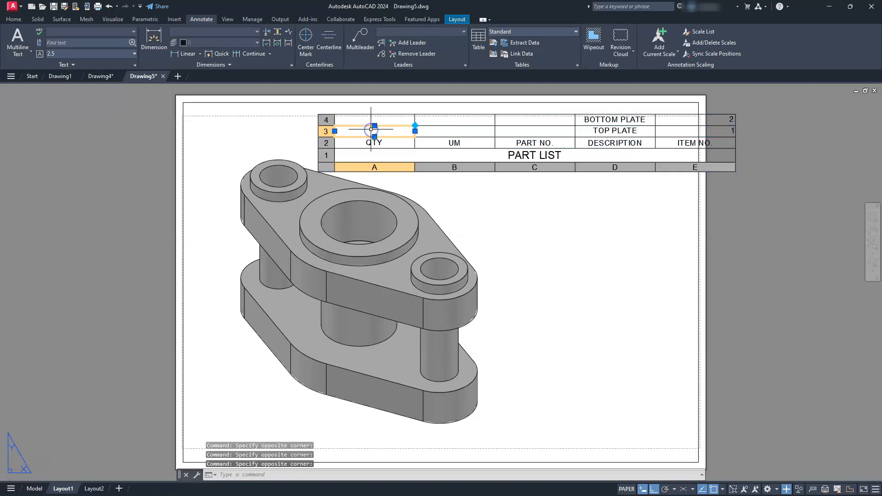
text(1)
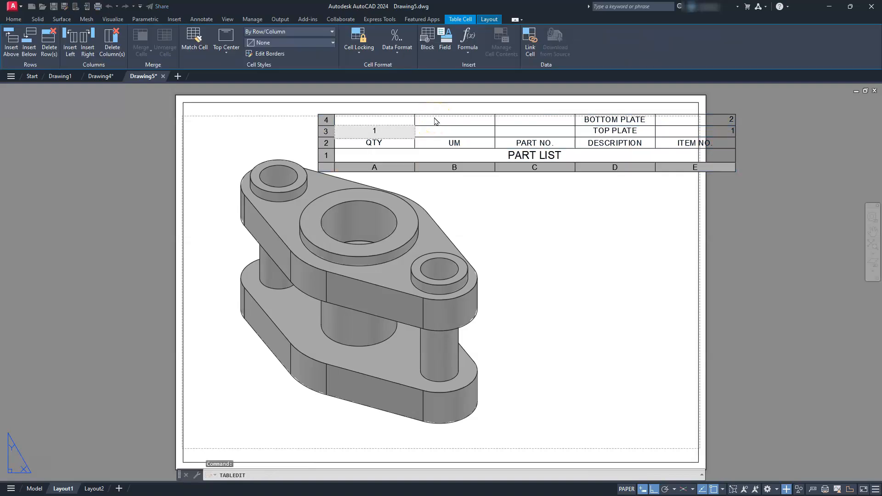
key(Return)
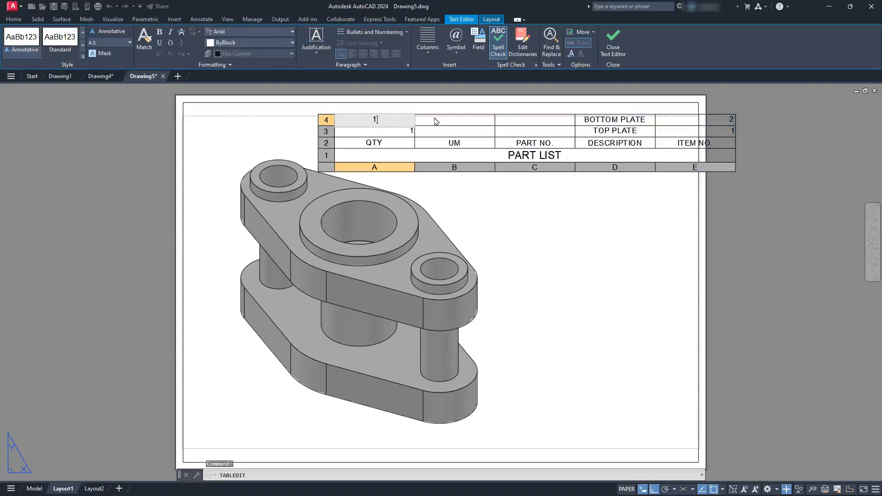
- Enter EA as the unit of measure for both plates in cells B4 and B3
click(436, 120)
text(EA)
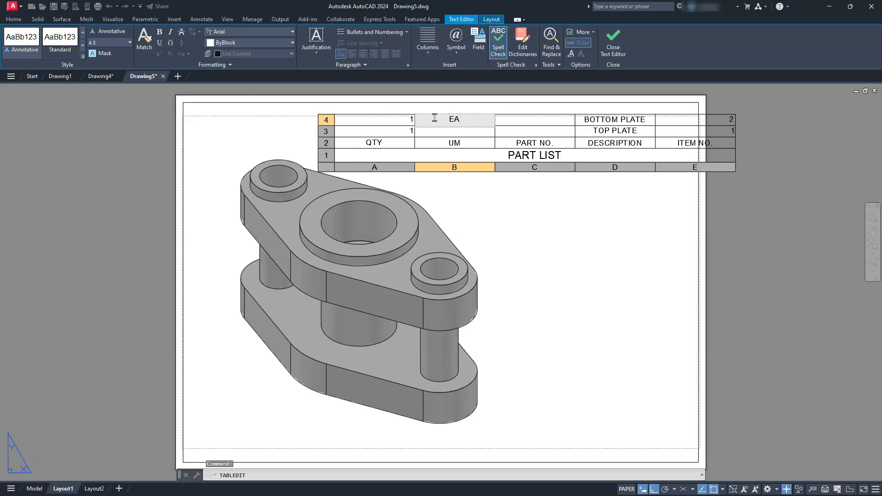
text(EA)
key(BackSpace)
key(BackSpace)
key(Return)
text(EA)
key(Tab)
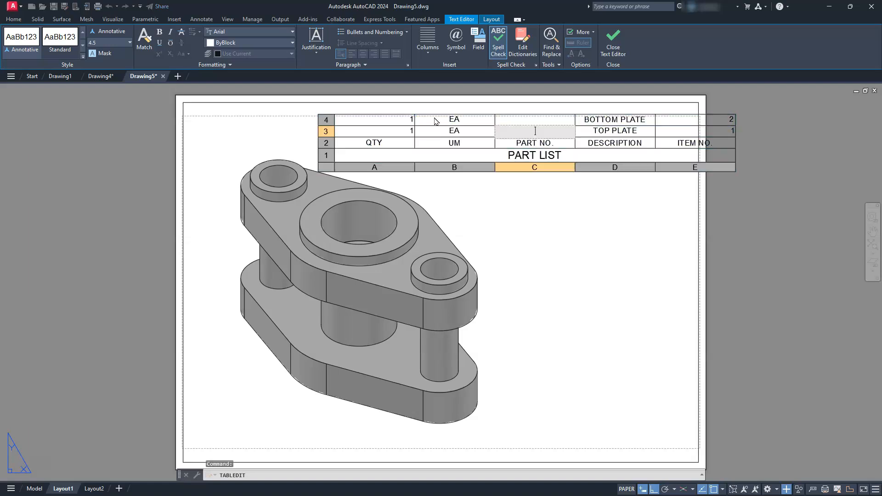
- Enter the part numbers 1234 in cell C3 and 5678 in cell C4, and finish editing the table text
text(123456)
key(BackSpace)
key(BackSpace)
key(Return)
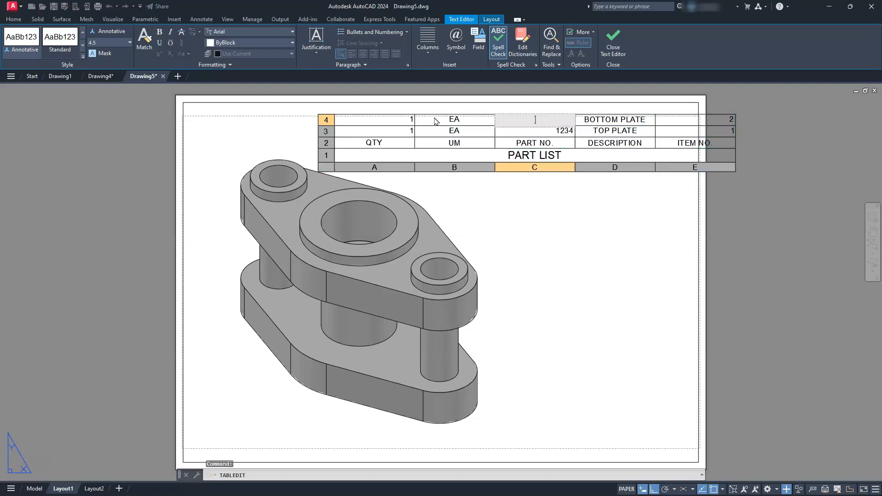
text(5678)
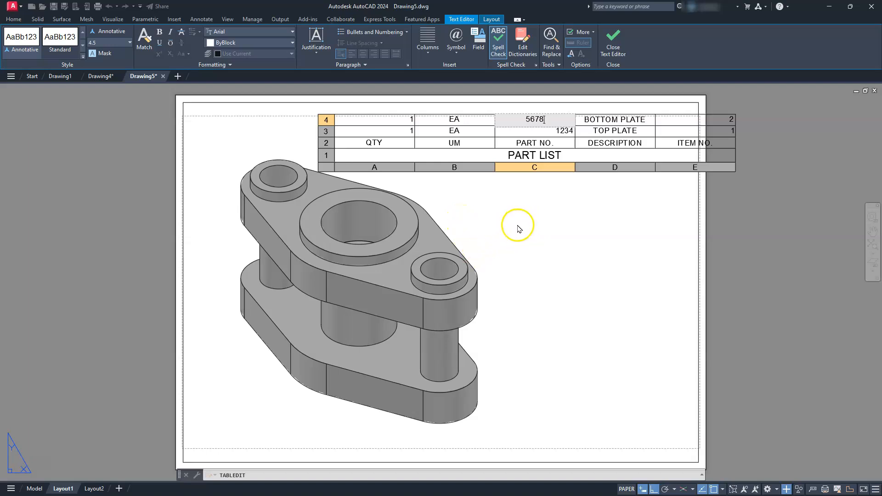
click(364, 124)
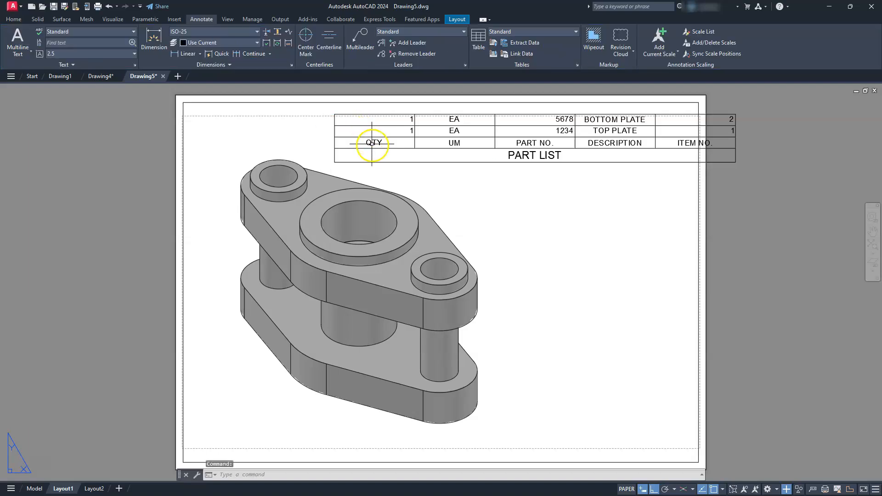
- With object snap turned off, narrow the QTY column to roughly half its width and align its cells Middle Center
click(380, 157)
click(375, 170)
click(374, 166)
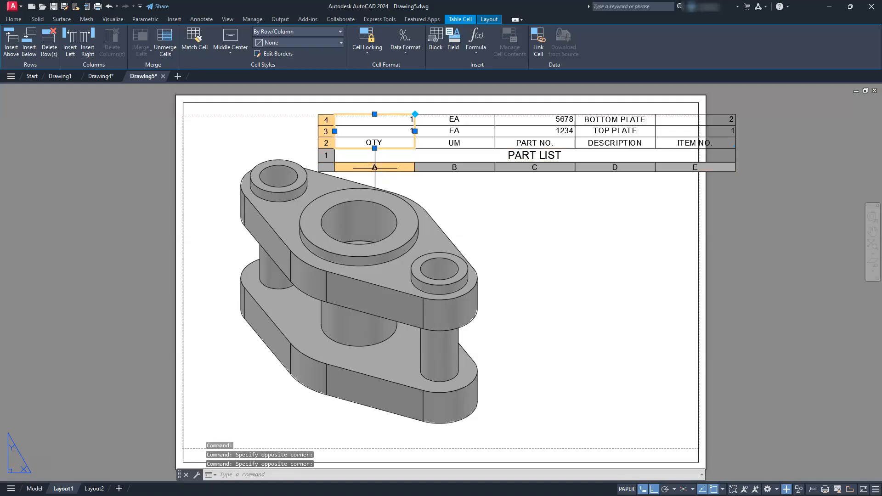
click(334, 131)
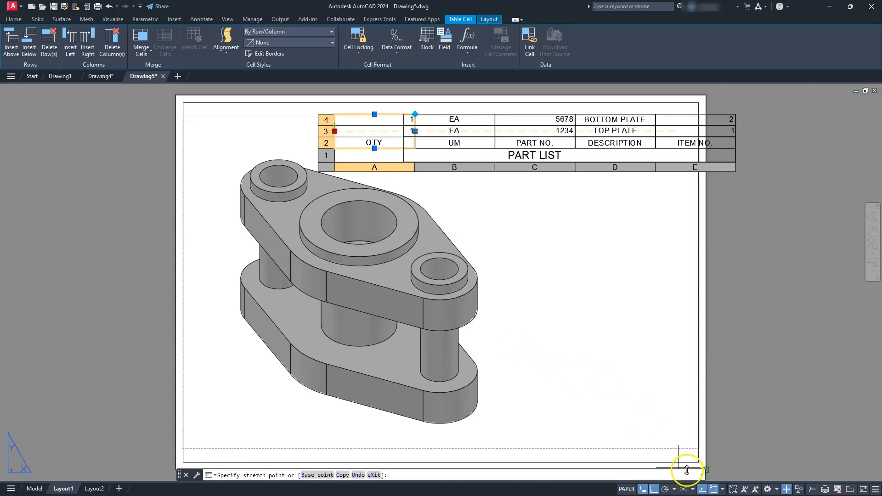
click(714, 490)
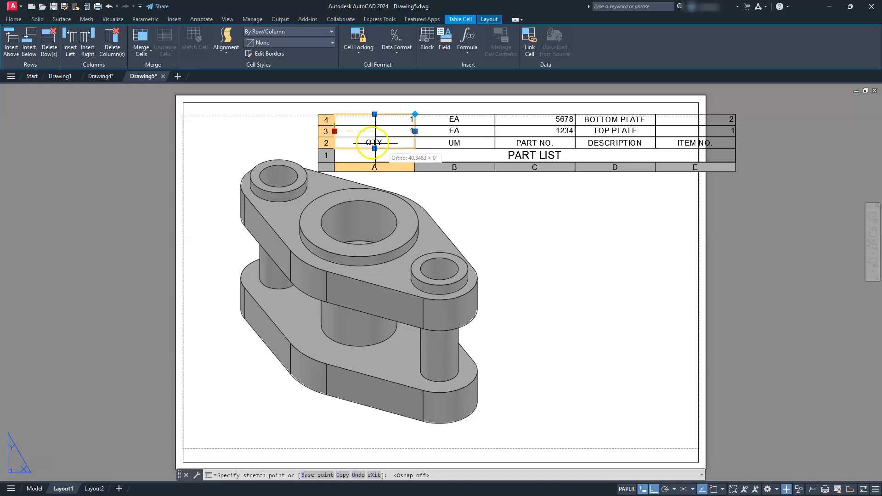
click(357, 131)
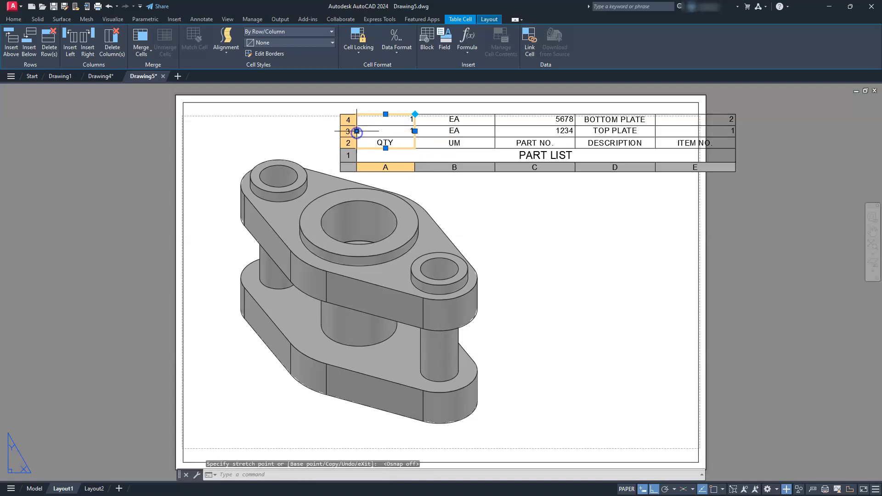
click(356, 131)
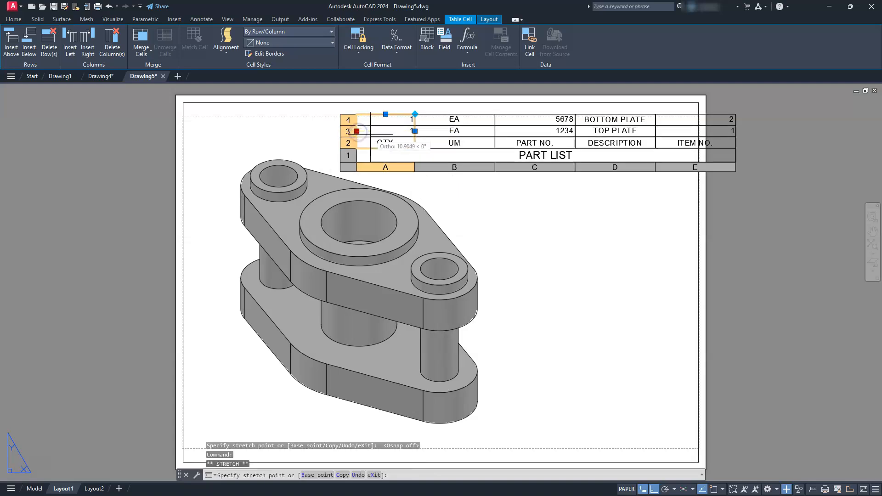
click(370, 131)
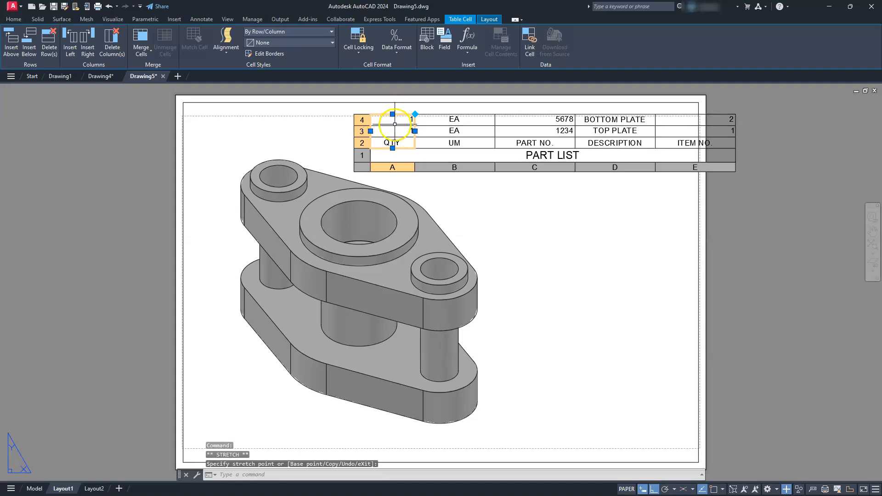
click(220, 50)
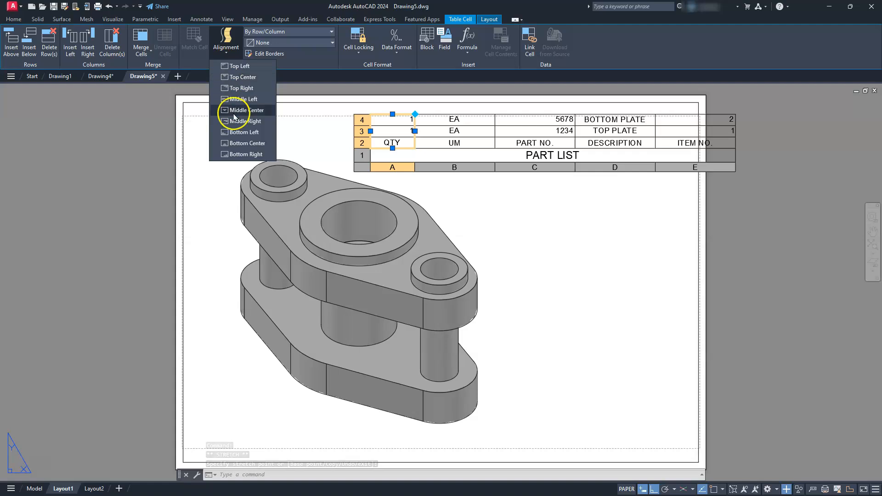
click(235, 112)
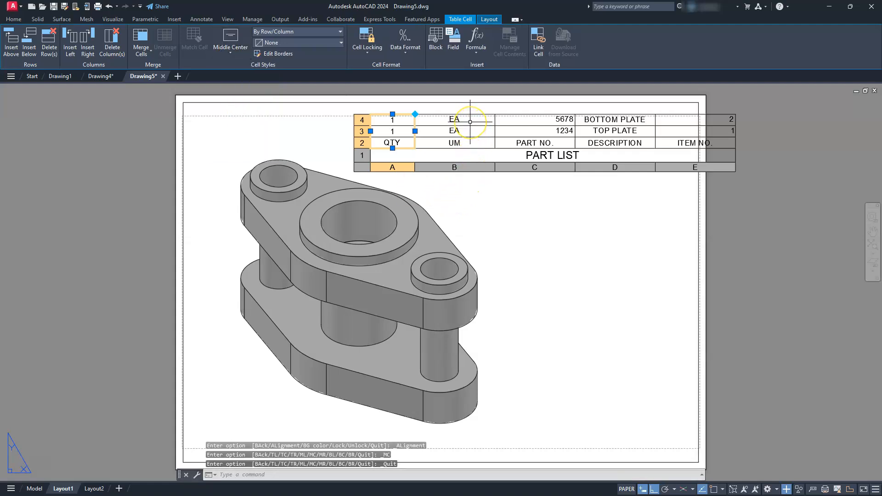
- Narrow the UM column to a little under half its width by moving its border with the QTY column
click(445, 167)
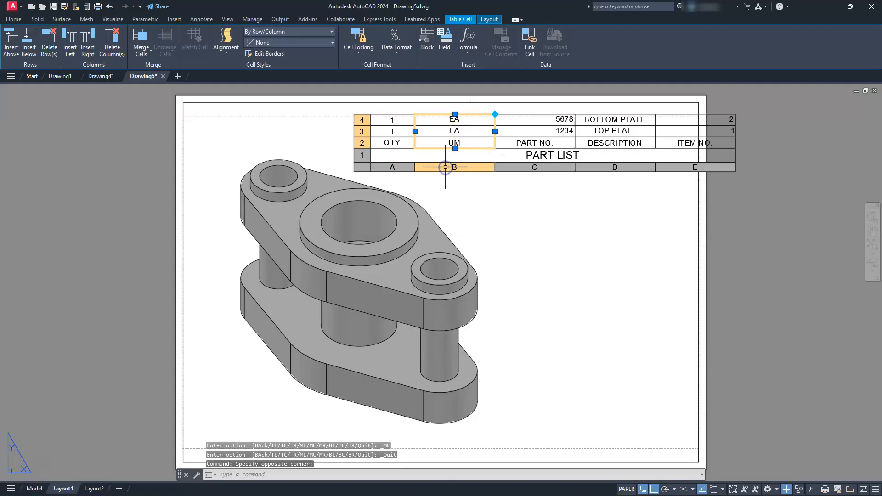
click(414, 131)
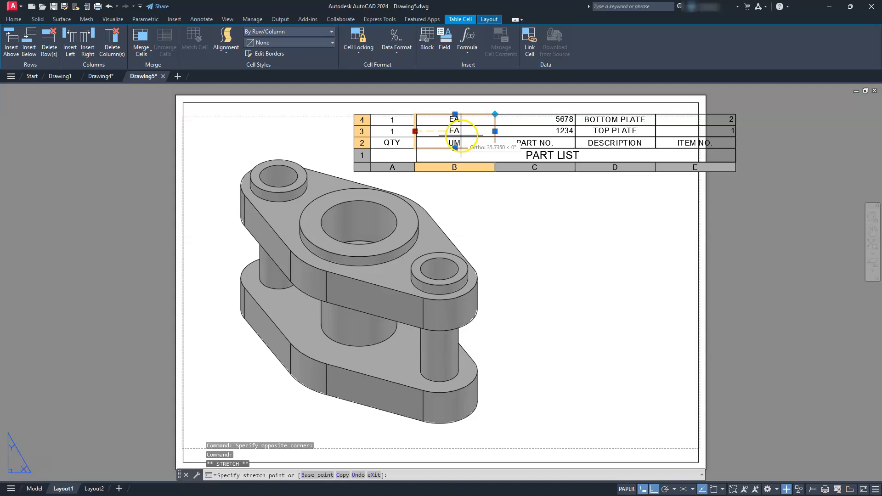
click(459, 132)
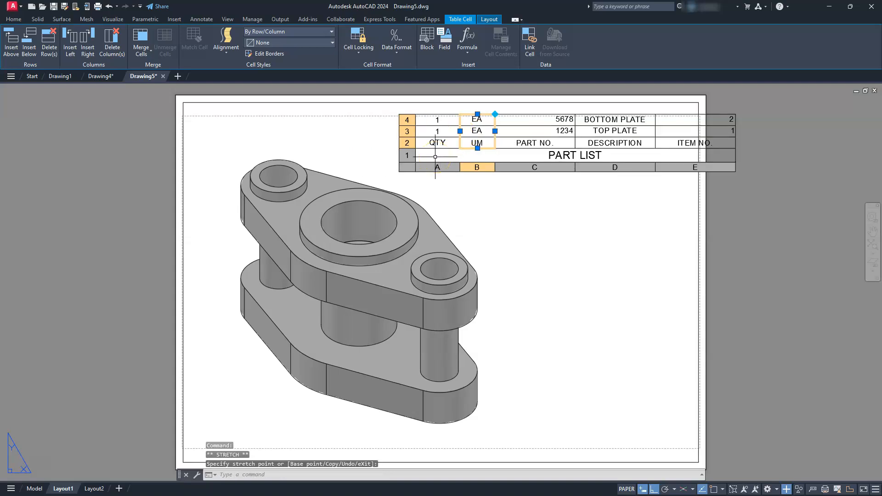
- Widen the QTY and UM columns together by about a tenth, moving the table's outer border beside the QTY column
click(448, 167)
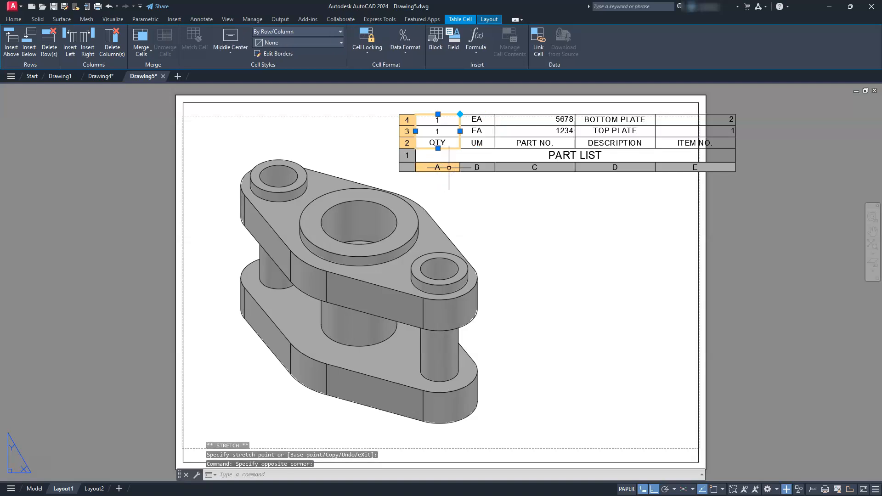
click(453, 137)
click(452, 139)
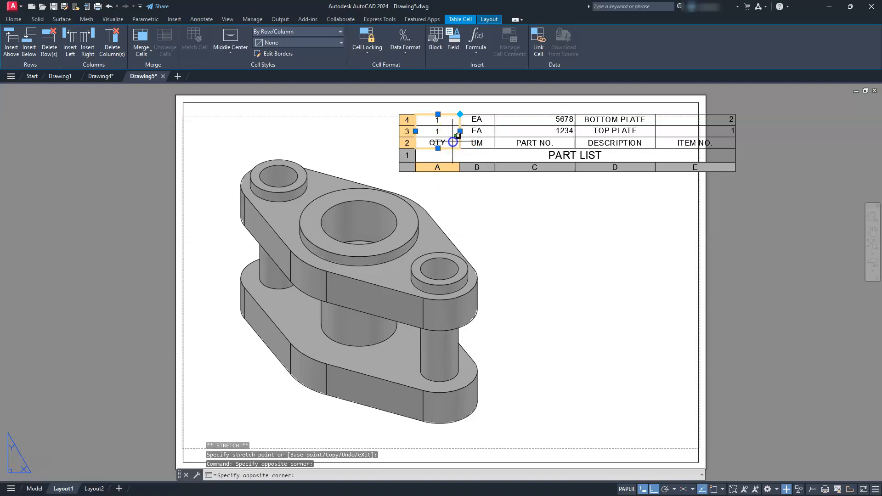
click(476, 167)
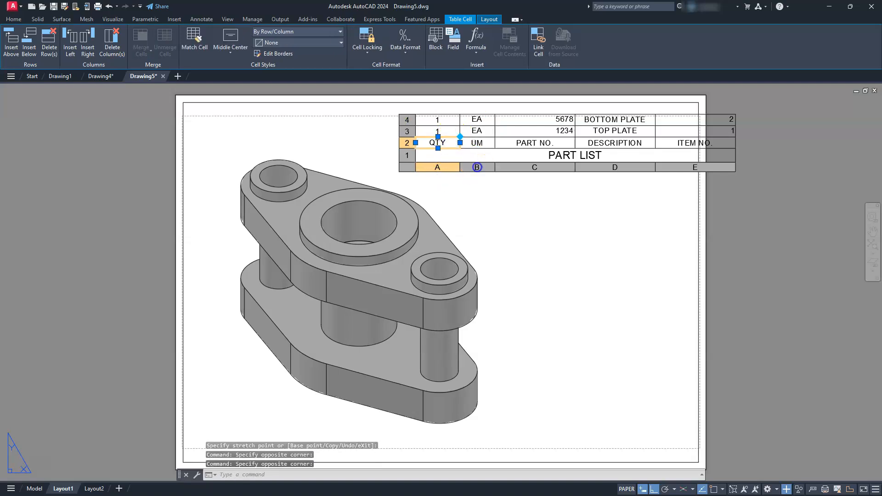
click(453, 167)
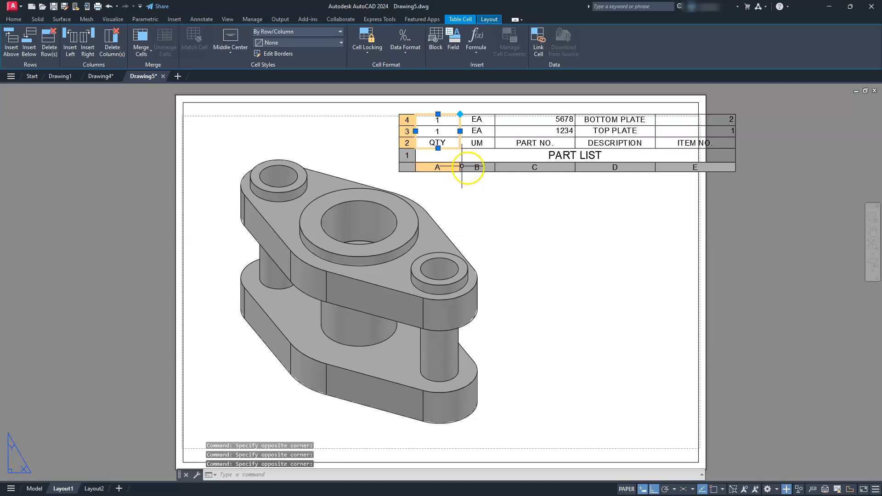
shift+click(473, 167)
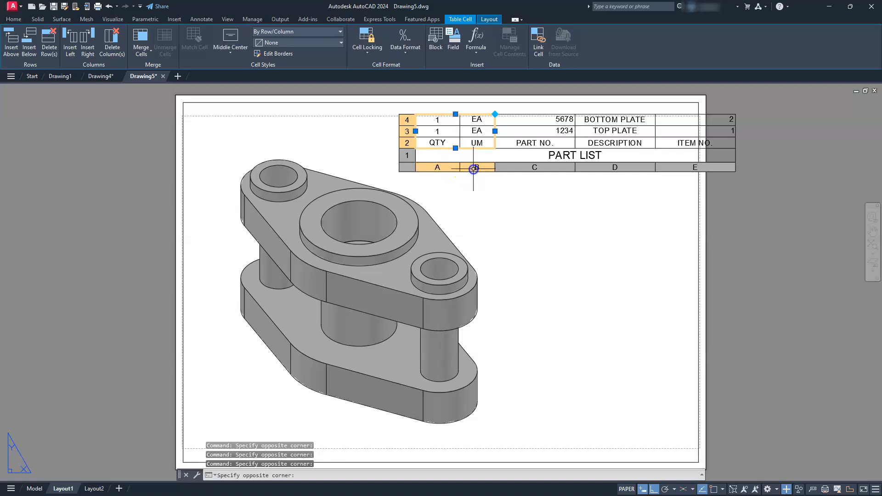
click(415, 131)
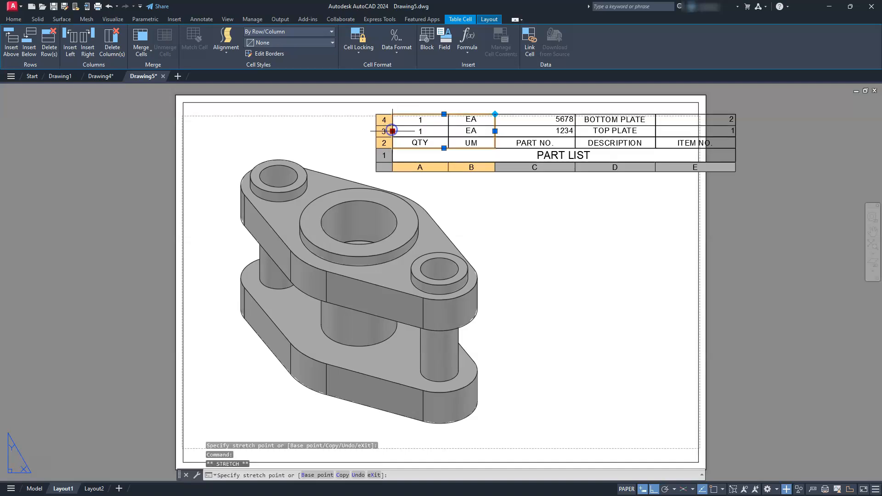
click(406, 132)
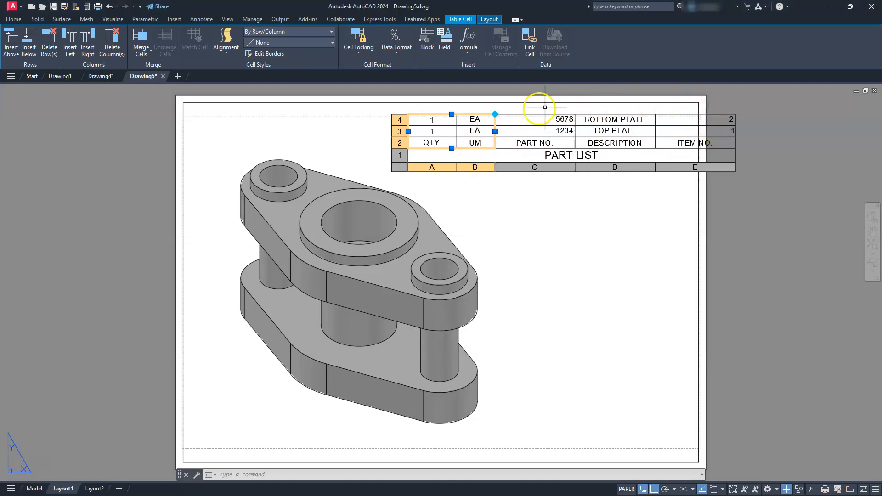
- Align all cells of the parts list table Middle Center
click(570, 146)
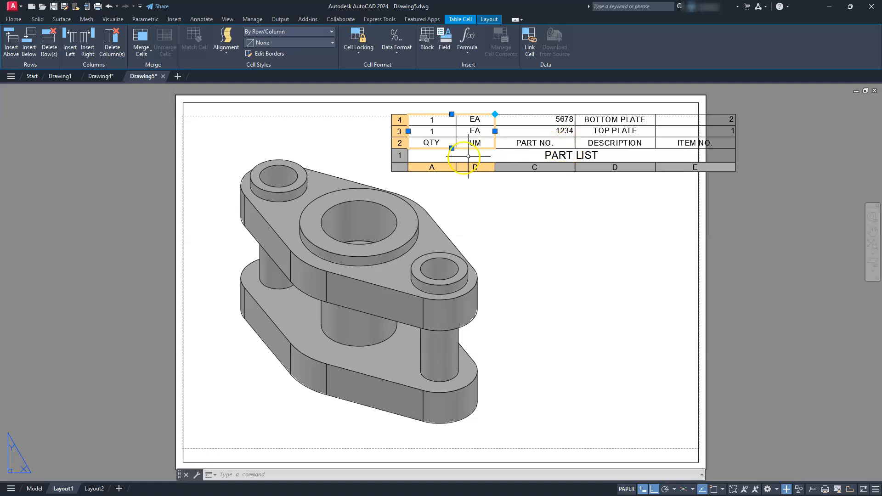
click(402, 167)
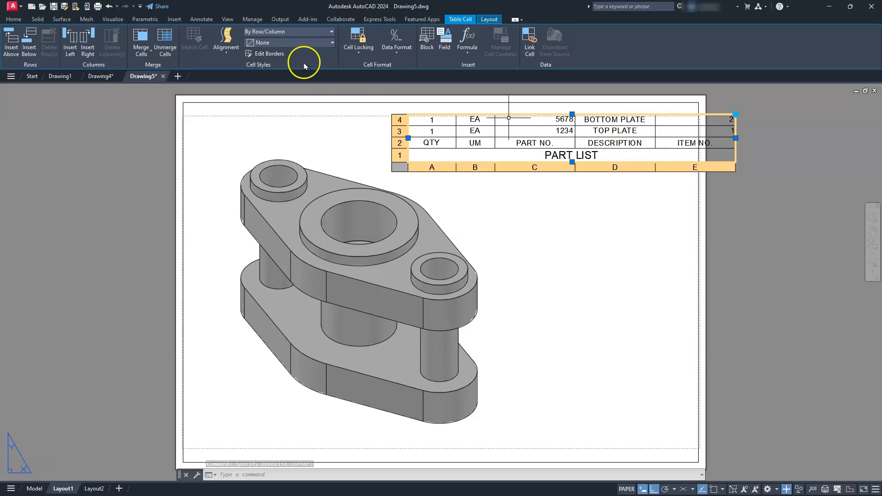
click(225, 48)
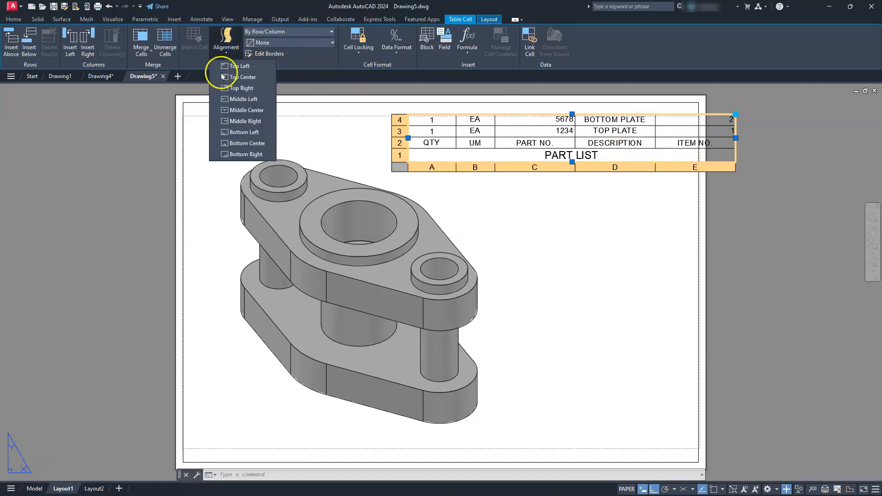
click(235, 114)
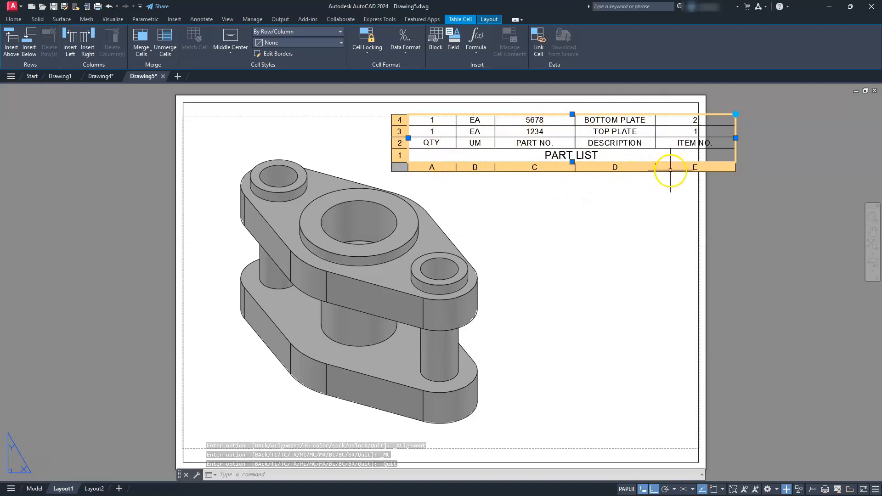
- Narrow the ITEM NO. column to about two-thirds of its width and the PART NO. column to about four-fifths
click(670, 170)
click(736, 131)
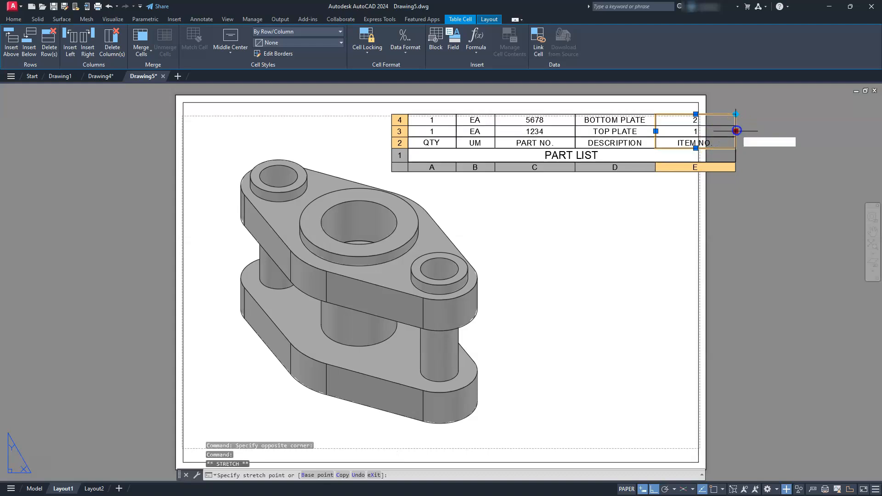
click(712, 131)
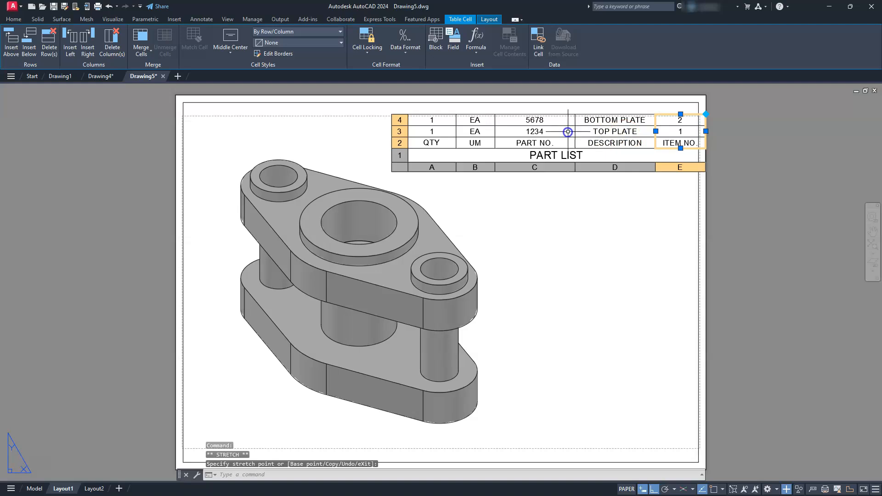
click(518, 166)
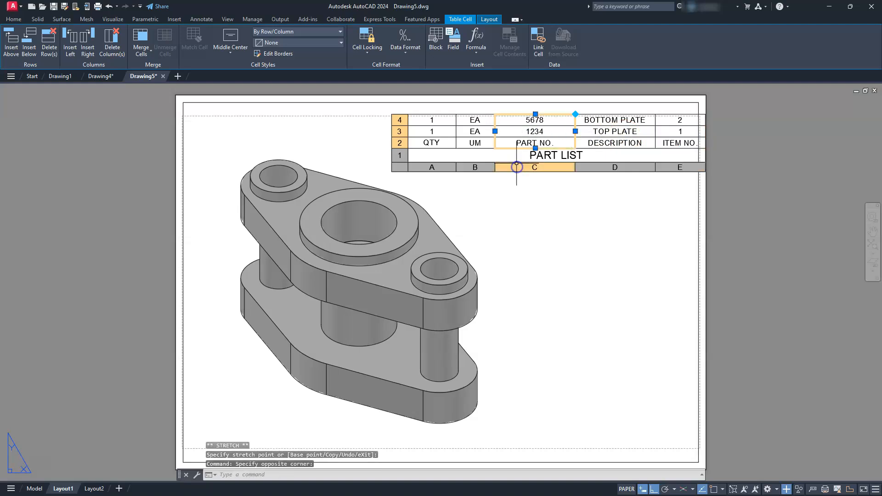
click(495, 131)
click(511, 131)
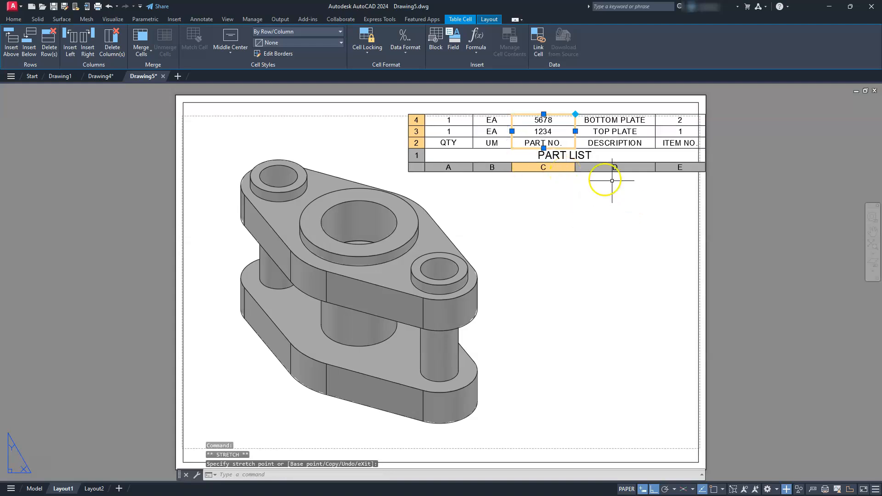
key(Escape)
click(613, 236)
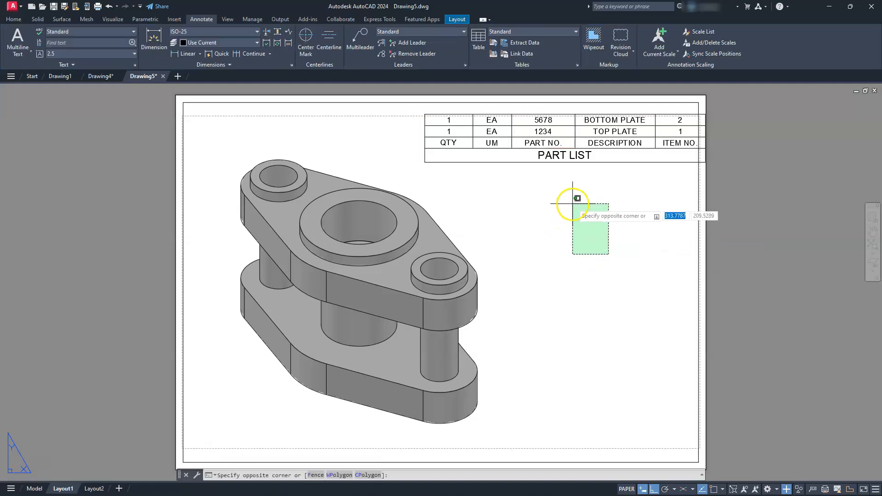
click(573, 203)
key(Escape)
key(Escape)
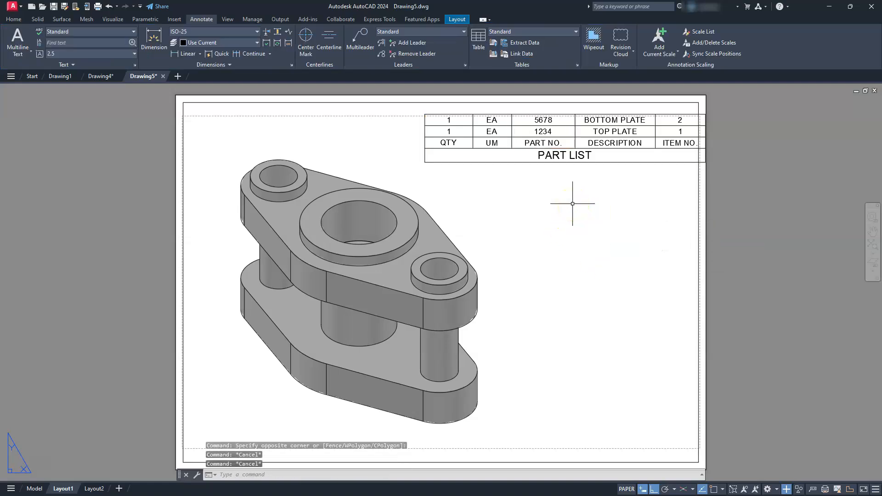
- With object snap turned on, move the parts list so its lower-right corner meets the sheet border's lower-right corner
key(Return)
click(572, 166)
click(541, 144)
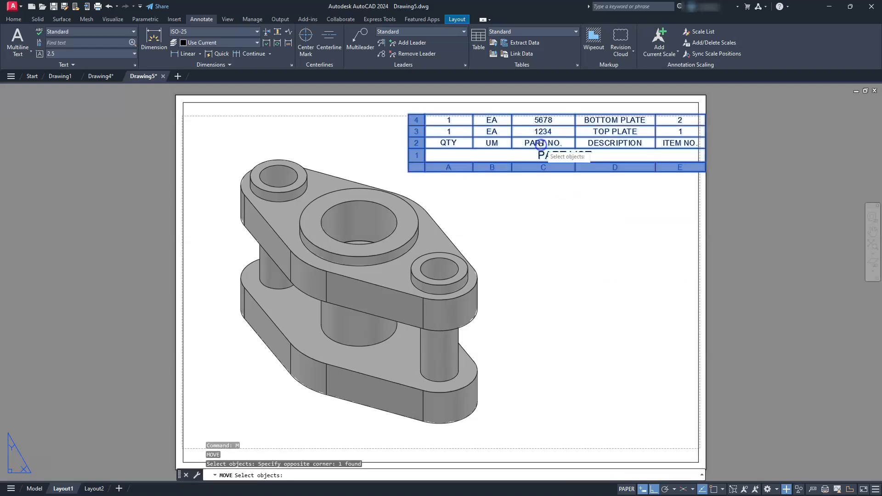
key(Return)
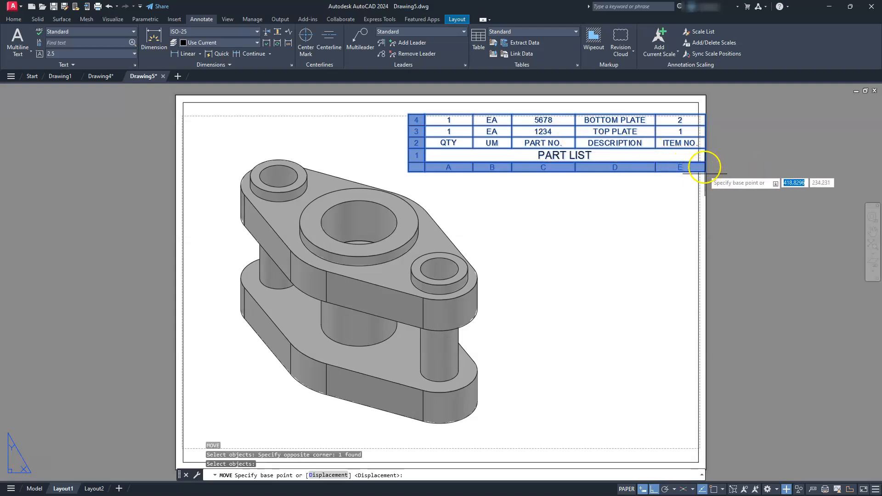
click(714, 490)
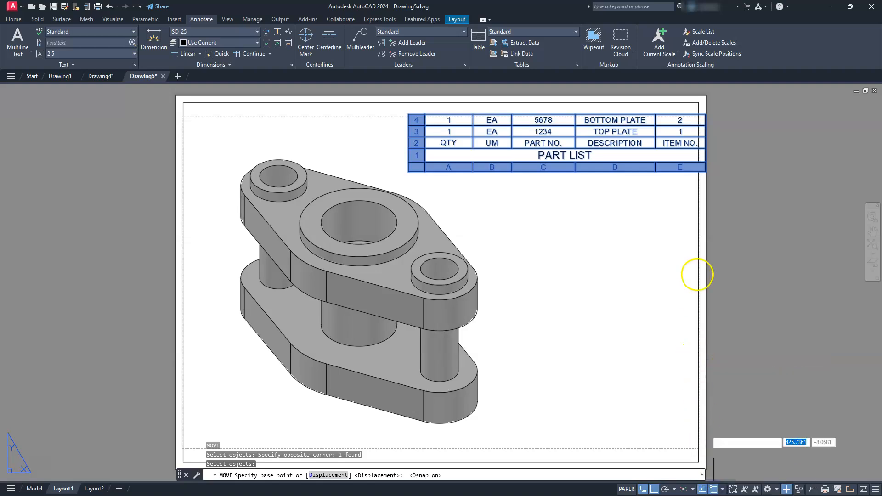
click(706, 162)
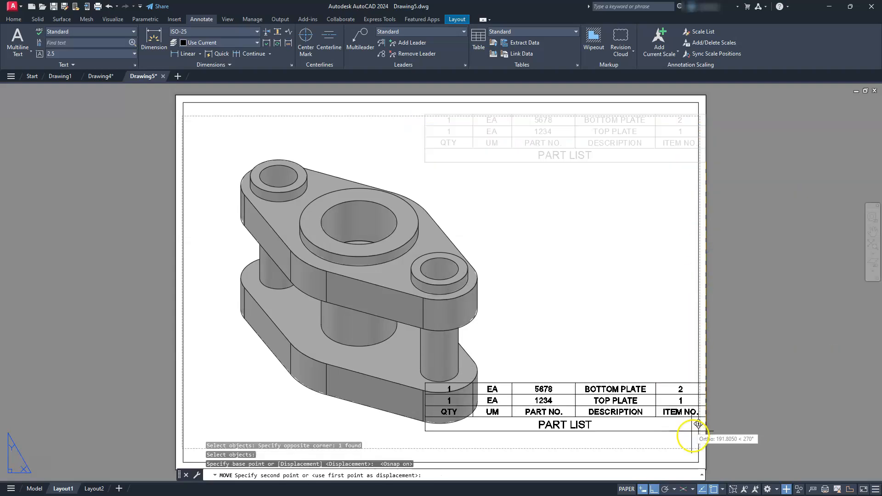
click(698, 463)
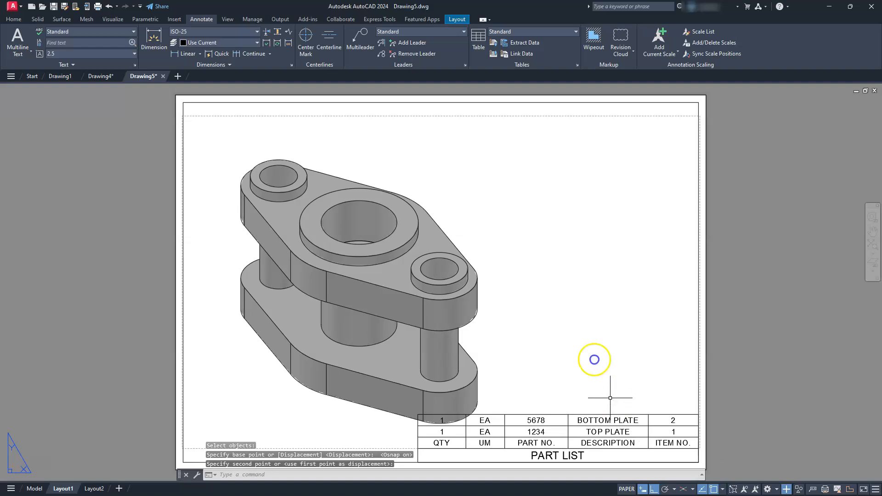
key(Escape)
key(Escape)
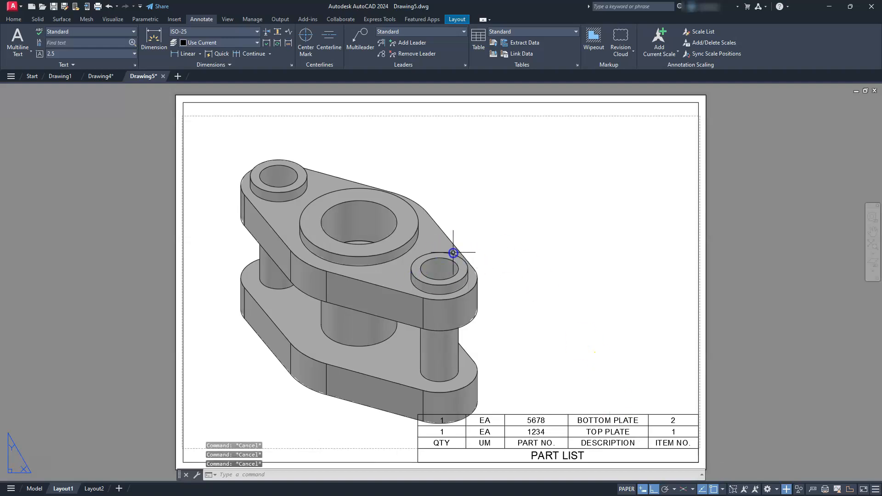
- With ortho mode turned off, move the isometric view to the middle of the sheet, clear above the parts list
click(453, 252)
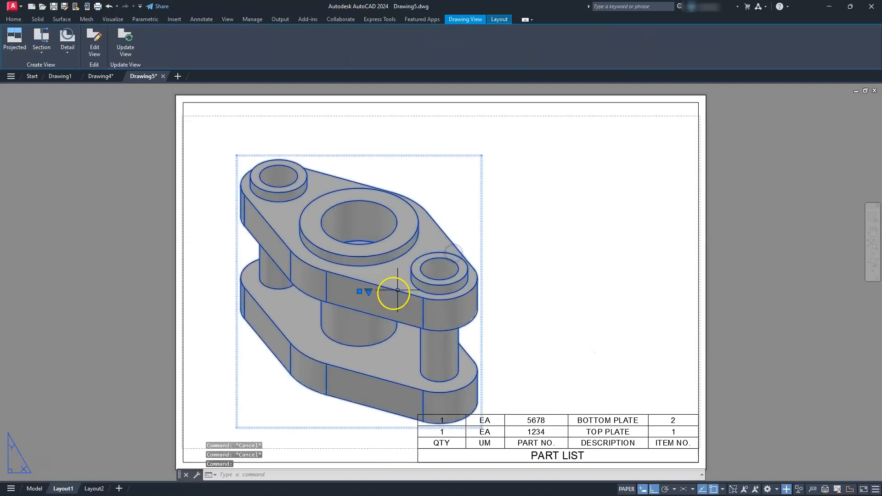
click(359, 292)
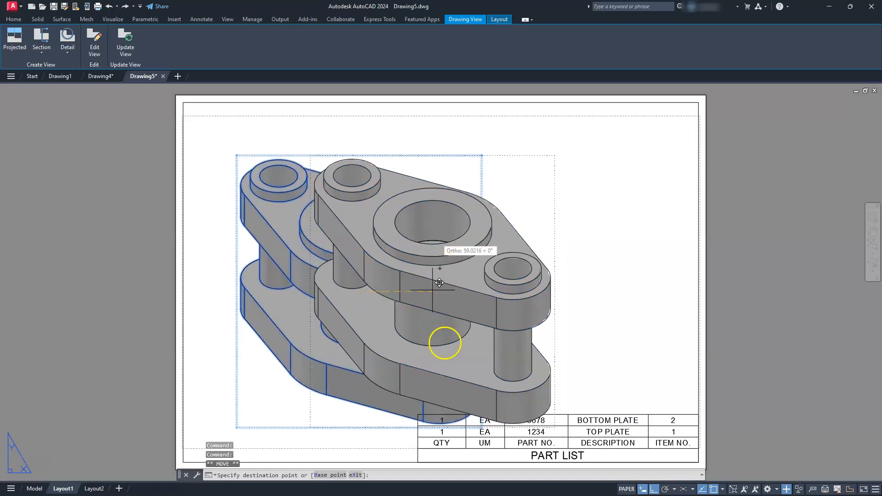
click(657, 489)
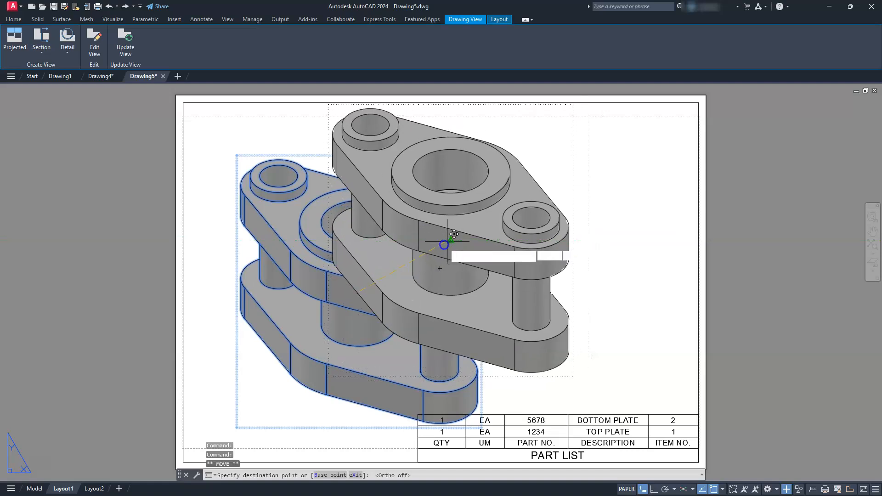
click(439, 252)
key(Escape)
key(Escape)
key(Escape)
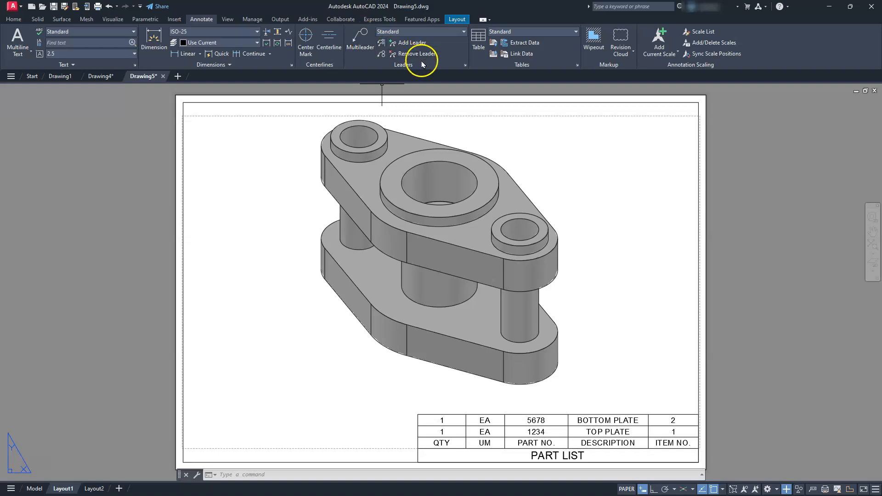
- Create a new multileader style named BALLOON, based on Standard
click(465, 65)
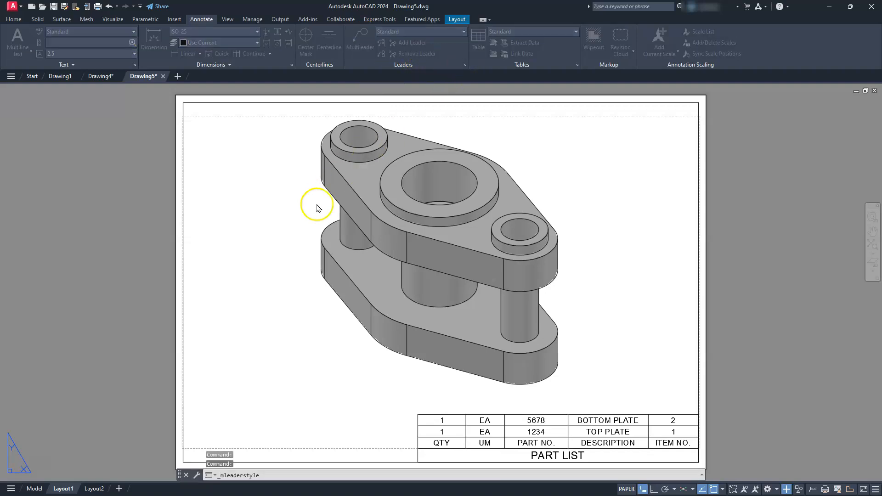
drag(629, 238, 372, 174)
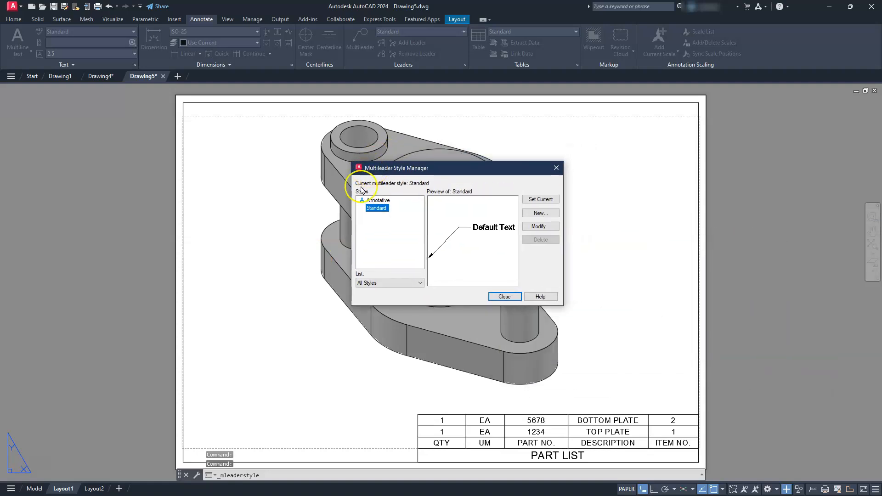
click(527, 214)
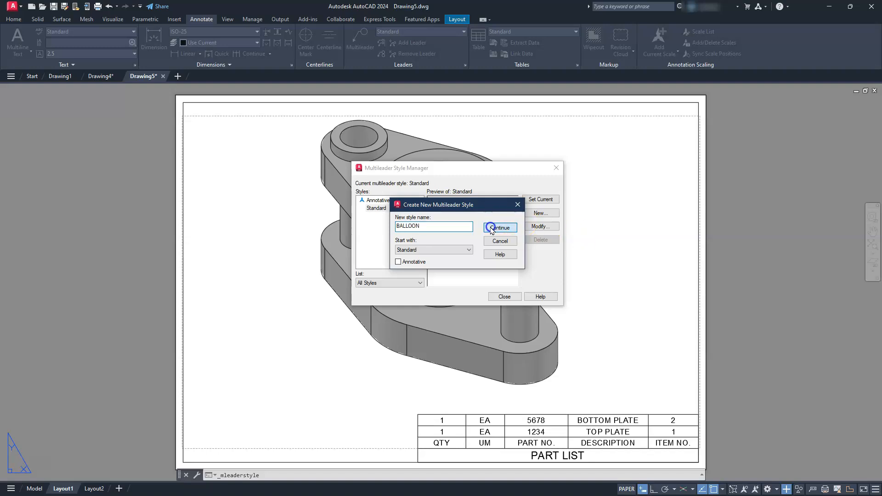
click(491, 228)
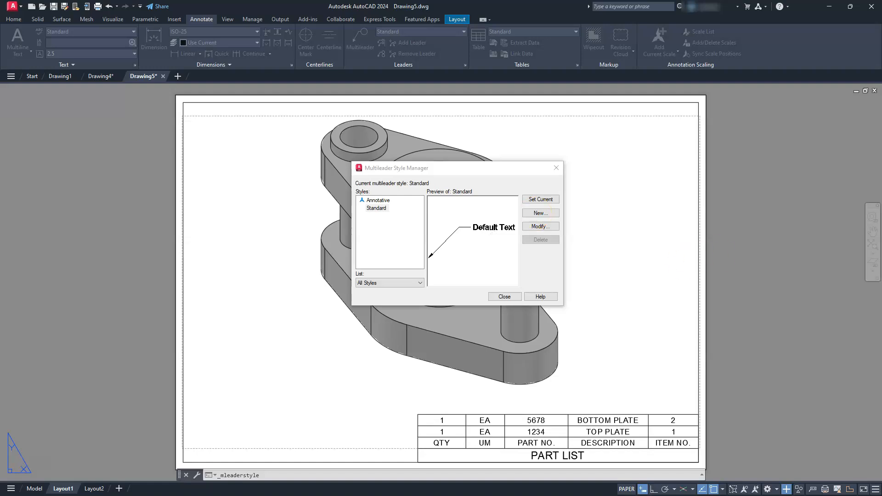
- Set the BALLOON style's multileader type to Block and open the choice of source blocks
drag(880, 194, 125, 150)
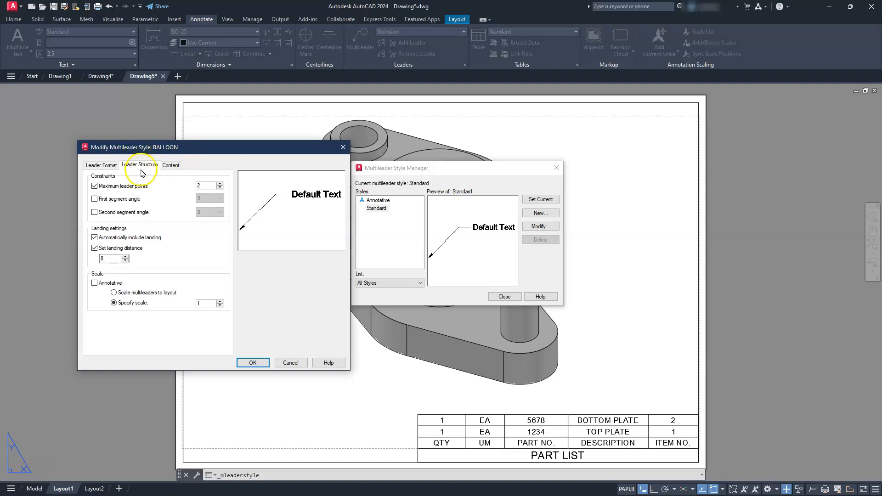
click(169, 165)
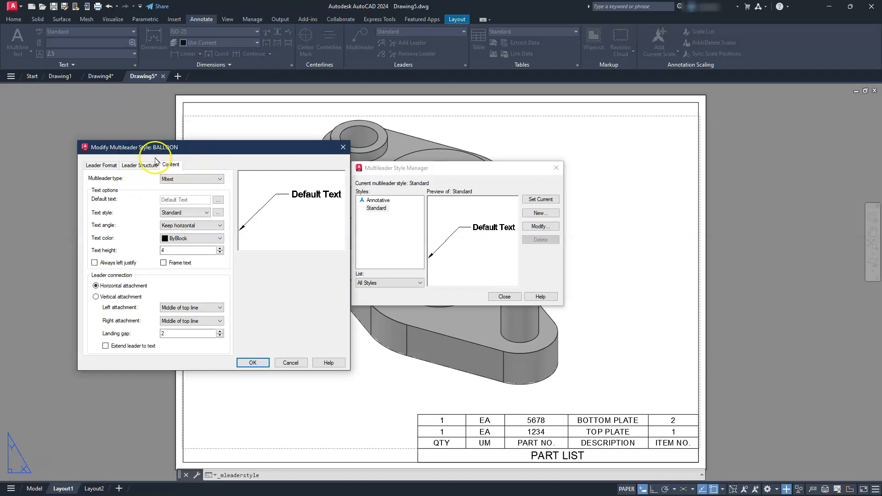
click(177, 179)
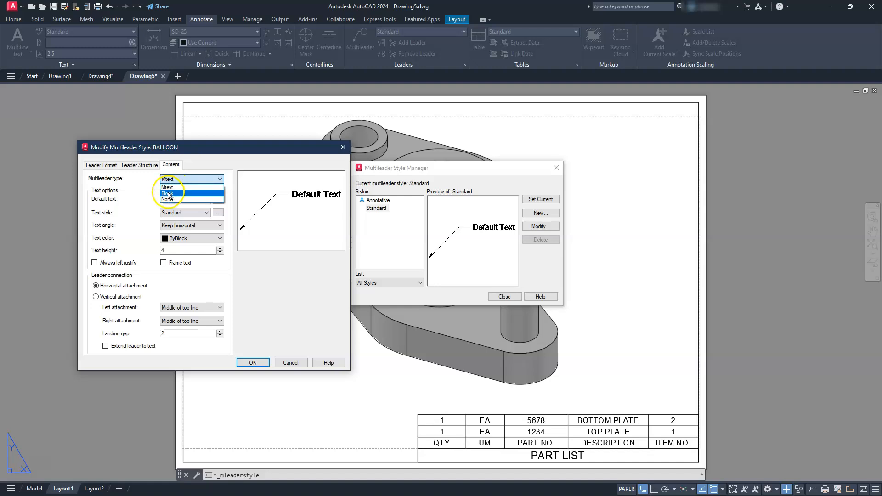
click(168, 194)
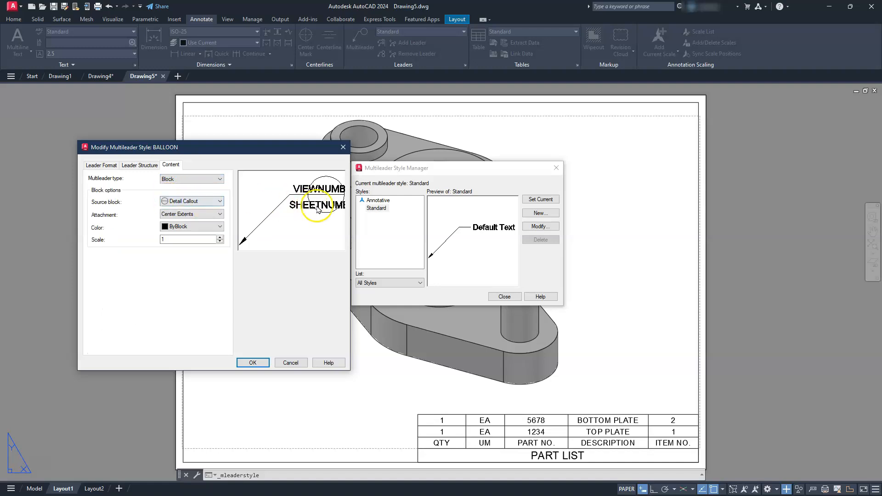
click(178, 203)
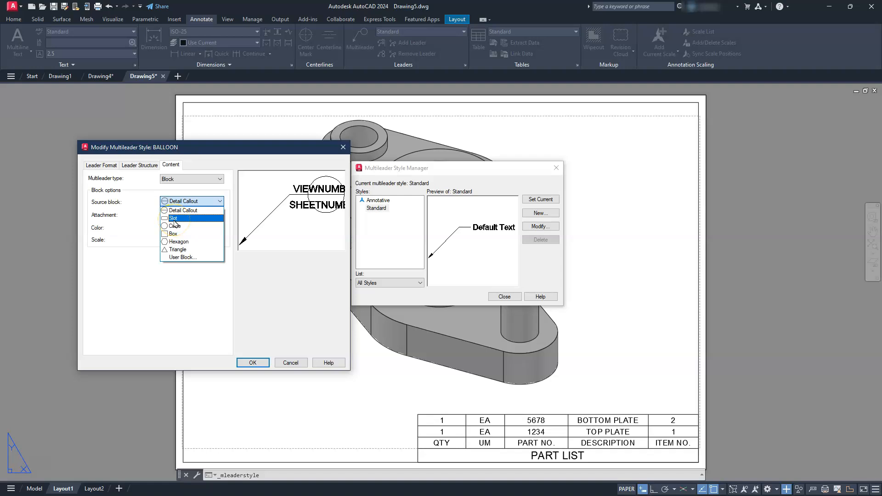
- Use Detail Callout as the source block of the BALLOON multileader style and set the block scale to 1.5
click(182, 211)
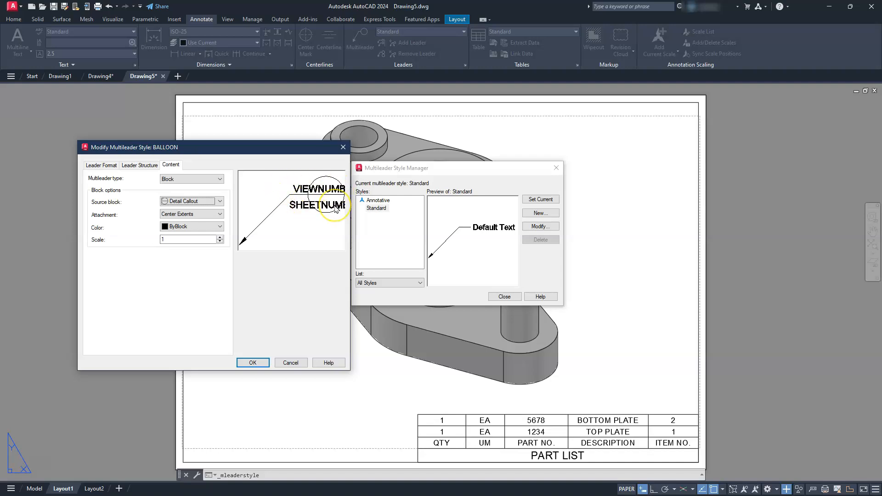
click(177, 216)
click(174, 219)
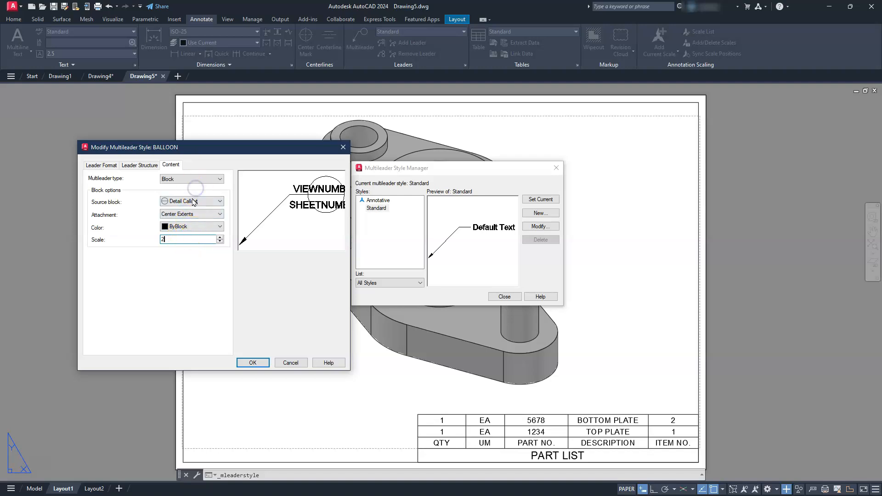
click(310, 207)
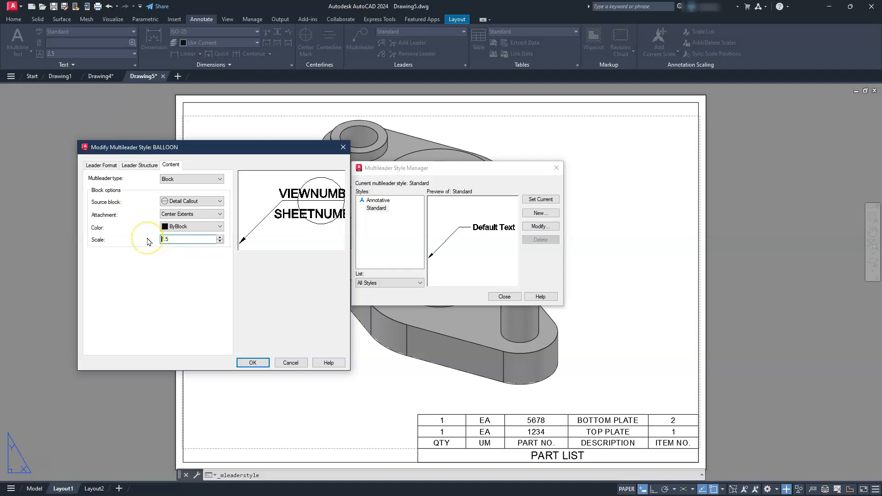
- Set the BALLOON style's fixed landing distance to 6
click(144, 166)
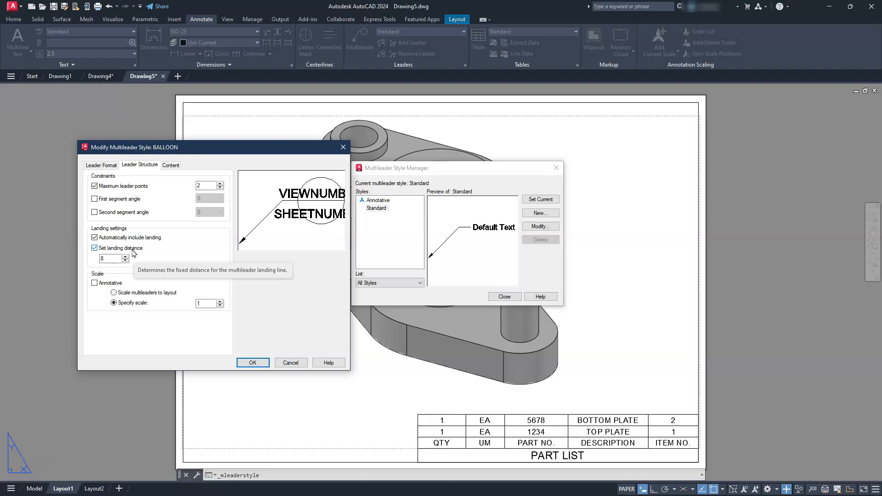
click(106, 257)
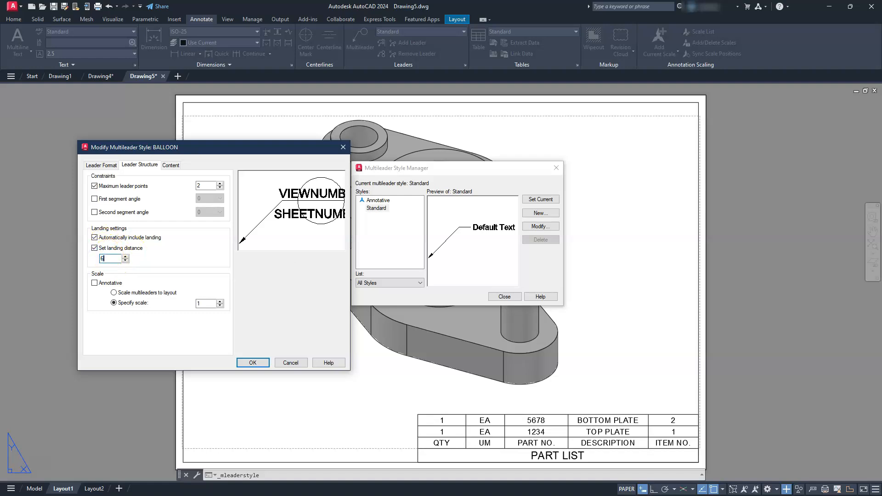
key(Down)
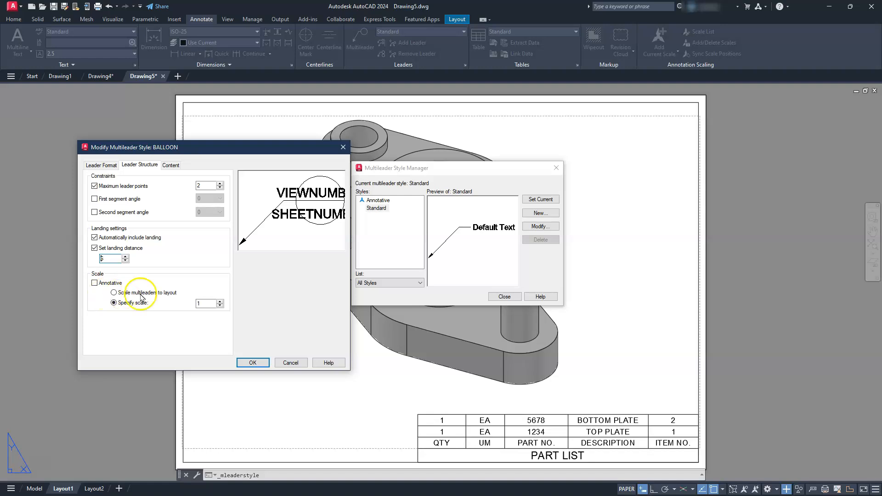
- Try the Spline leader type for the BALLOON style, and return the type to Straight
click(97, 166)
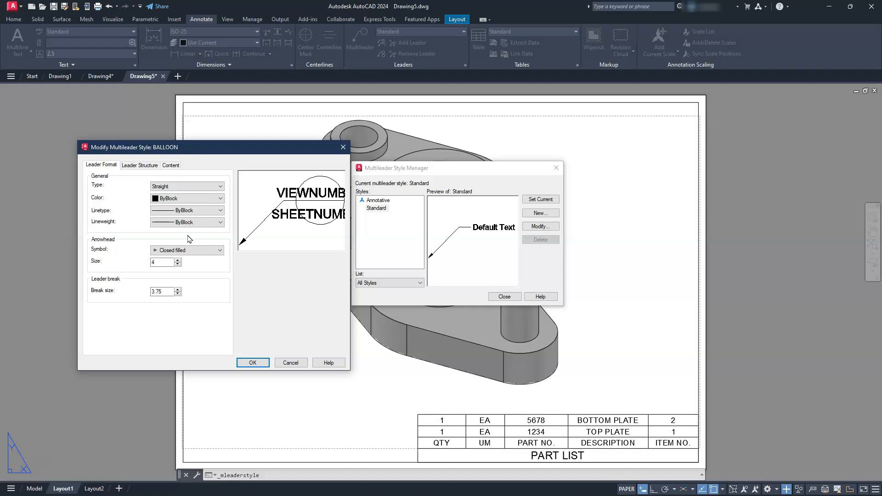
click(174, 186)
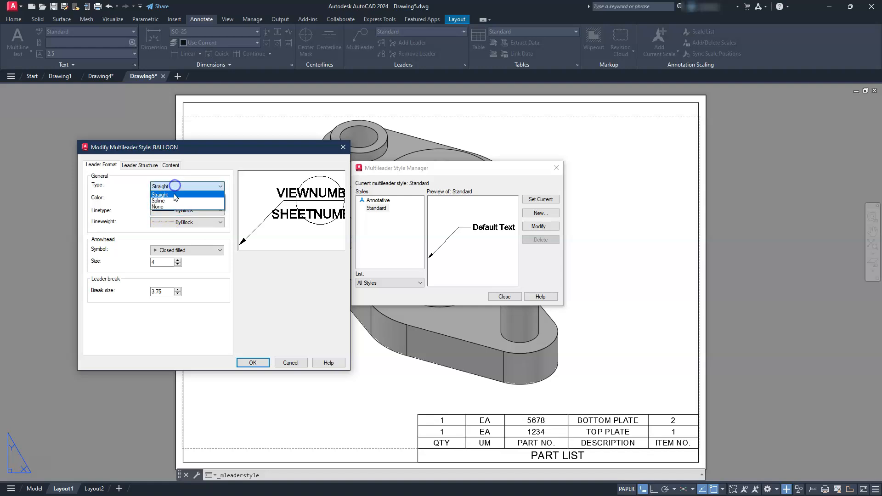
click(172, 198)
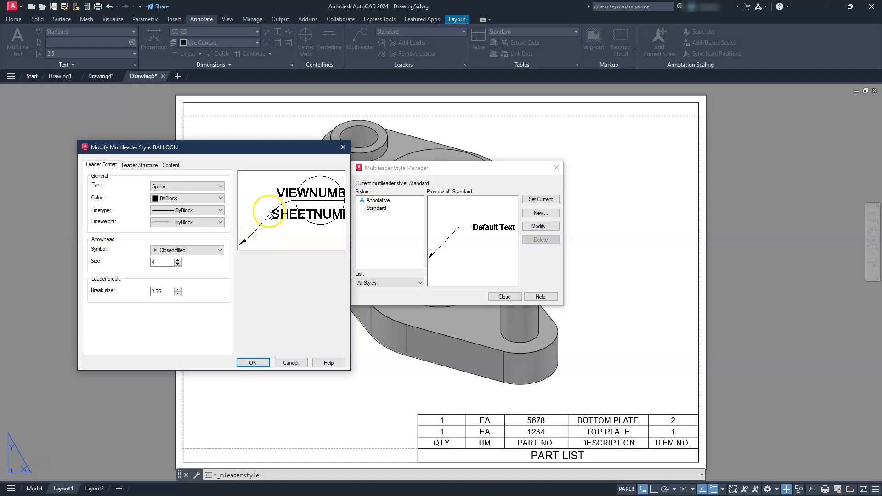
click(175, 186)
click(167, 193)
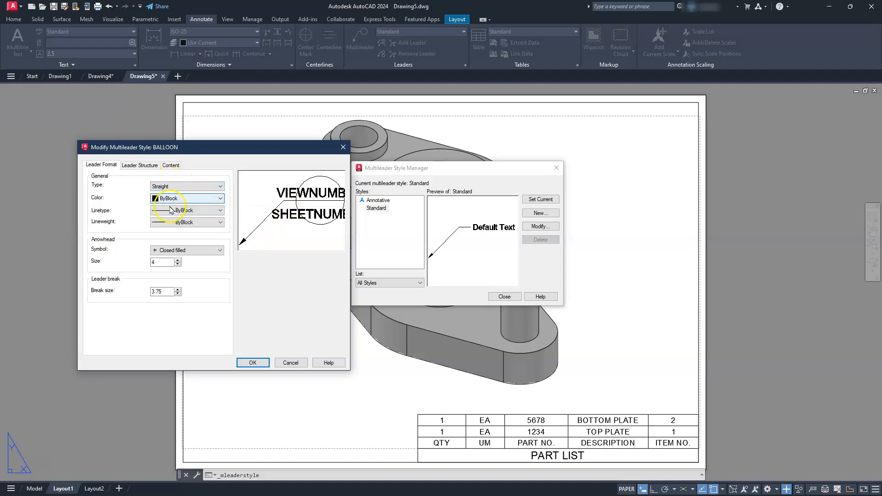
- Accept the BALLOON style settings, close the style manager and check the available multileader styles
click(255, 363)
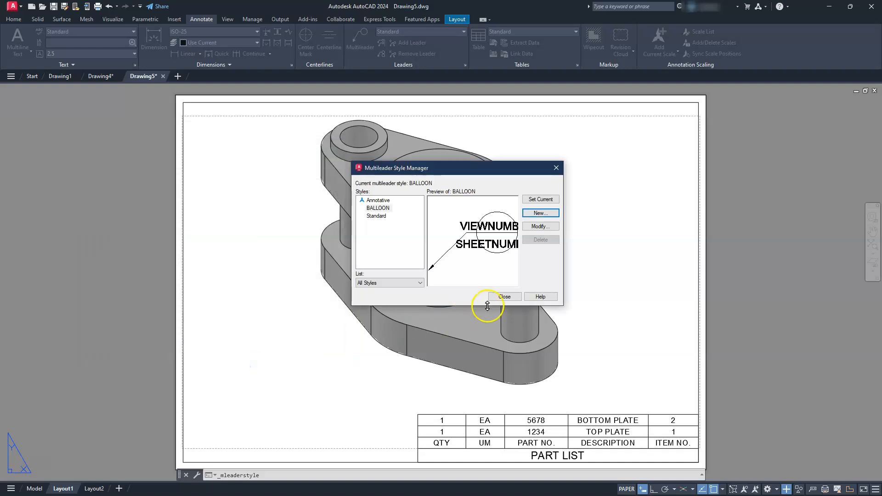
click(504, 297)
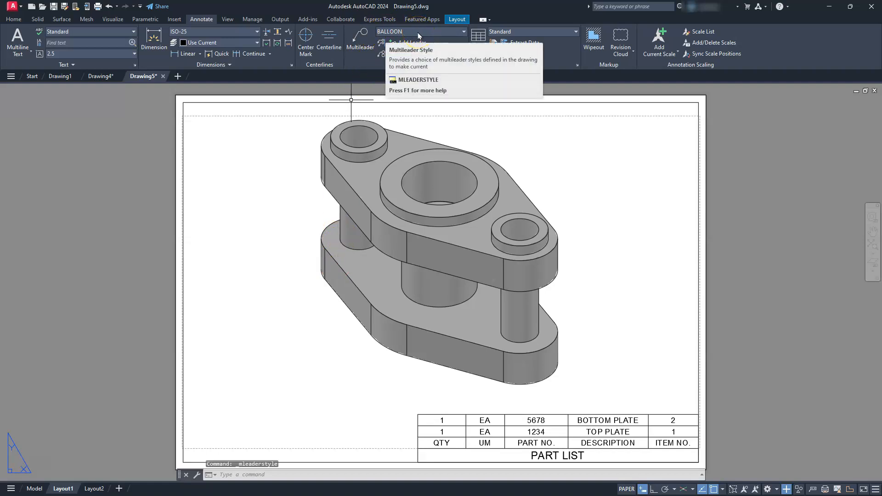
click(451, 33)
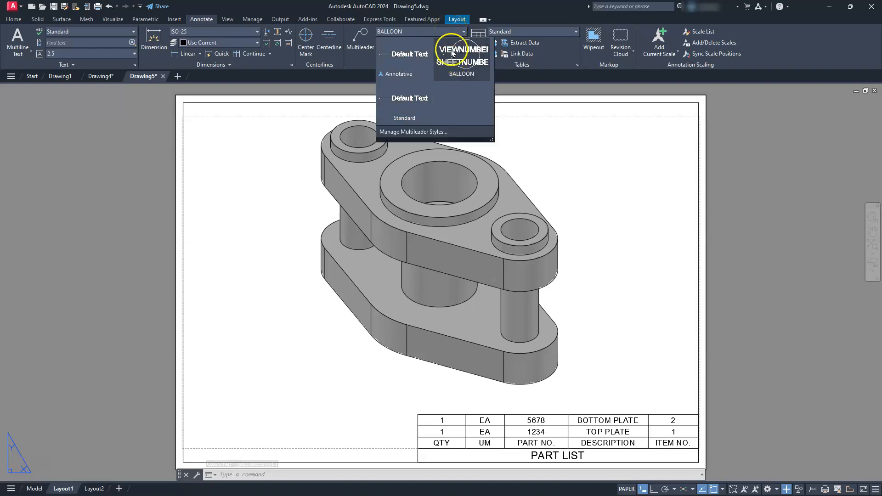
click(264, 168)
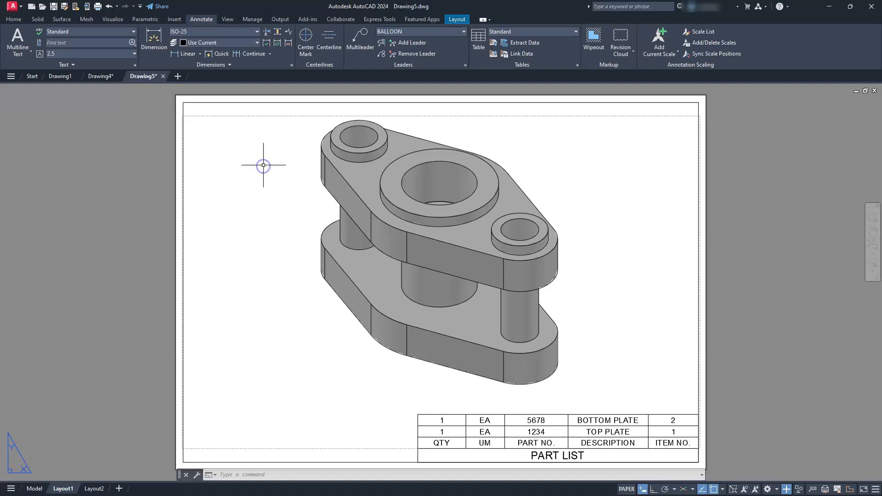
- Place a balloon multileader pointing at the top plate's rear edge, with view number 1 and sheet number 02
click(359, 36)
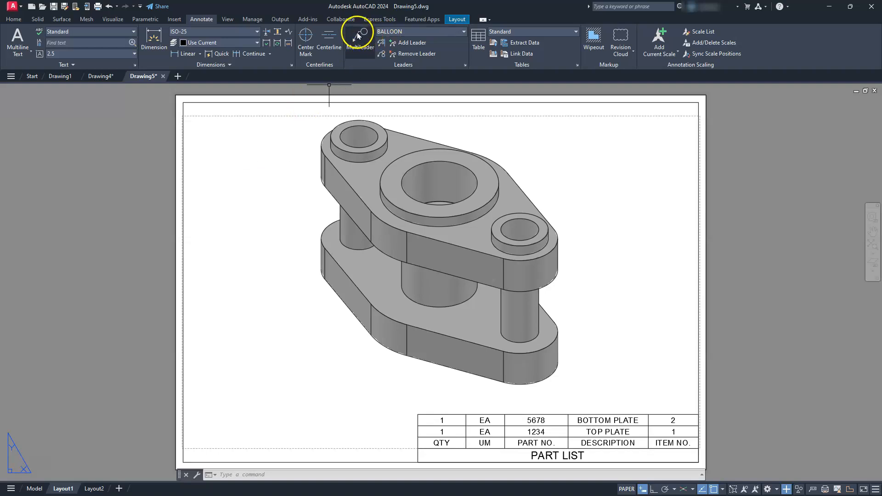
click(359, 36)
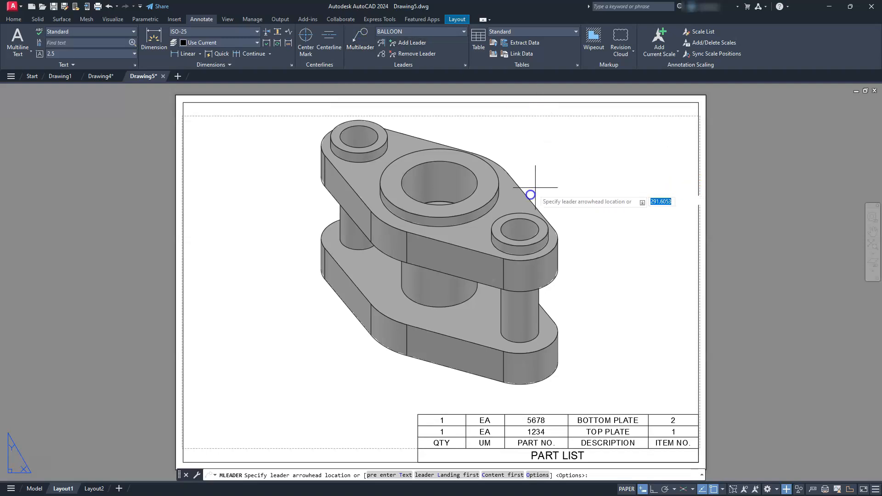
click(529, 200)
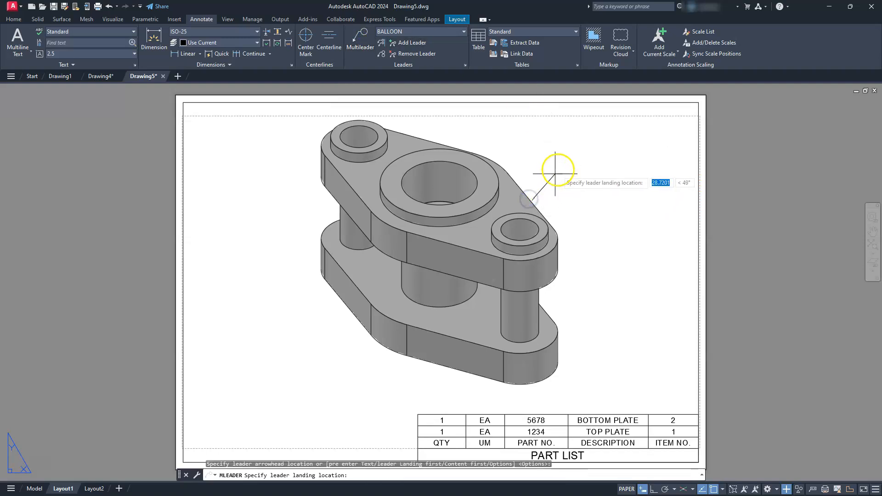
click(547, 180)
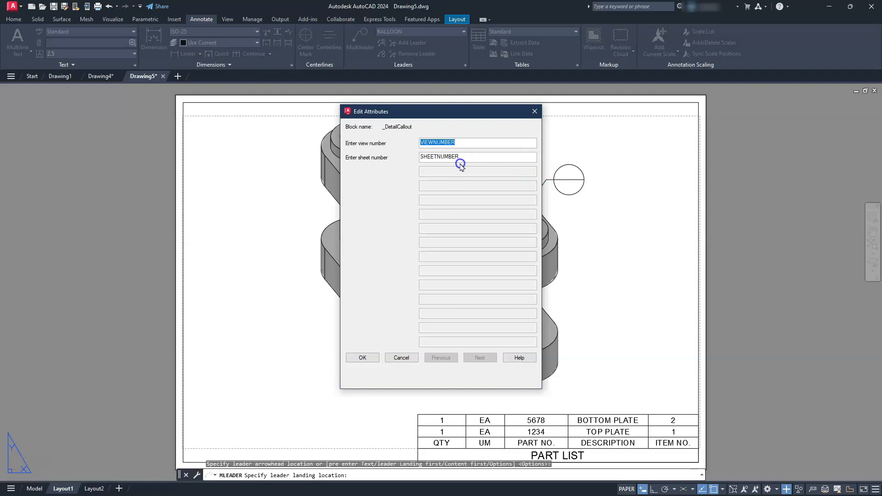
right_click(476, 156)
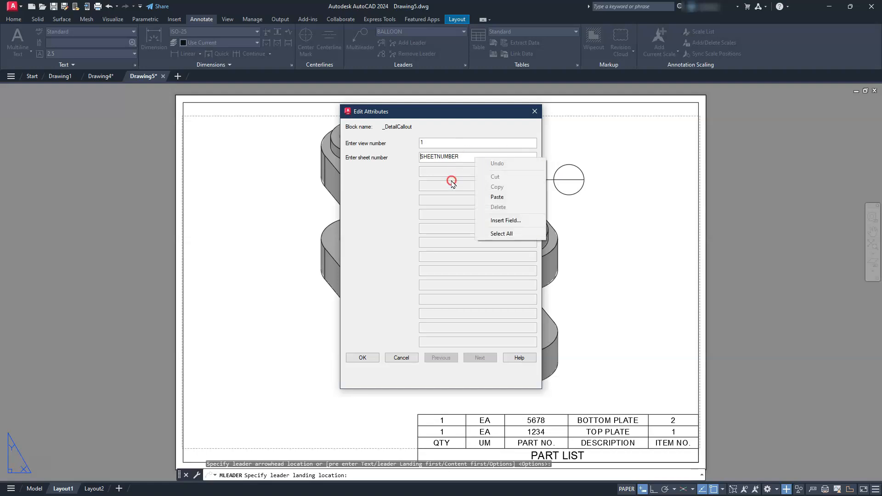
click(460, 157)
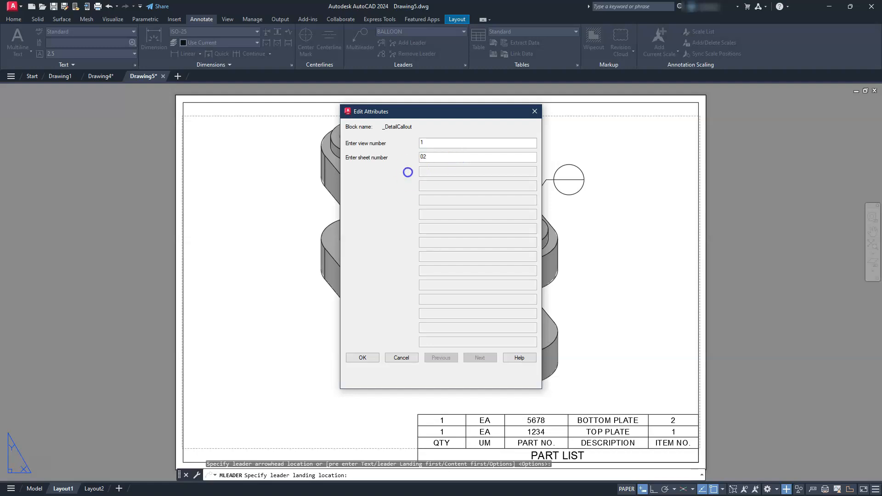
click(363, 358)
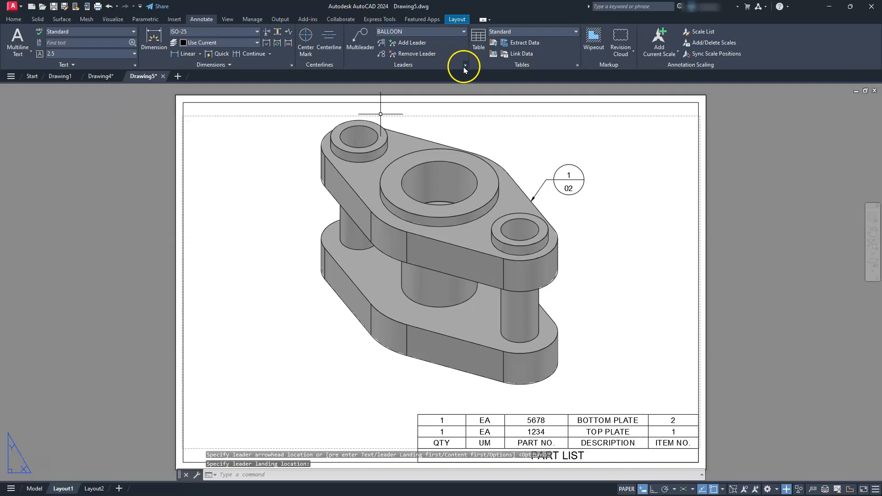
- Modify the BALLOON multileader style so its block scale is 1, and close the style manager
click(465, 66)
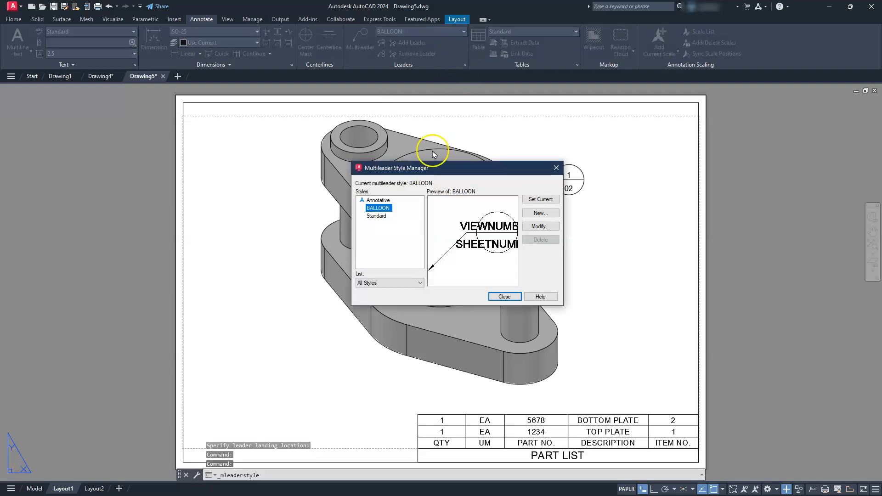
click(535, 228)
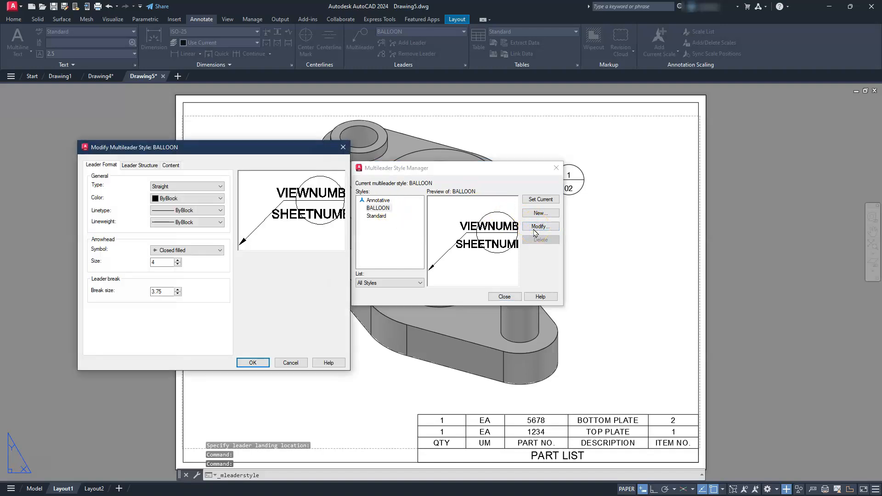
click(173, 168)
drag(171, 239, 151, 247)
text(1.0)
key(BackSpace)
key(BackSpace)
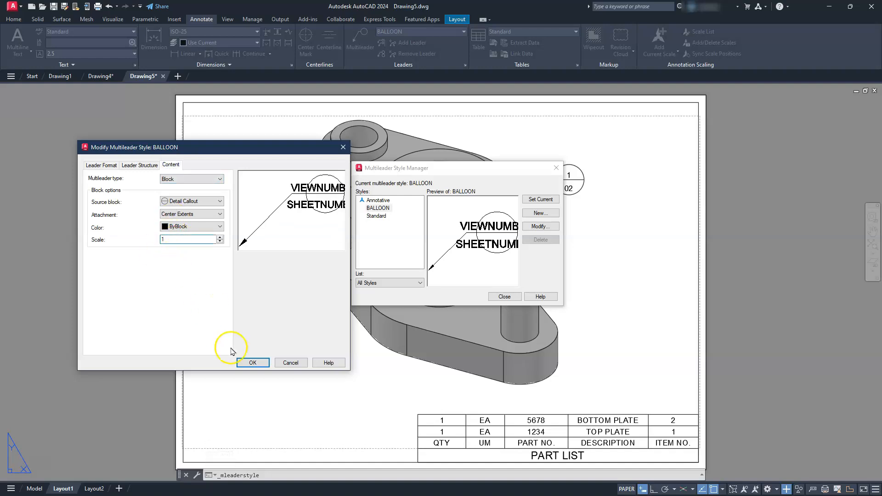
click(252, 363)
click(504, 297)
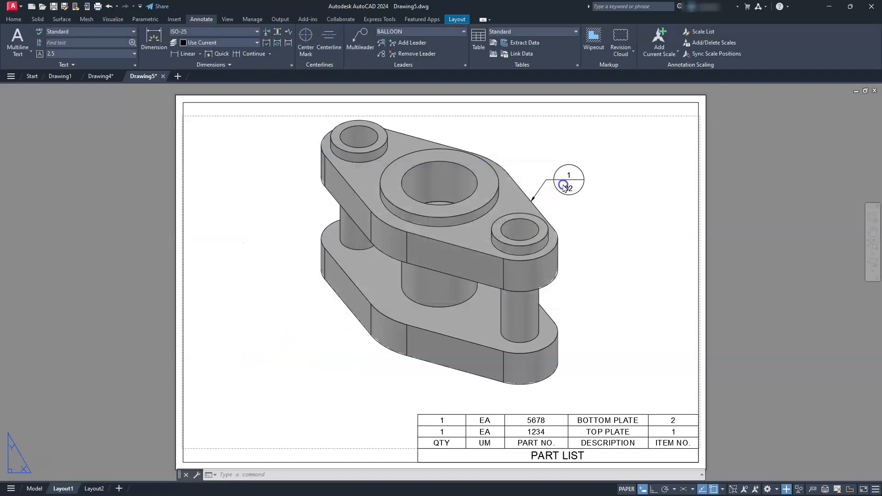
- Place a balloon multileader from the top plate's rear rounded corner, with view number 1 and sheet number 02
click(361, 35)
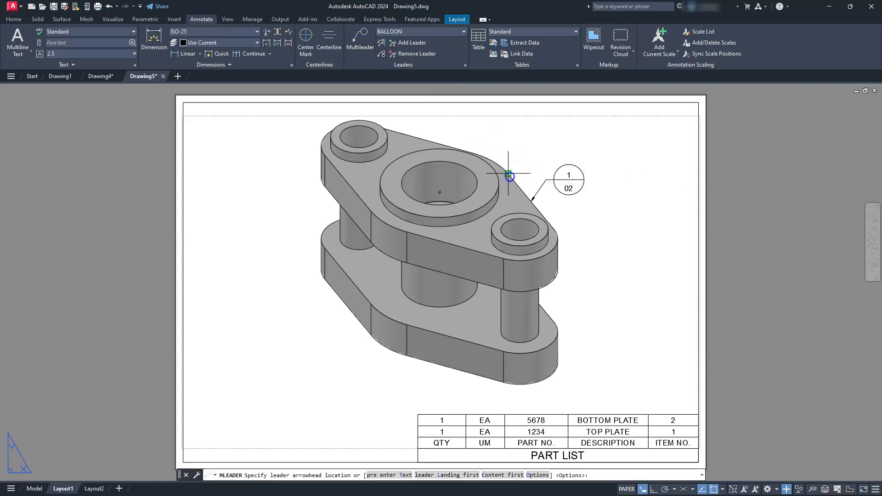
click(509, 173)
click(536, 144)
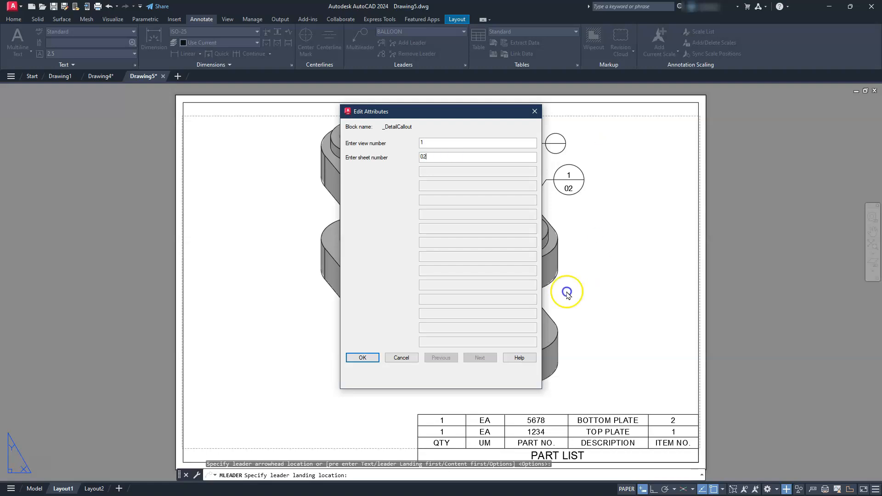
click(362, 358)
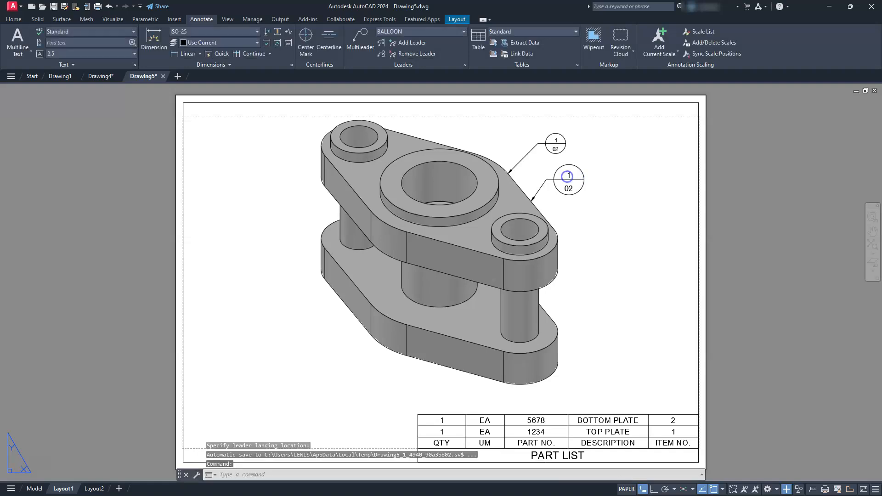
- Delete the larger balloon that points at the top plate's rear edge
click(568, 177)
click(547, 189)
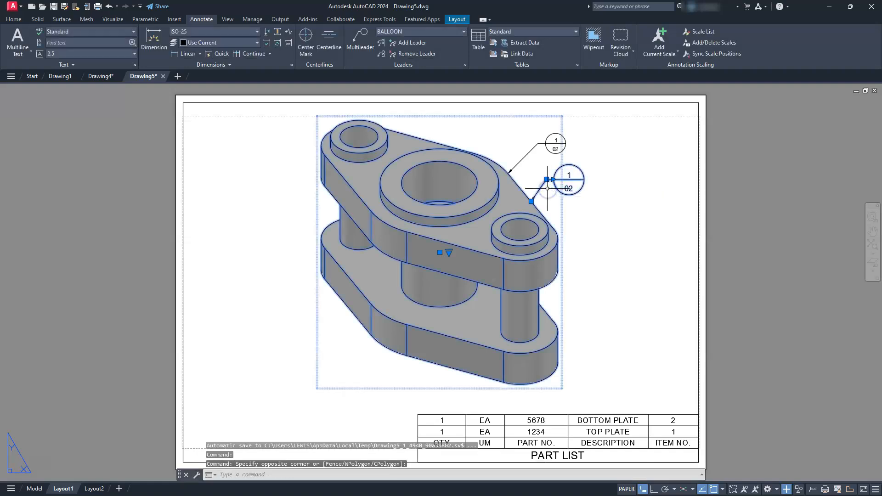
key(Escape)
key(Escape)
click(570, 190)
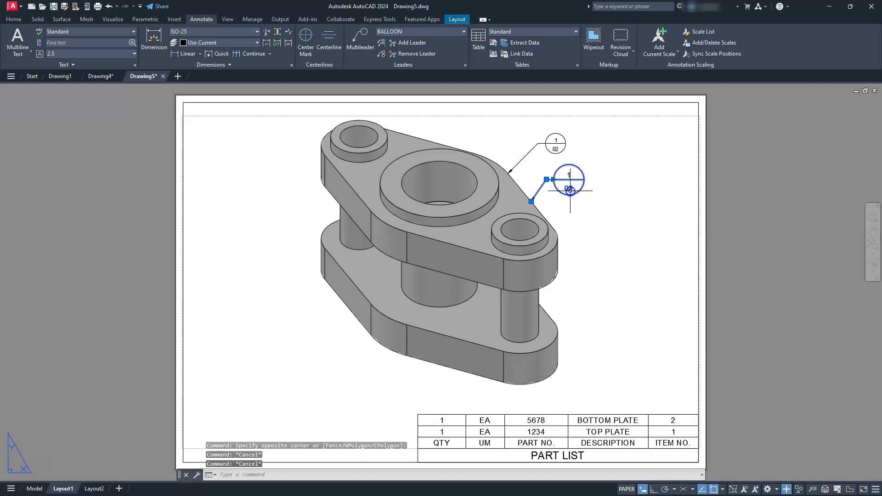
key(Delete)
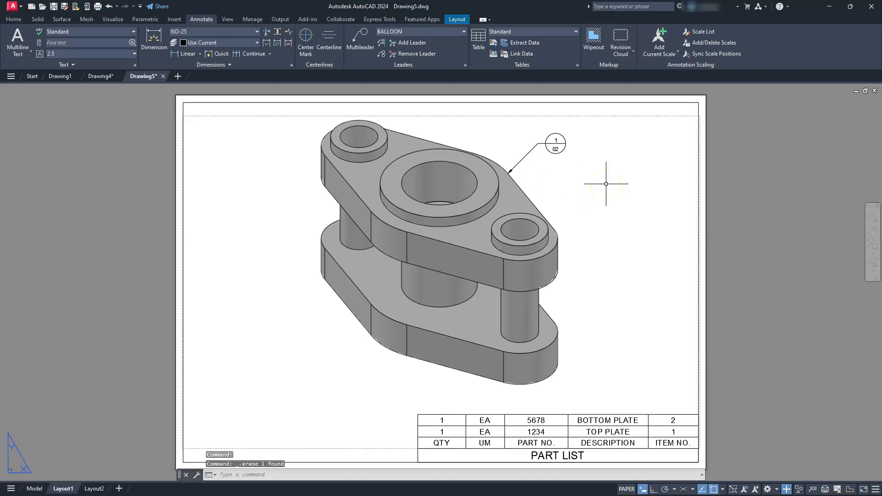
- Add a second leader to the view 1 balloon, pointing at the top plate's front-left slanted edge
middle_drag(506, 180, 549, 244)
scroll(522, 211, up, 3)
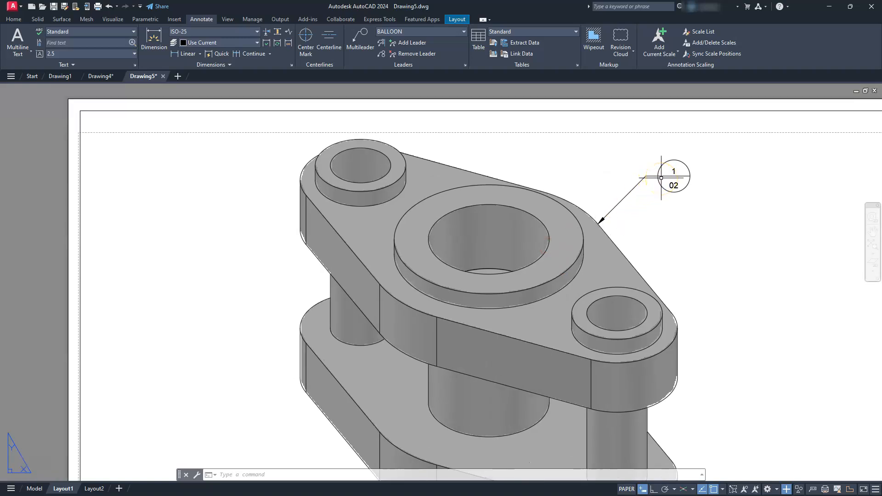
click(640, 182)
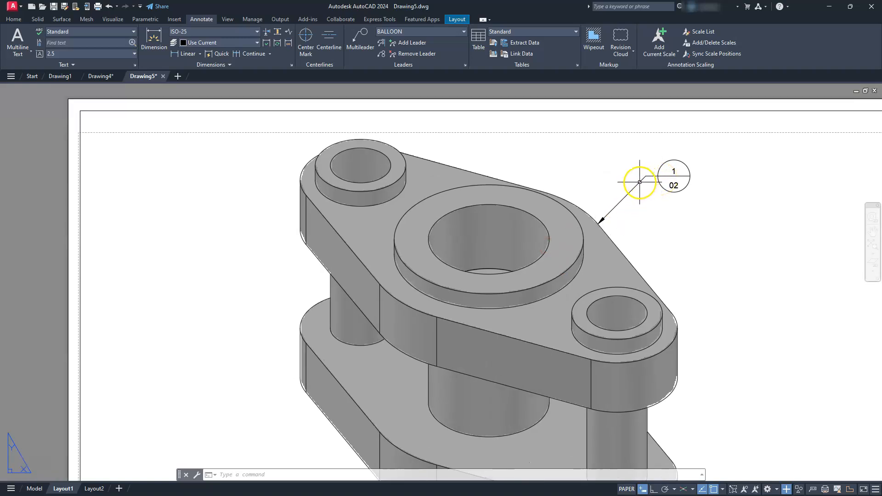
click(409, 44)
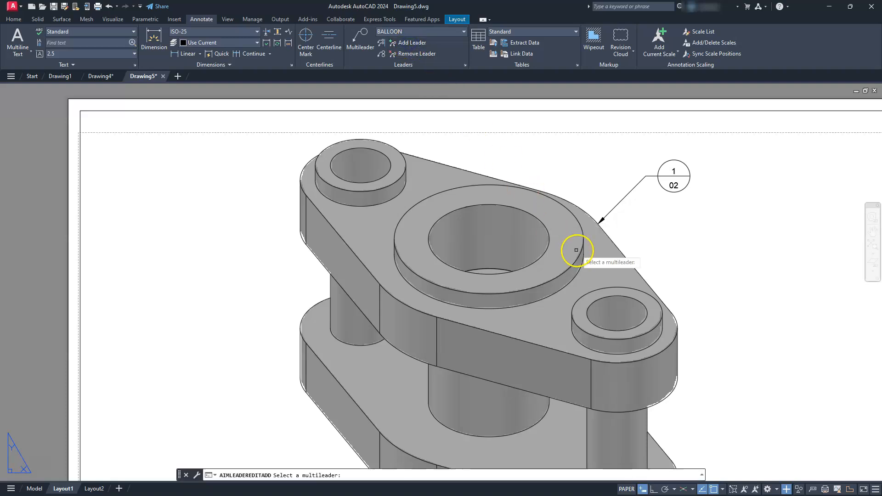
click(632, 190)
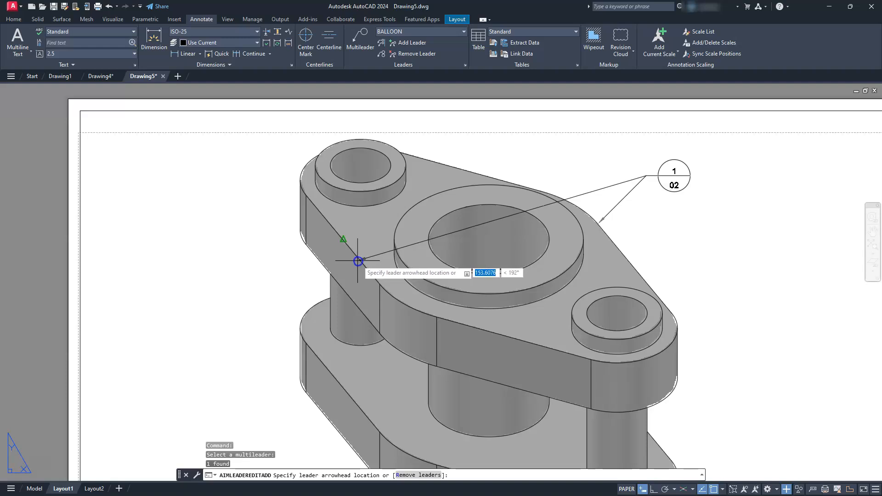
click(348, 238)
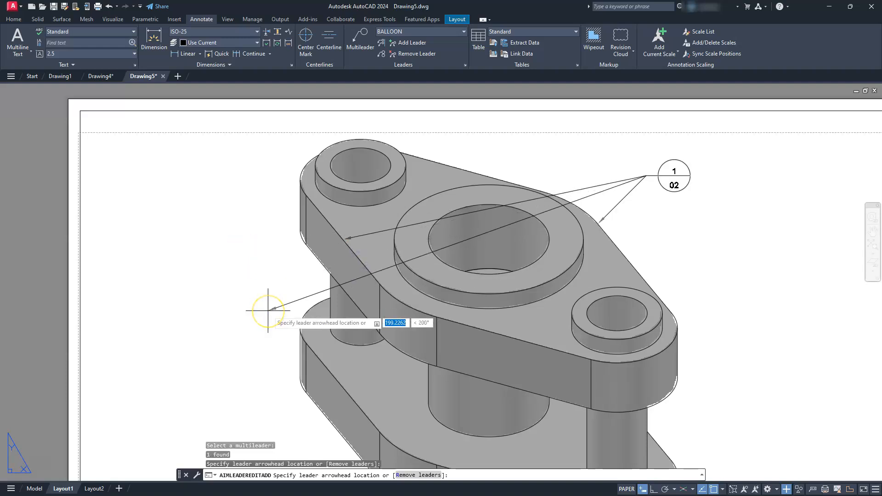
key(Escape)
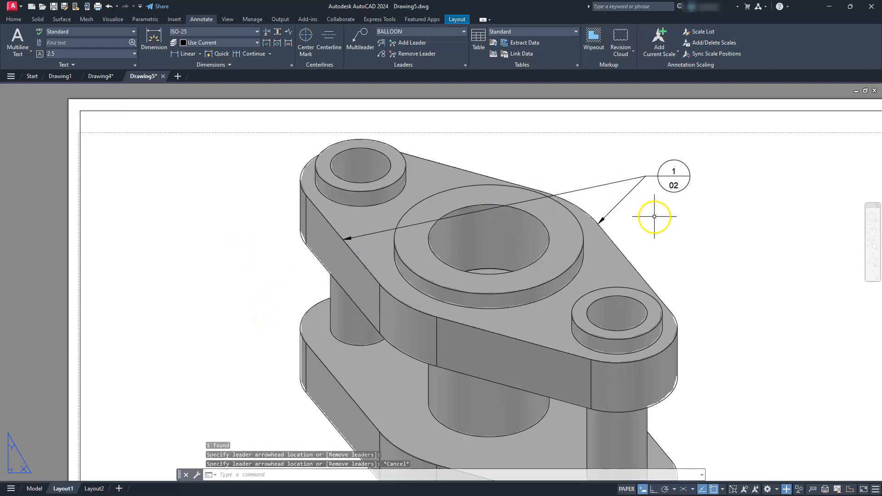
- Reposition the two-leader view 1 balloon, trying it beside the assembly's left end and placing it above the top plate between its two arrowheads
click(629, 182)
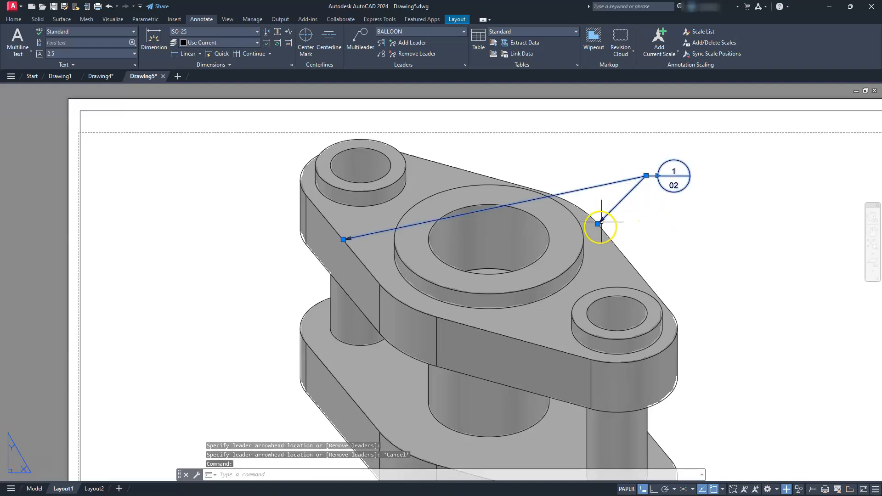
click(646, 175)
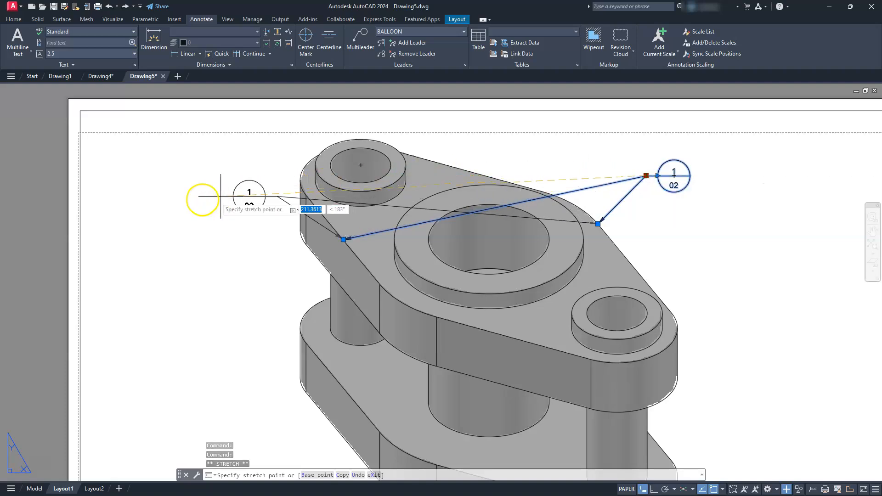
click(185, 199)
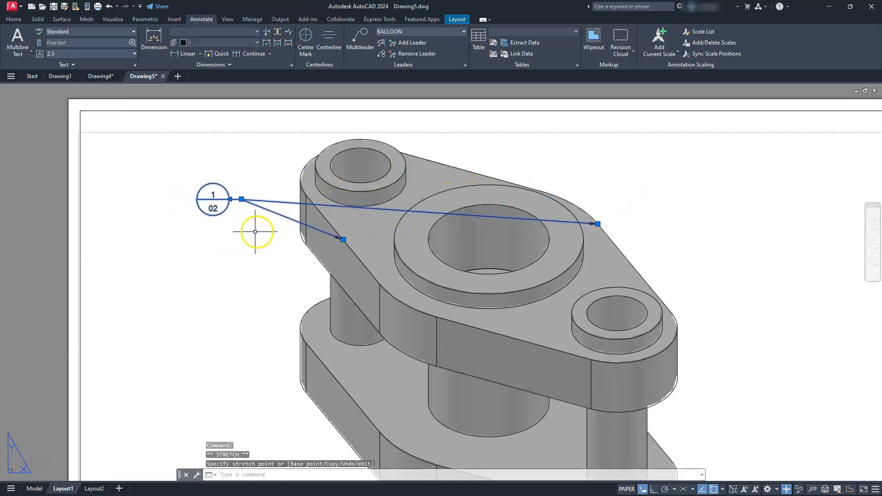
click(241, 199)
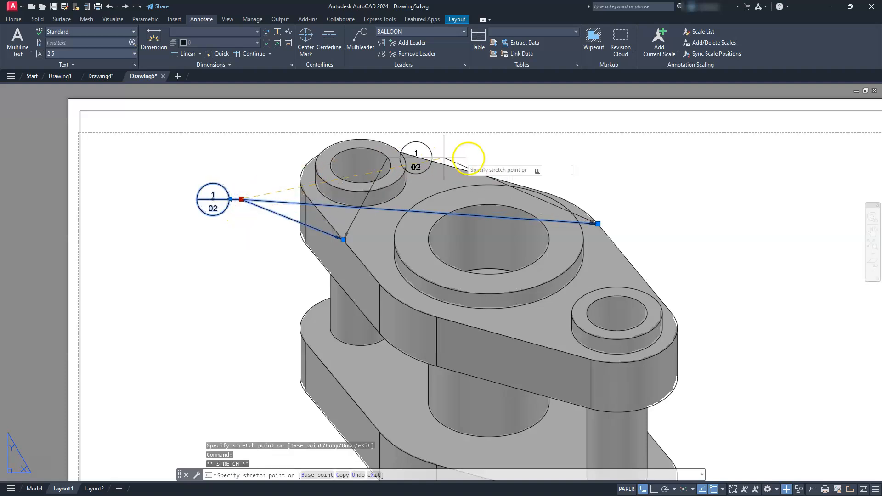
click(506, 149)
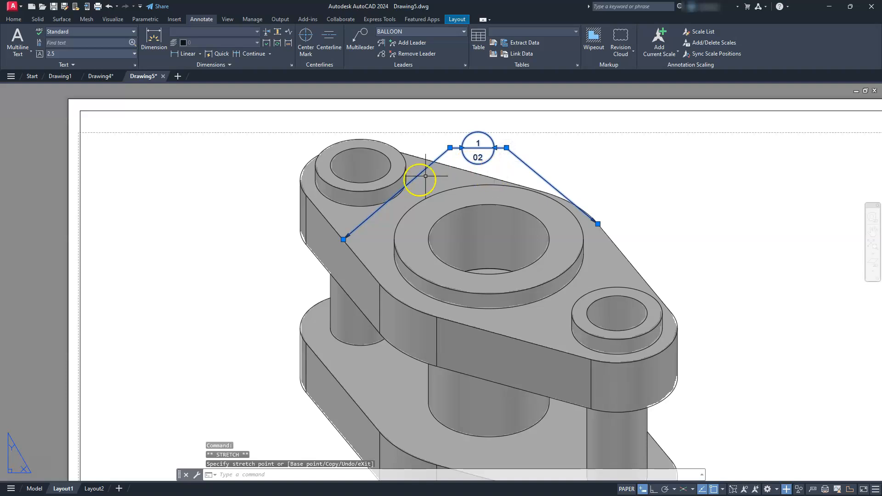
key(Escape)
key(Escape)
key(Escape)
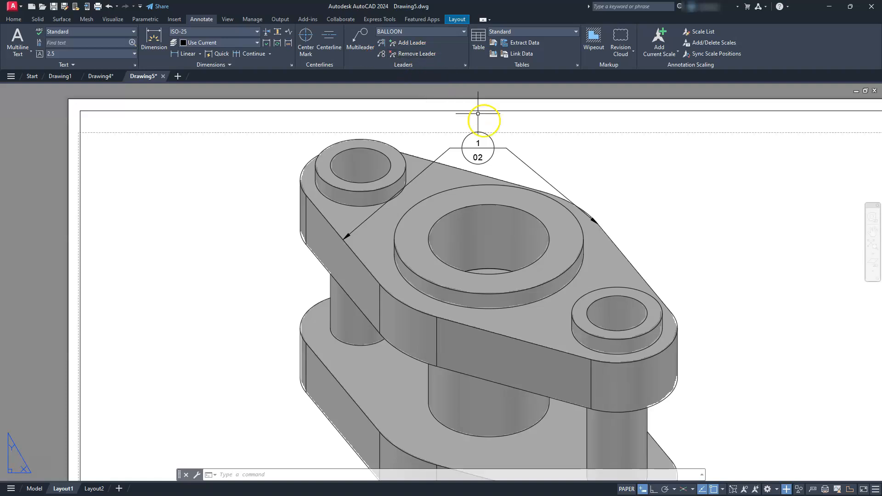
- Remove the leader pointing at the top plate's front-left slanted edge from the view 1 balloon
click(414, 54)
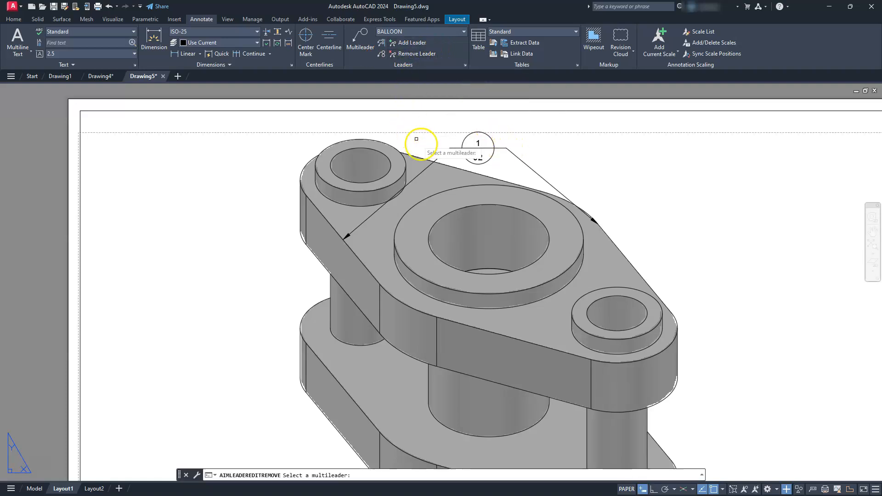
click(447, 154)
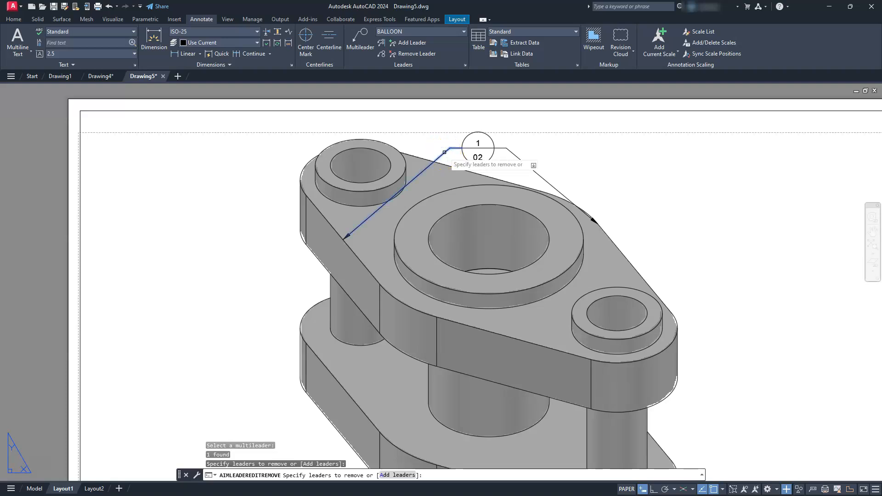
key(Return)
- Stretch the view 1 balloon's landing back out to the right of the top plate's rear rounded corner
click(486, 148)
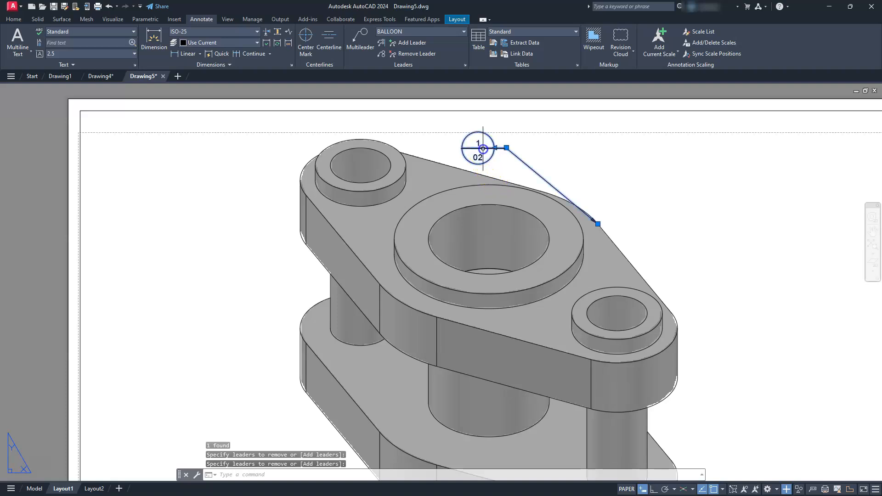
click(506, 147)
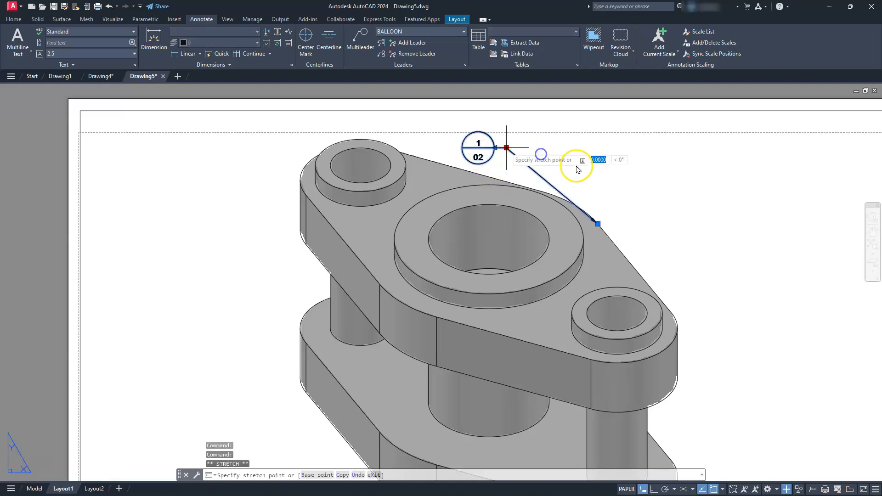
click(698, 189)
middle_drag(488, 281, 574, 182)
key(Escape)
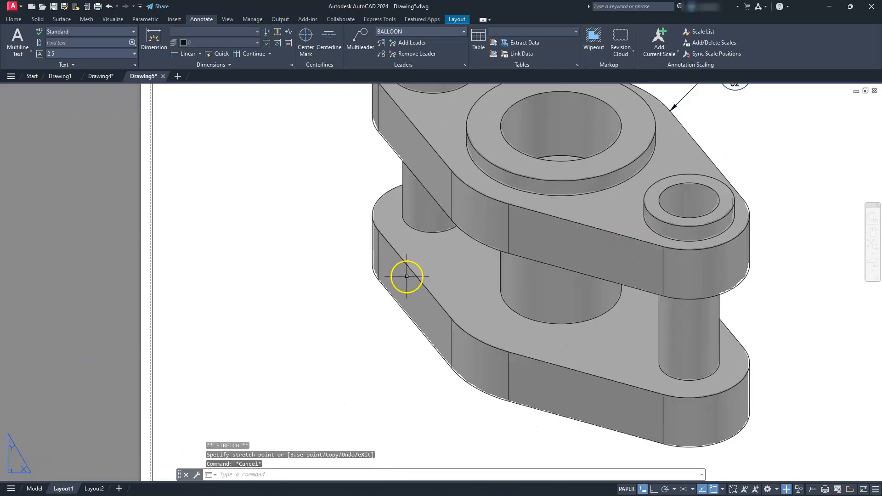
- Place a balloon multileader pointing at the bottom plate's lower front-left edge, with view number 2 and sheet number 03
click(357, 35)
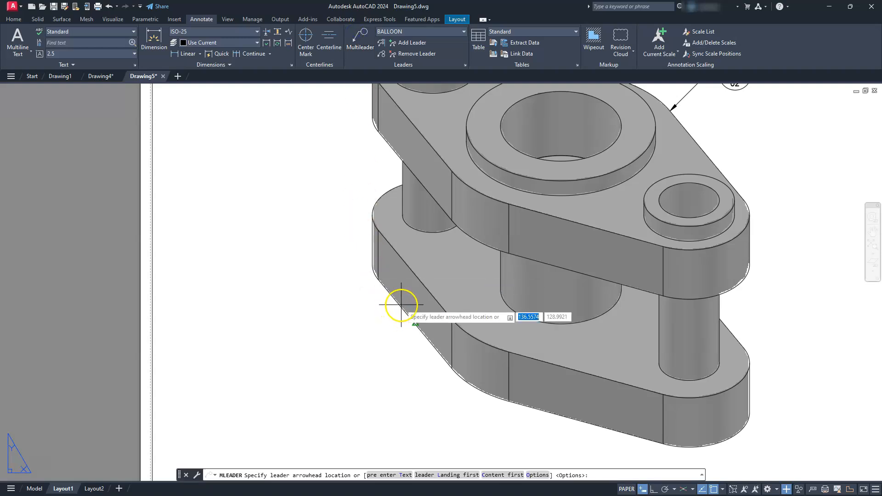
click(412, 326)
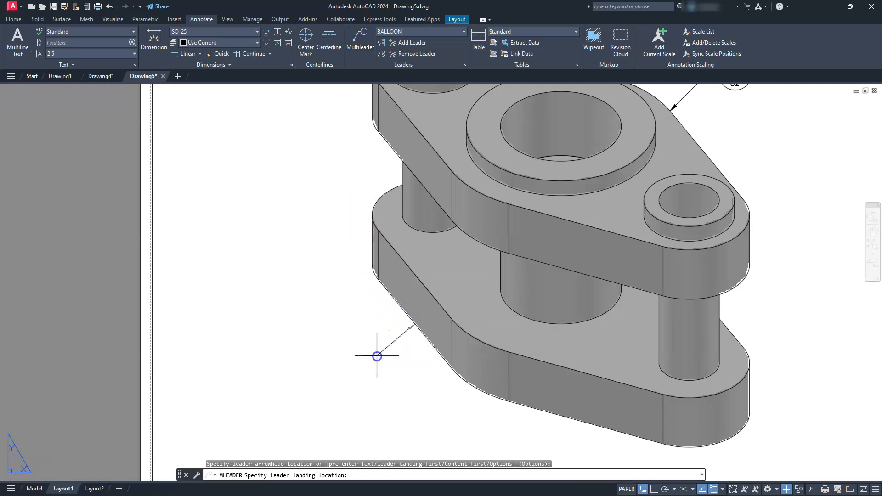
click(347, 325)
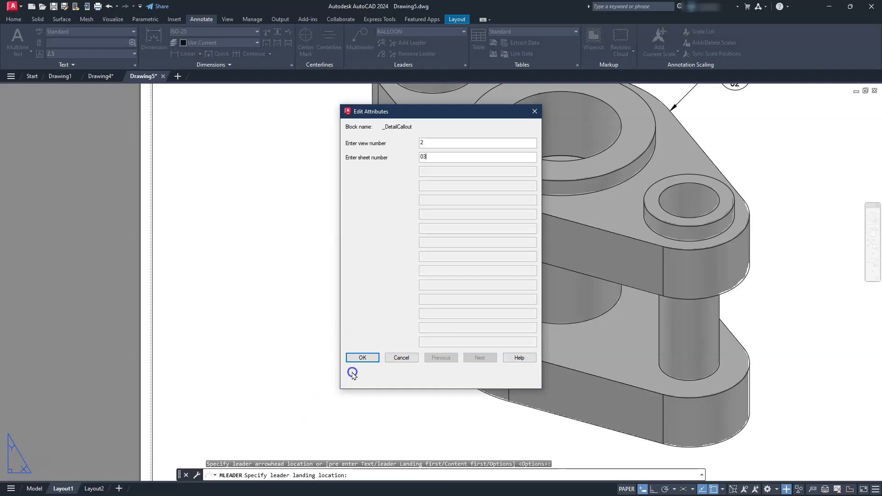
click(361, 357)
click(369, 366)
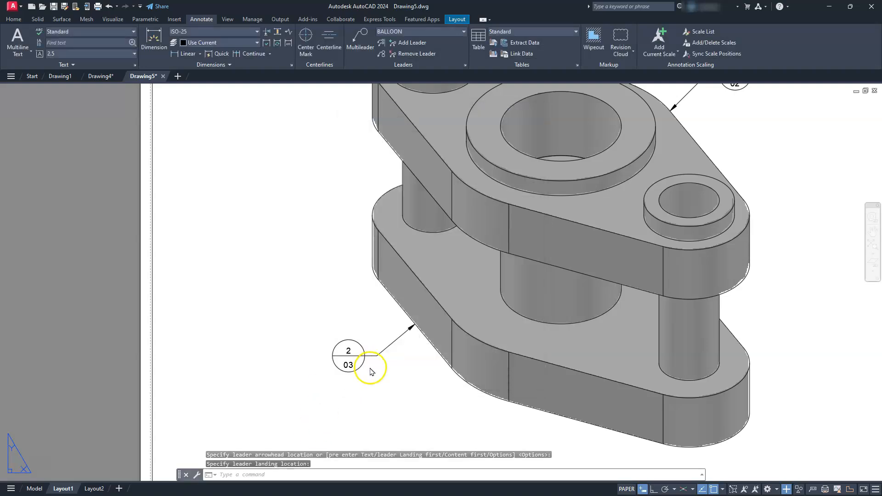
- Rename the Layout1 layout as SHEET 1 and fit the whole sheet in view
scroll(354, 329, down, 3)
mouse_move(515, 404)
middle_down()
mouse_move(549, 342)
mouse_move(521, 357)
middle_up()
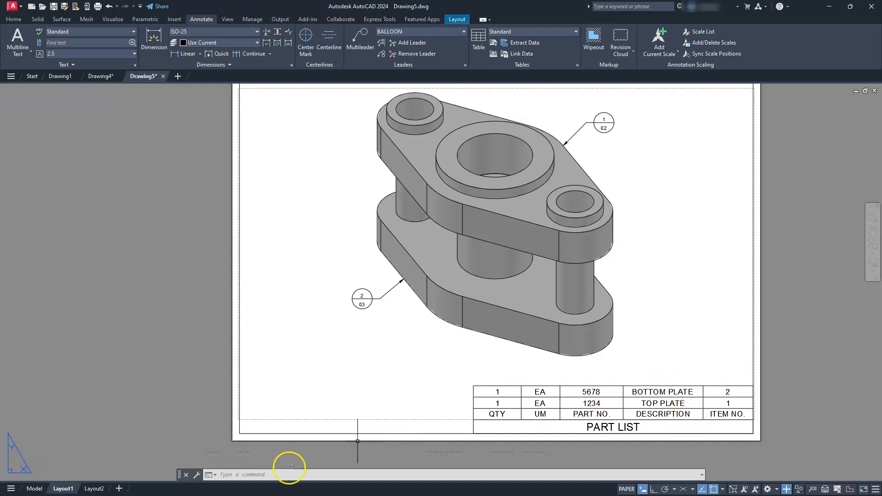
right_click(64, 490)
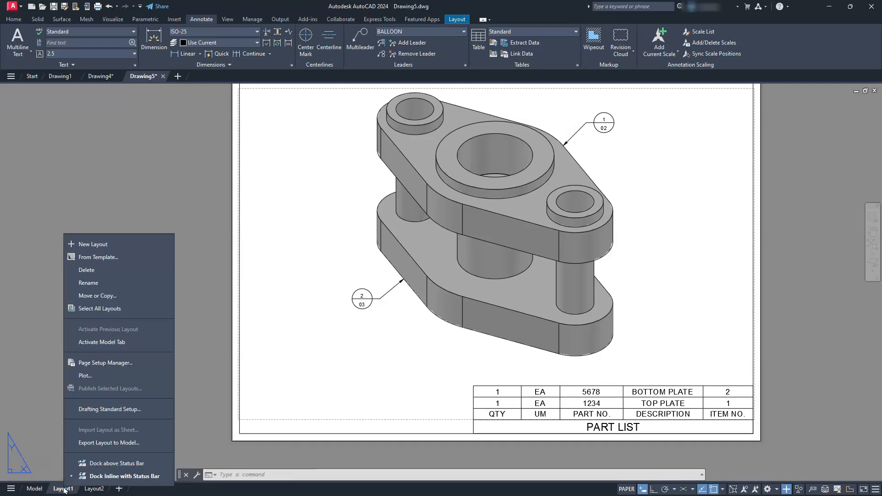
click(89, 279)
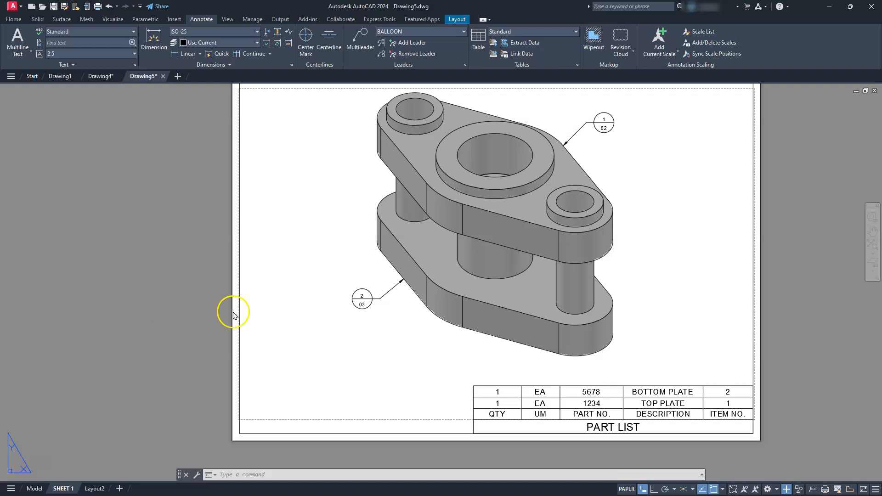
click(390, 348)
key(Escape)
key(Escape)
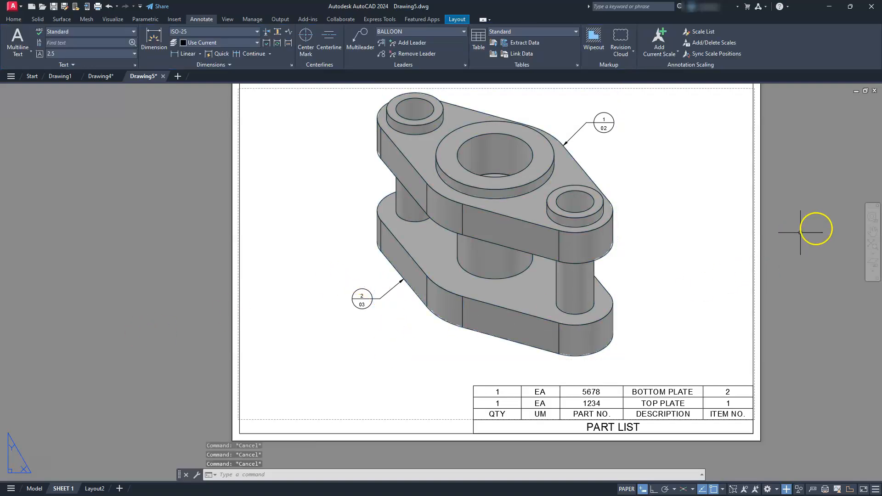
click(868, 244)
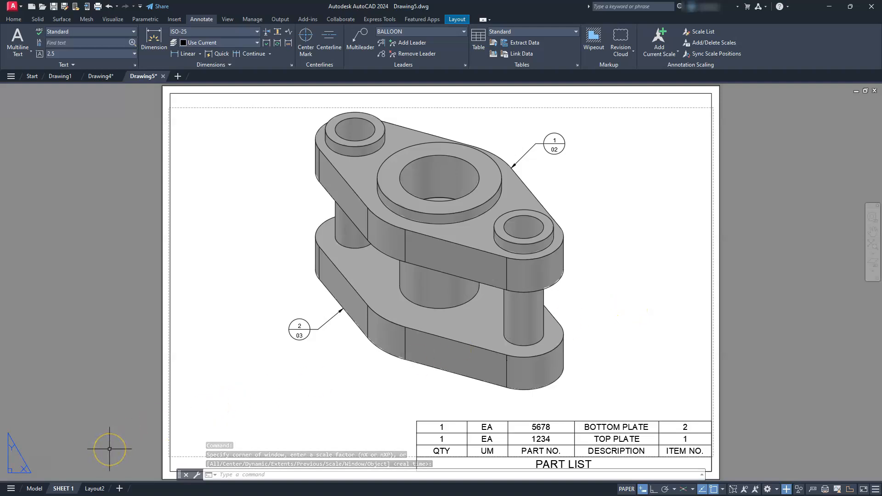
- Create a copy of the SHEET 1 layout and place it before Layout2
click(93, 489)
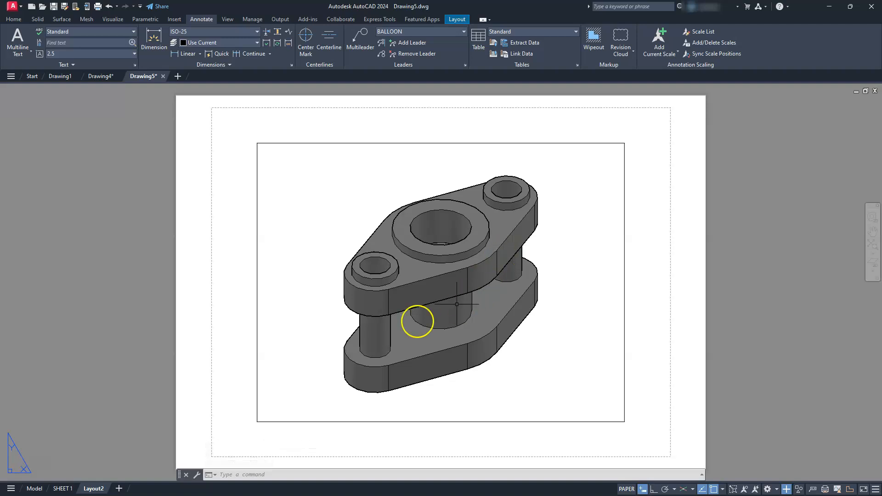
click(62, 490)
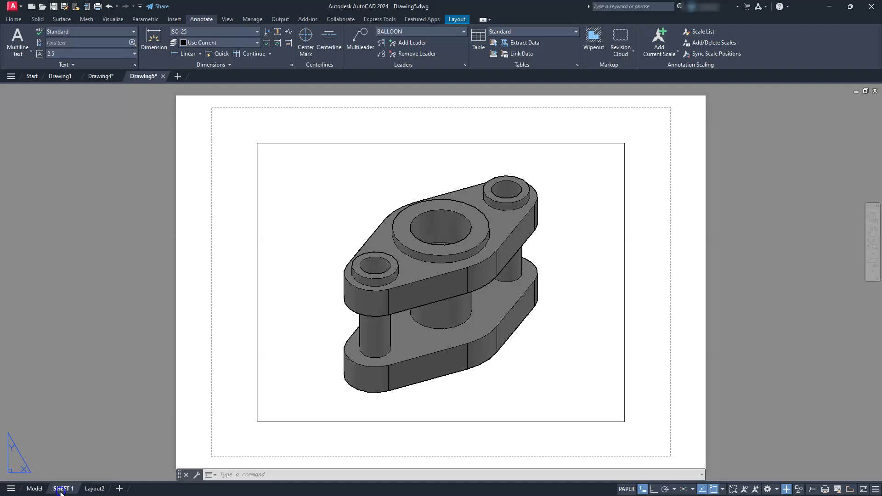
right_click(62, 489)
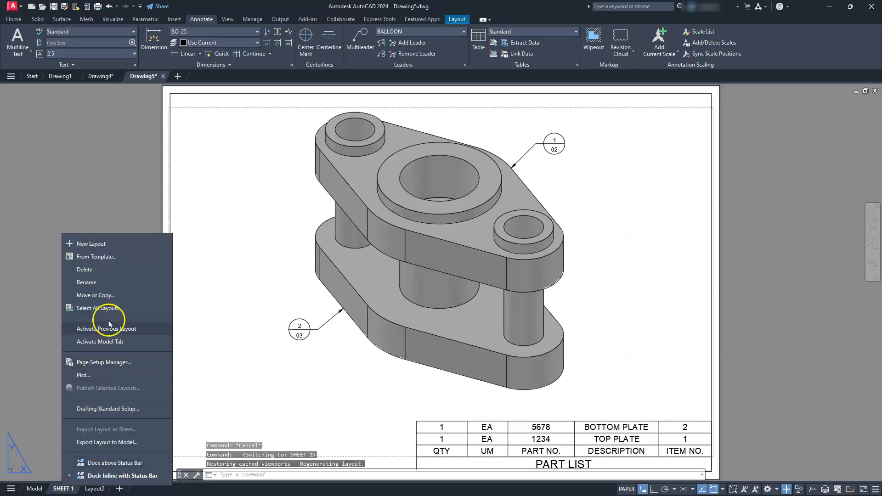
click(106, 295)
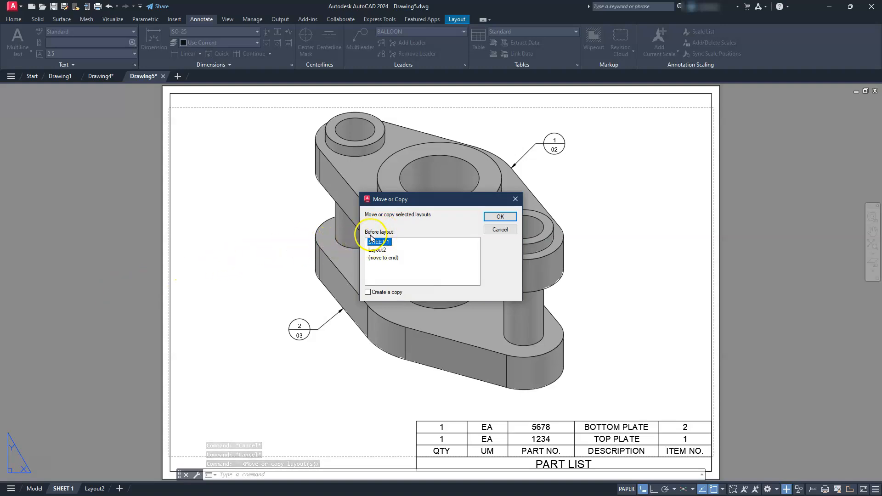
click(373, 250)
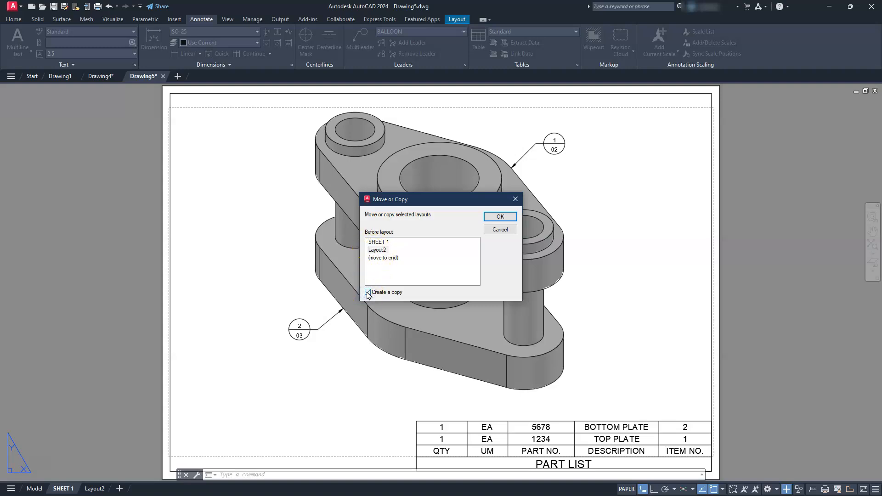
click(501, 216)
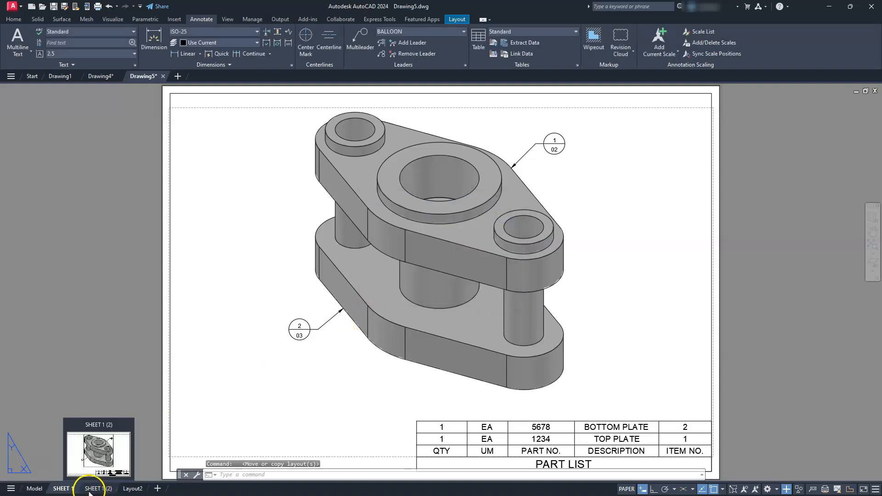
- Switch to the copied SHEET 1 (2) layout and rename it as SHEET 2
click(98, 489)
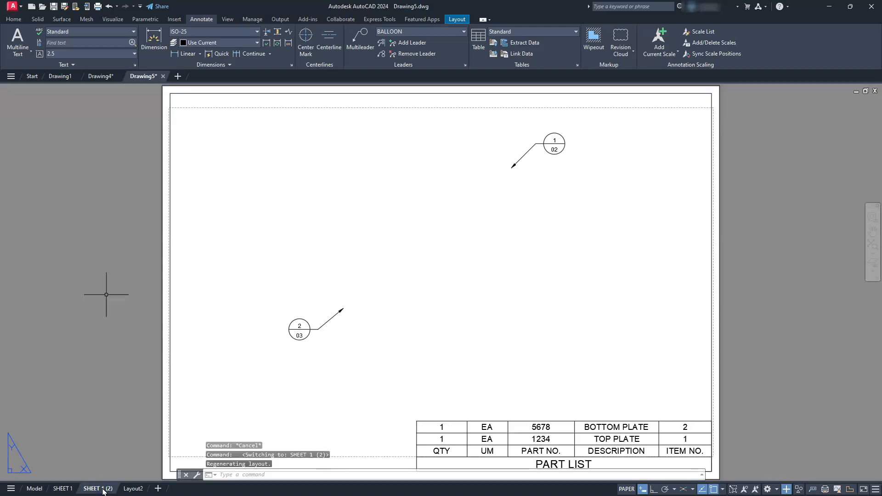
right_click(104, 490)
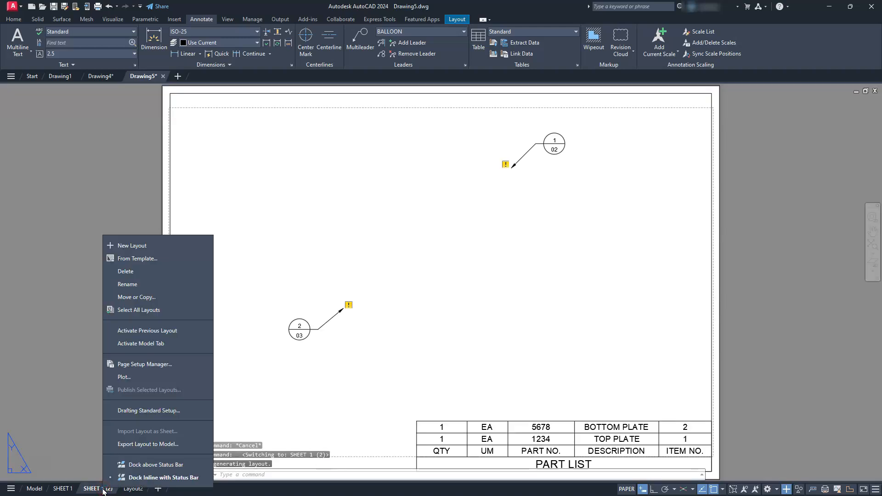
click(129, 285)
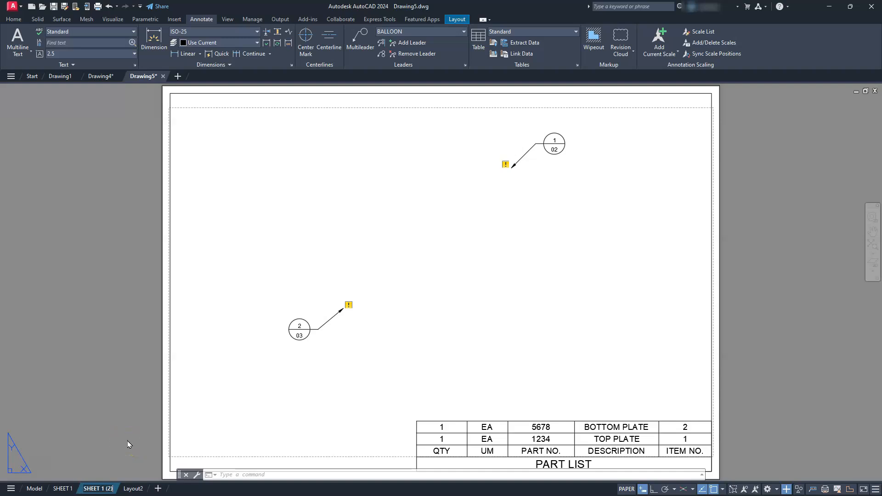
key(BackSpace)
key(BackSpace)
key(BackSpace)
key(BackSpace)
key(BackSpace)
text(2)
key(Return)
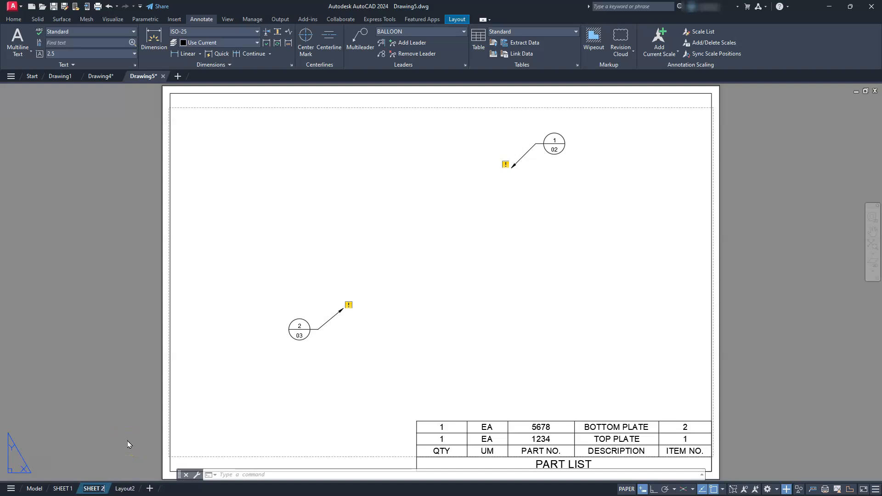
click(122, 363)
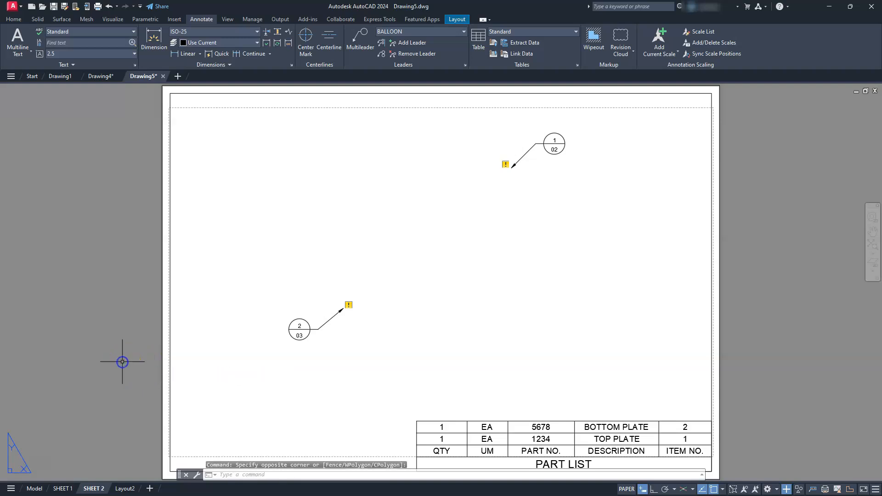
key(Escape)
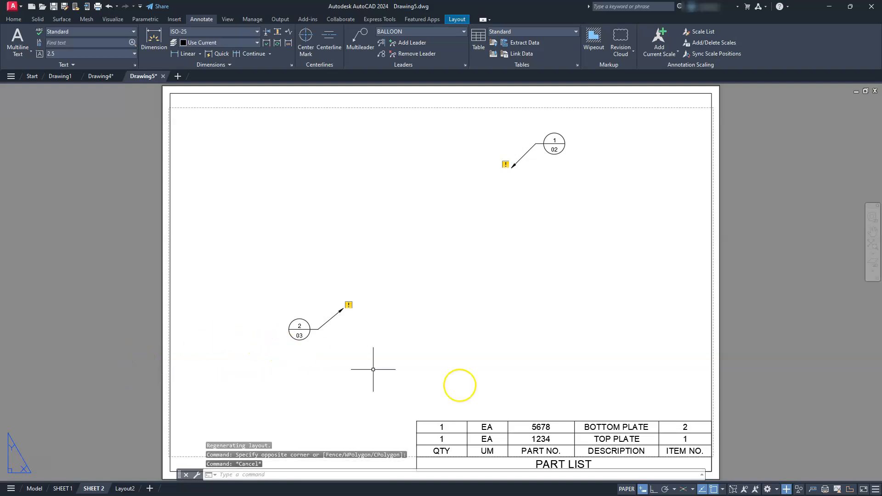
click(442, 428)
key(Escape)
middle_drag(412, 418, 441, 347)
click(454, 373)
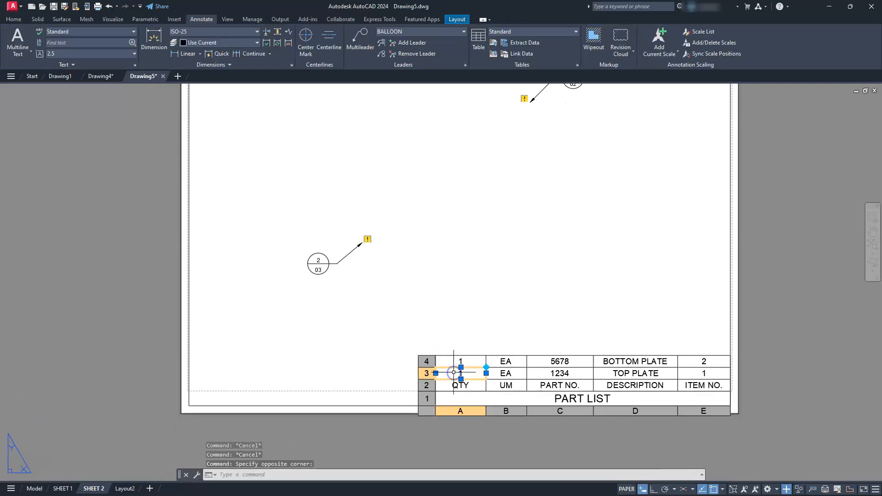
click(402, 332)
key(Escape)
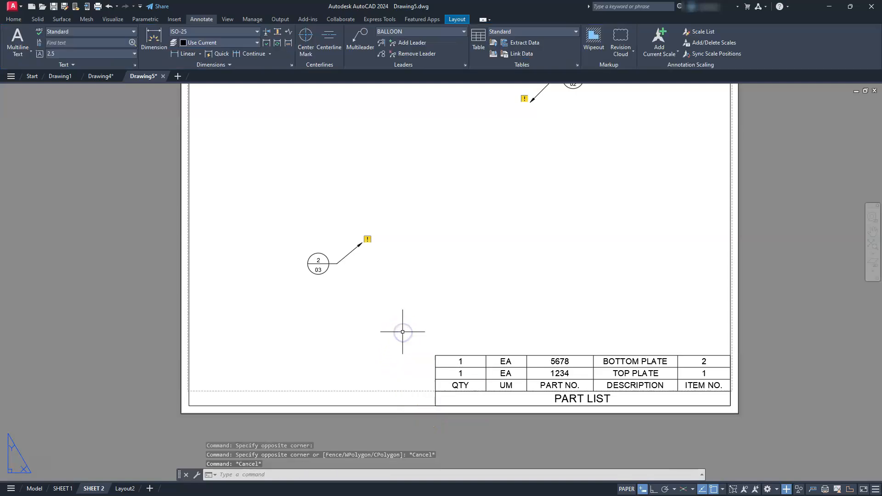
- Erase the part list table and both numbered balloons from the SHEET 2 layout
text(E)
key(Return)
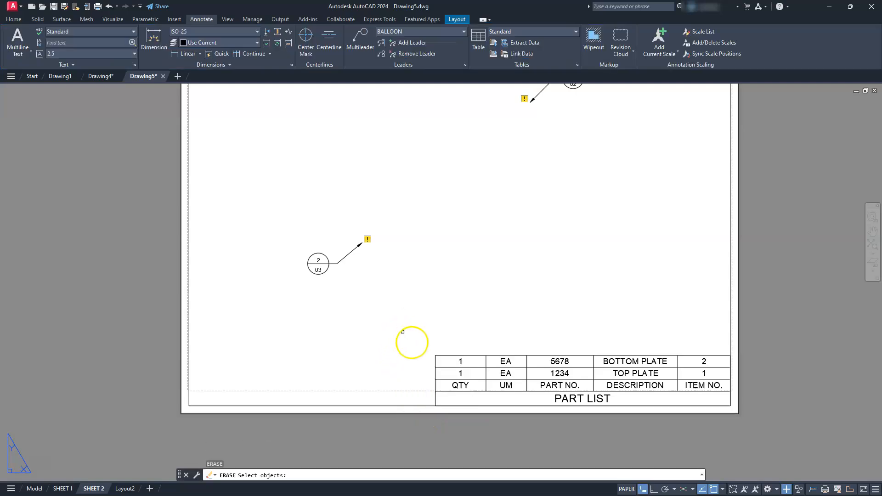
click(443, 359)
middle_drag(395, 309, 345, 381)
click(274, 321)
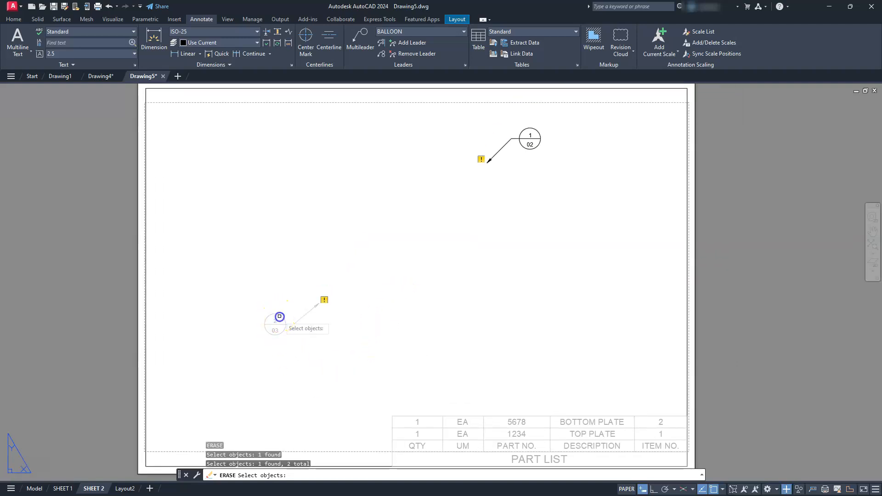
click(512, 136)
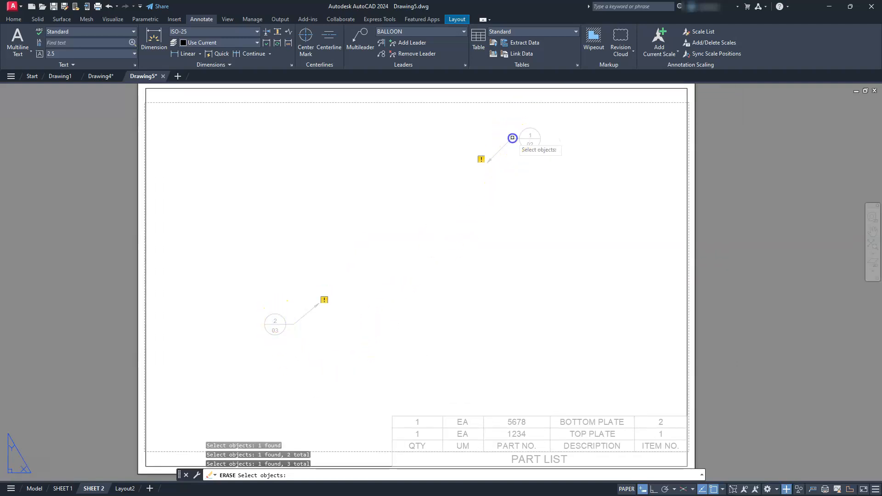
click(446, 288)
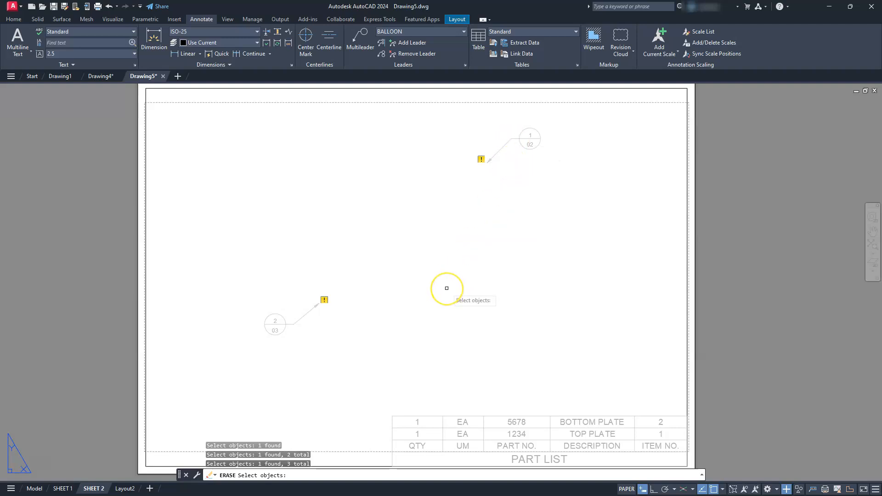
right_click(447, 287)
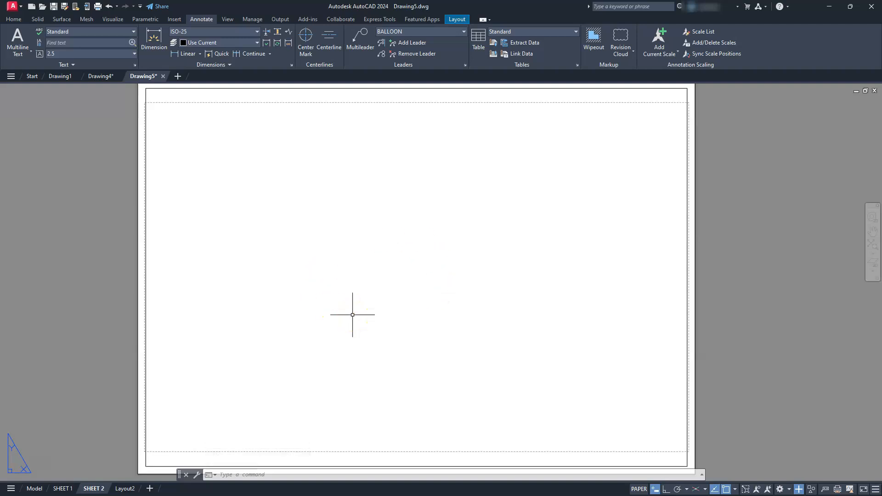
click(459, 21)
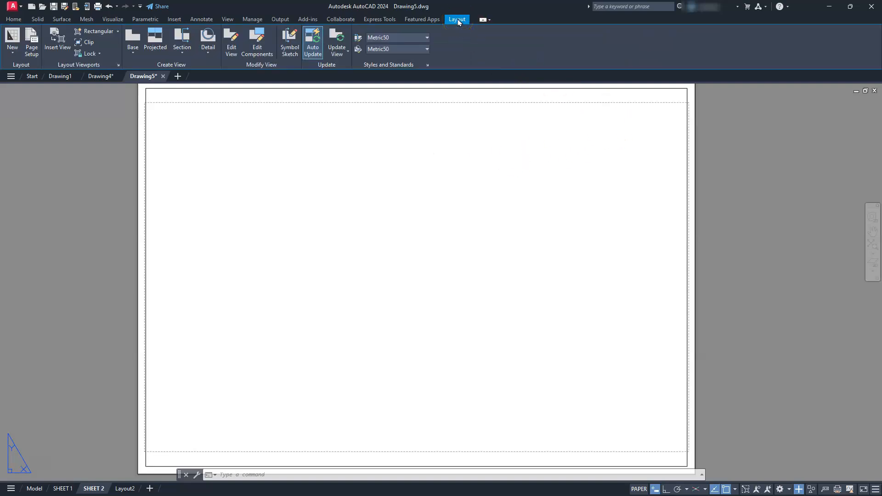
click(14, 21)
click(758, 52)
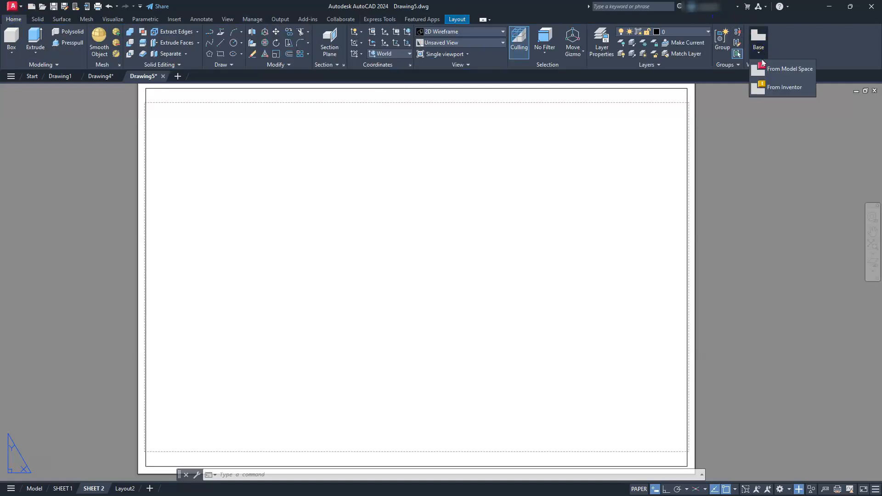
click(776, 69)
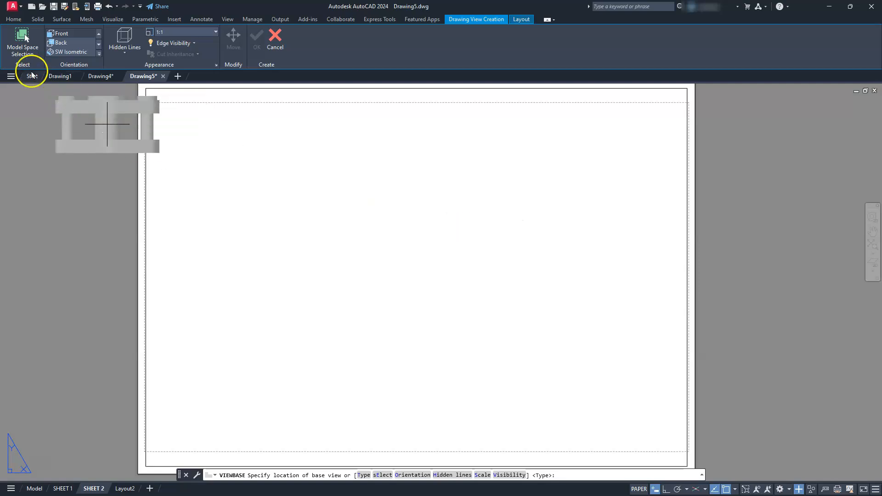
click(22, 36)
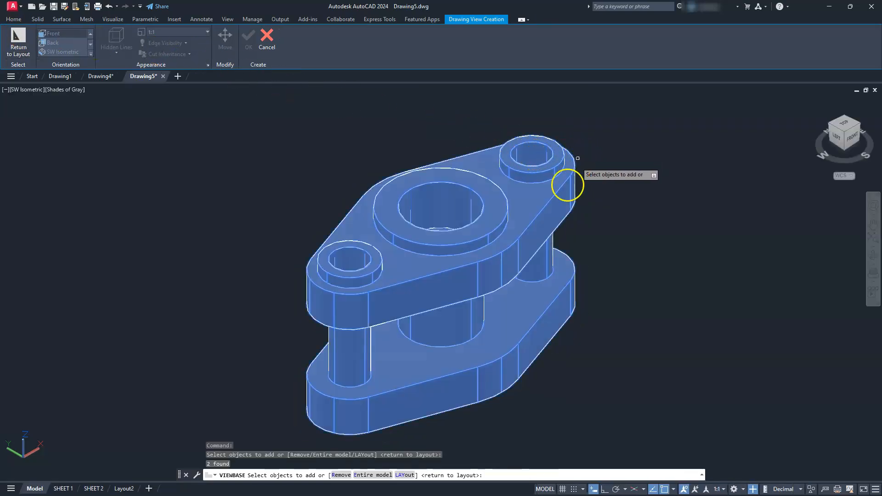
shift+click(571, 272)
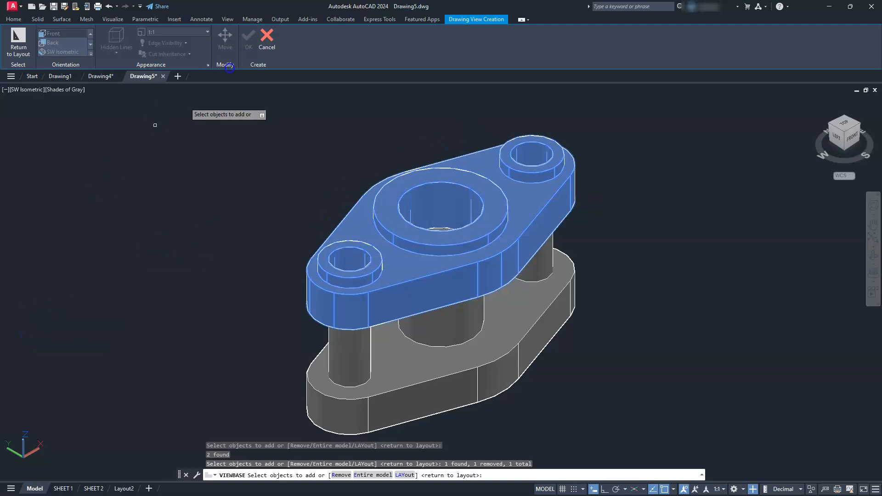
click(19, 37)
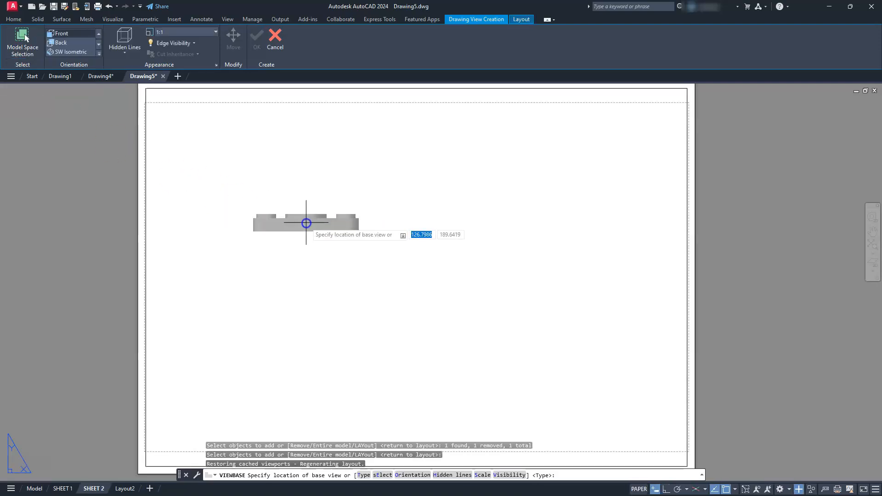
click(98, 36)
click(85, 43)
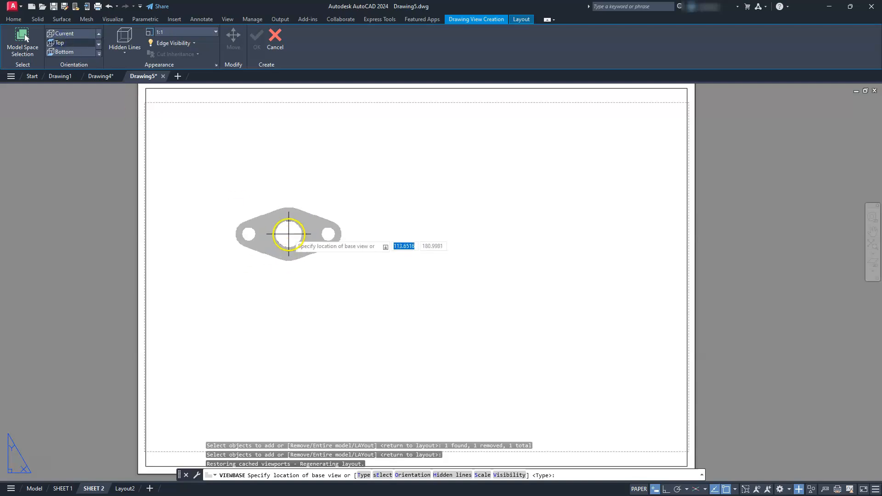
click(215, 32)
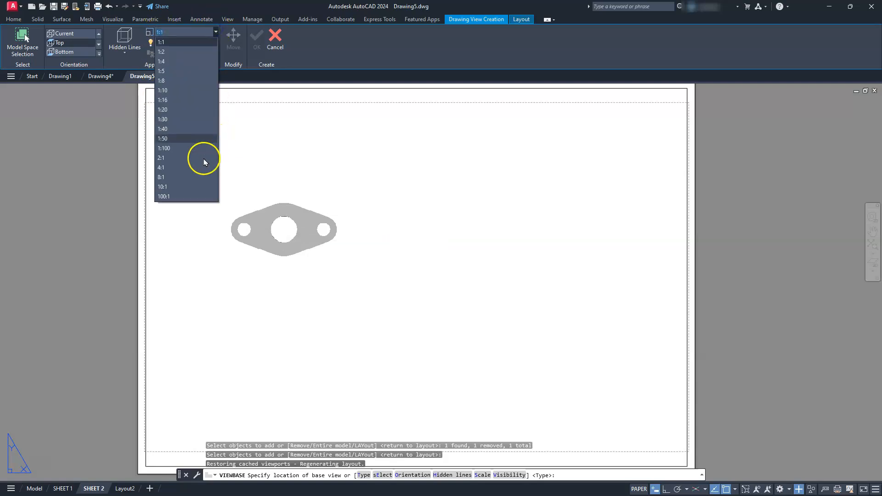
click(180, 161)
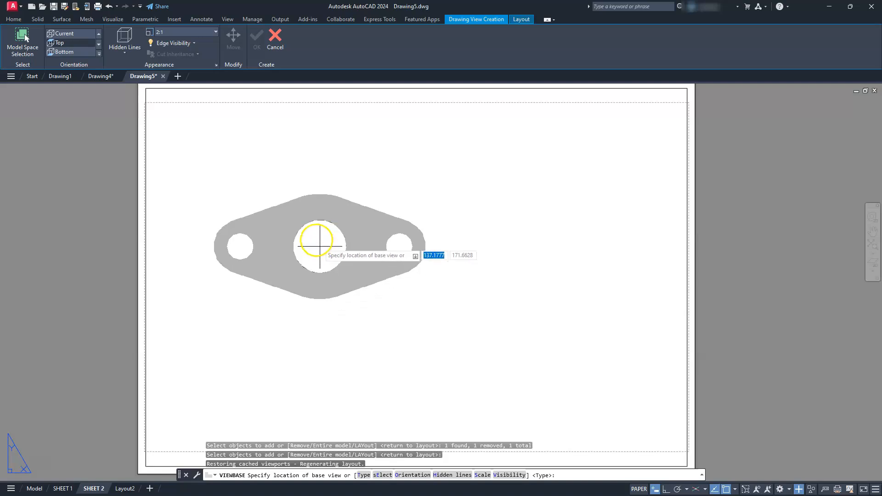
click(304, 223)
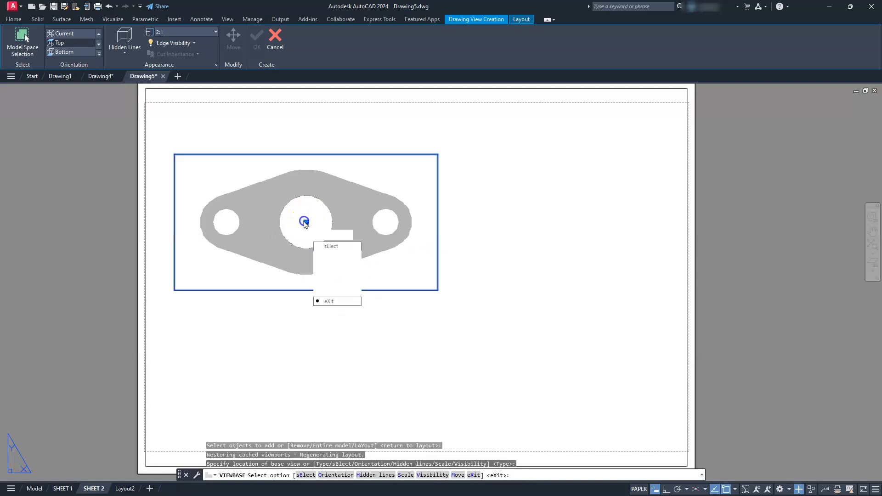
key(Return)
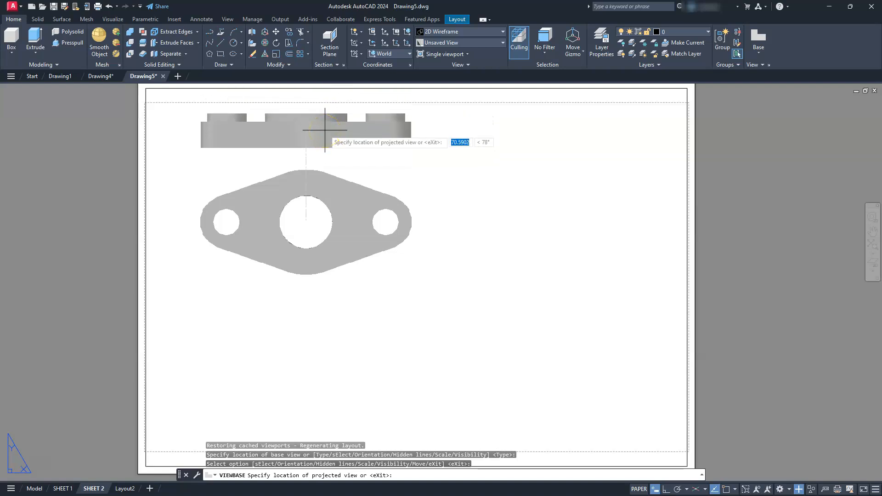
click(325, 130)
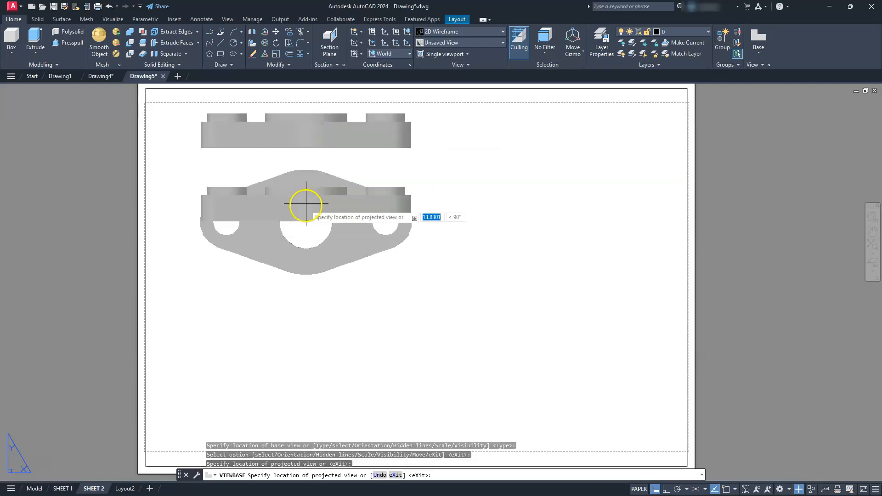
key(Escape)
key(Escape)
key(Escape)
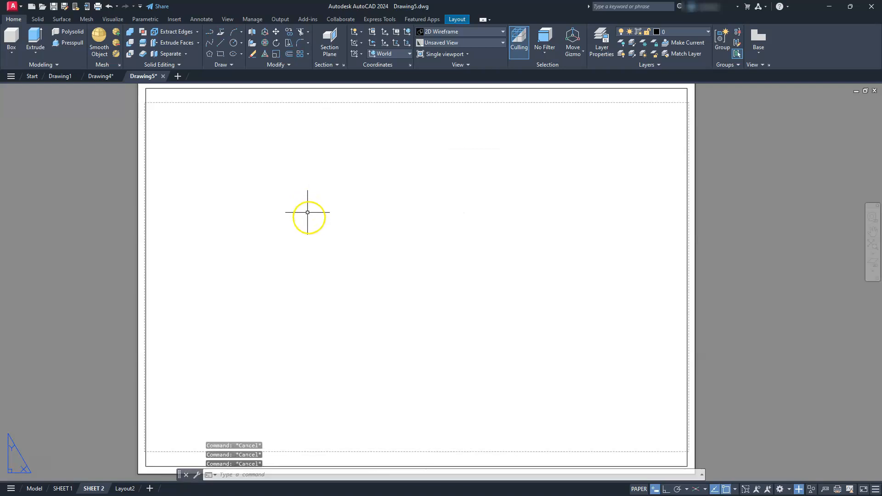
- Start a base view from model space on SHEET 2 with the bottom plate excluded, leaving only the top plate
middle_drag(368, 303, 384, 259)
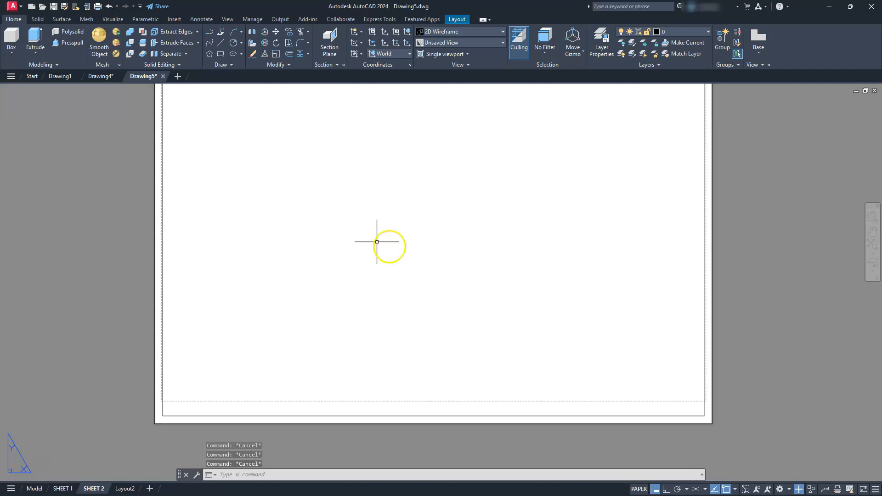
click(757, 36)
click(787, 69)
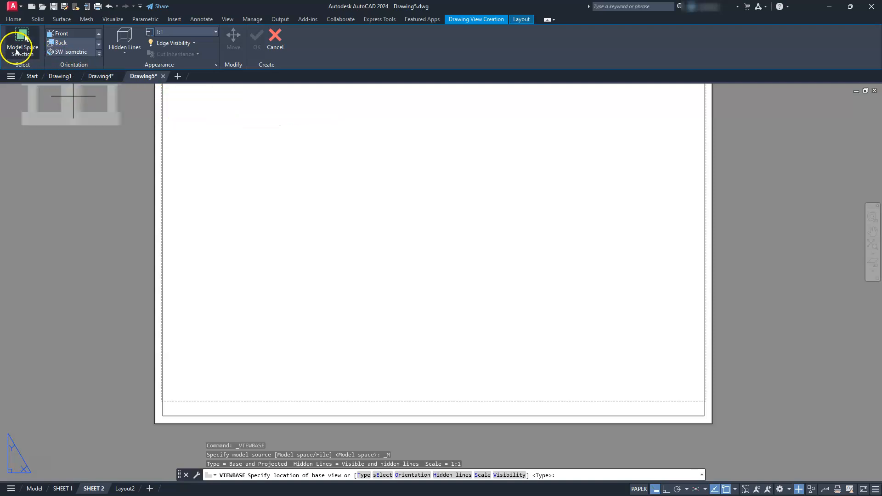
click(22, 39)
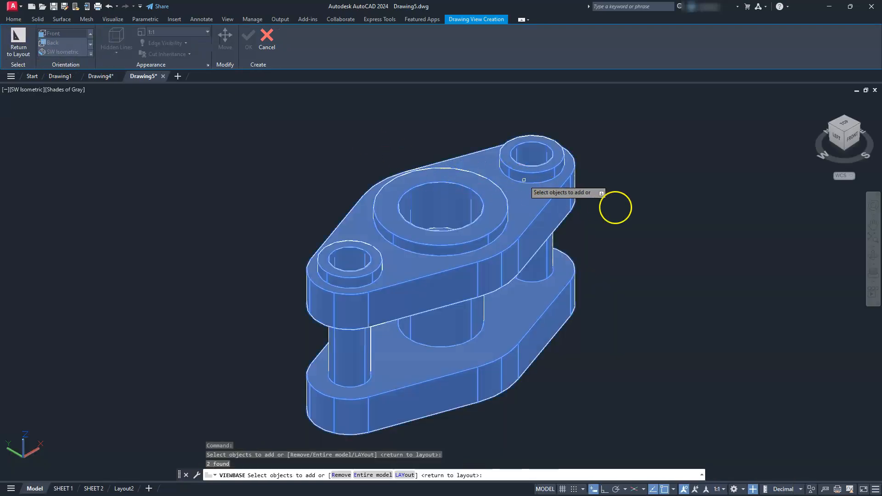
shift+click(566, 291)
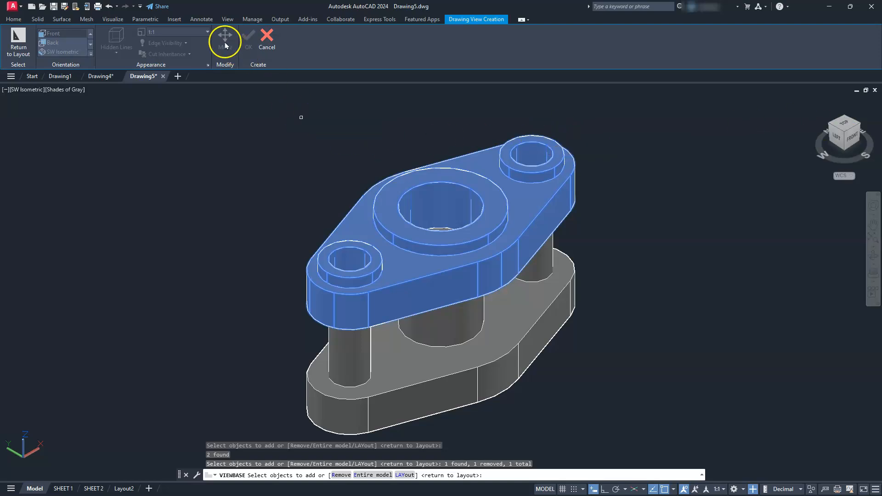
click(42, 57)
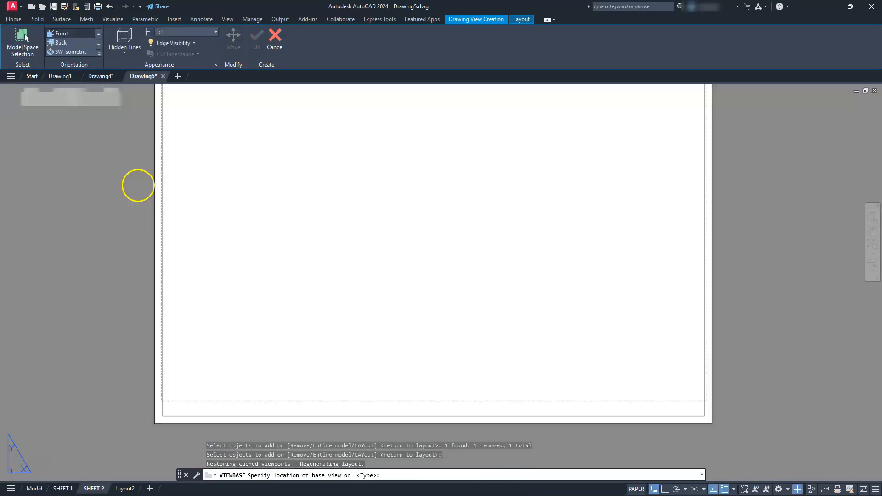
- Place the top plate's front base view at 2:1 scale in the lower-left area of the sheet
click(215, 32)
click(181, 158)
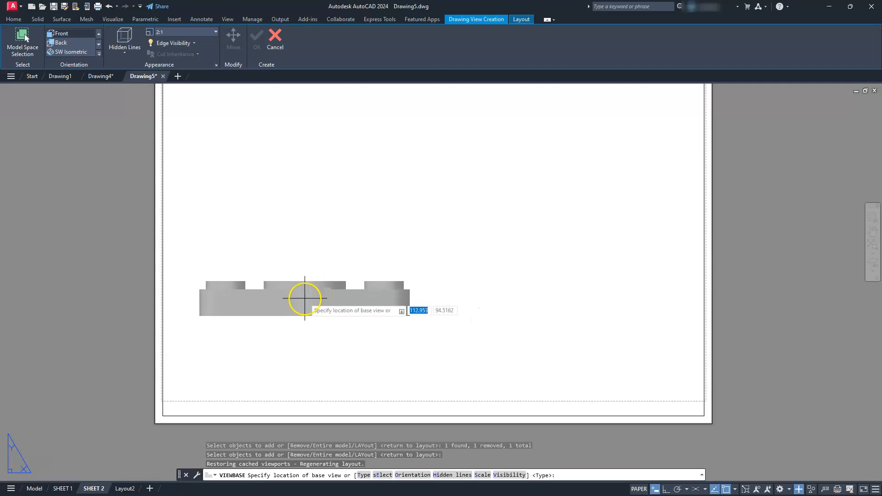
click(305, 299)
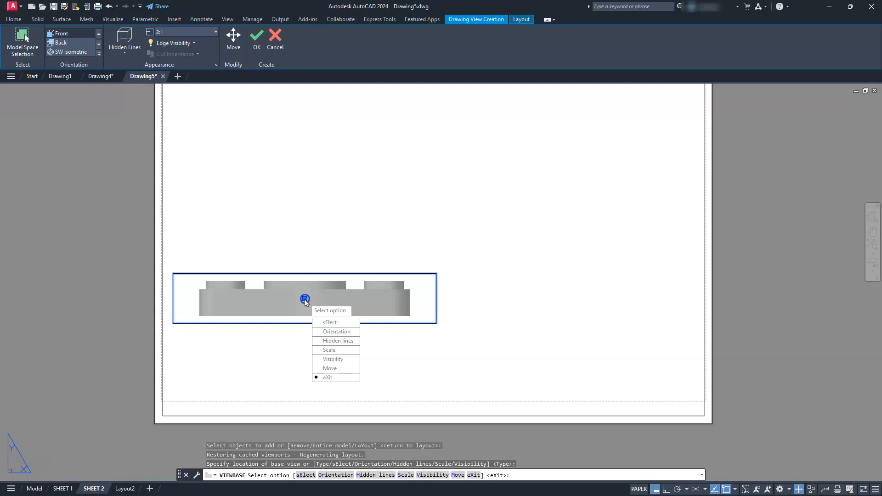
key(Return)
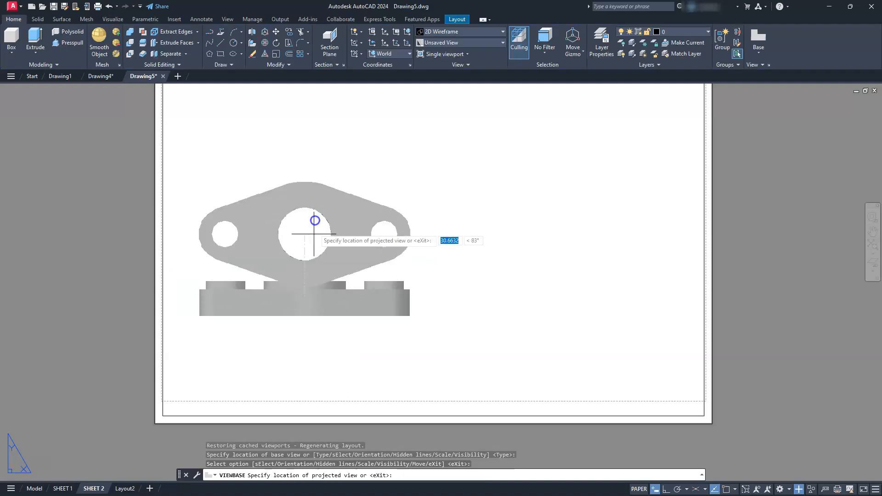
- Place a projected view above the front view, finish the view creation, and erase that projected view
click(318, 157)
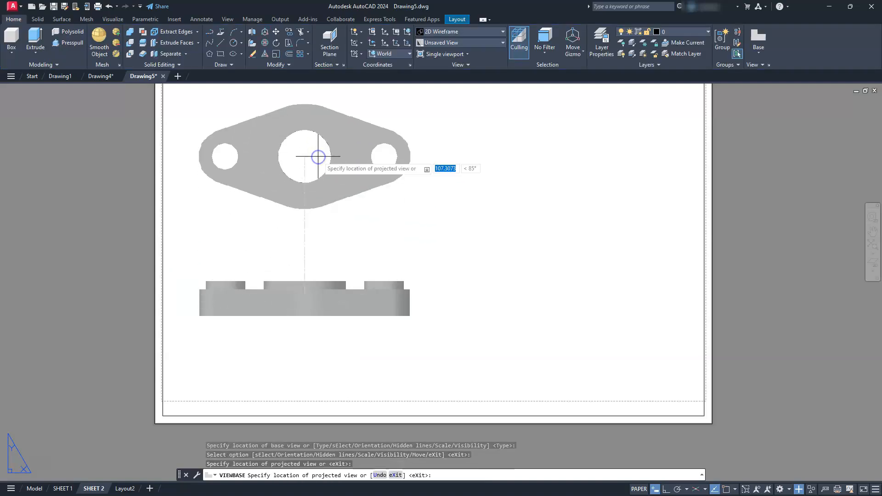
key(Return)
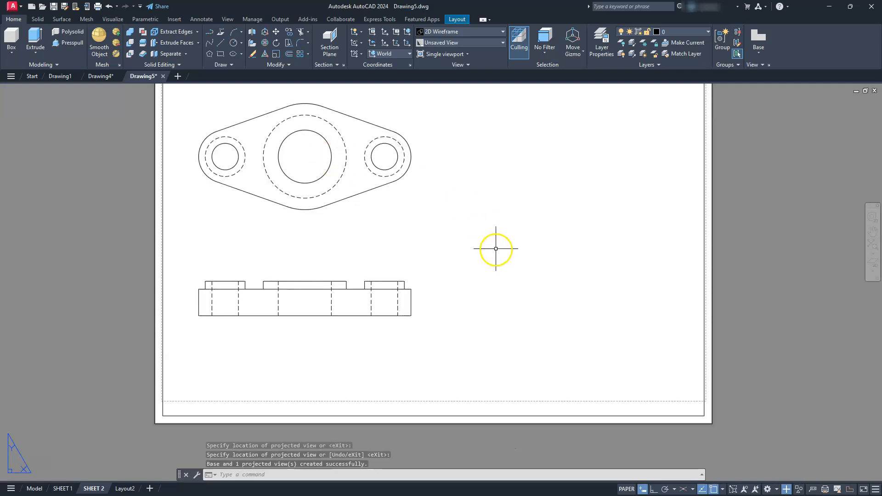
middle_drag(402, 306, 460, 322)
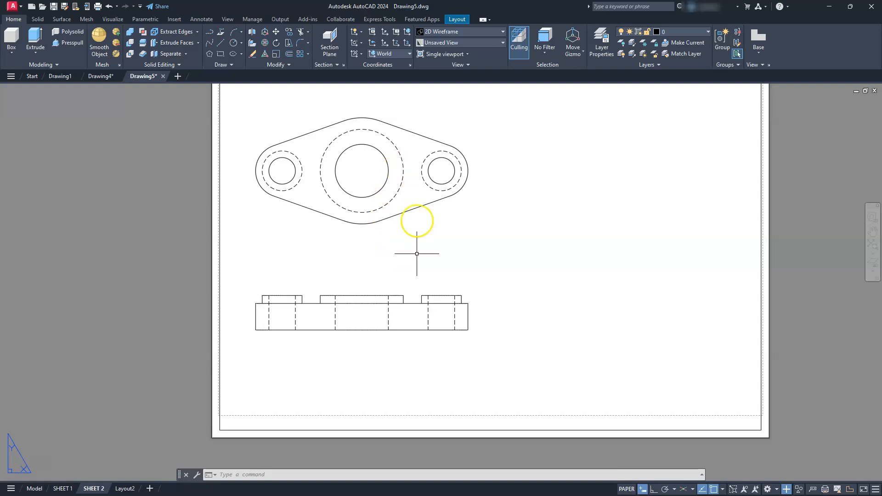
click(393, 199)
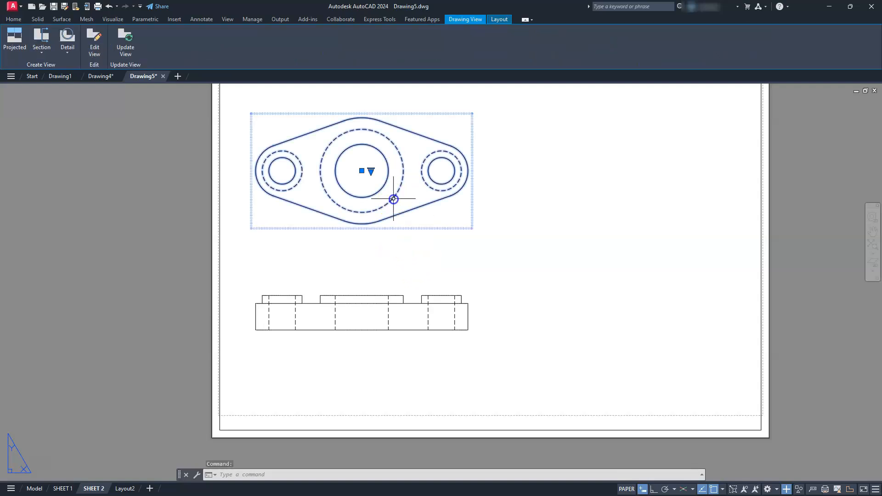
key(Delete)
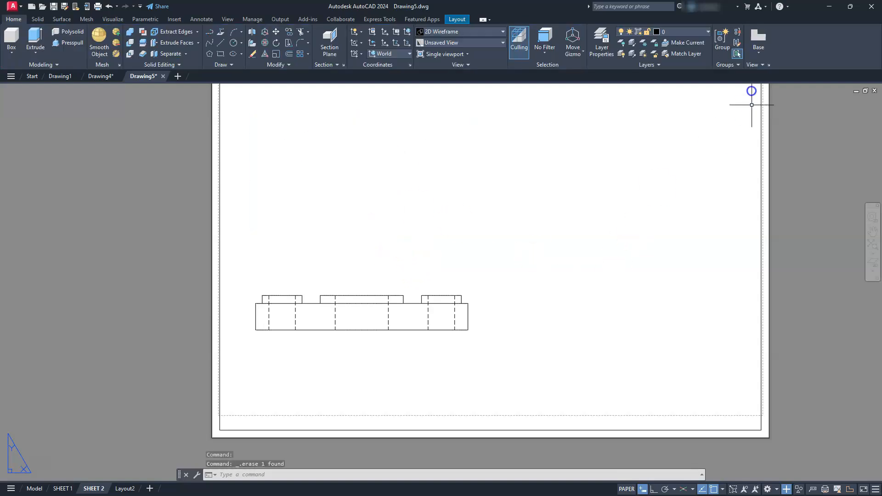
- Create a projected view of the top plate directly below the front view
click(451, 19)
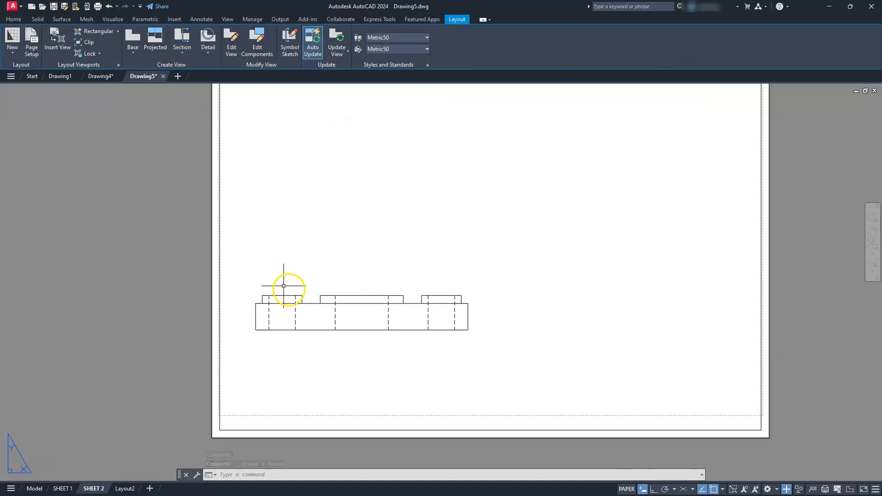
click(316, 308)
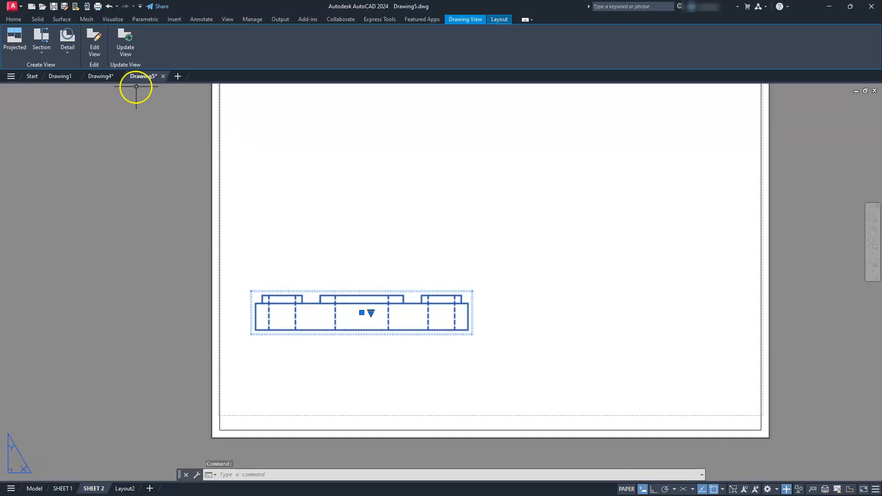
click(14, 39)
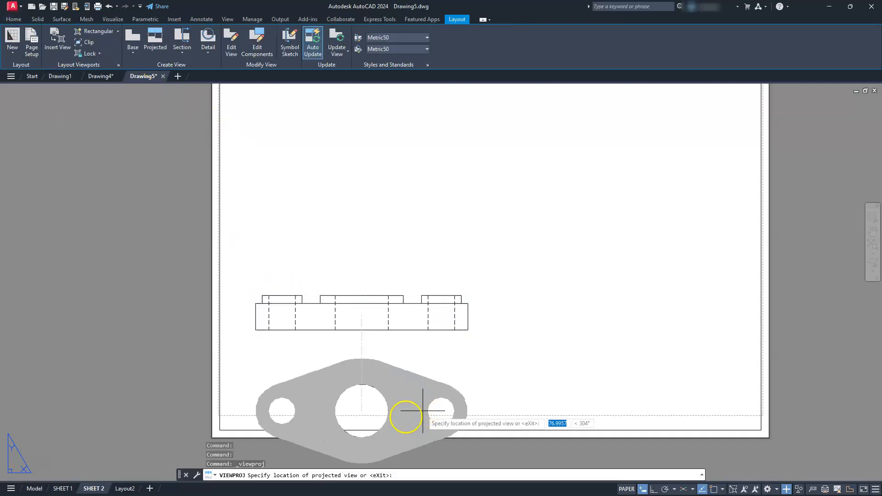
click(393, 415)
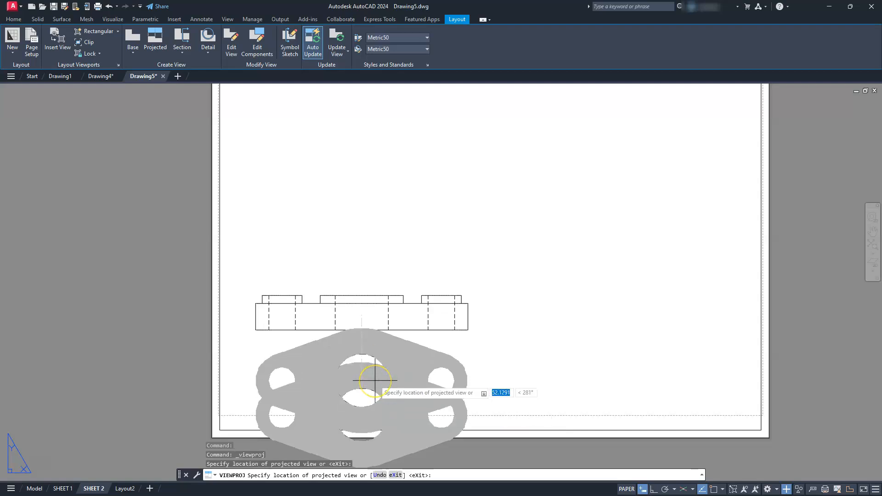
key(Return)
- Move the front view up into the upper-left area of the sheet
middle_drag(401, 322, 456, 335)
scroll(457, 335, up, 2)
scroll(455, 333, down, 2)
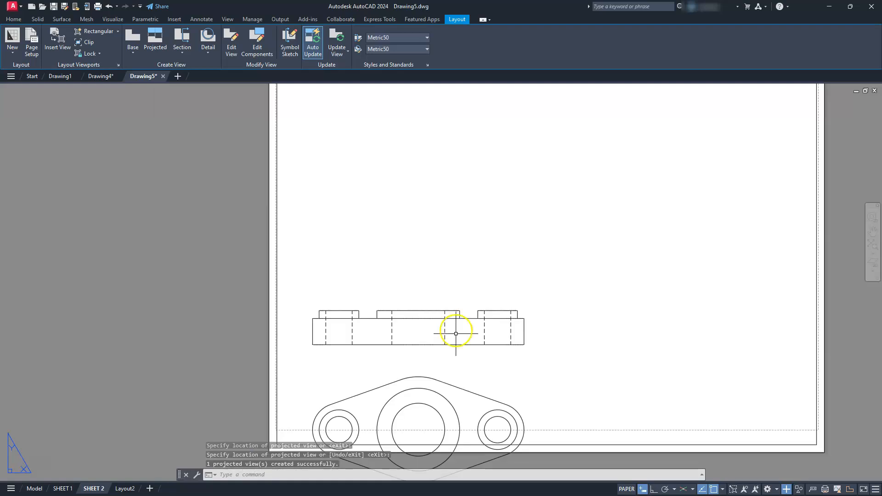
scroll(455, 310, down, 4)
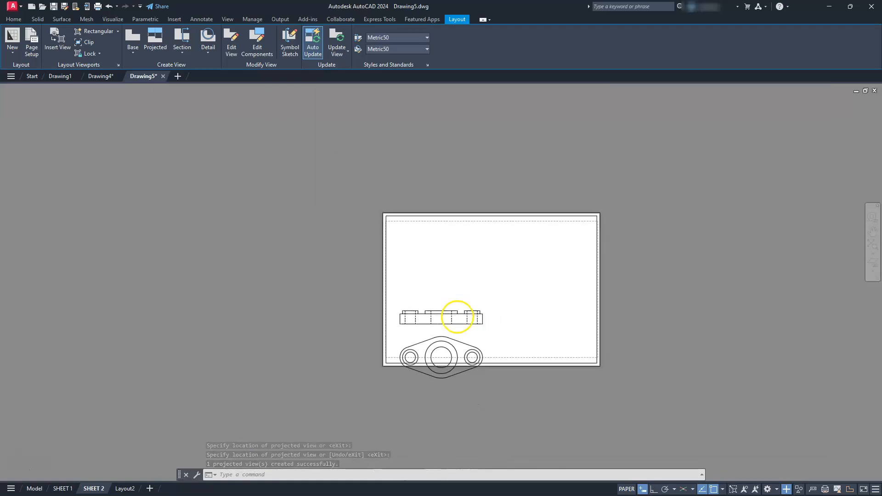
scroll(457, 317, up, 2)
click(457, 316)
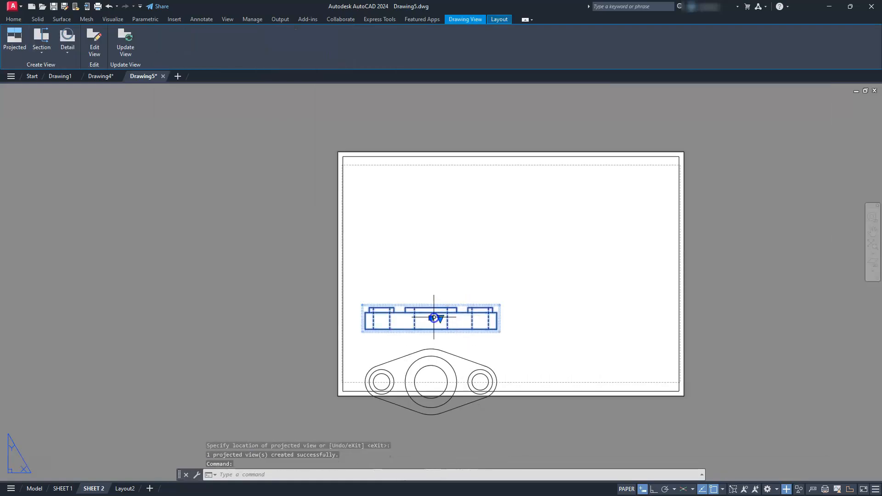
click(434, 317)
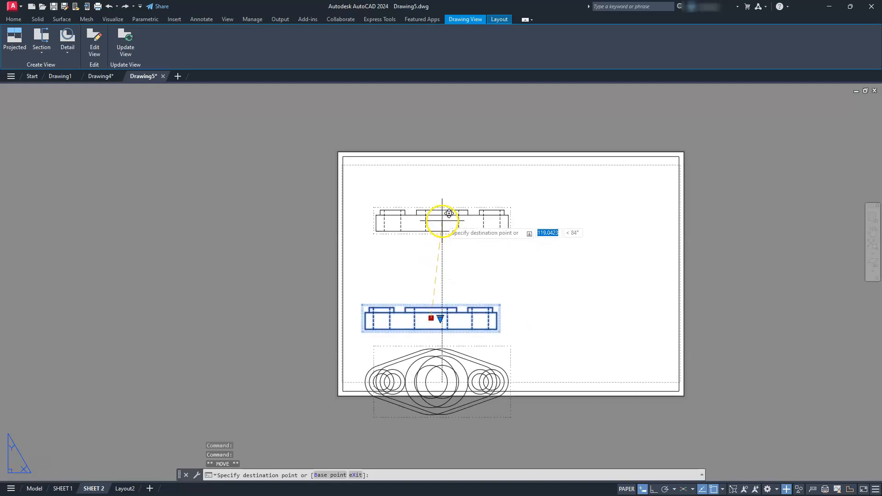
click(441, 221)
- Move the projected plan view up inside the sheet border, keeping it aligned below the front view
click(447, 374)
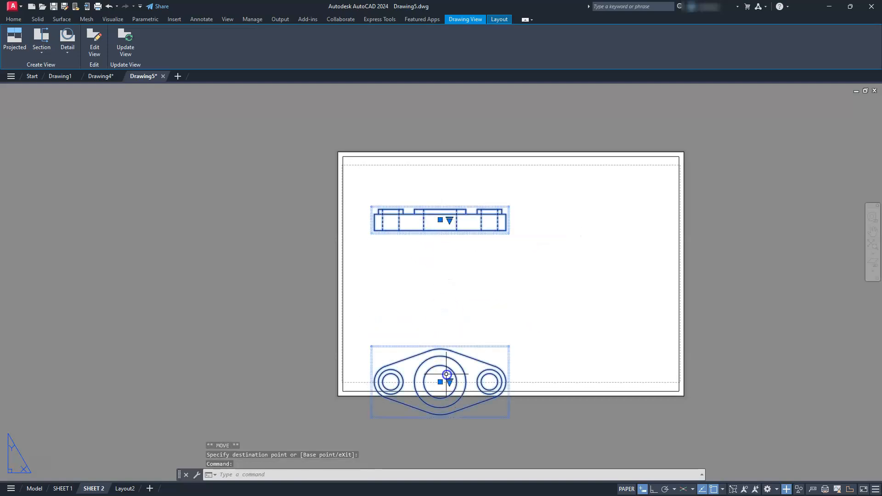
click(440, 381)
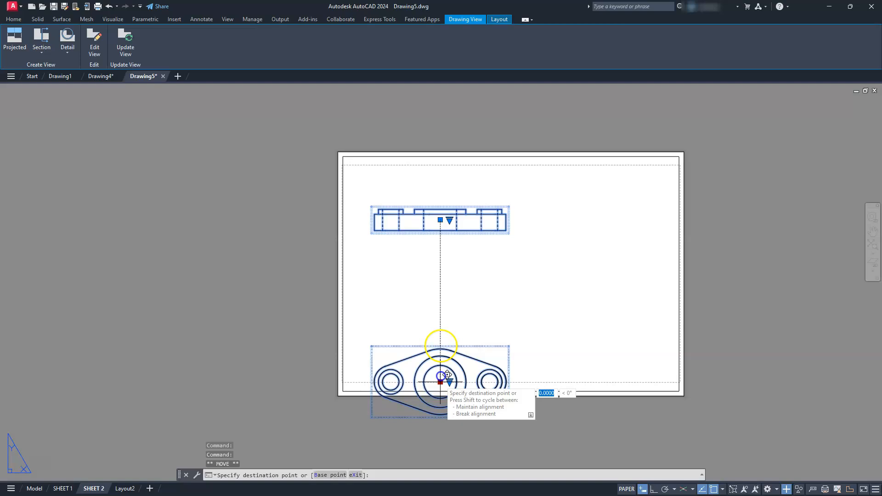
click(444, 312)
key(Escape)
key(Escape)
key(Escape)
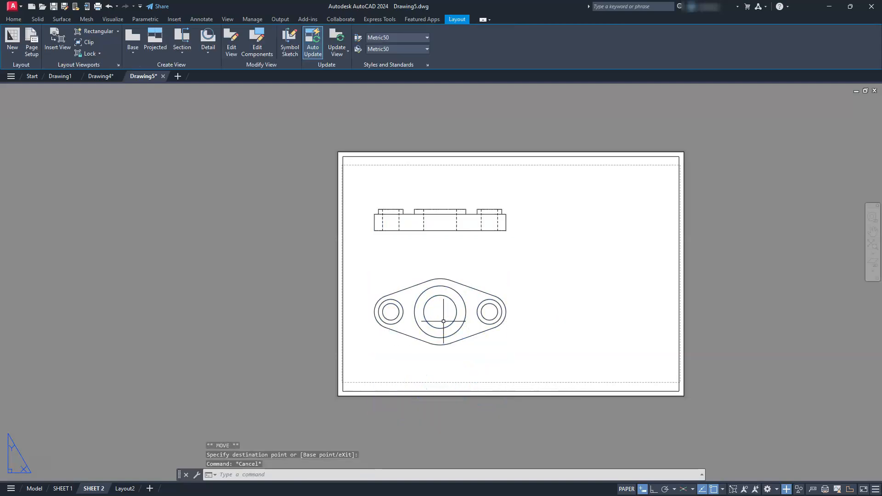
- Create an isometric view projected from the front view and place it in the lower-right area of the sheet
click(457, 20)
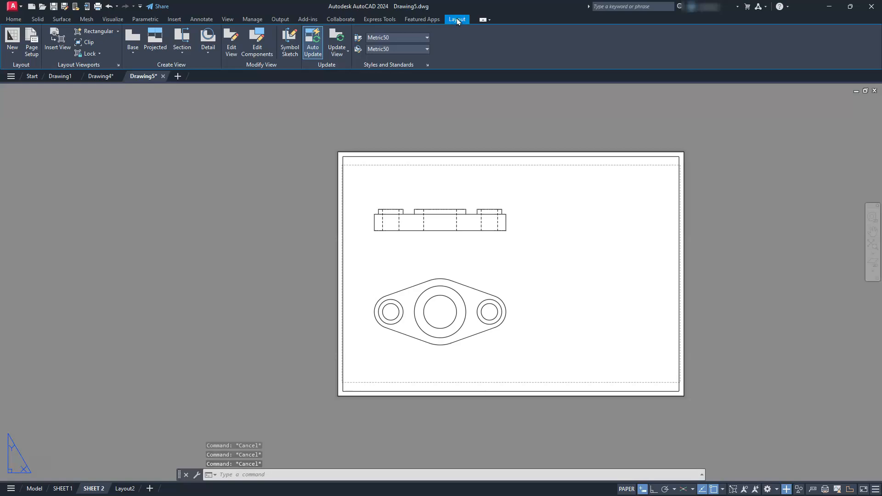
click(405, 212)
click(14, 38)
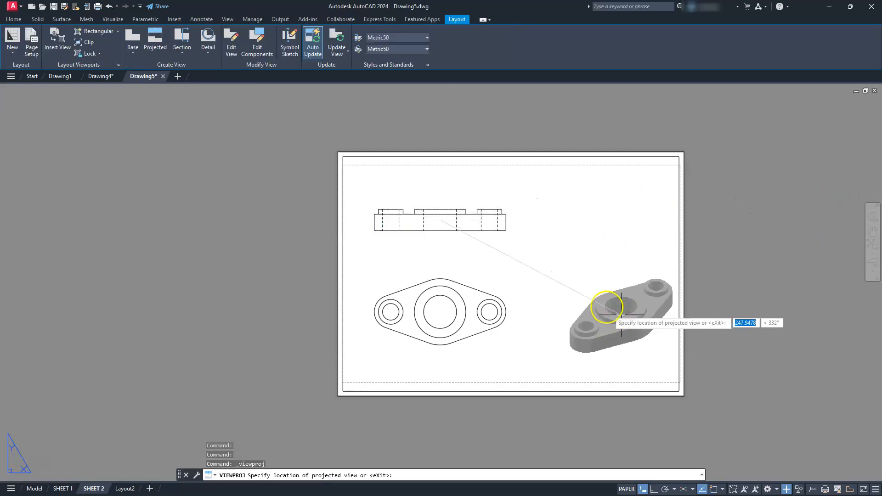
click(601, 283)
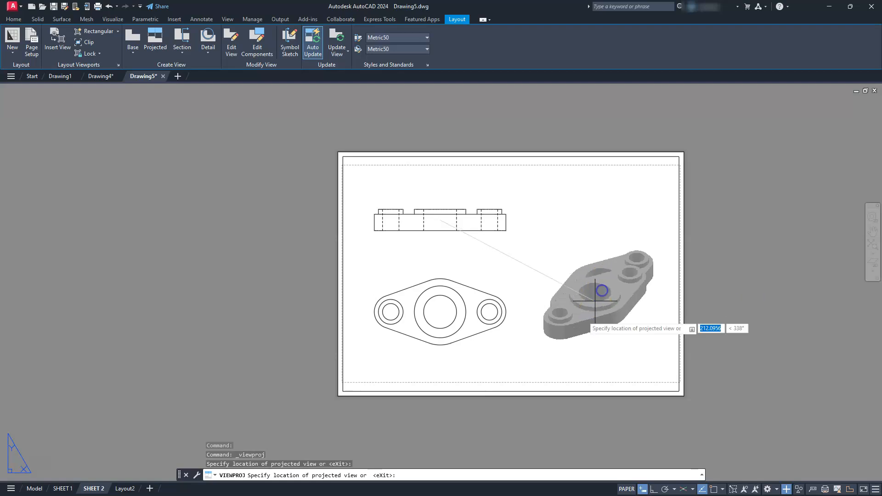
right_click(555, 340)
click(574, 345)
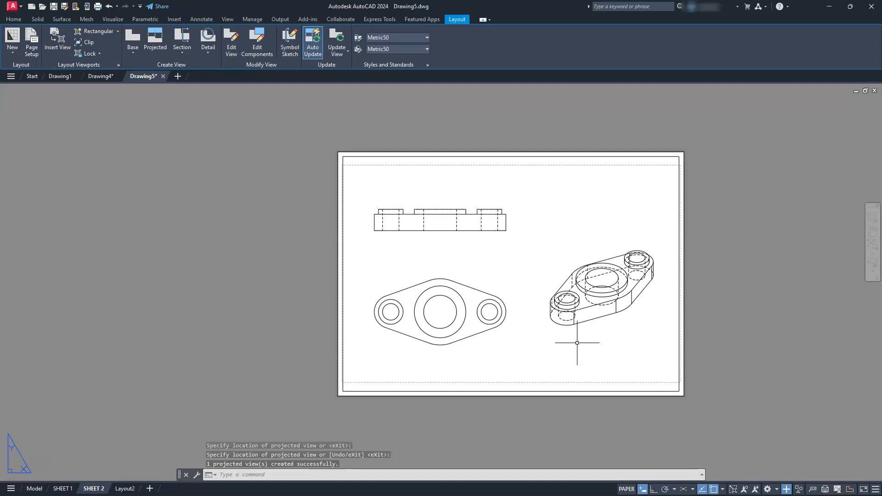
key(Escape)
key(Escape)
- Edit the isometric view's appearance to shaded with visible lines, keeping its scale from the parent view
click(586, 311)
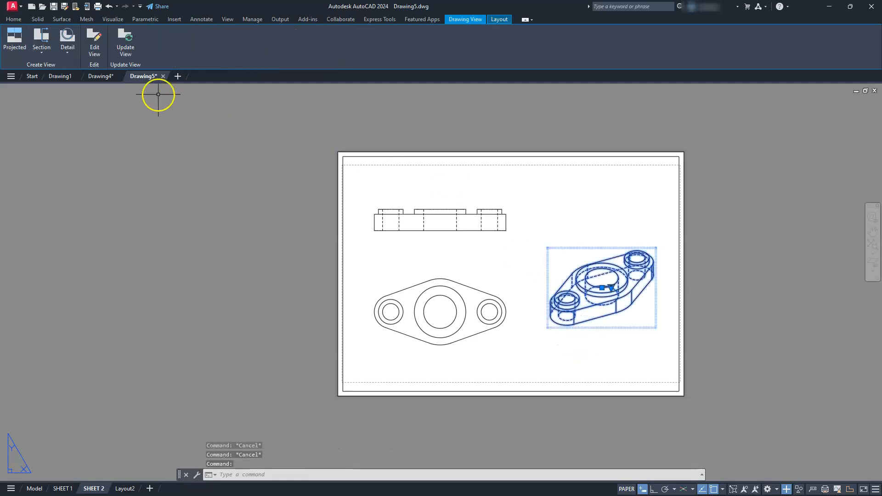
click(93, 41)
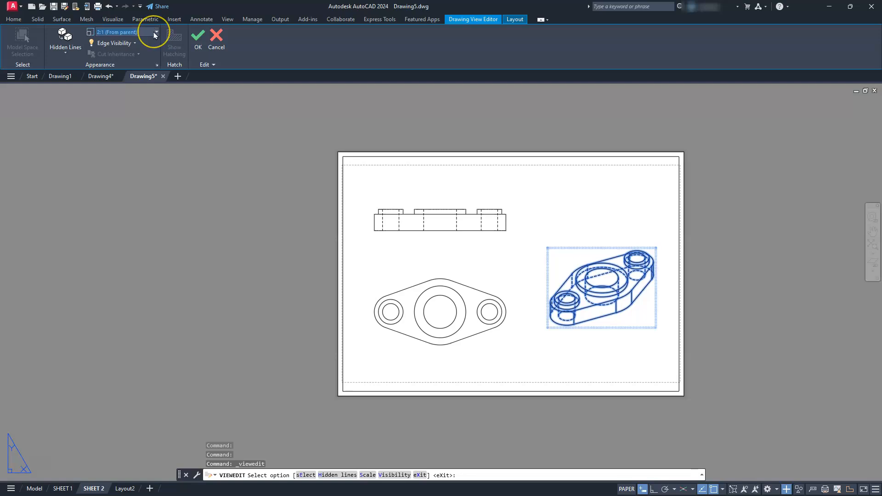
click(59, 49)
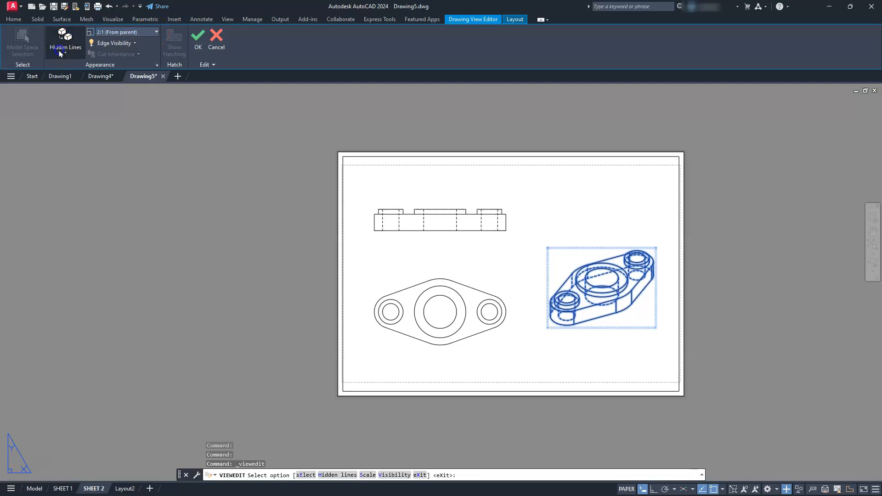
click(71, 122)
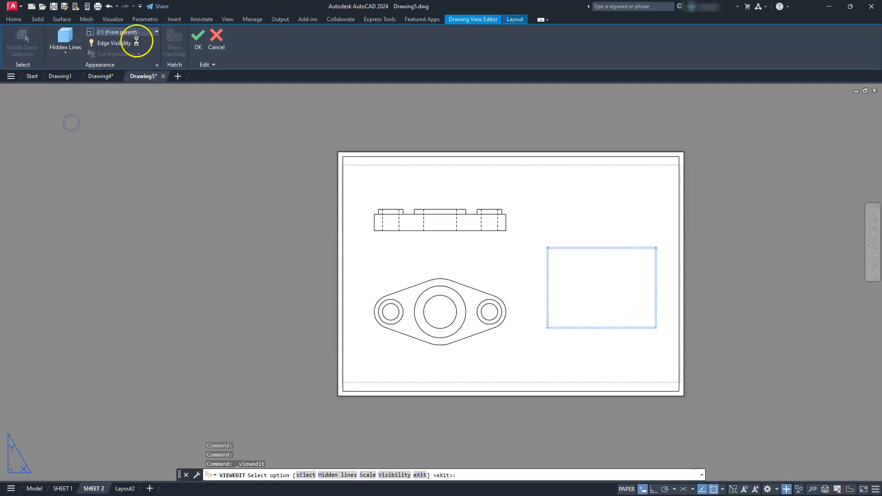
click(156, 34)
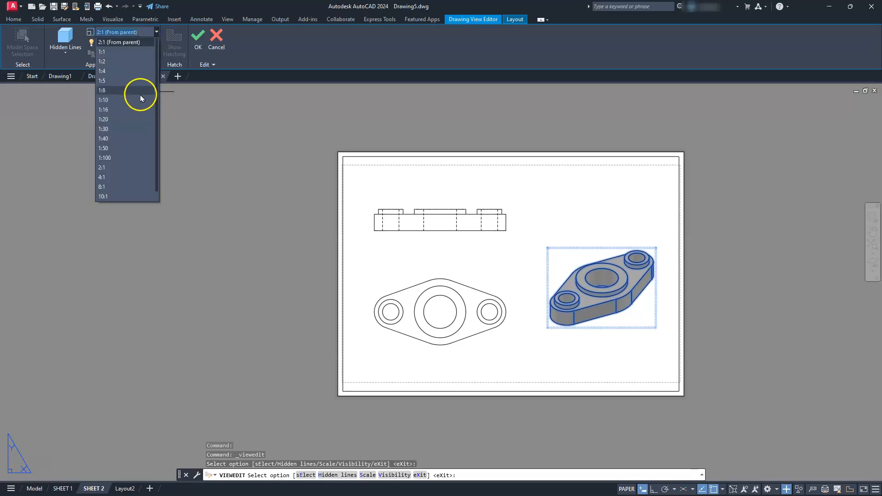
click(202, 93)
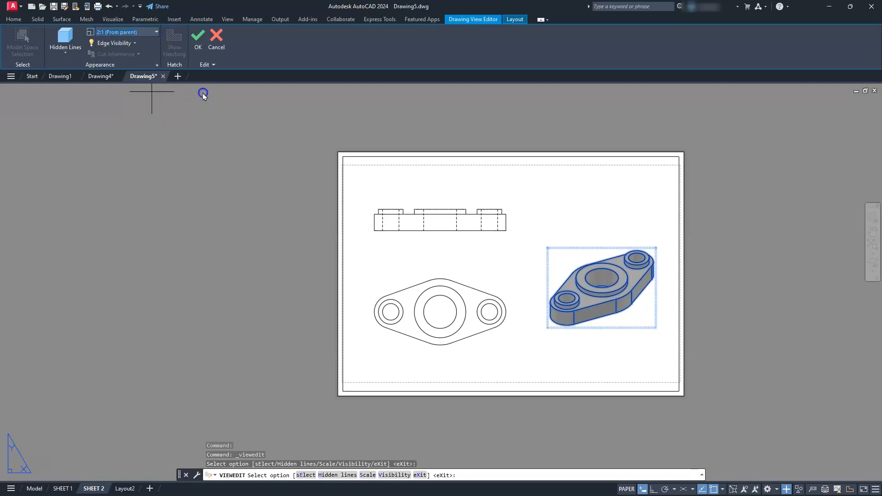
click(155, 33)
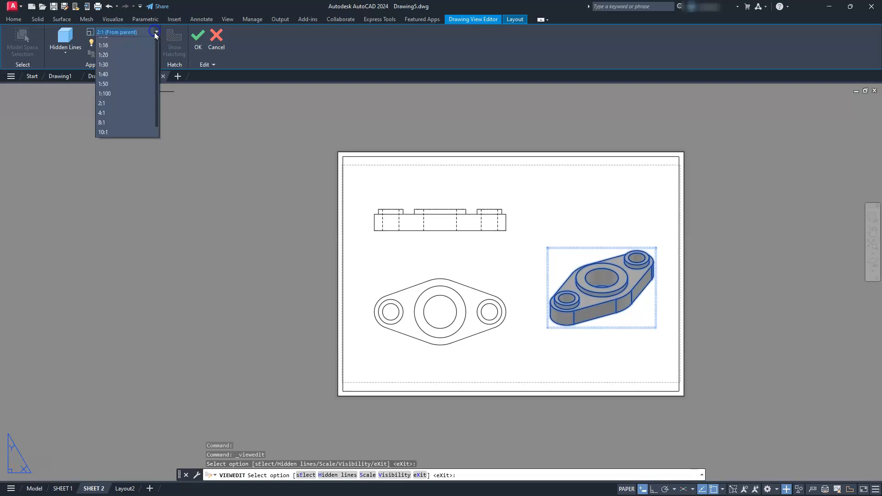
click(202, 175)
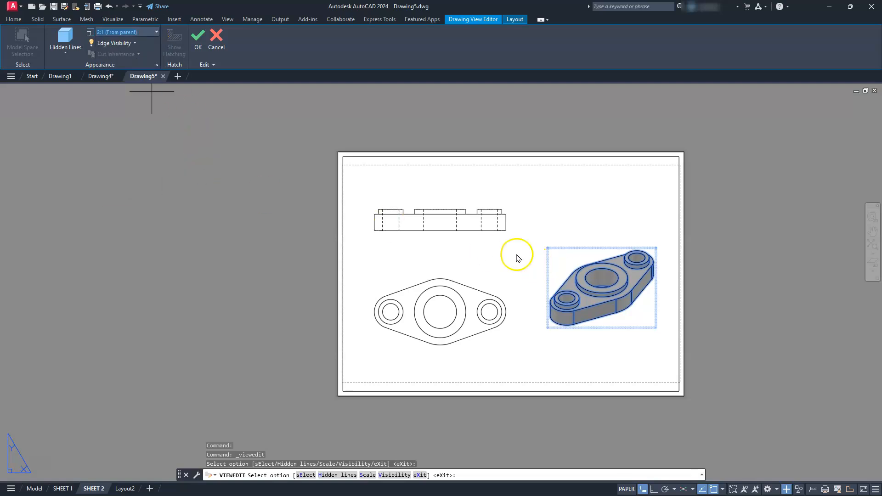
click(197, 43)
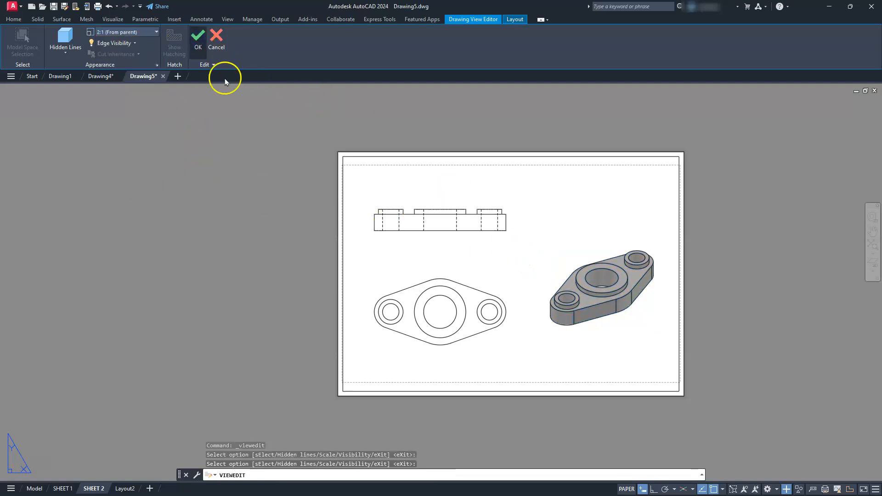
click(584, 288)
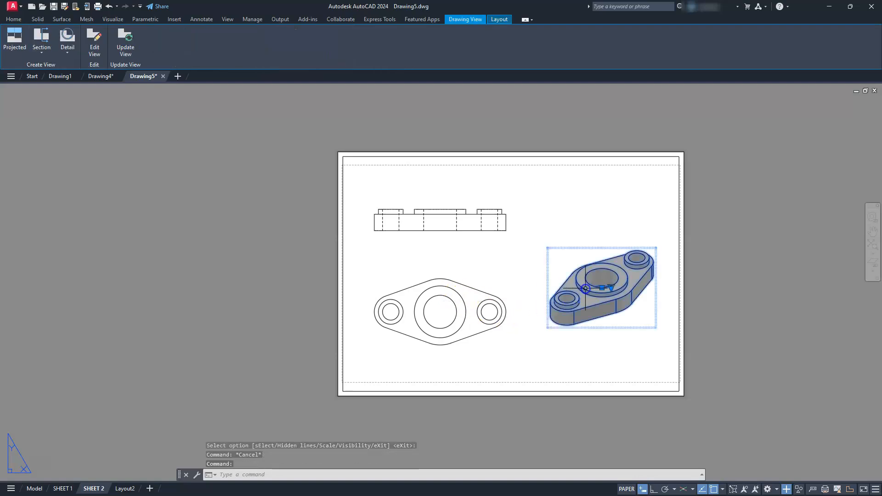
right_click(591, 298)
click(558, 260)
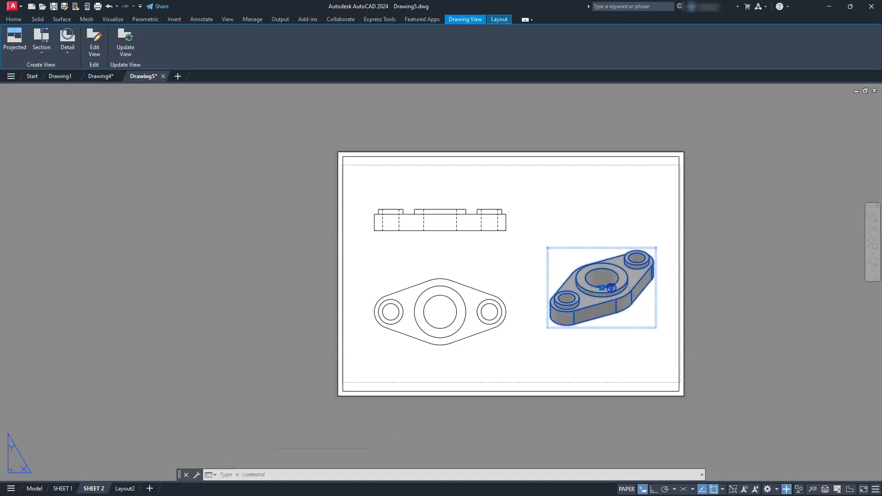
click(611, 288)
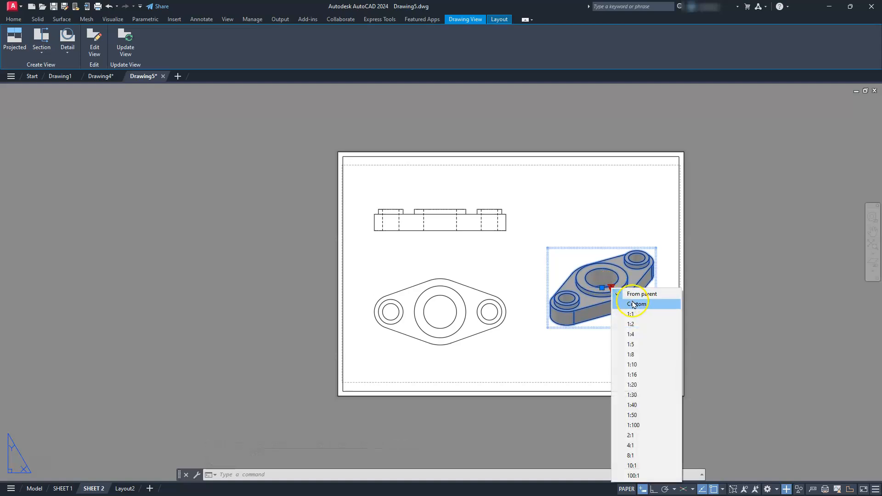
click(635, 305)
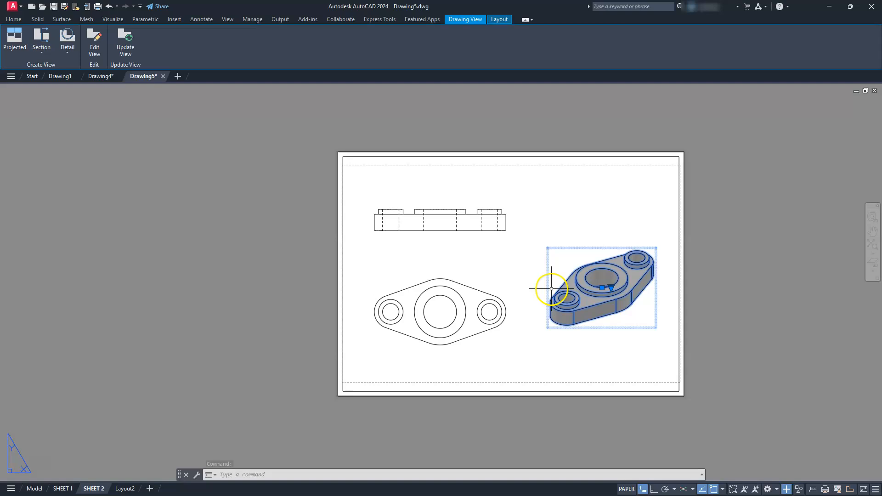
scroll(622, 281, down, 1)
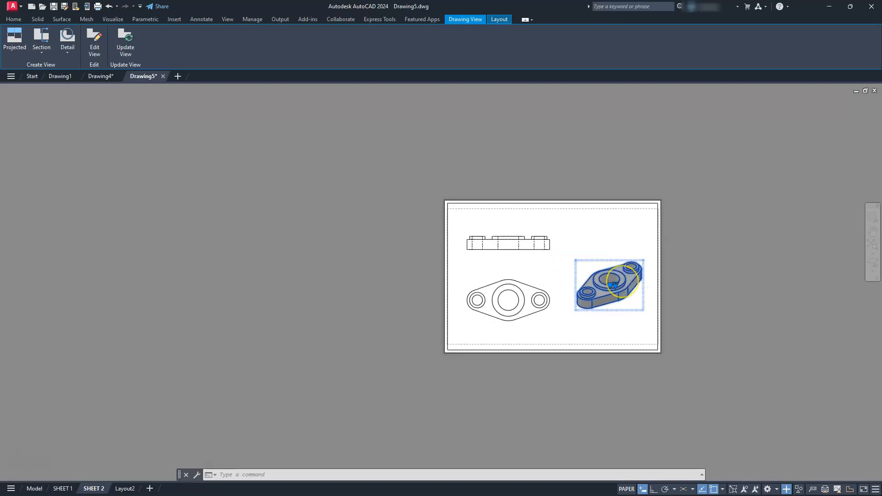
scroll(622, 281, up, 1)
key(Escape)
key(Escape)
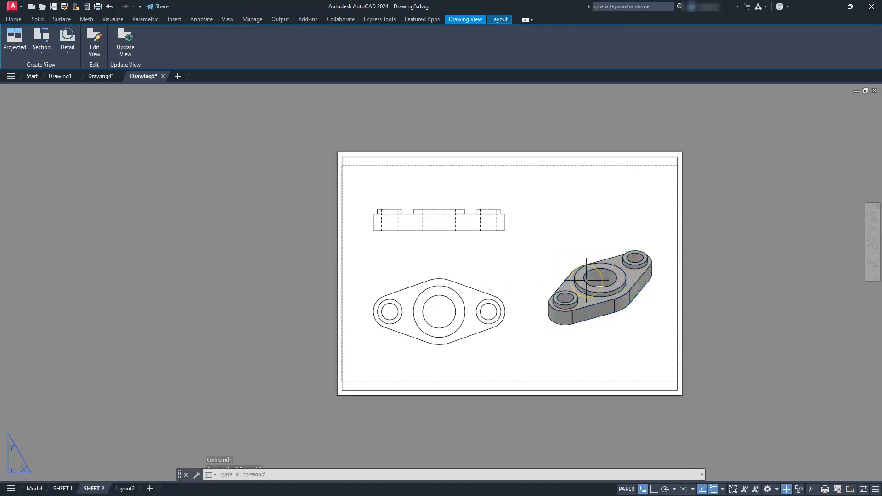
click(587, 286)
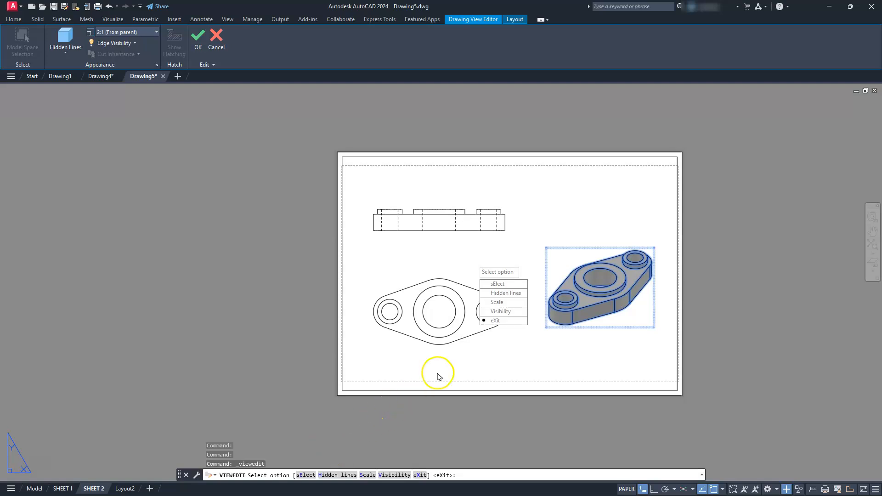
click(502, 304)
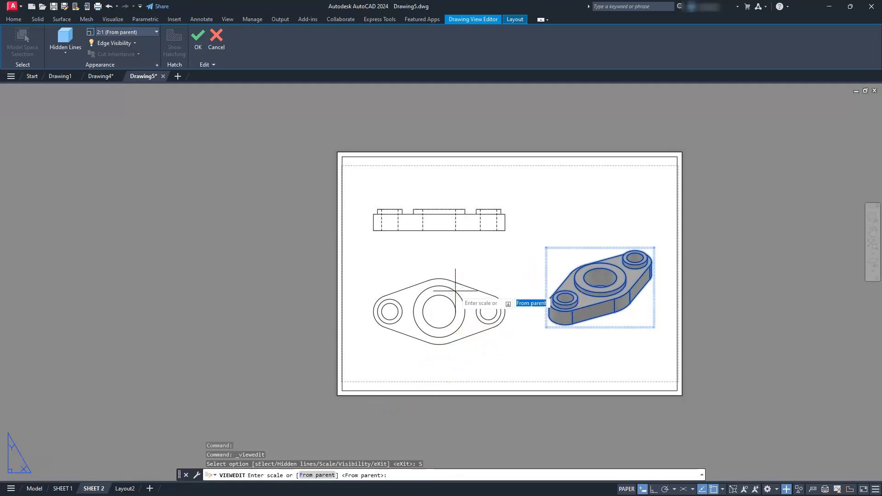
key(Escape)
key(Escape)
key(Escape)
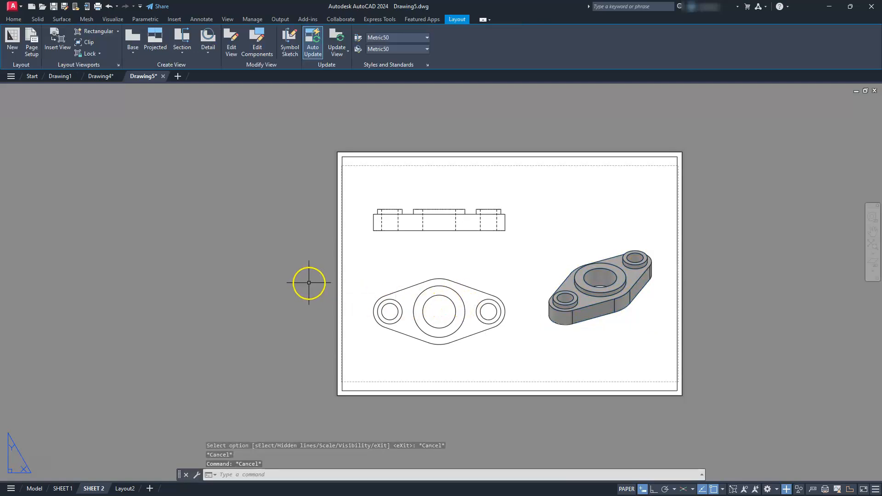
- Move the shaded isometric view straight down into the lower-right corner area of the sheet
click(598, 286)
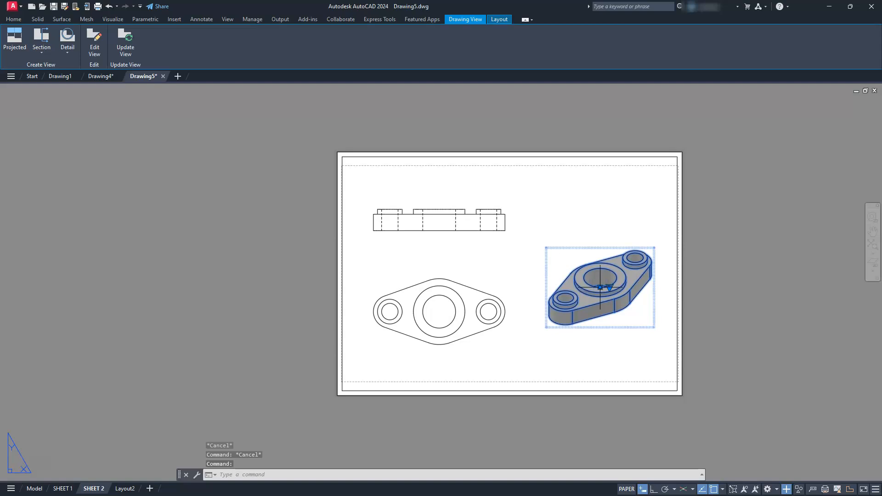
click(599, 287)
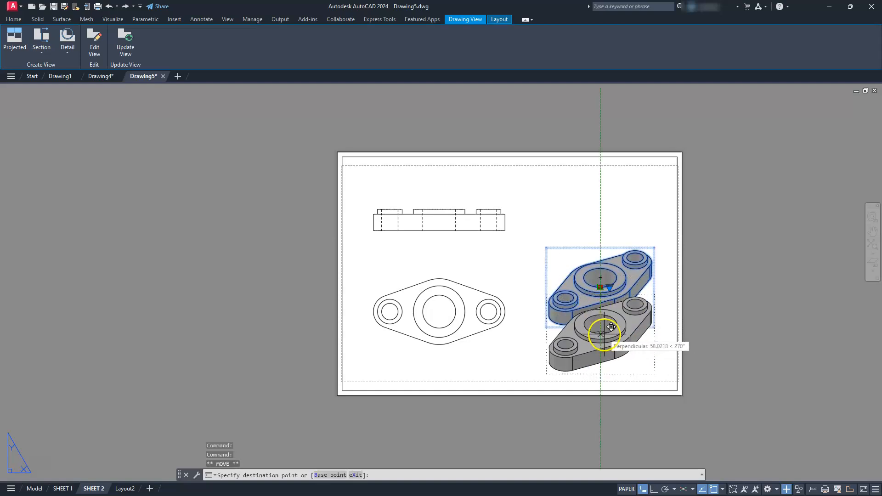
key(Escape)
key(Escape)
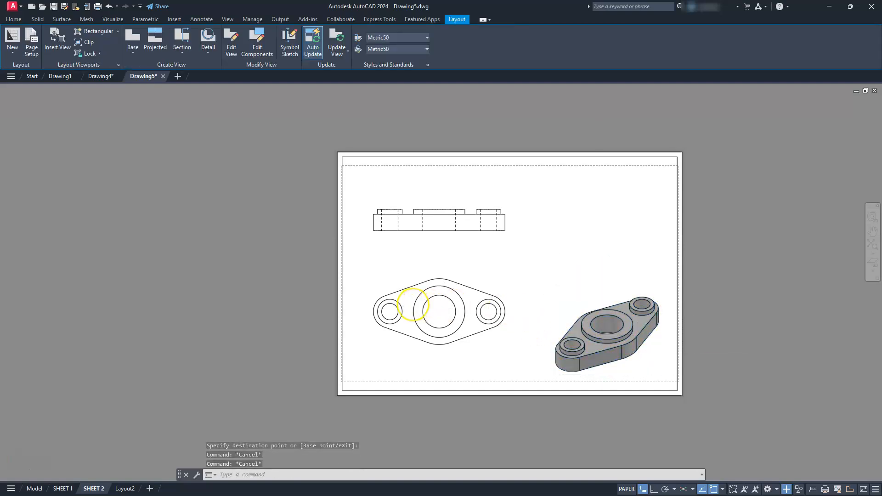
- Start a section view from the plan view and draw a horizontal cutting line A-A through the hole centres, using Ortho
scroll(413, 304, up, 4)
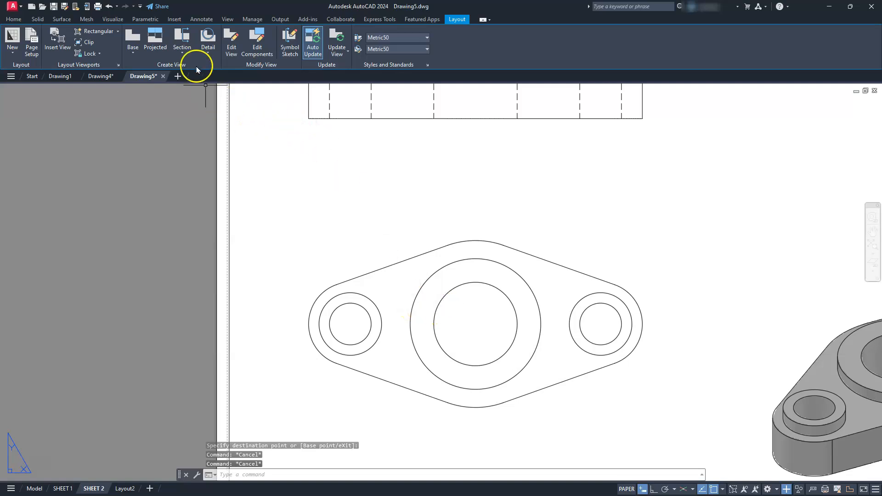
click(182, 36)
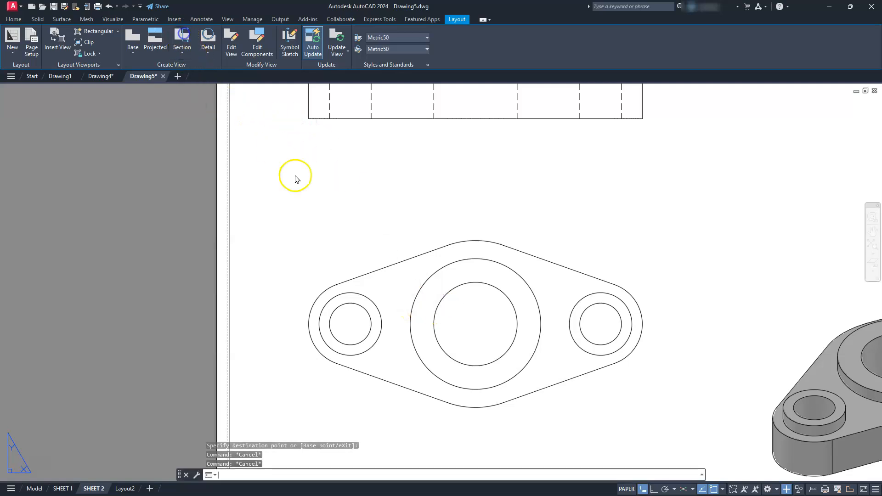
click(456, 340)
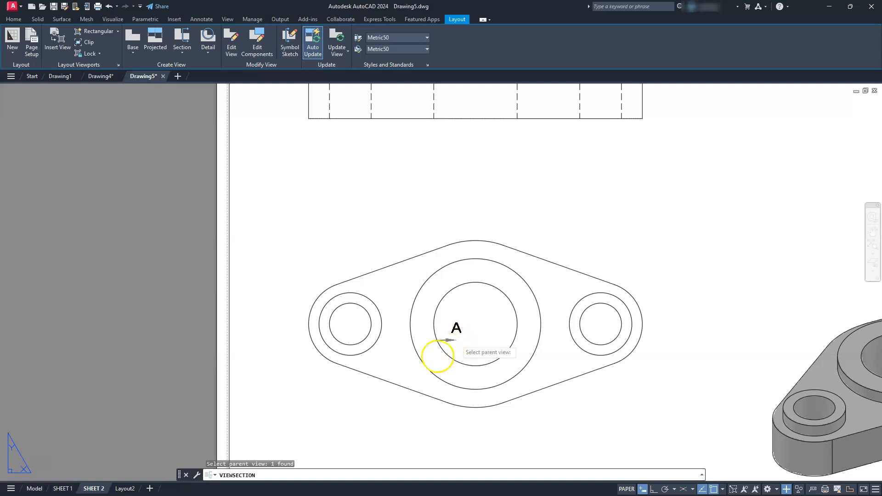
key(Return)
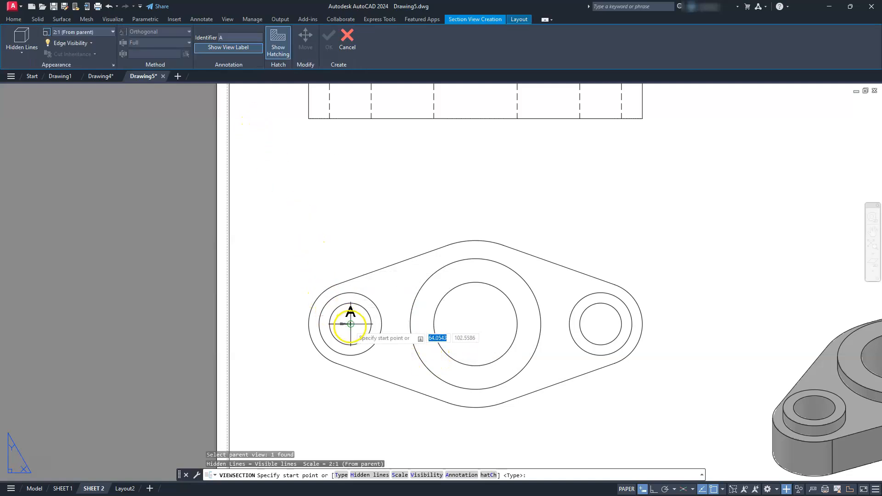
click(281, 323)
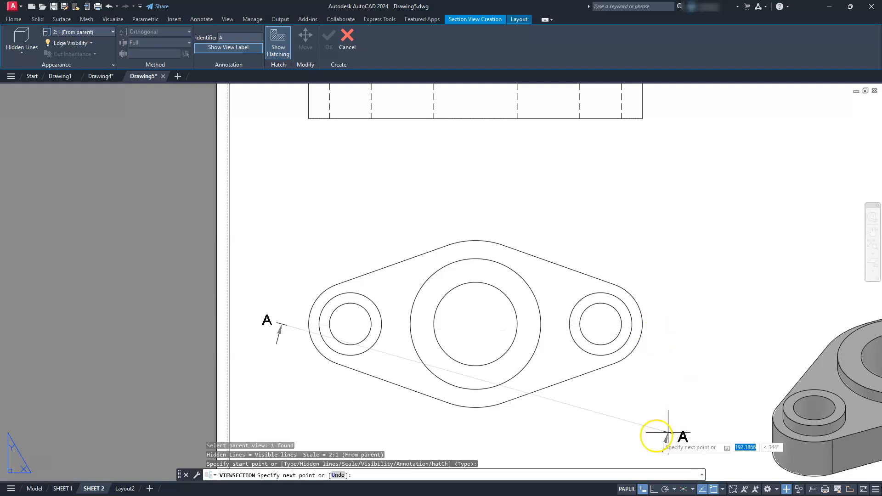
click(654, 488)
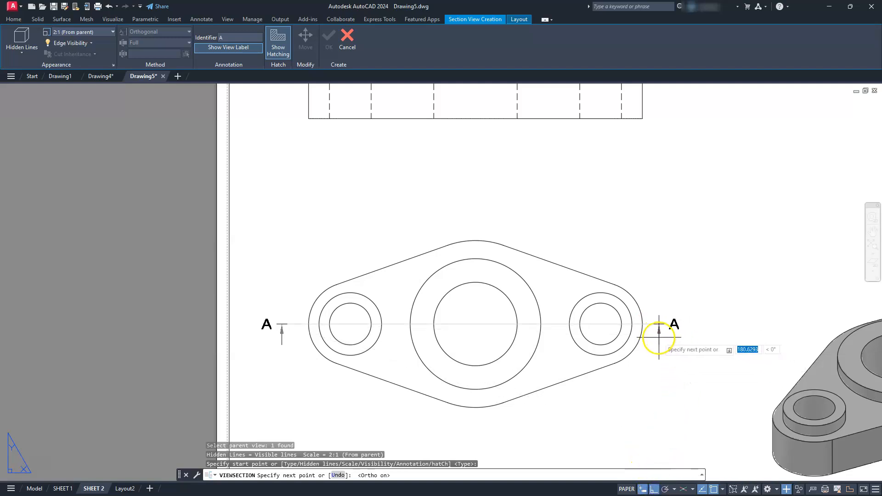
click(658, 338)
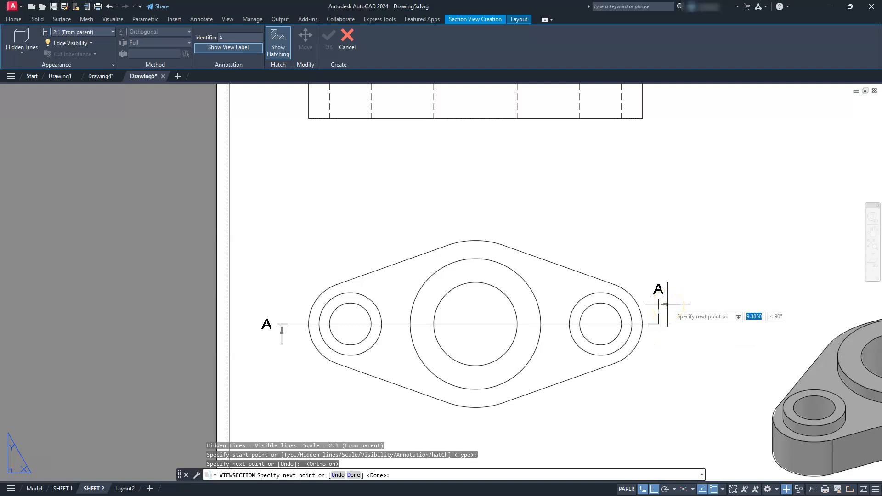
key(Return)
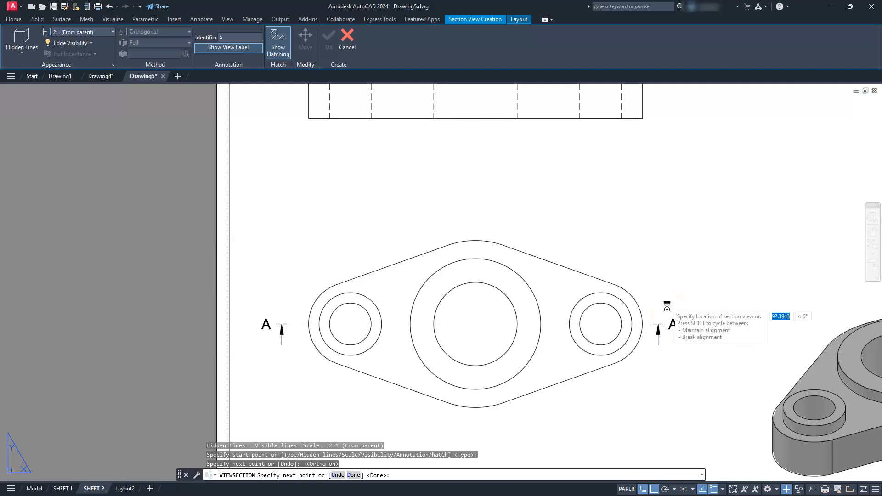
key(Return)
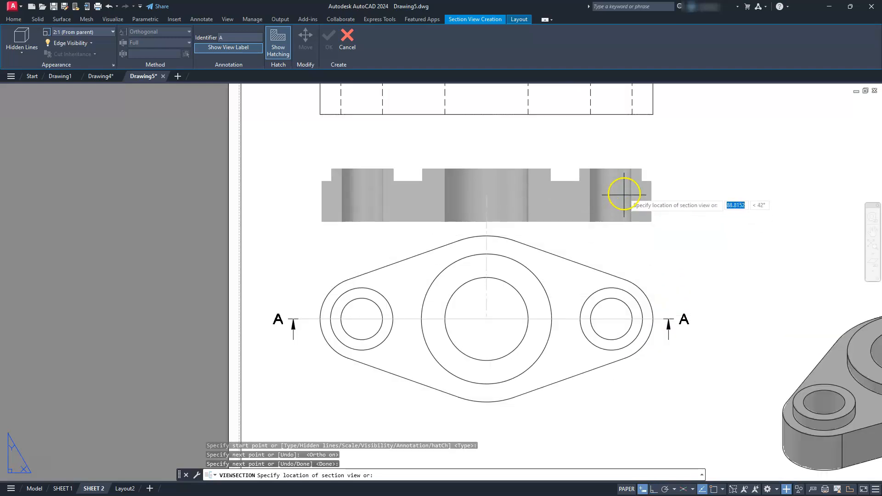
- Place the hatched section view A-A between the front and plan views, aligned with the plan view, and finish creating it
click(624, 193)
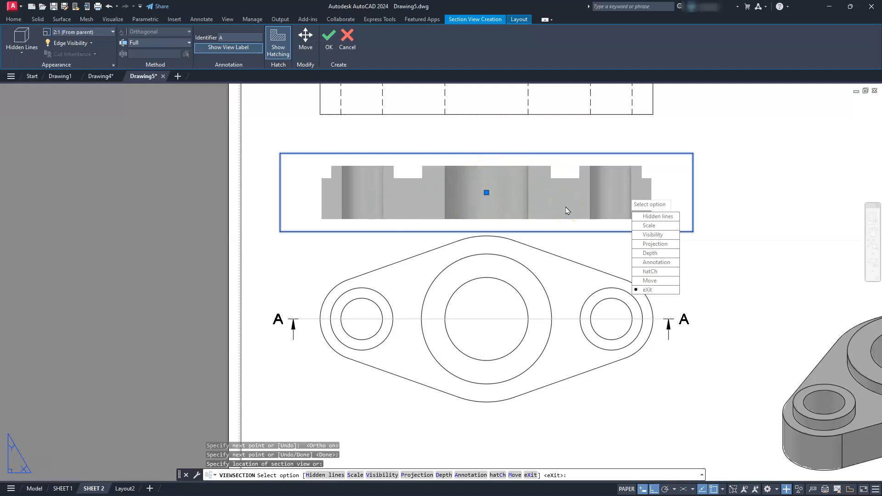
click(652, 290)
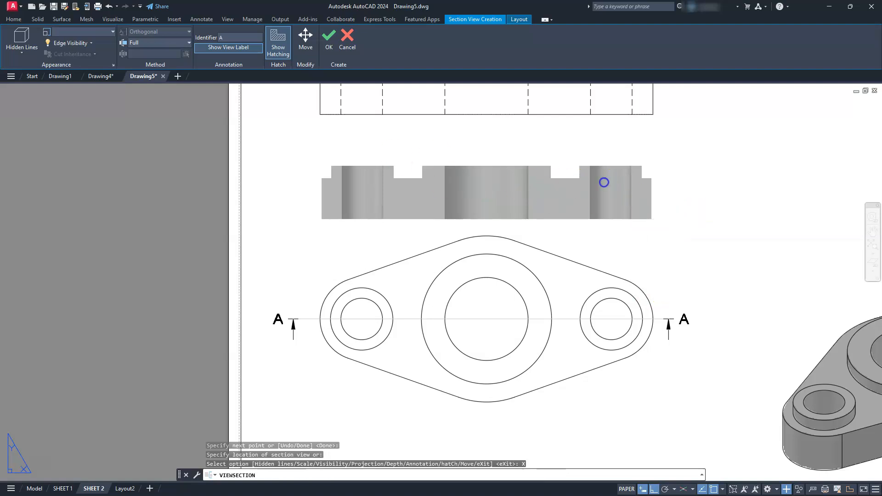
middle_drag(489, 277, 468, 335)
scroll(465, 325, up, 2)
scroll(469, 330, down, 2)
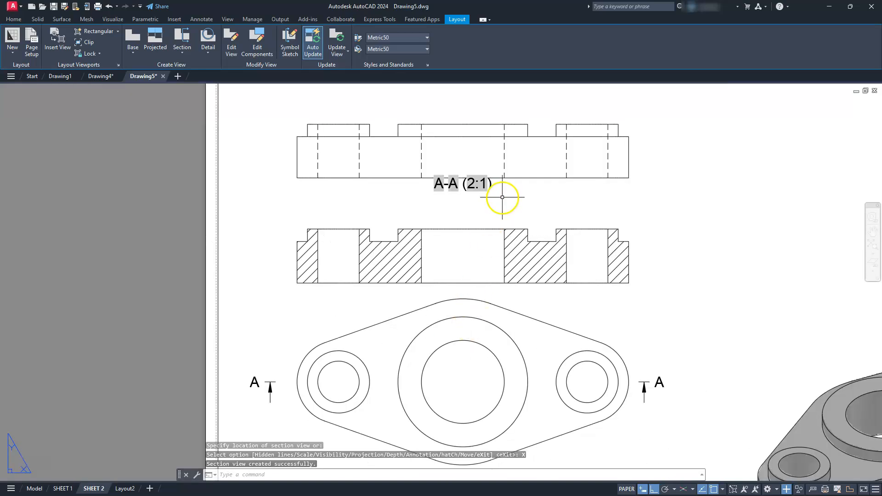
scroll(502, 197, down, 2)
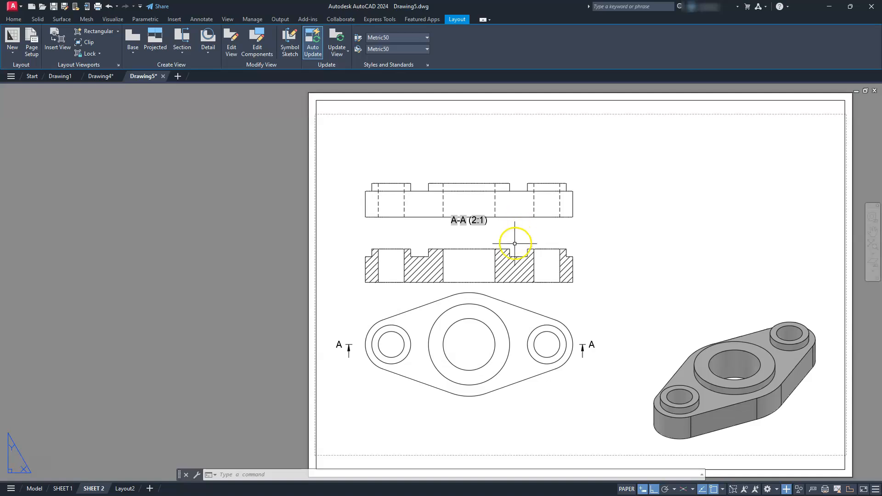
key(Escape)
click(510, 259)
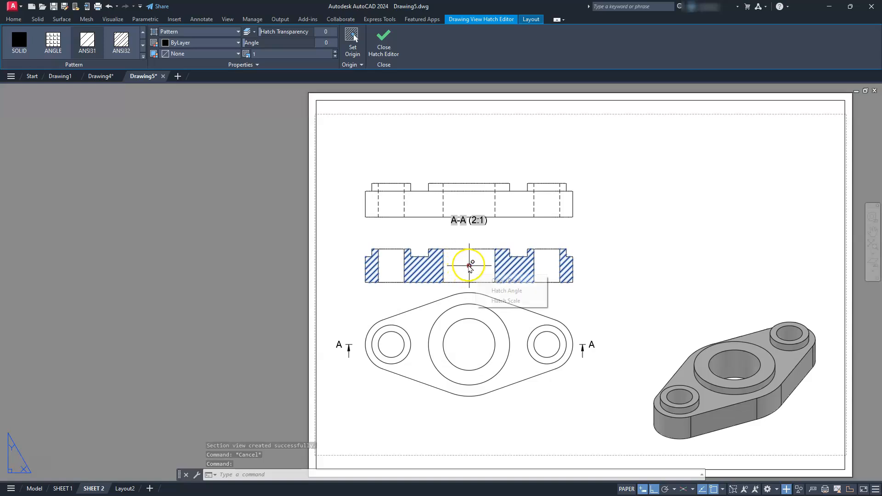
key(Escape)
key(Escape)
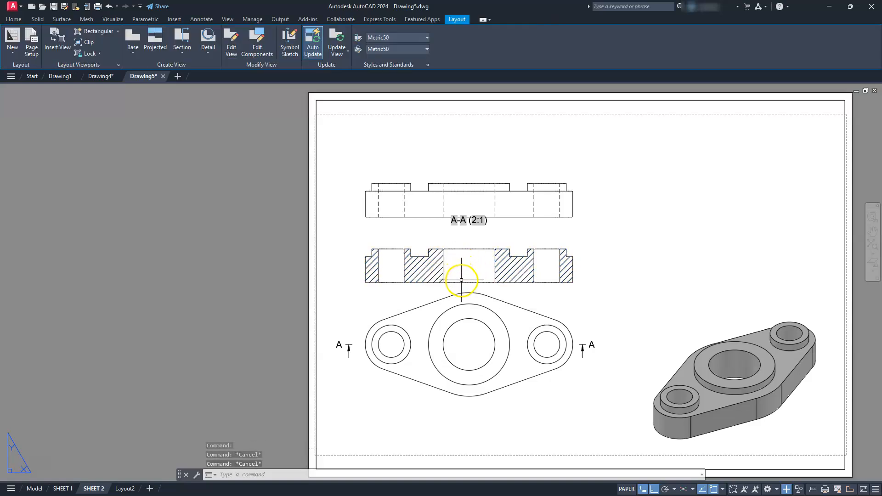
click(462, 280)
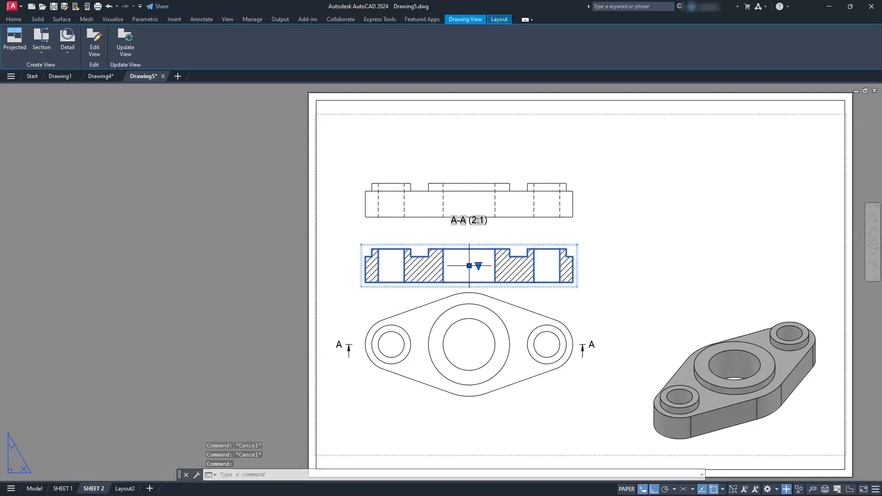
click(468, 266)
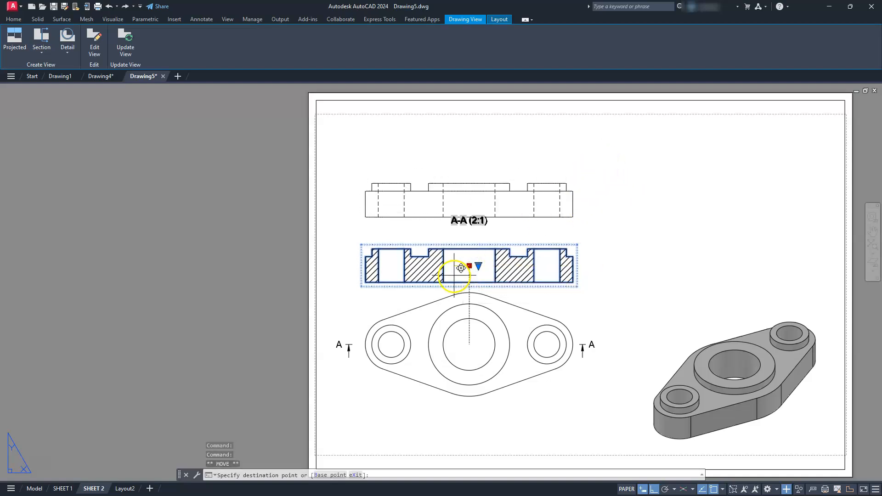
key(Escape)
click(469, 266)
key(Escape)
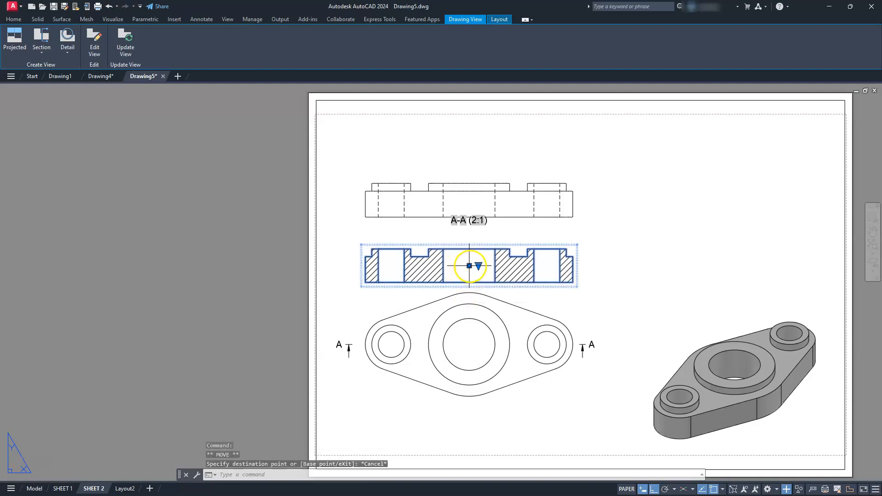
click(469, 265)
click(94, 35)
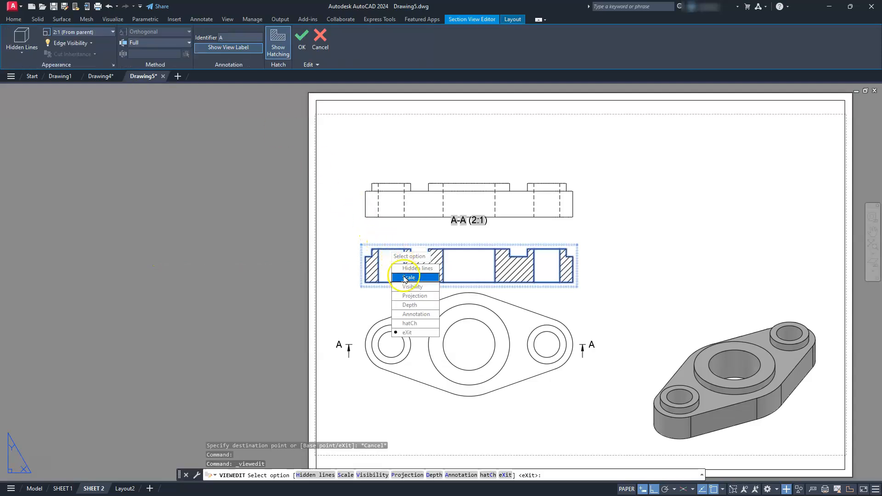
click(415, 296)
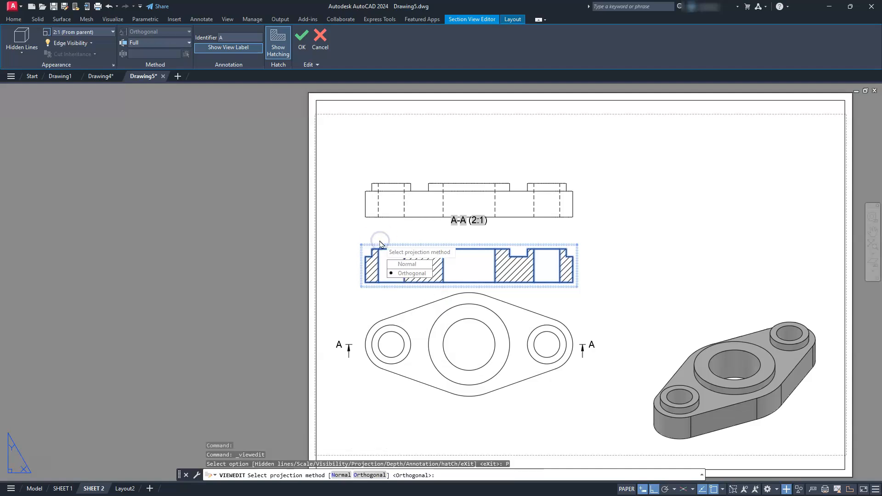
click(410, 274)
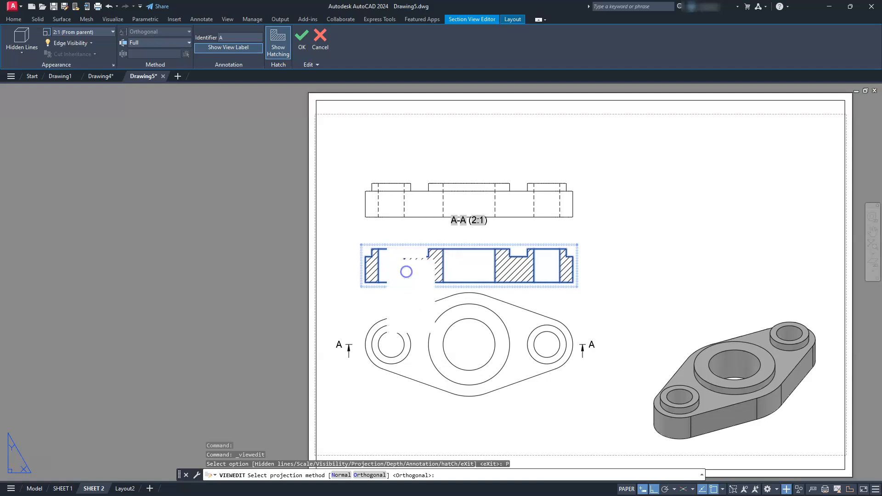
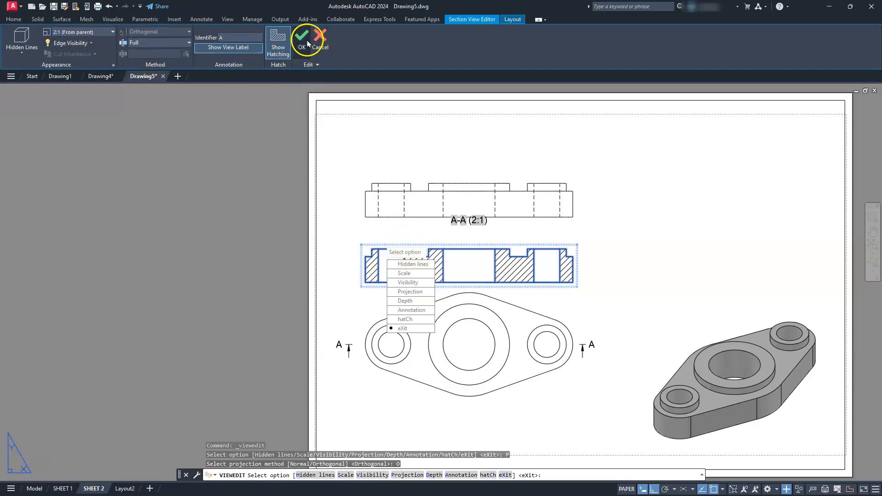
click(320, 38)
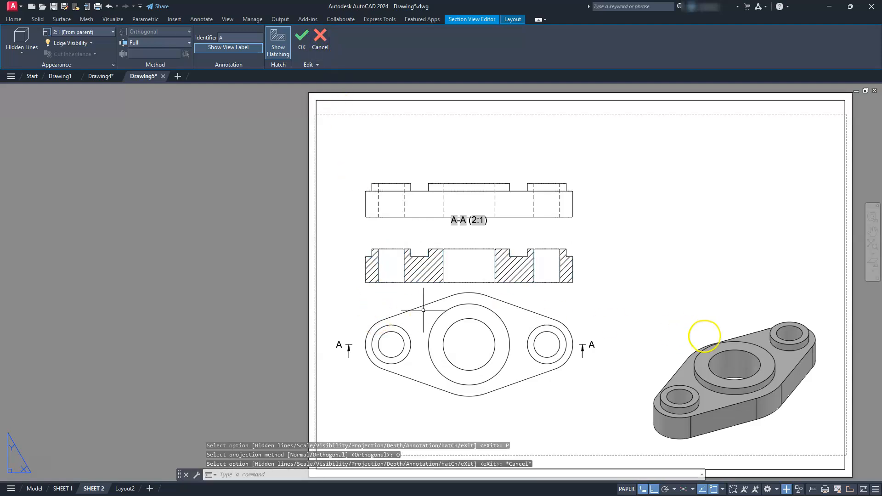
- Move the shaded isometric view straight up a little from the sheet's lower edge
click(766, 352)
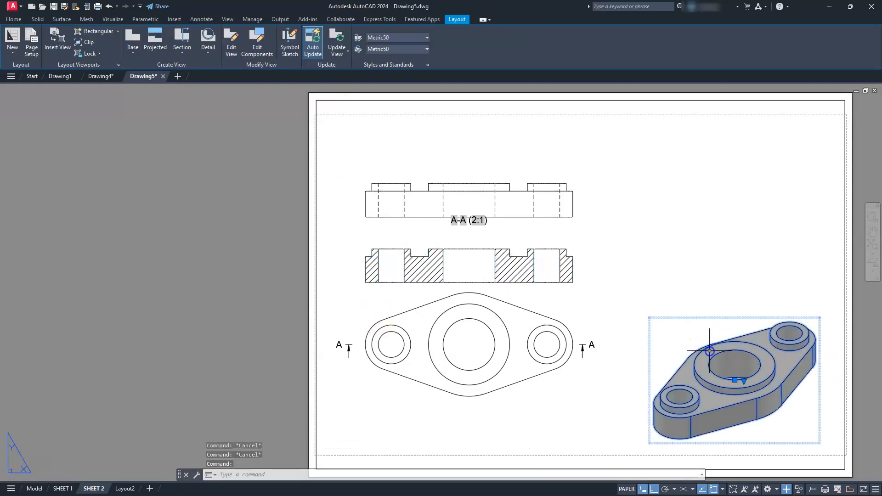
click(734, 382)
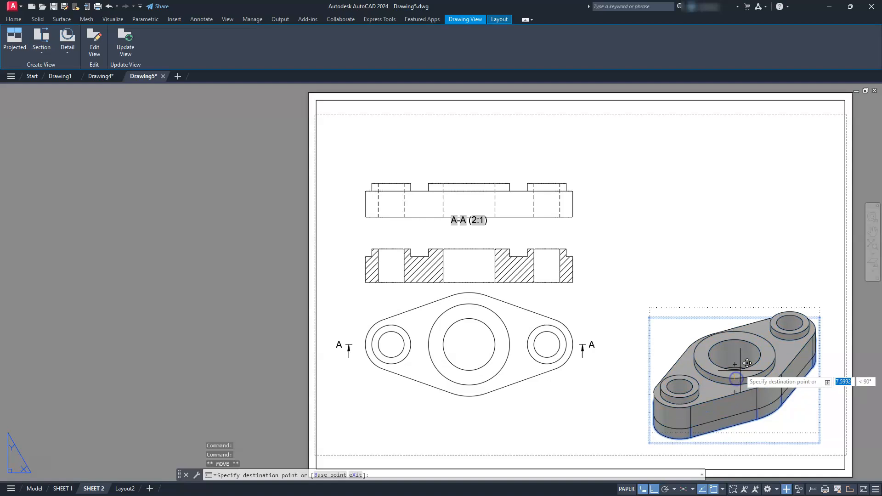
key(Escape)
key(Escape)
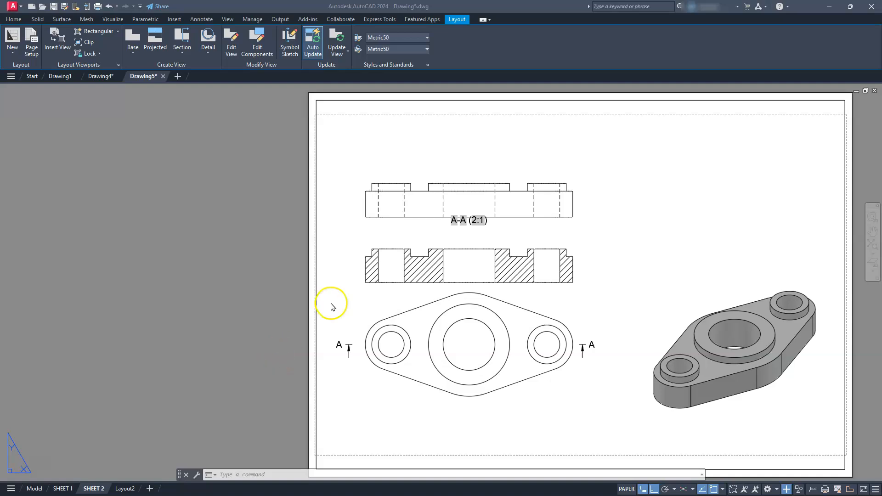
- Set the view alignment property of section view A-A to Broken to detach it from the plan view
click(372, 270)
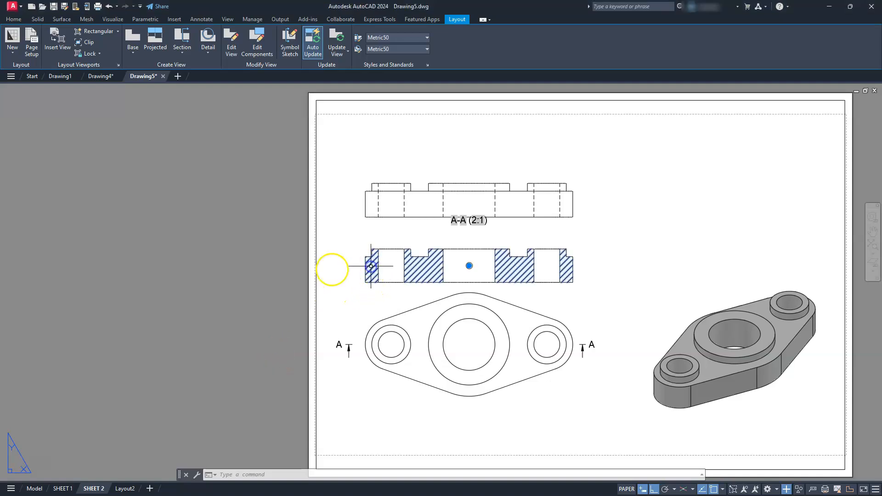
key(Escape)
key(Escape)
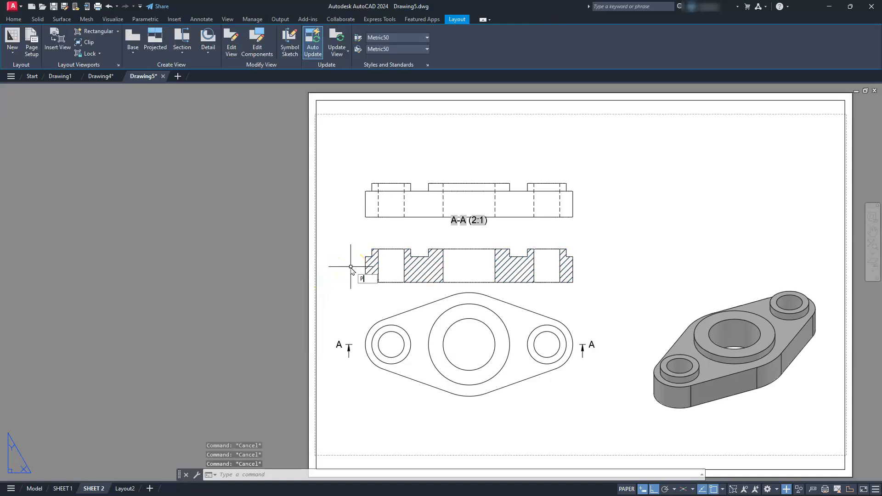
text(PR)
key(Return)
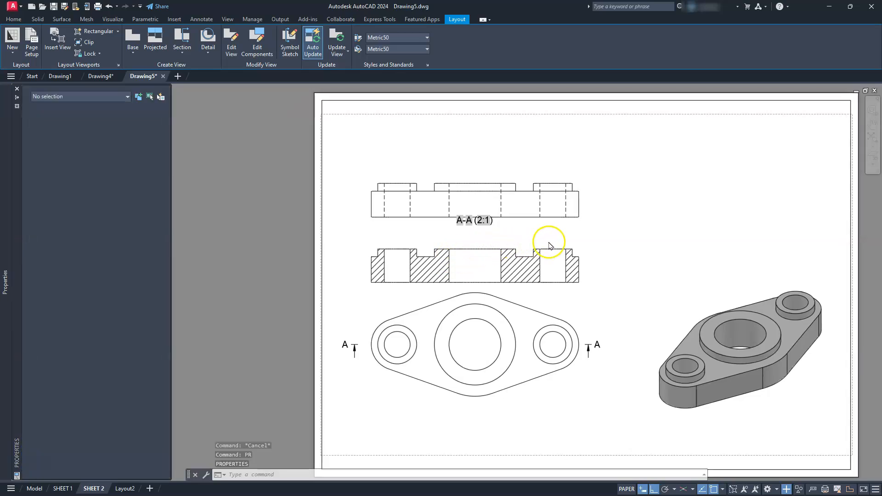
click(579, 289)
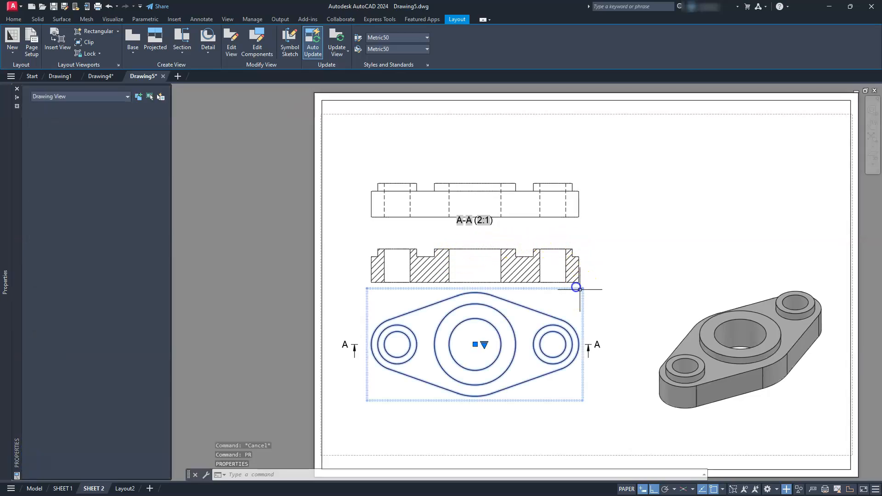
key(Escape)
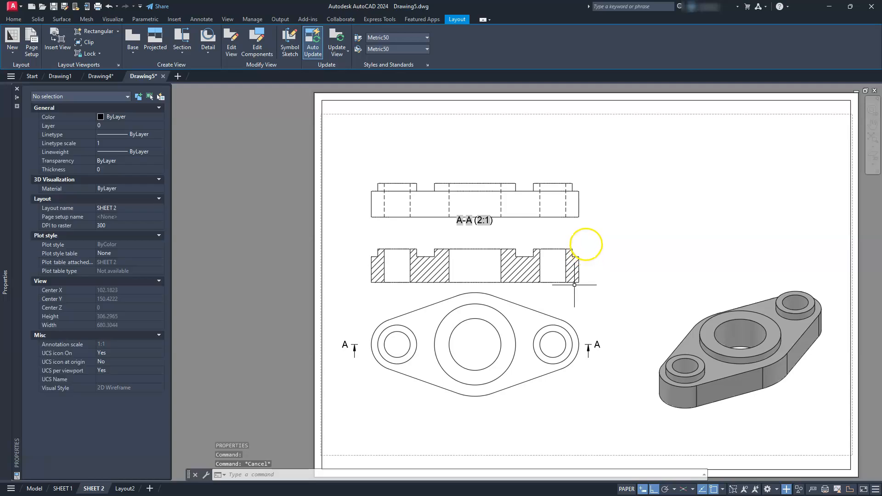
key(Escape)
click(578, 252)
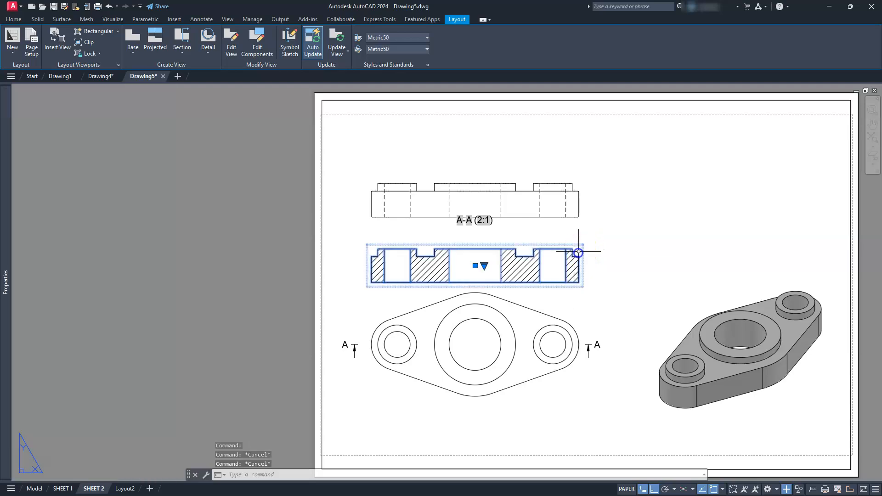
mouse_move(3, 266)
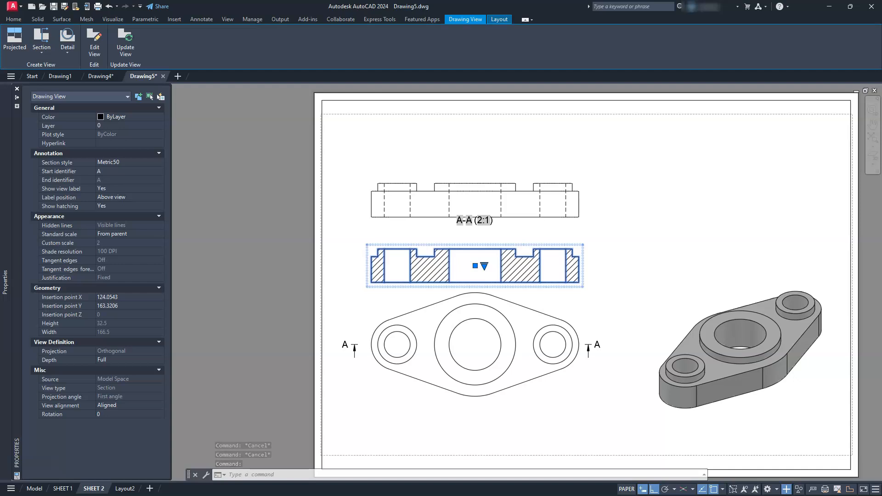
click(105, 410)
click(109, 406)
click(110, 422)
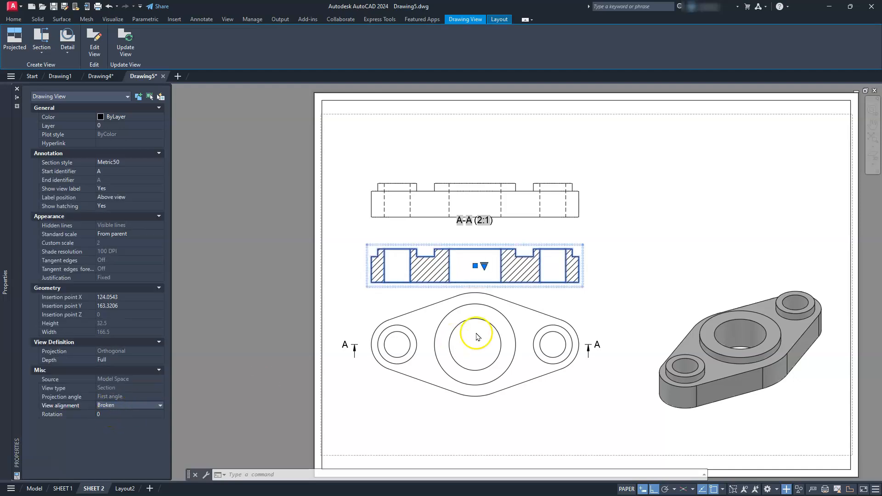
- Move section view A-A above the isometric view, beside the front view, with Ortho turned off
click(475, 266)
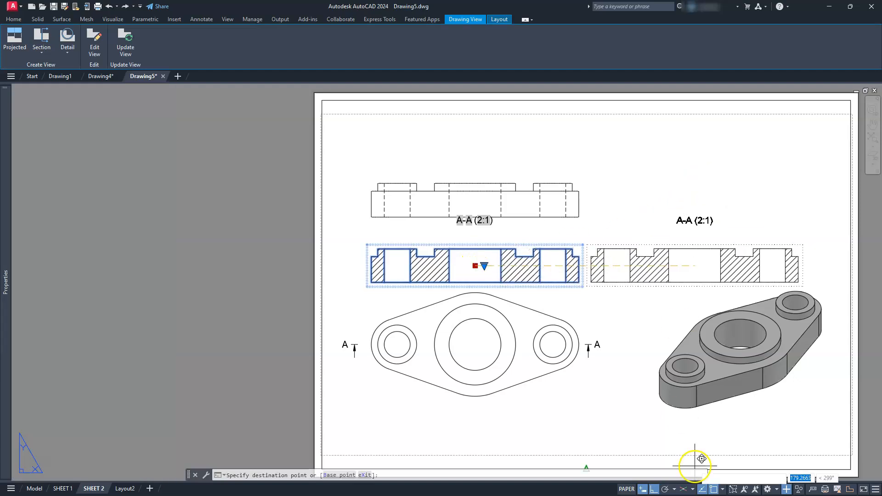
click(657, 490)
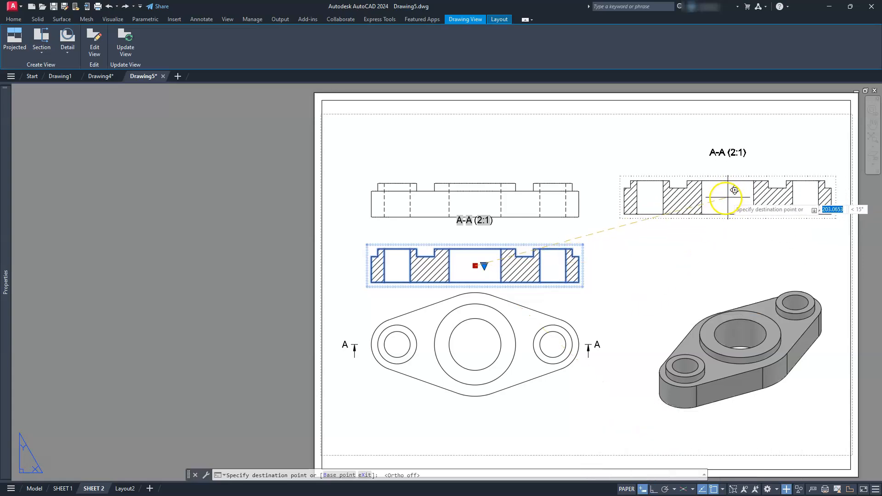
click(719, 198)
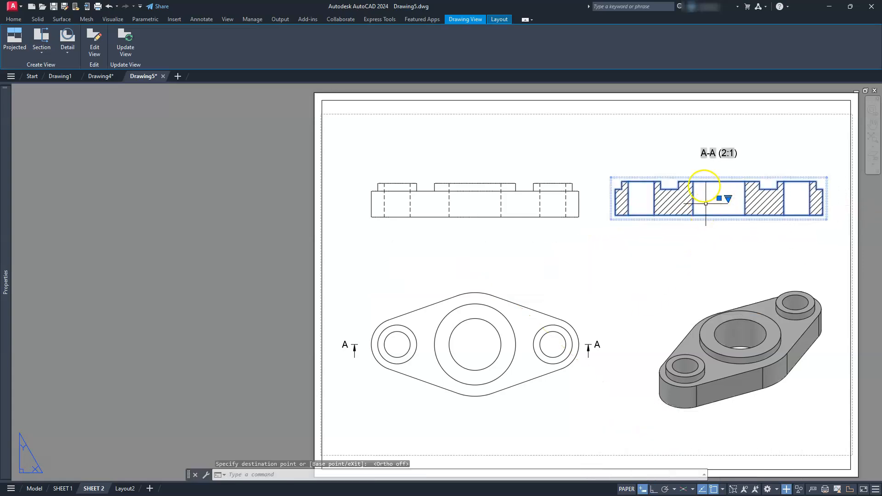
key(Escape)
key(Escape)
- Move the A-A (2:1) label from above the section view to centred just below it
click(711, 154)
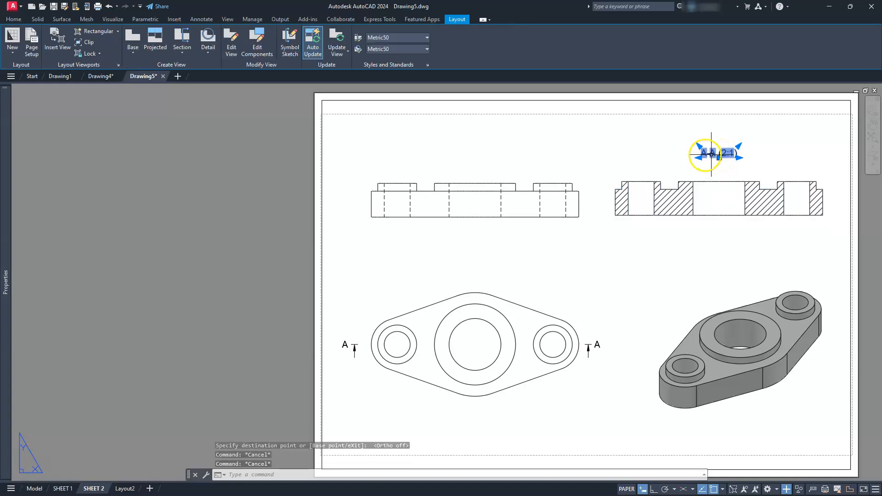
click(714, 160)
click(719, 157)
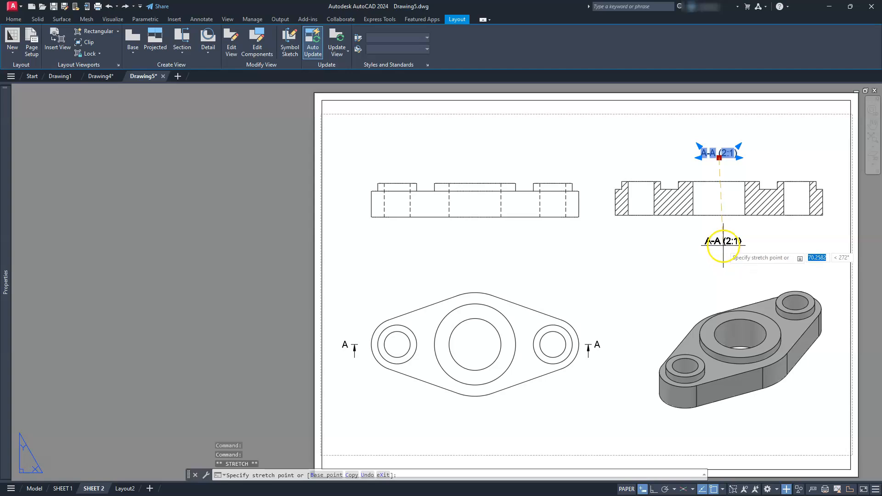
click(723, 249)
key(Escape)
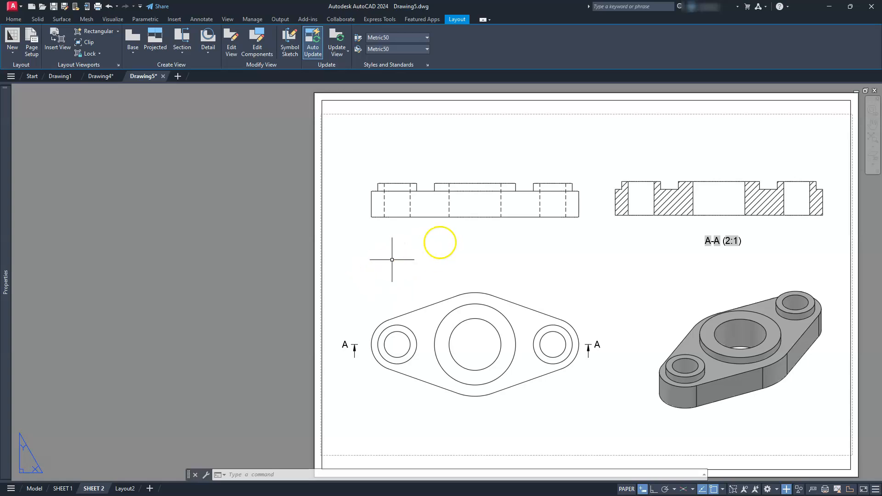
- Modify the Metric50 section view style to show cutting plane lines, and close the style manager
click(871, 136)
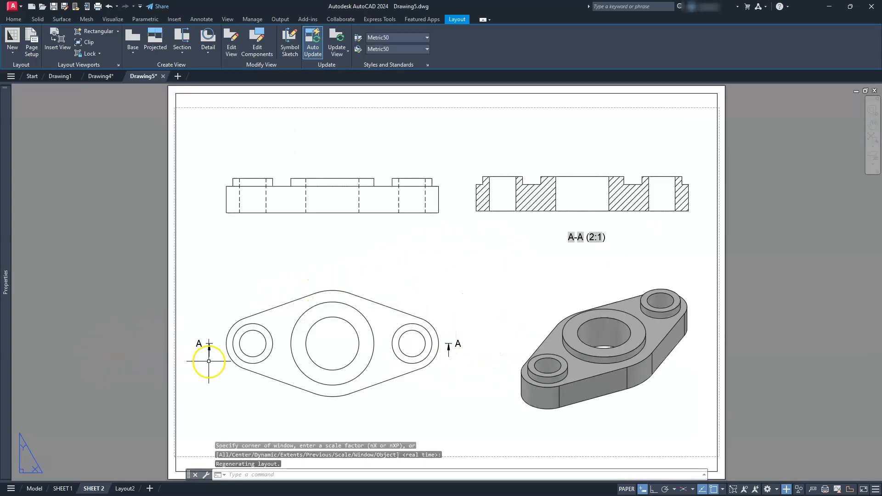
click(358, 39)
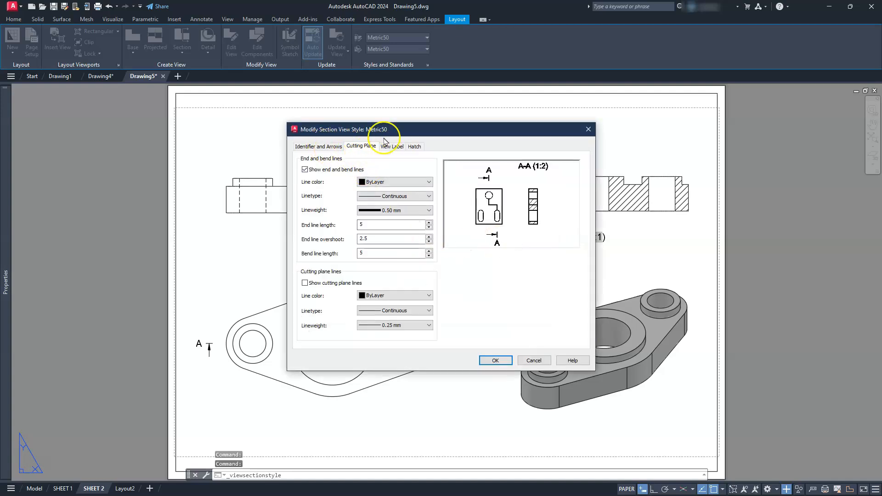
click(305, 283)
click(494, 361)
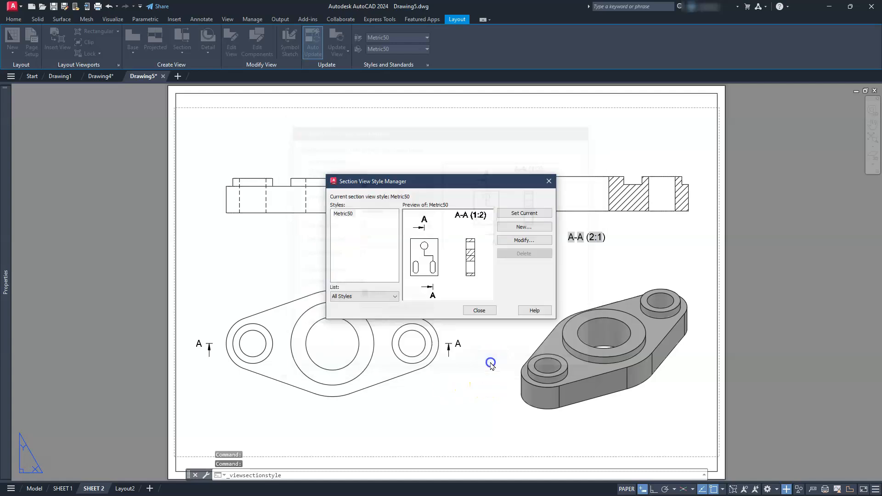
click(492, 312)
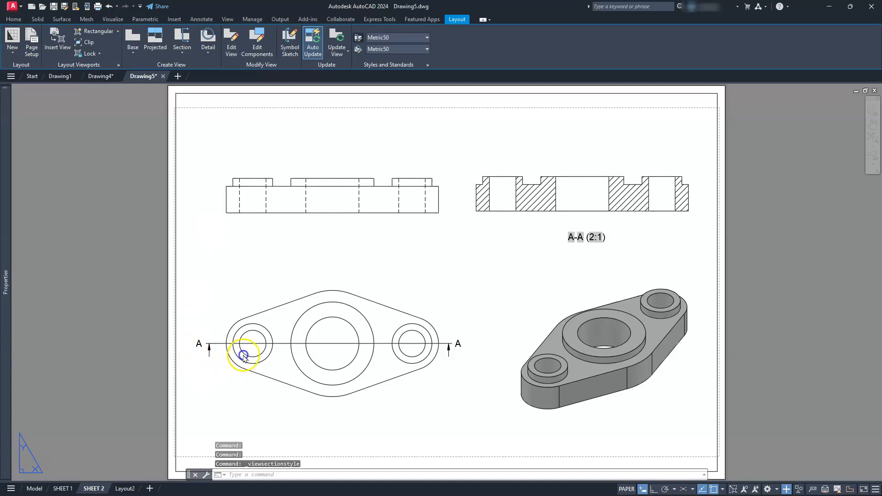
- Reopen the Metric50 section view style and load the PHANTOM2 linetype for its cutting plane lines
click(511, 240)
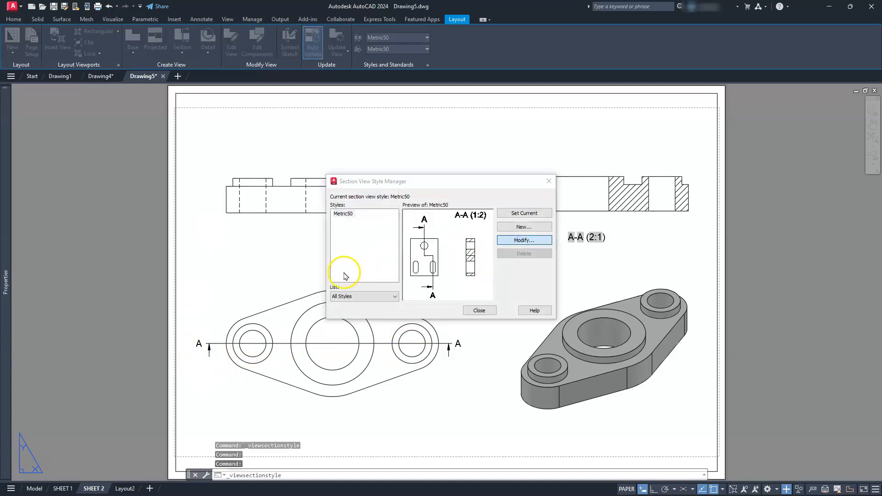
click(522, 239)
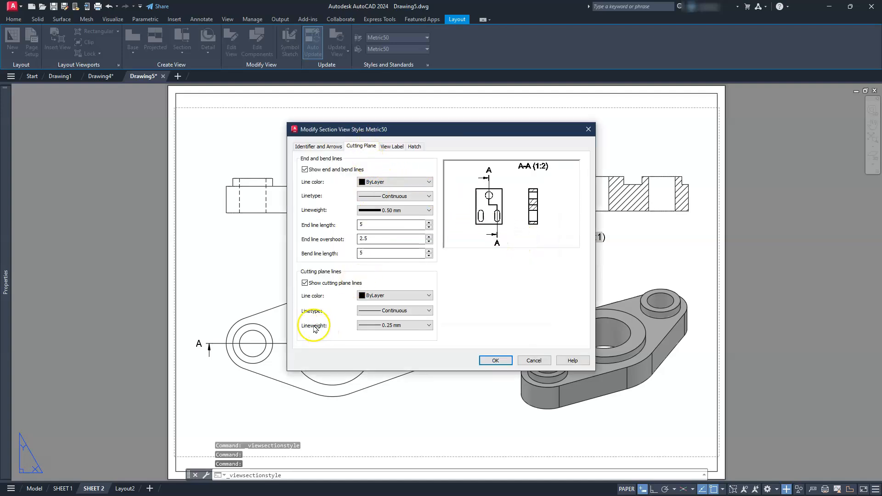
click(392, 311)
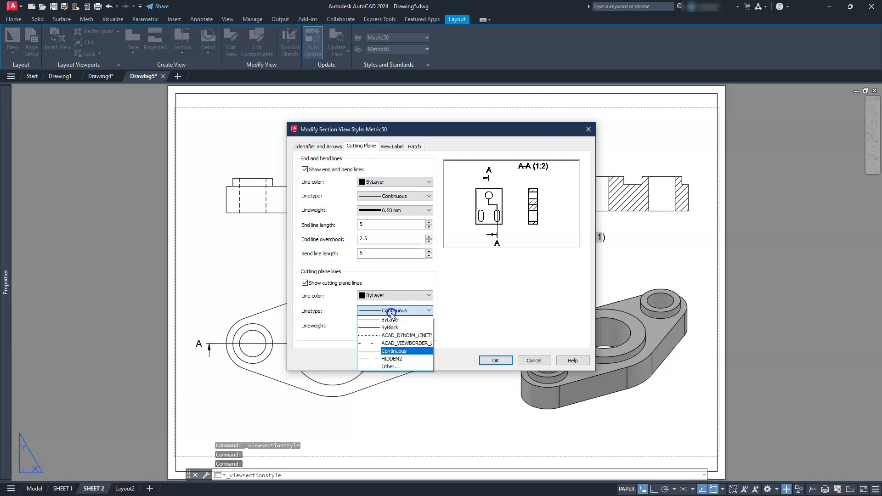
click(390, 370)
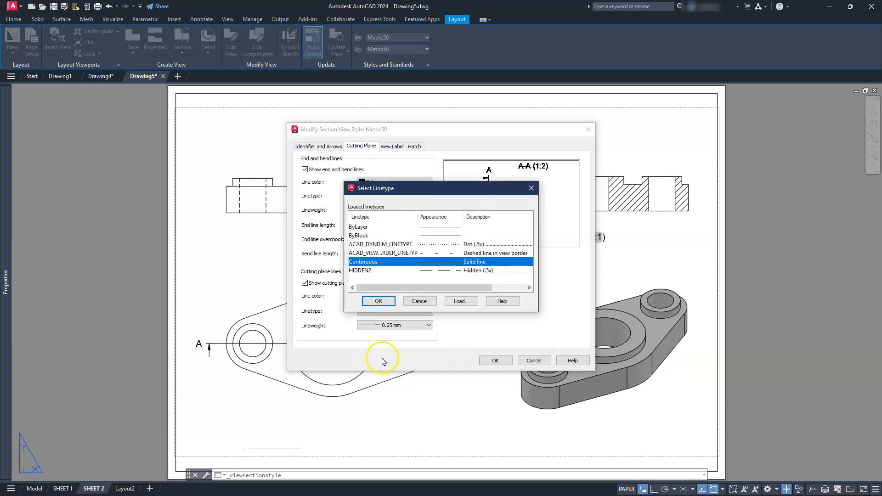
click(455, 301)
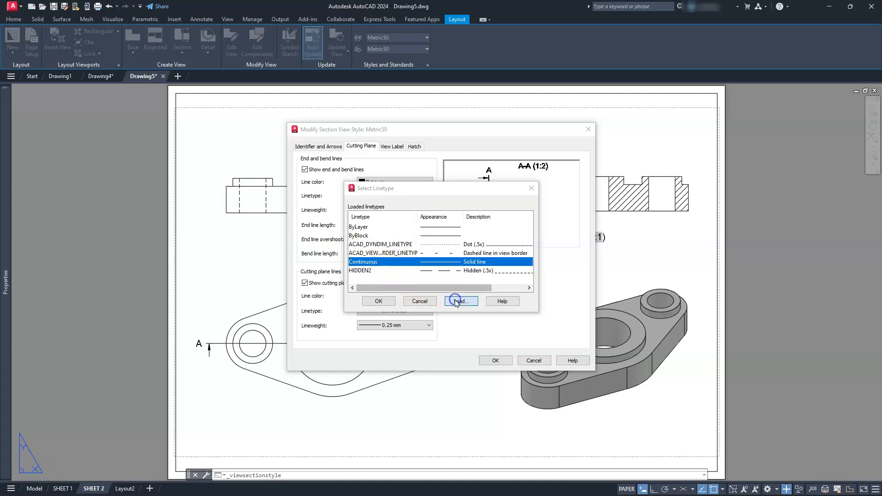
scroll(434, 247, down, 4)
scroll(434, 248, down, 1)
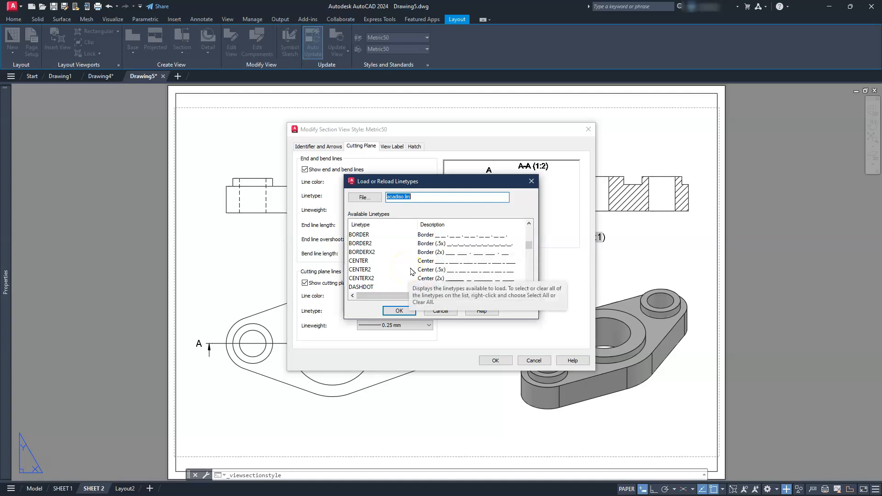
scroll(406, 266, down, 10)
scroll(392, 269, down, 2)
click(431, 271)
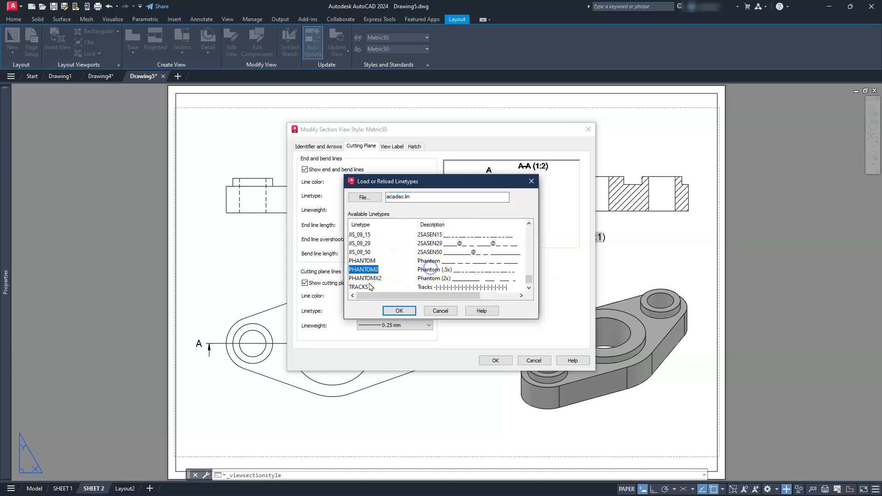
click(401, 311)
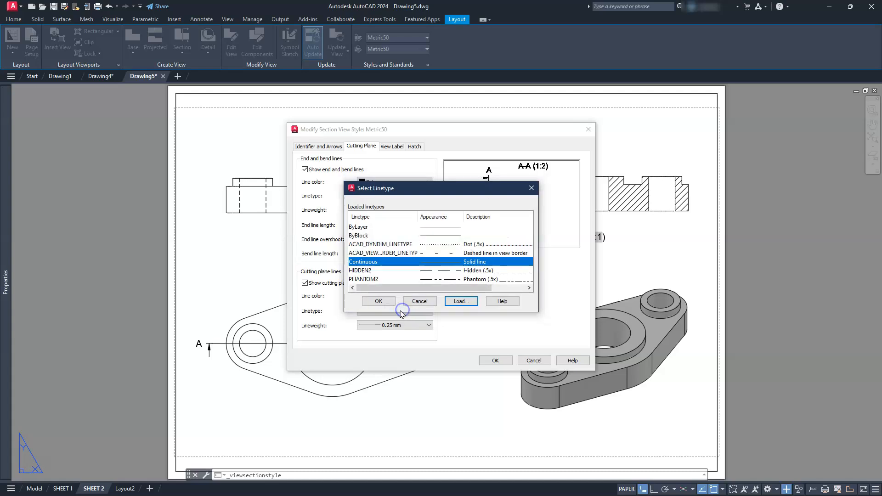
- Assign PHANTOM2 as the cutting plane linetype, accept the style changes and close the style manager
click(455, 278)
click(388, 301)
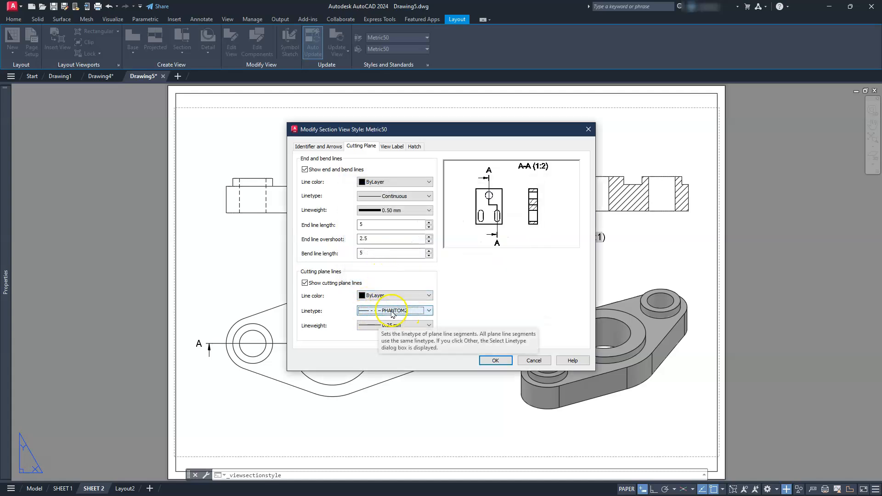
click(495, 360)
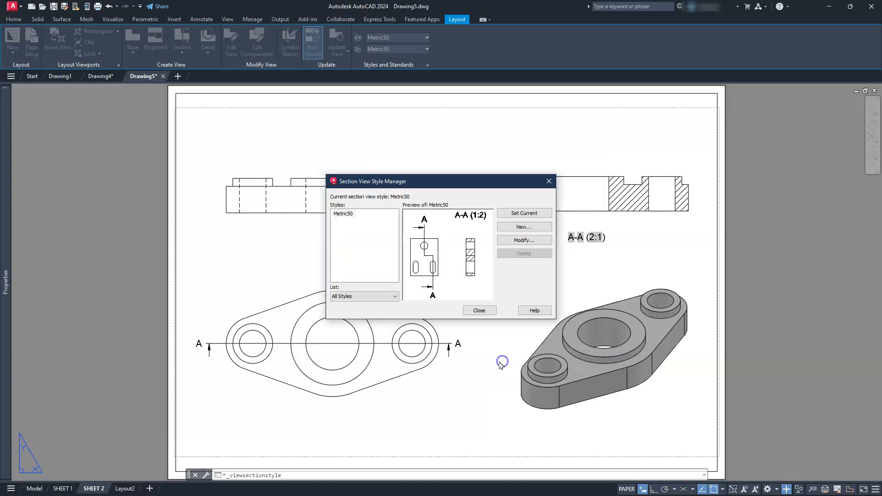
click(477, 310)
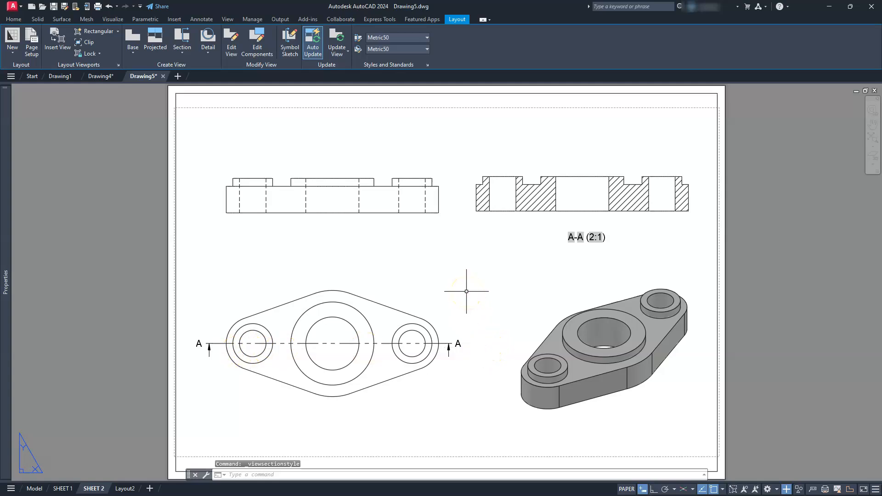
- Add center marks to the two rounded ends and the central arc of the flange's plan view
click(201, 19)
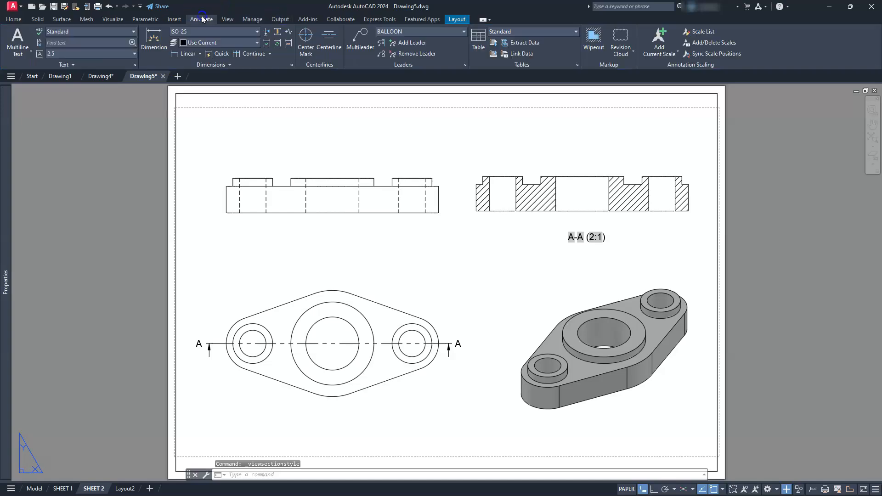
click(305, 39)
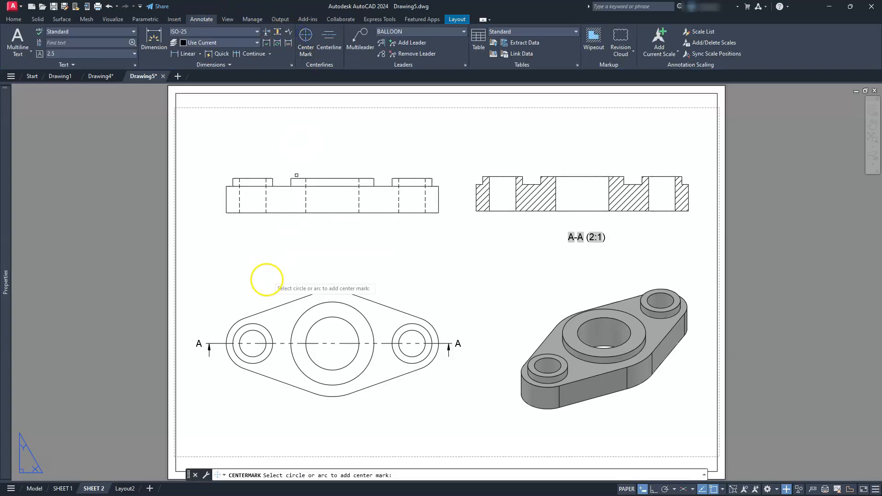
click(232, 337)
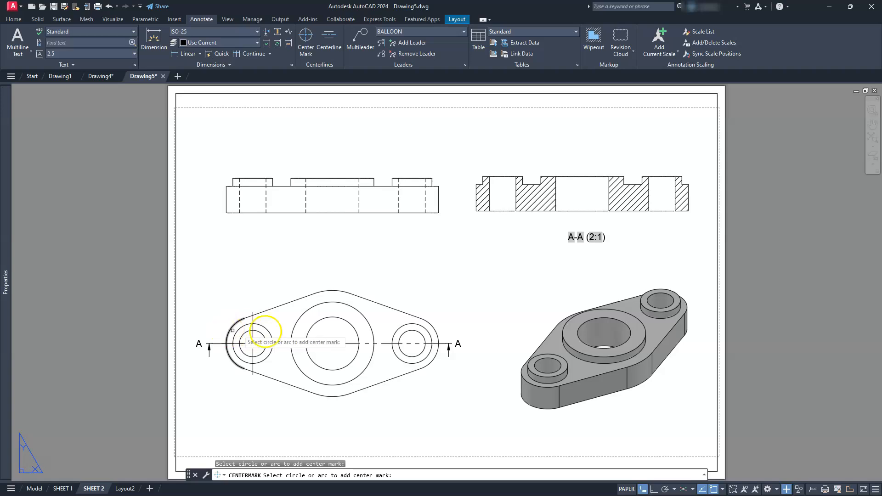
click(410, 335)
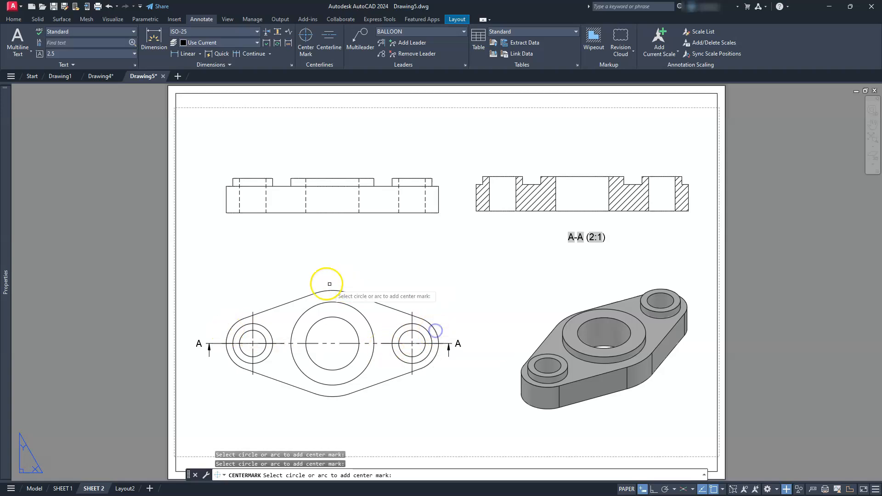
click(325, 288)
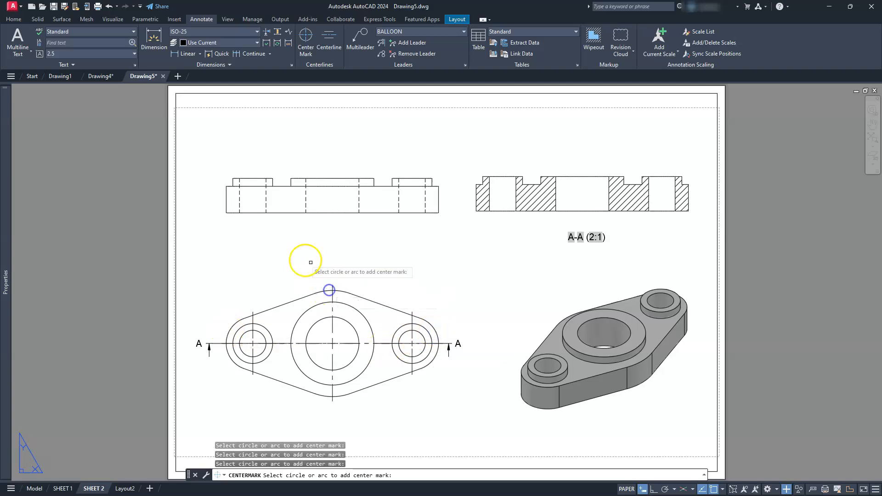
key(Escape)
key(Escape)
key(Escape)
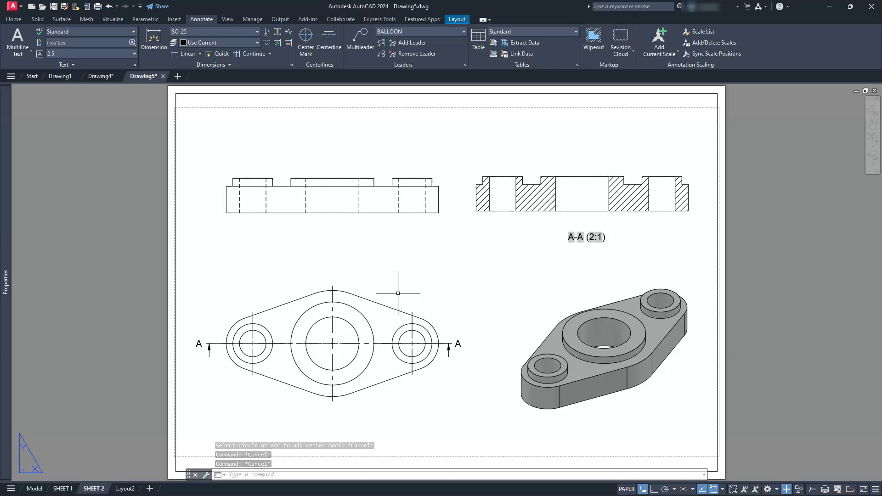
- Add centerlines between the hidden edges of all three holes in the front view
click(327, 37)
scroll(285, 190, up, 4)
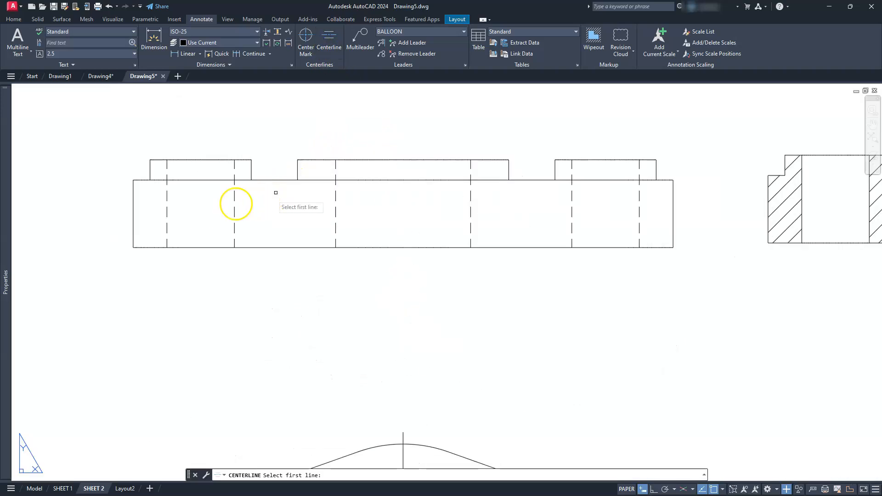
click(167, 196)
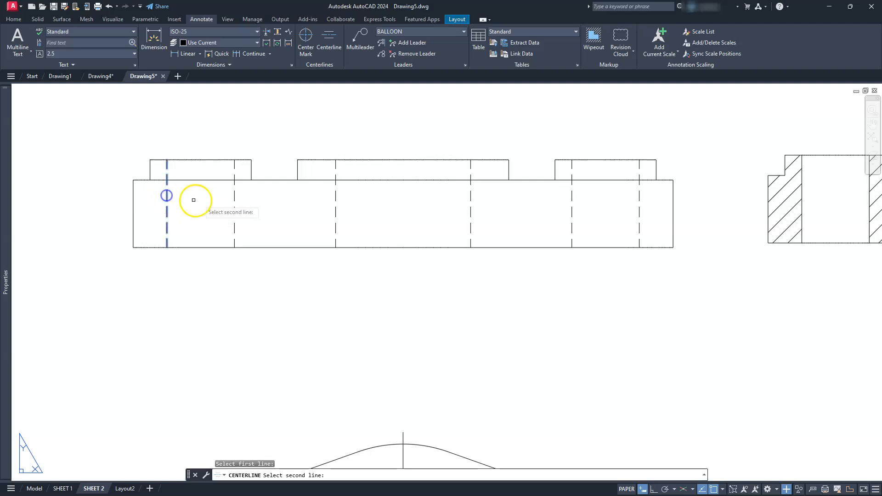
click(234, 195)
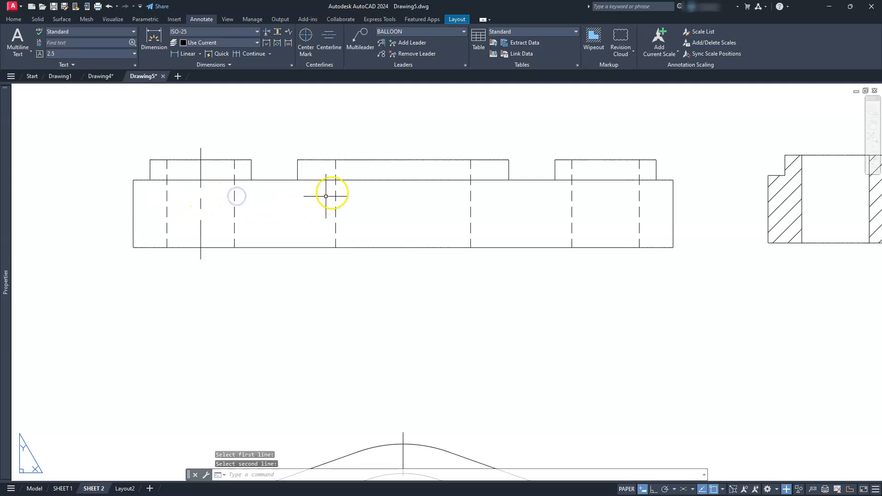
click(328, 38)
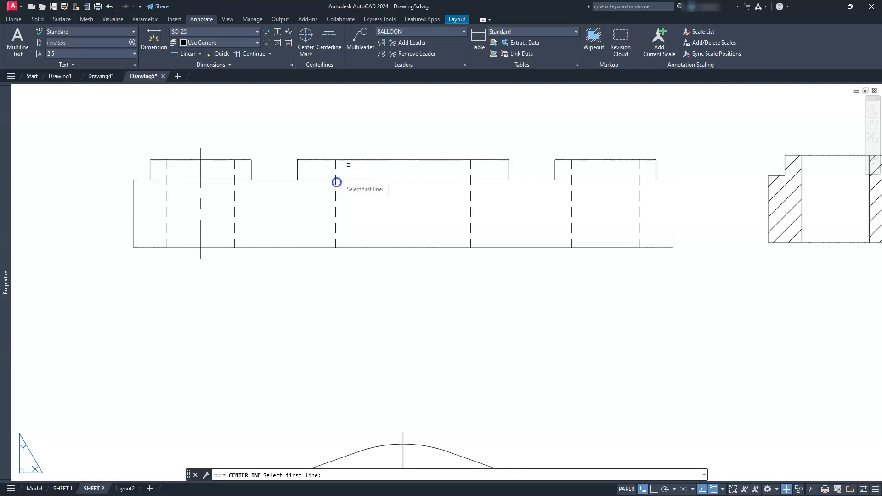
click(335, 191)
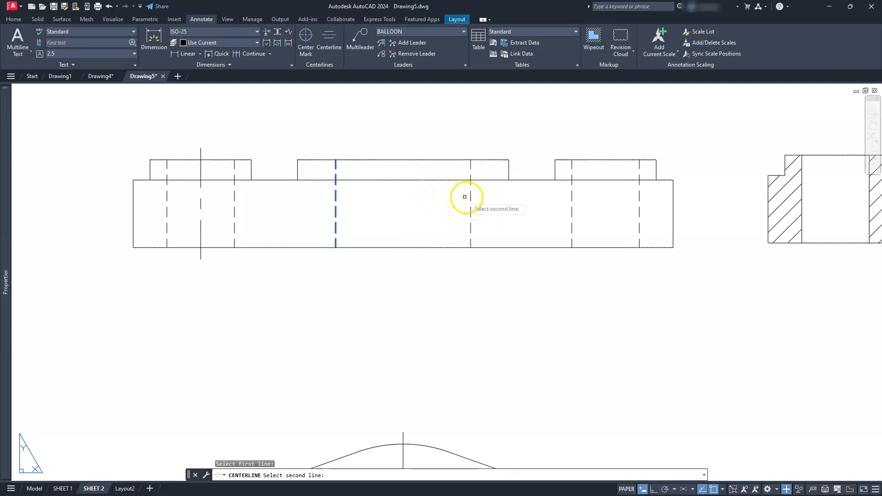
click(471, 198)
click(329, 38)
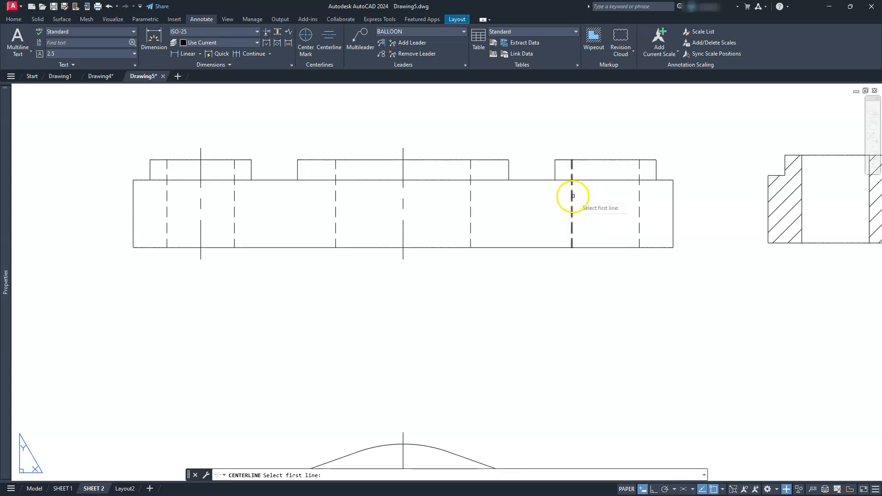
click(572, 196)
click(639, 198)
- Add centerlines to the left small hole and the large central hole in section view A-A
scroll(632, 198, down, 4)
middle_drag(656, 217, 493, 209)
scroll(528, 230, up, 3)
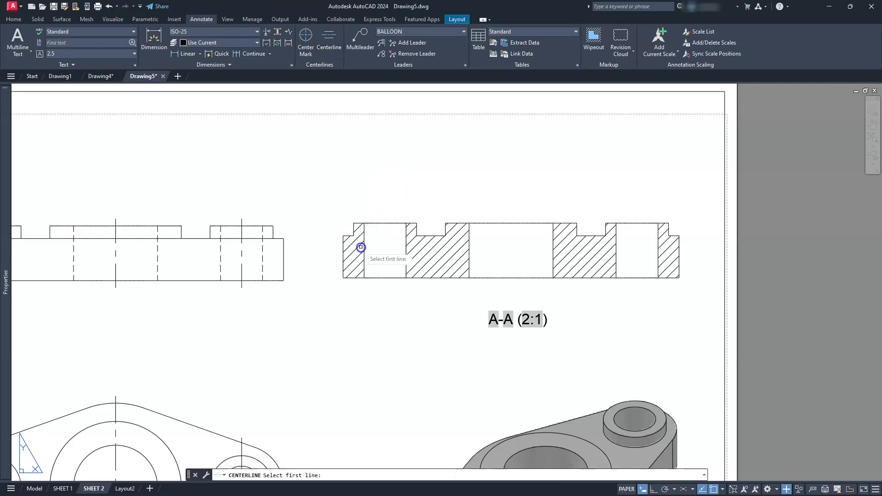
click(364, 246)
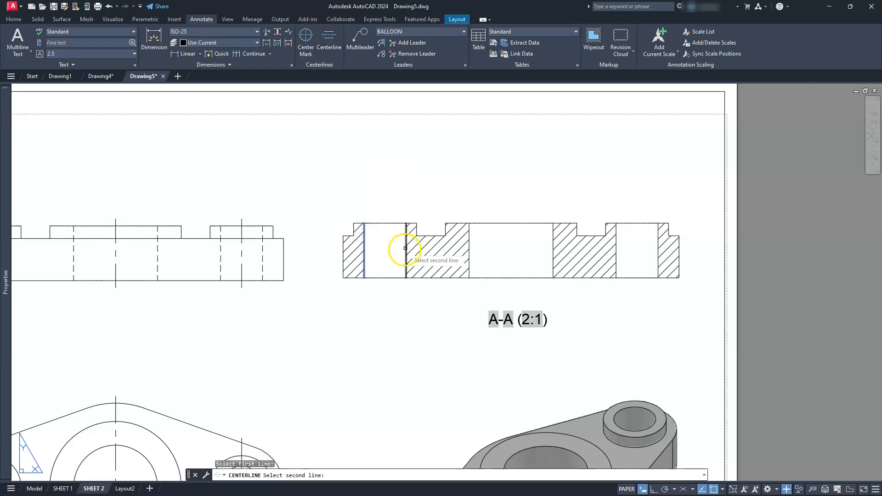
click(406, 249)
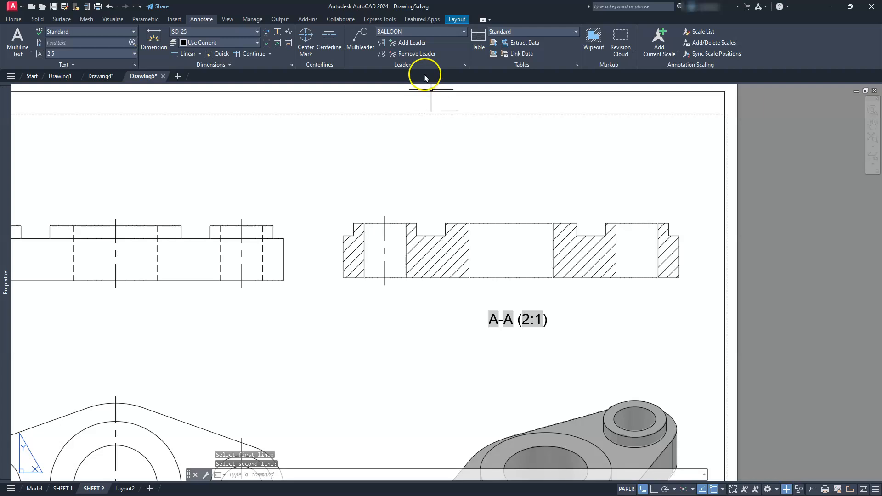
key(Return)
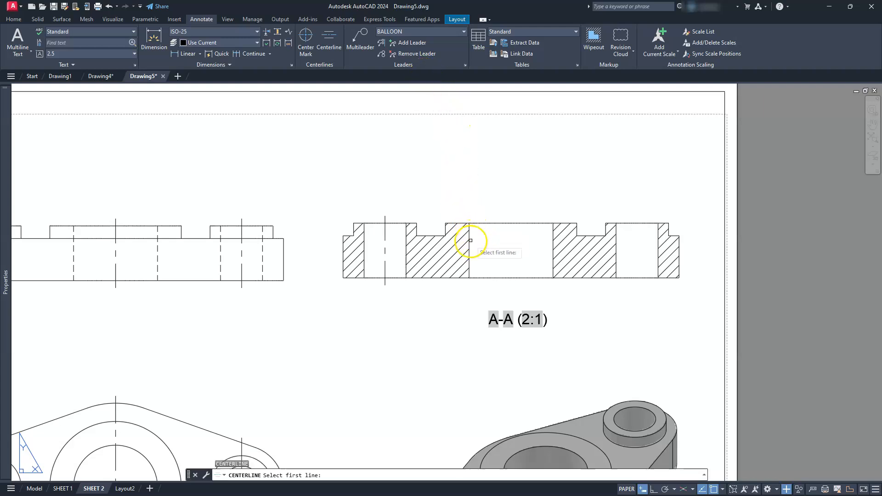
click(470, 242)
click(553, 241)
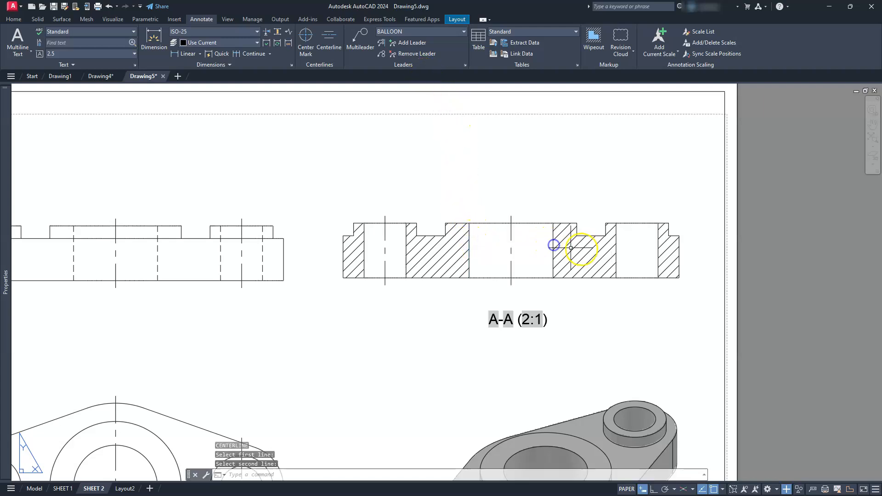
- Add a centerline to the right small hole in section view A-A and end the command
key(Return)
click(616, 251)
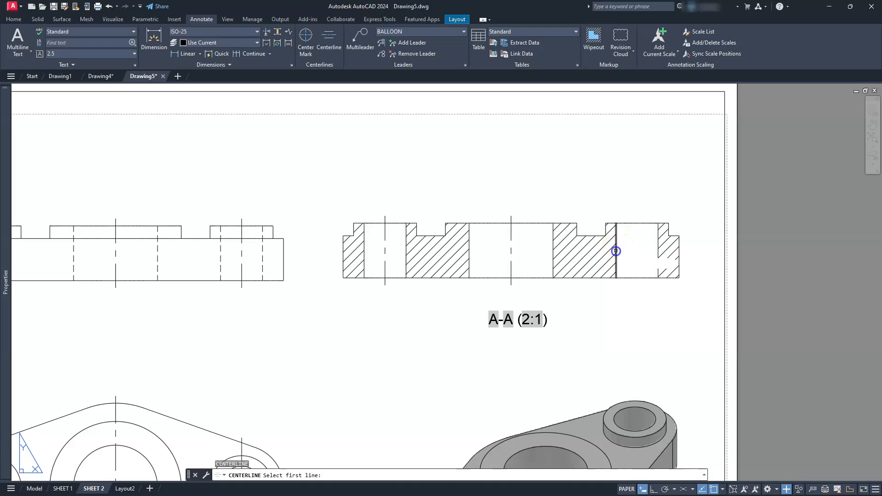
click(657, 252)
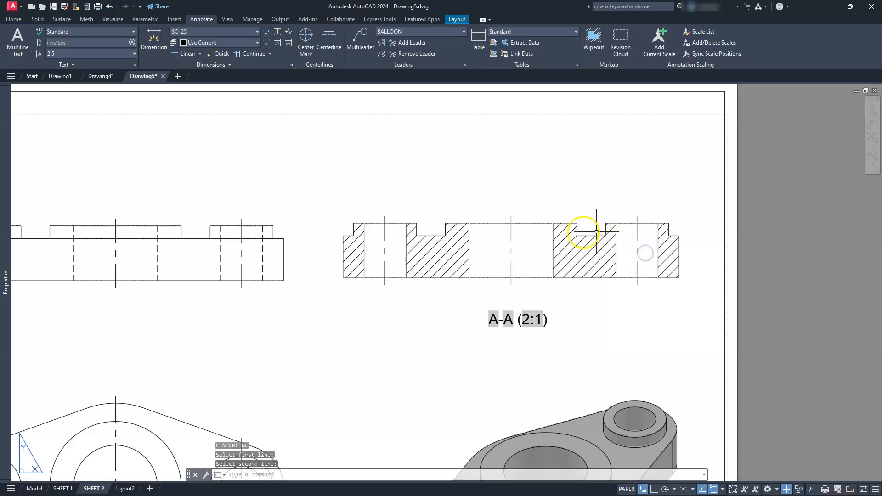
scroll(557, 232, down, 2)
scroll(557, 232, down, 2)
key(Escape)
key(Escape)
key(Escape)
scroll(473, 263, up, 2)
middle_drag(472, 264, 435, 242)
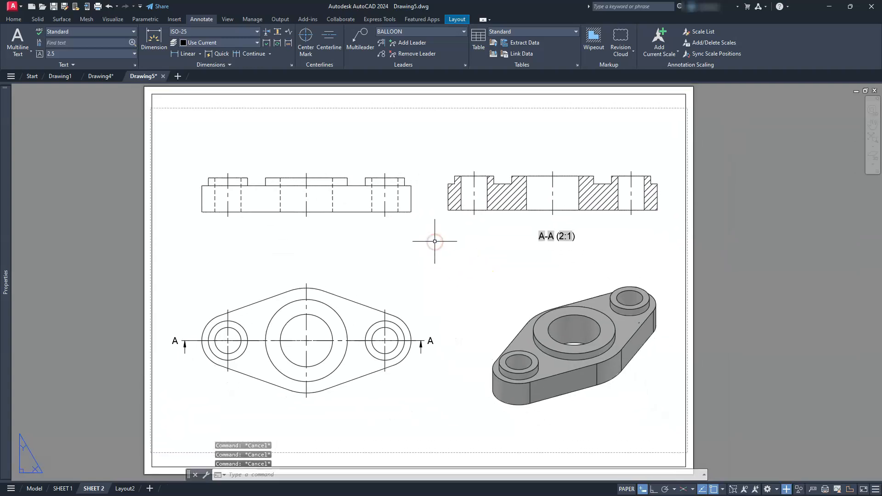
- Open the ISO-25 dimension style for modification and set its decimal separator to Period
click(292, 67)
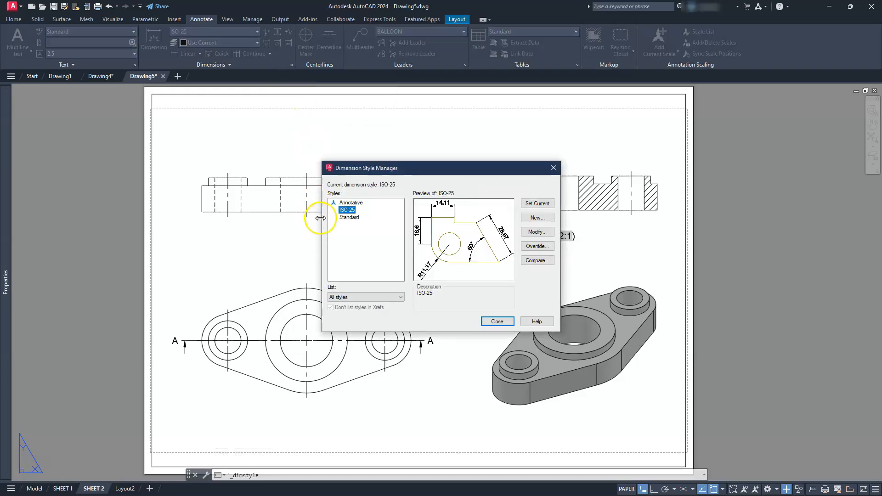
click(537, 233)
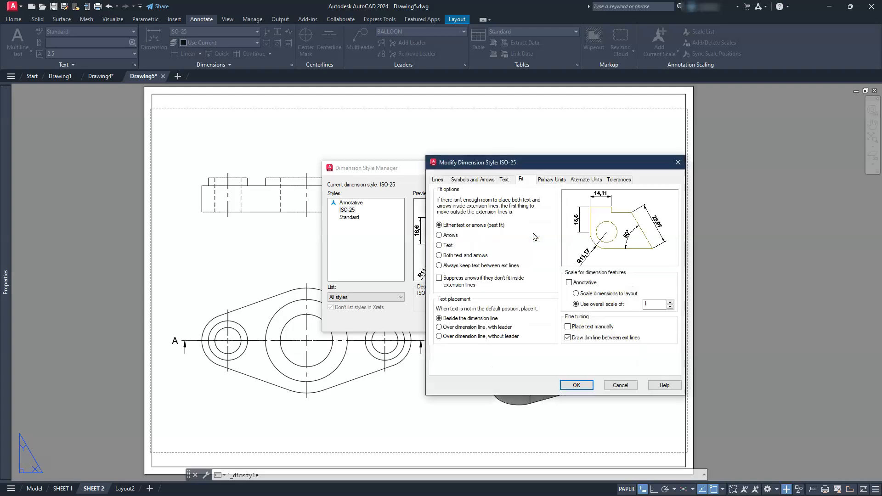
drag(548, 168, 397, 138)
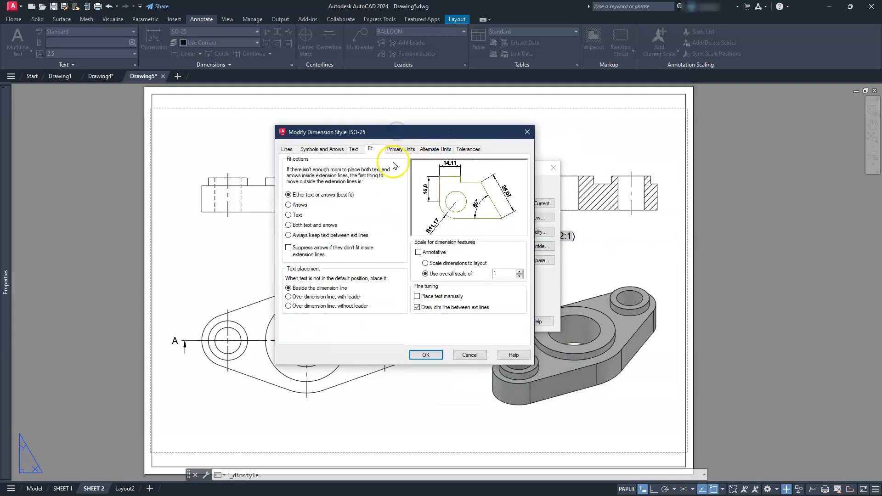
click(401, 149)
click(400, 207)
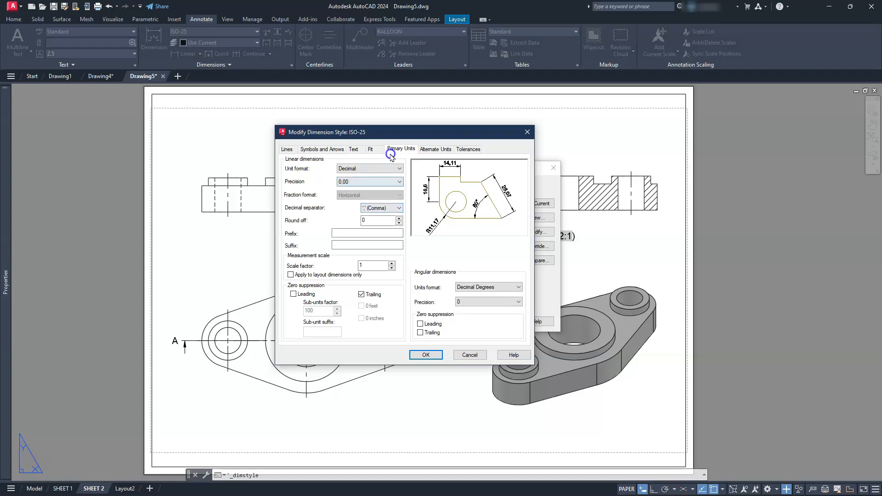
click(361, 295)
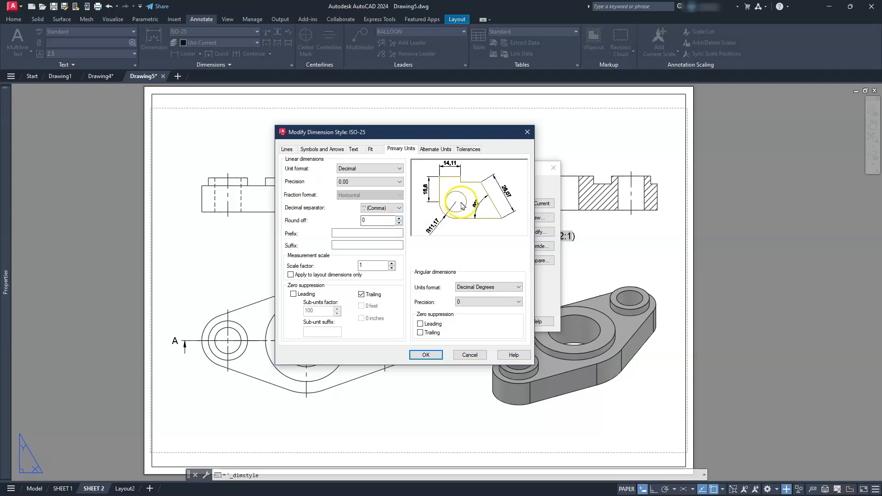
click(399, 208)
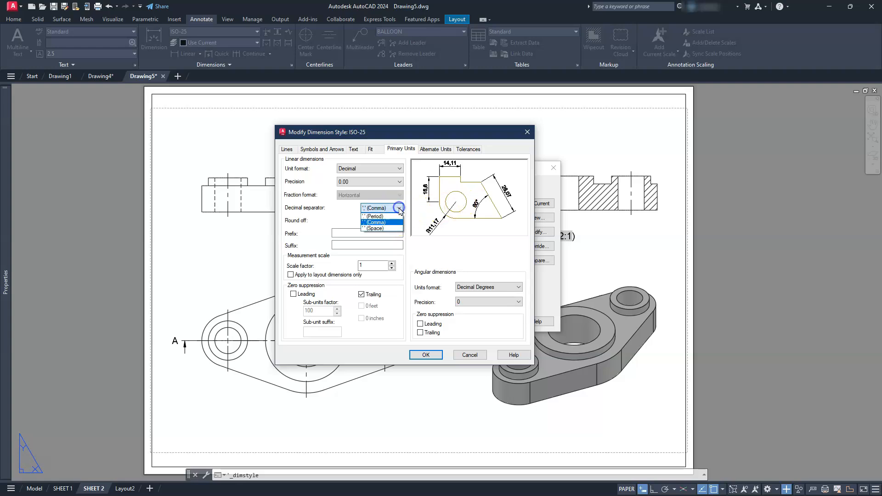
click(375, 216)
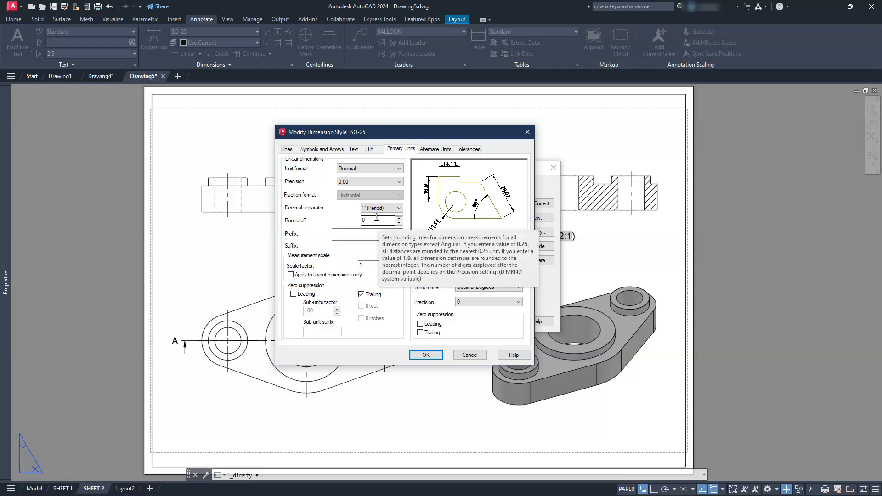
- Set the ISO-25 dimension text alignment to Horizontal and its vertical placement to Centered
click(372, 148)
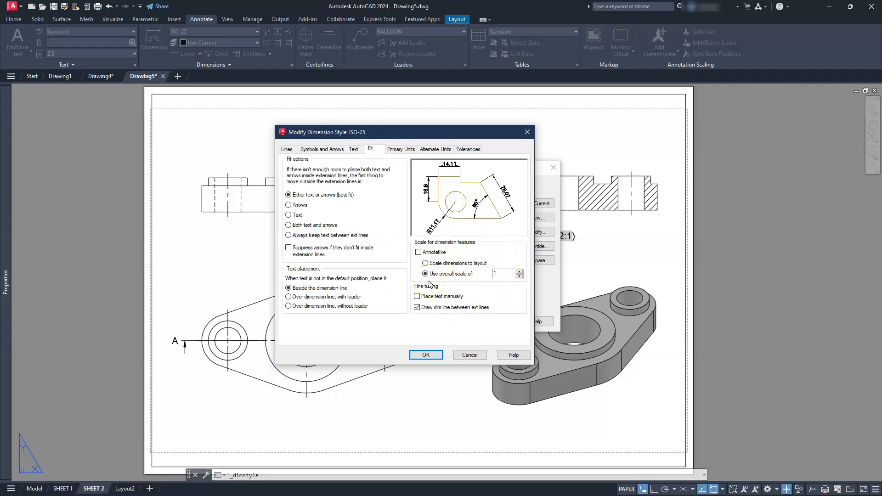
click(477, 278)
click(505, 274)
click(367, 157)
click(353, 149)
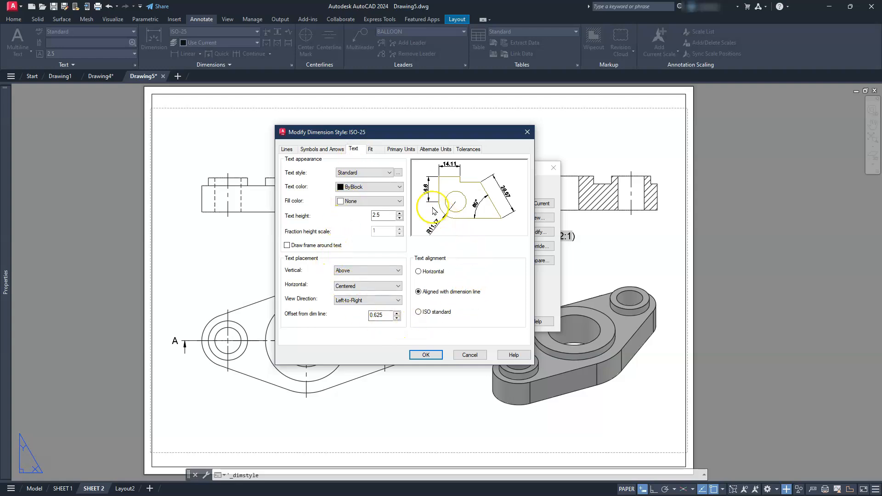
click(418, 272)
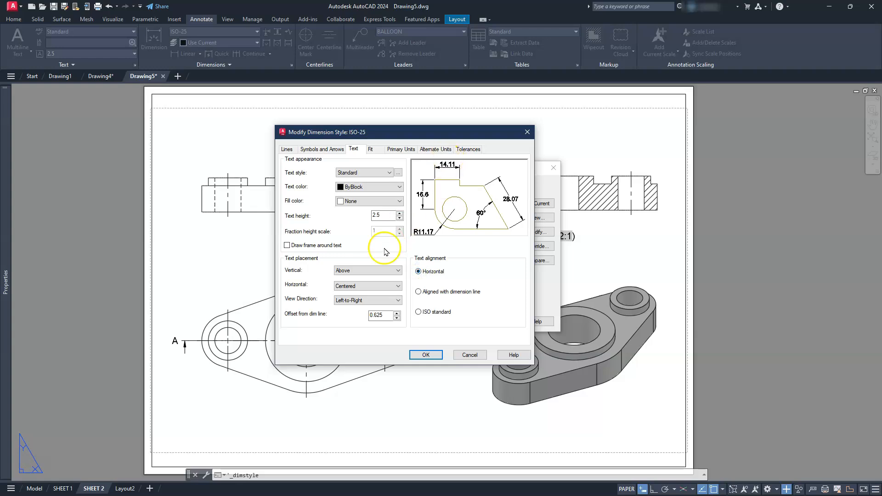
click(371, 273)
click(351, 280)
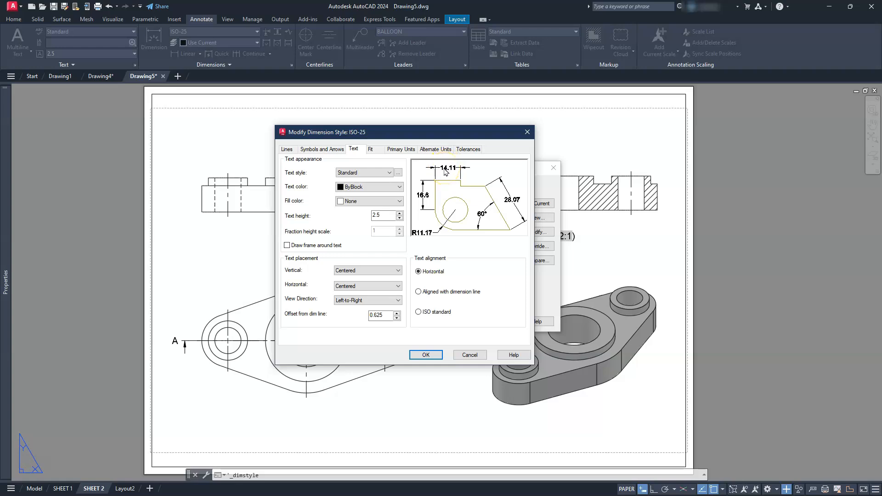
click(331, 151)
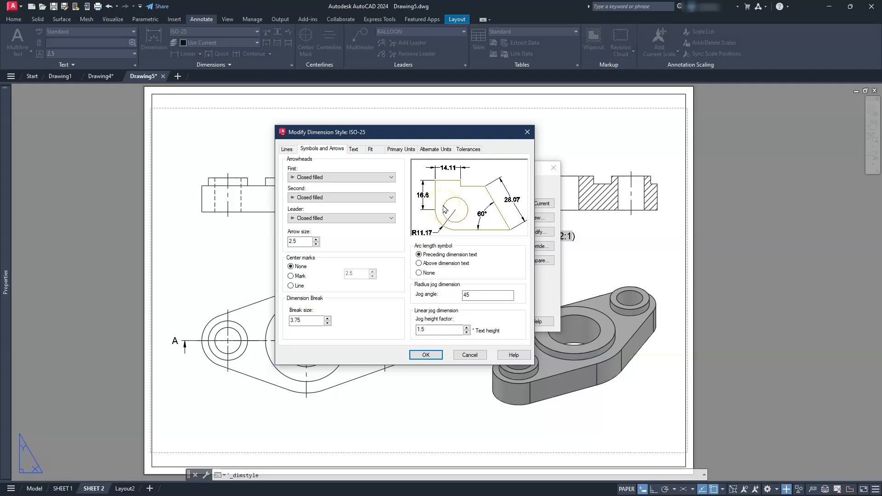
click(287, 149)
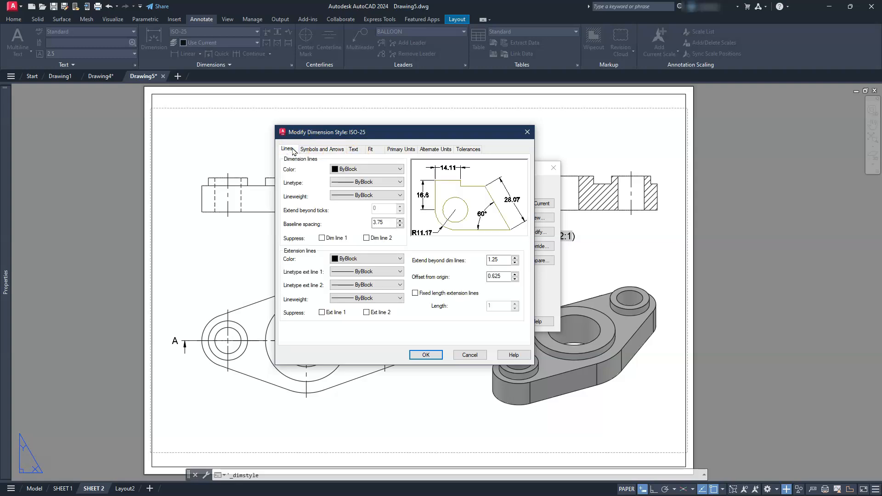
click(301, 173)
click(322, 148)
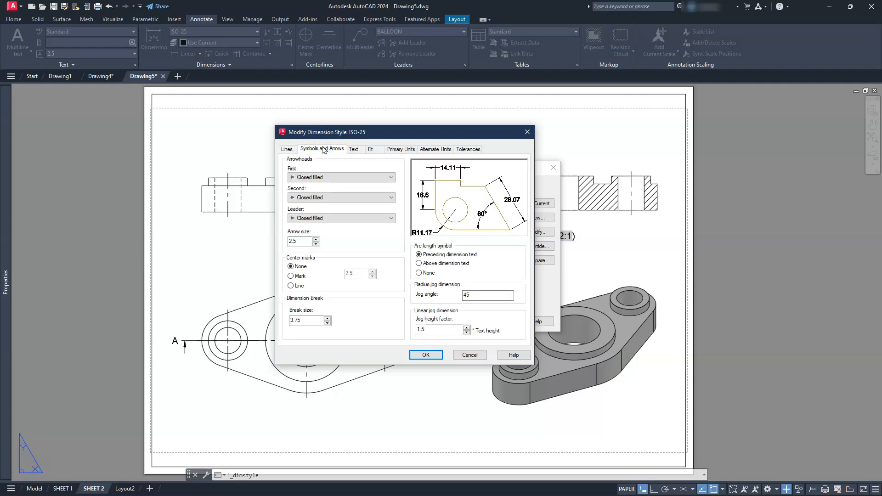
click(354, 151)
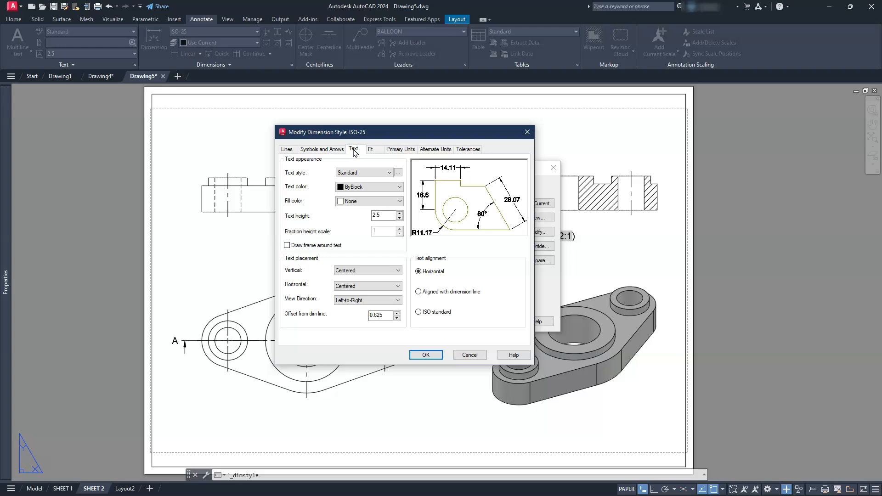
- Turn off drawing dimension lines between extension lines in the ISO-25 fit options, then accept and close the style manager
click(373, 150)
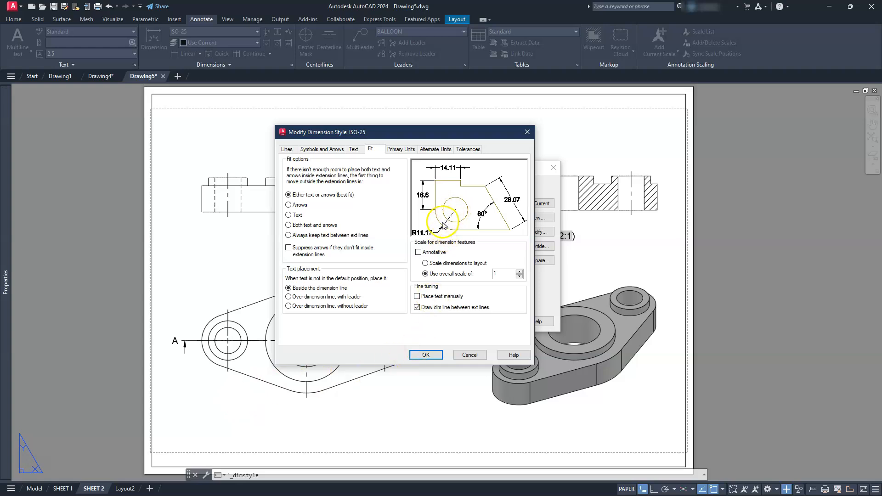
click(418, 308)
click(417, 308)
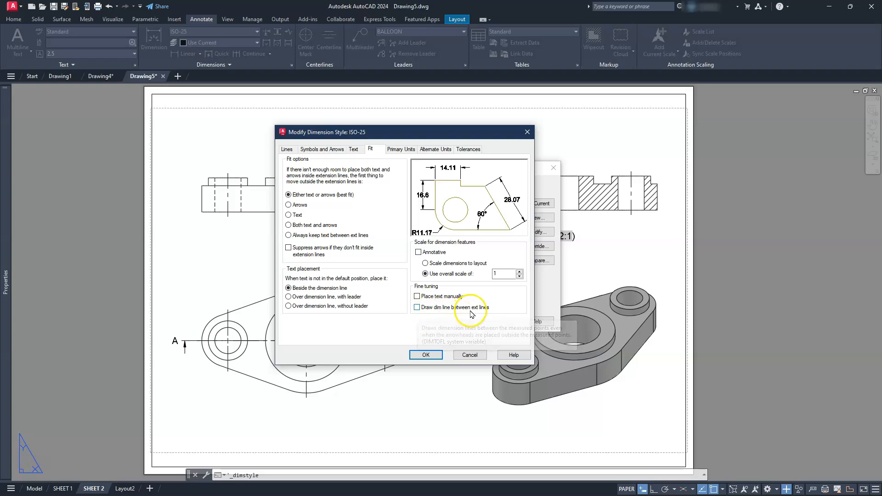
click(426, 356)
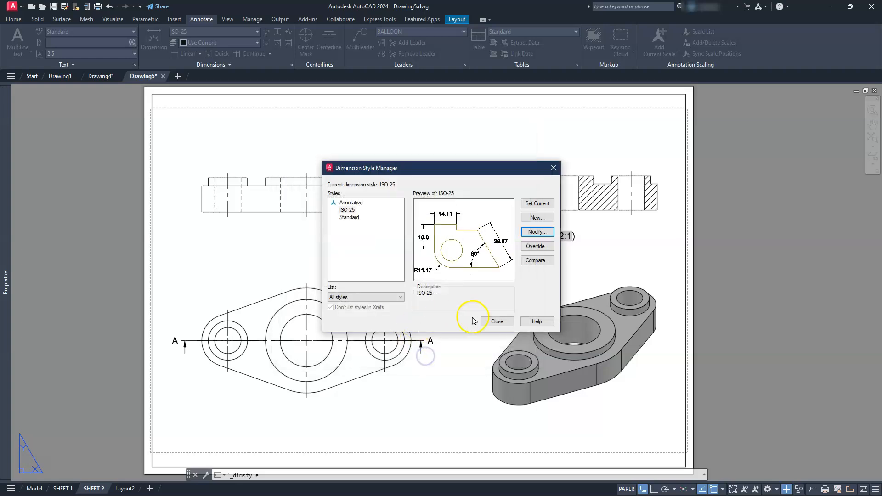
click(497, 321)
- Add a horizontal linear dimension between the two small holes' centerlines, placed above section view A-A
middle_drag(321, 279, 394, 309)
scroll(360, 242, up, 2)
middle_drag(479, 247, 256, 322)
click(186, 54)
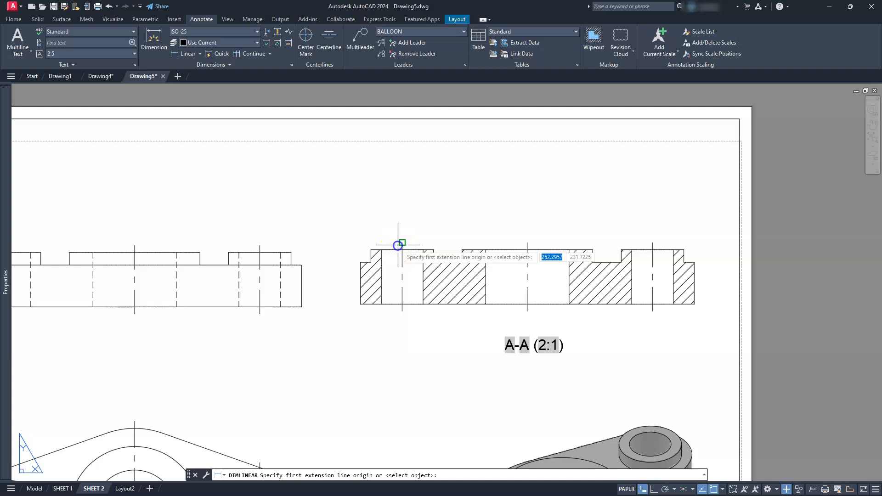
click(397, 246)
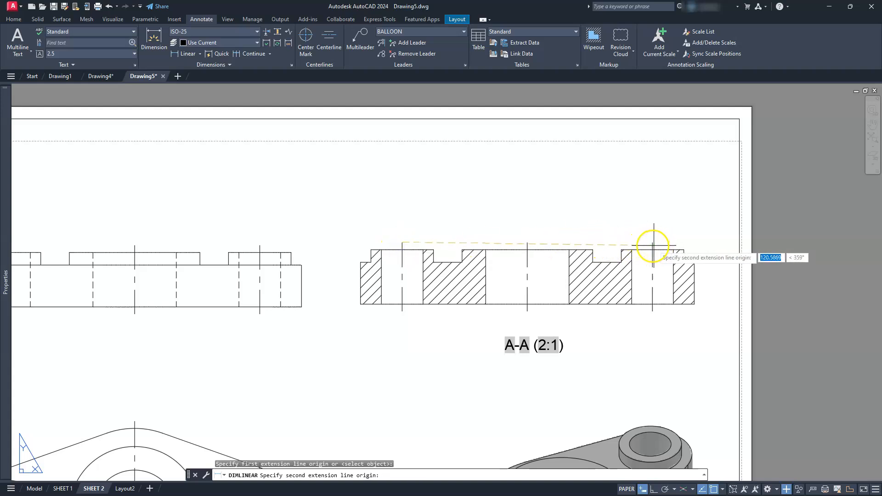
click(652, 245)
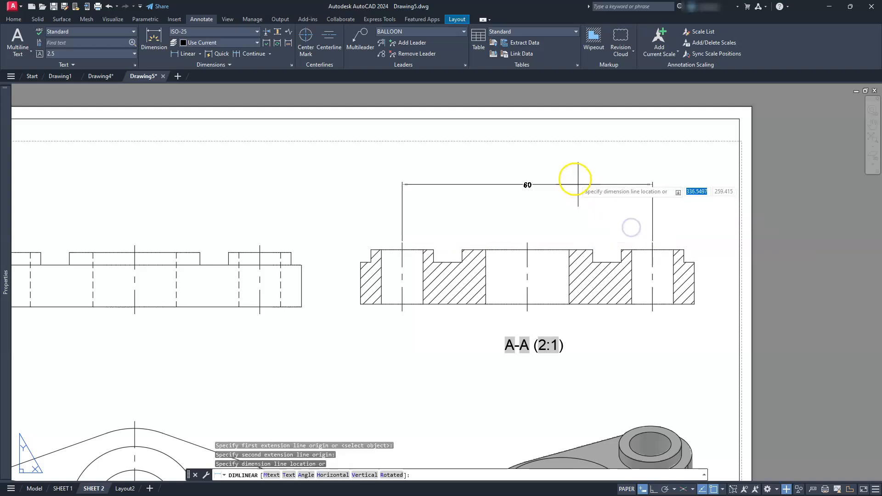
click(574, 188)
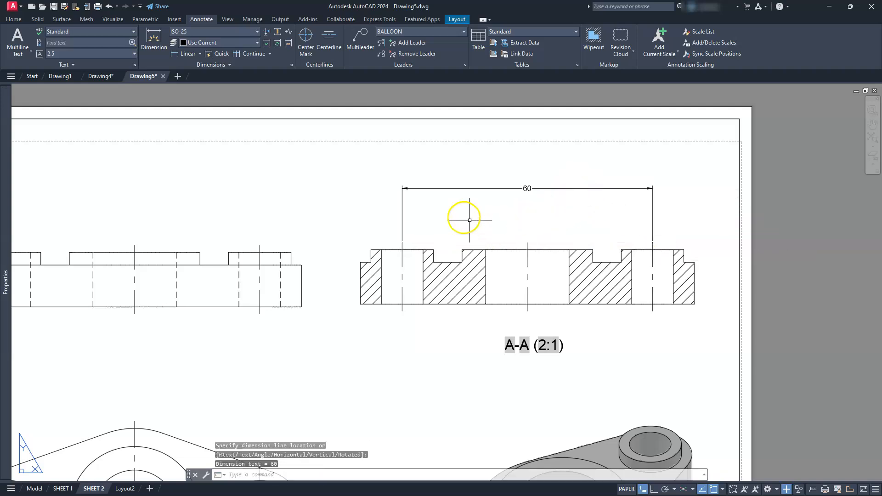
- Add a horizontal linear dimension from the left small hole's centerline to the central hole's centerline, beneath the overall hole spacing dimension in section A-A
click(188, 53)
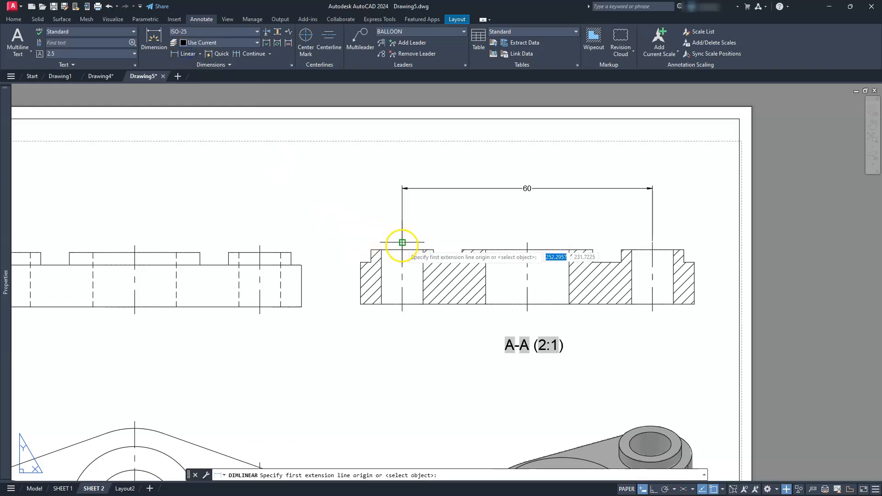
click(412, 246)
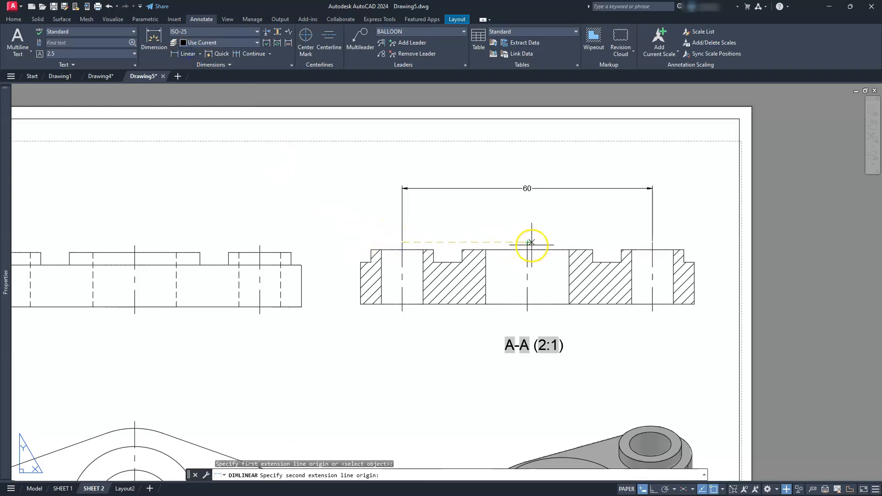
click(531, 245)
click(470, 212)
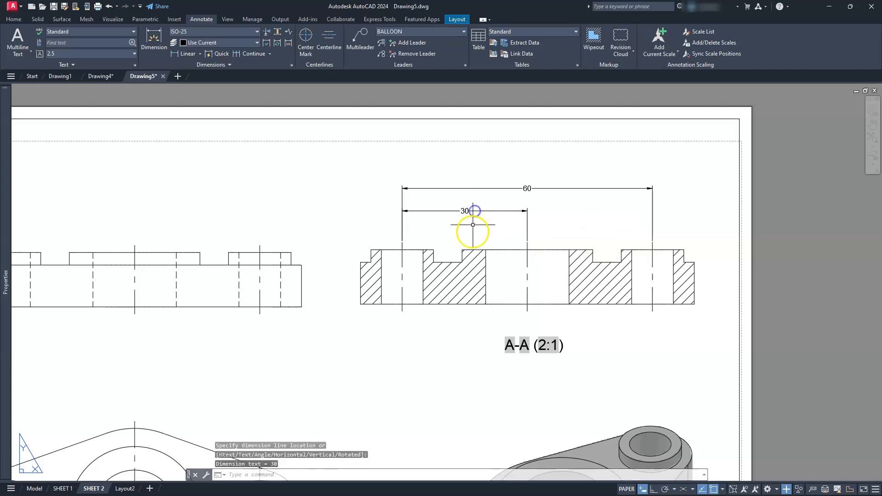
key(Escape)
key(Escape)
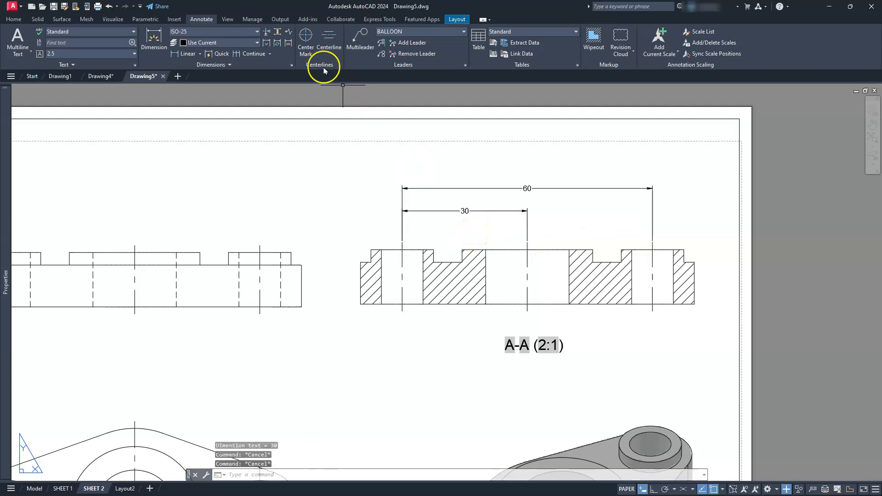
- Increase the overall scale for dimension features in the ISO-25 dimension style and close the style manager
click(292, 65)
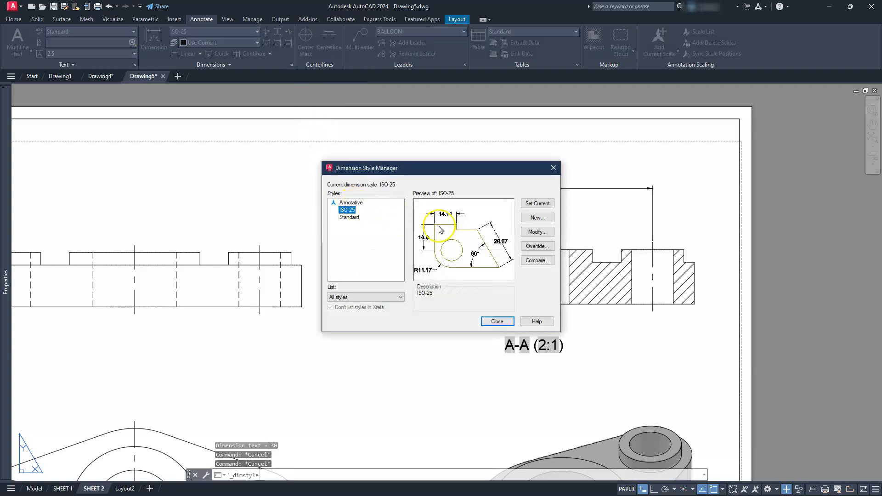
click(535, 232)
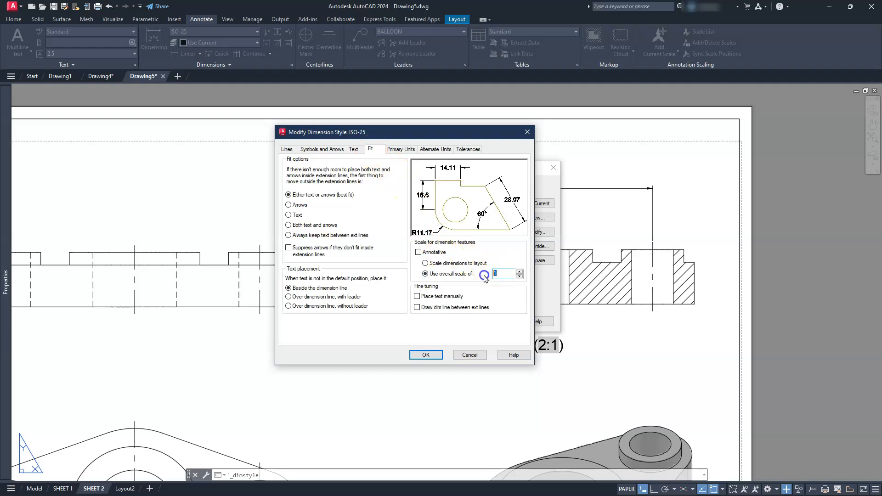
click(434, 354)
click(497, 321)
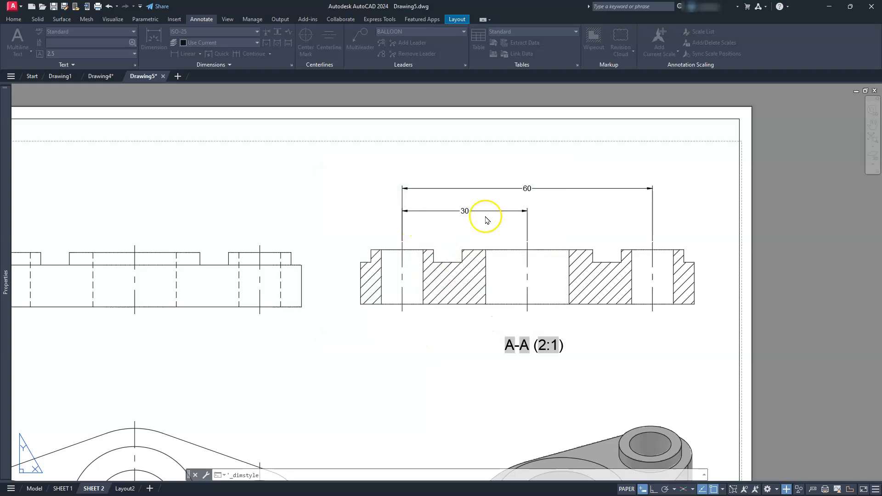
- Dimension the front view's overall width above the part, in line with the hole spacing dimension of section A-A
scroll(561, 232, down, 2)
middle_drag(453, 315, 512, 287)
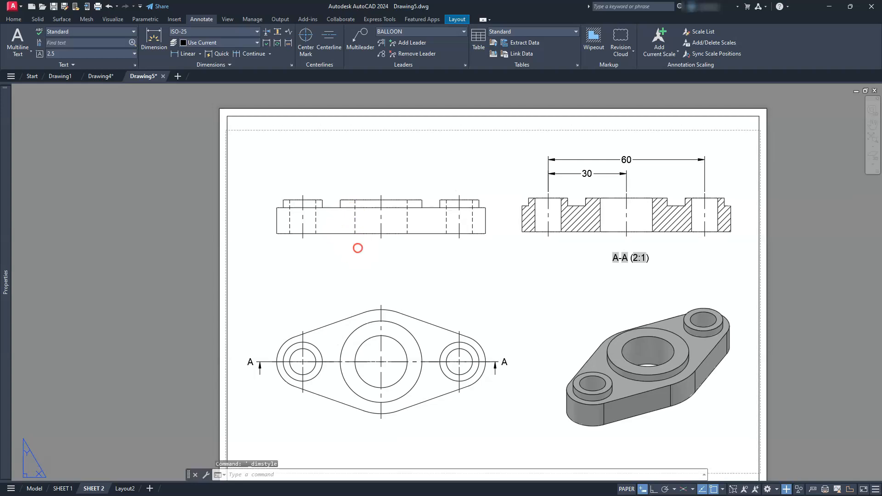
middle_drag(356, 246, 423, 276)
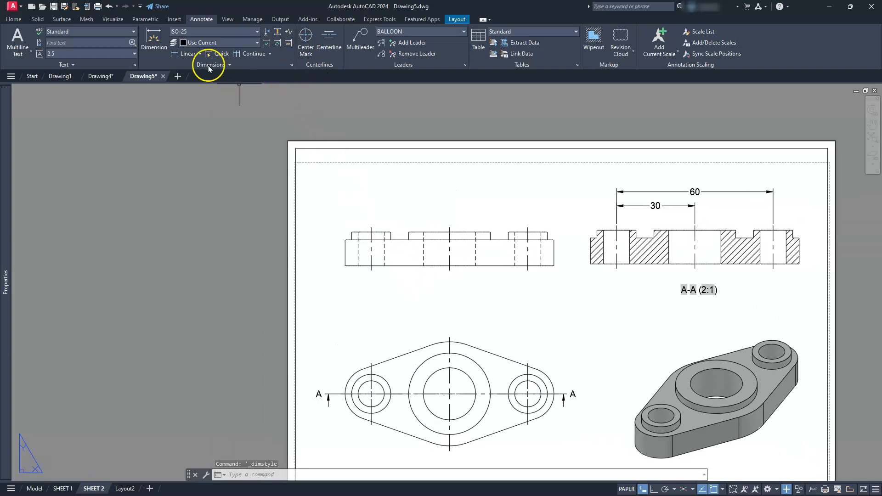
click(178, 55)
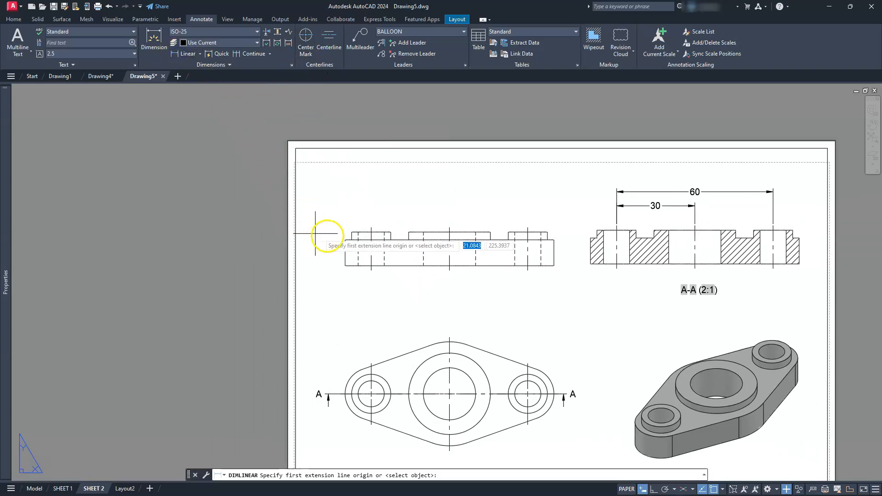
click(345, 240)
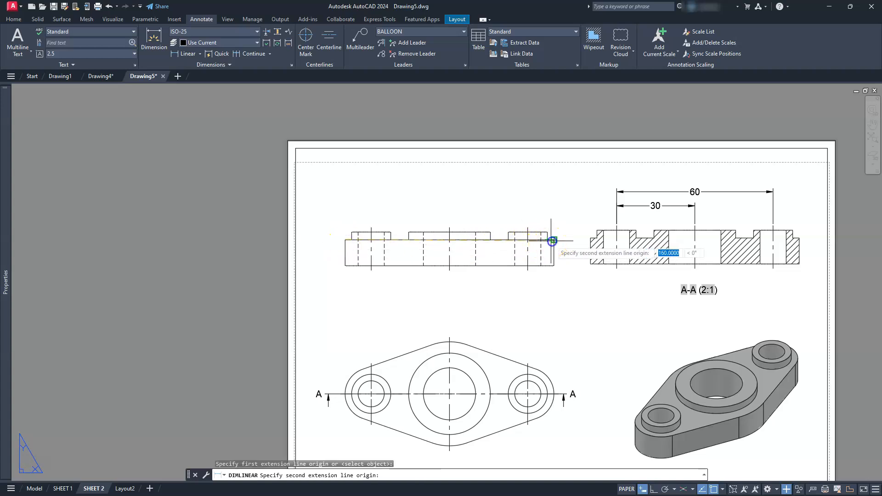
click(551, 240)
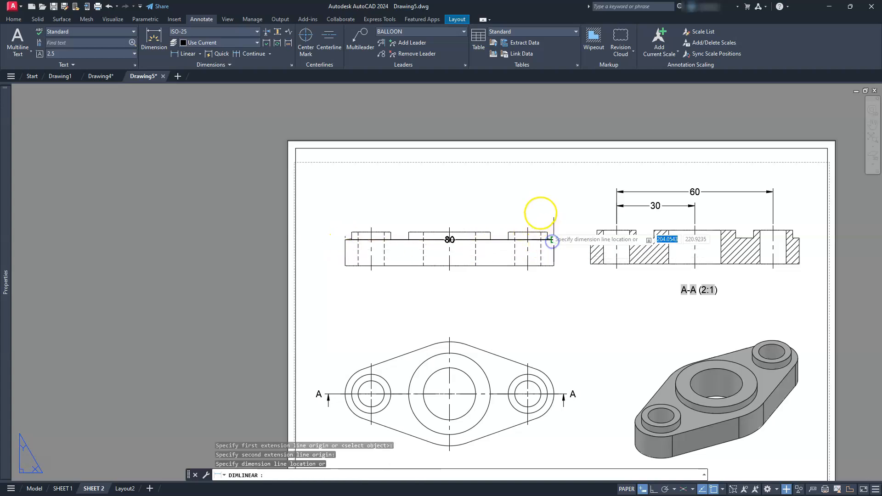
click(623, 191)
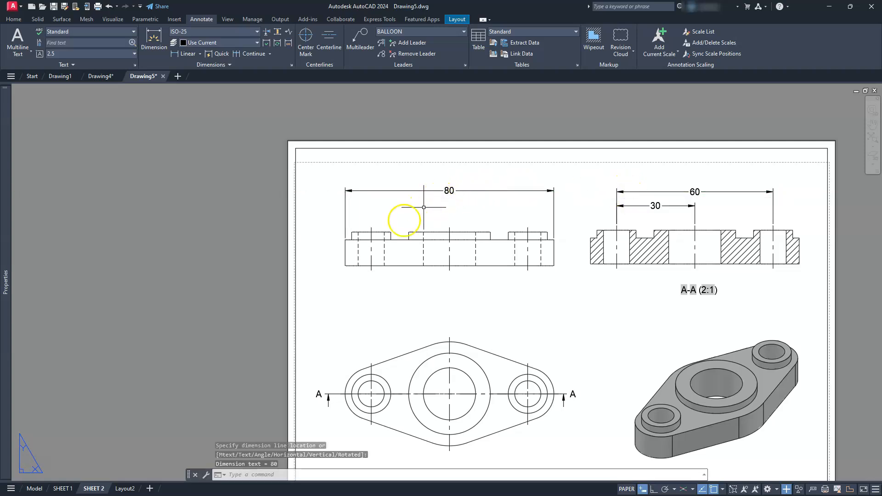
- Dimension the front view's overall height from the left boss top to the base, placed left of the view
scroll(336, 240, up, 5)
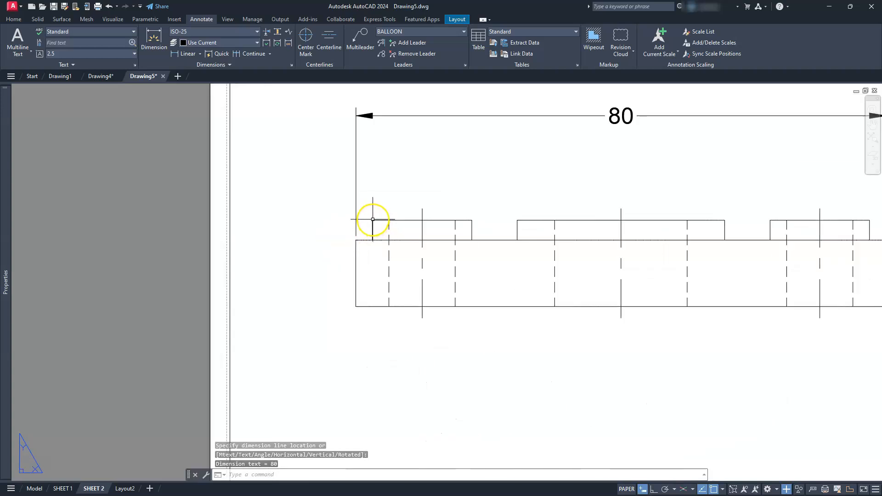
key(Escape)
key(Escape)
key(space)
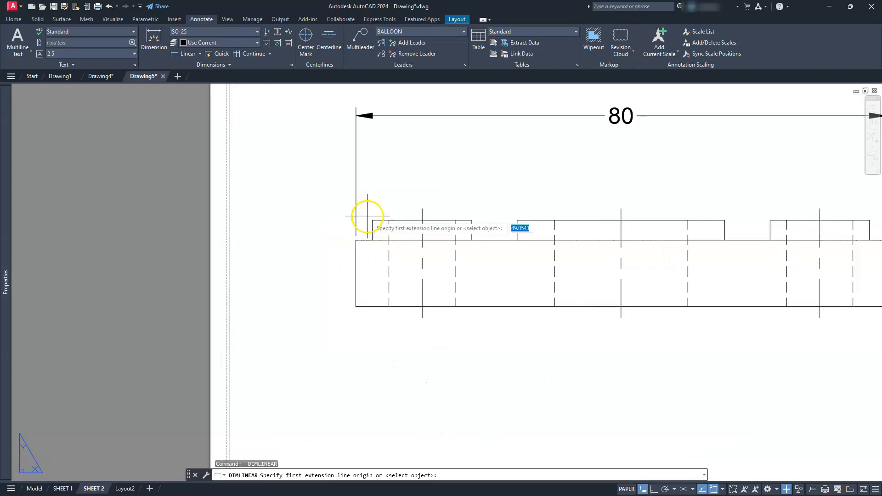
click(372, 220)
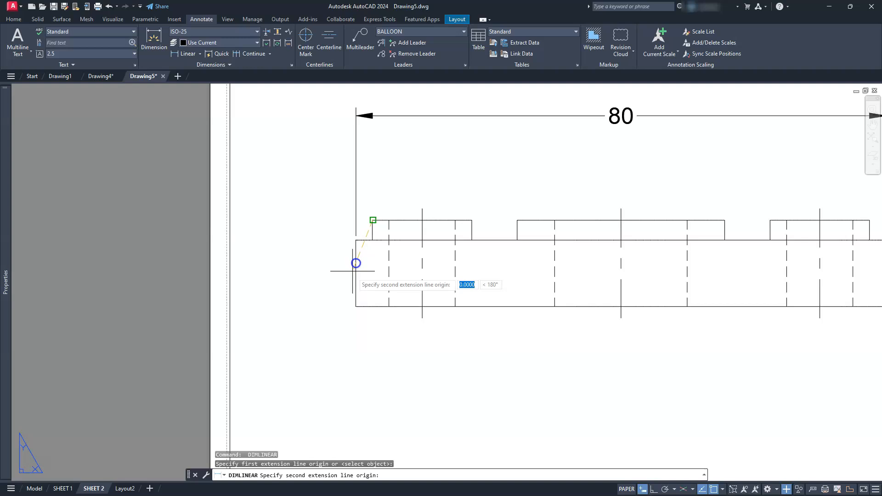
click(356, 306)
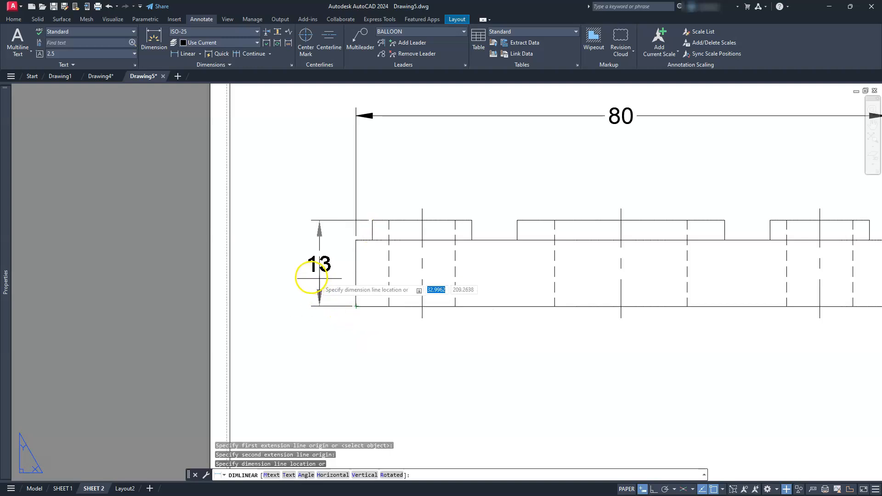
click(267, 293)
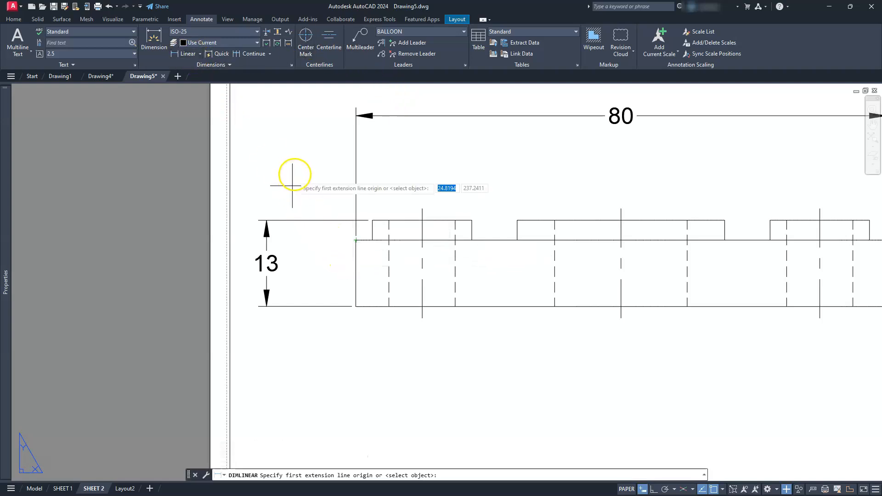
- Dimension the left boss's height above the plate, placed between the front view and its overall height dimension
click(356, 240)
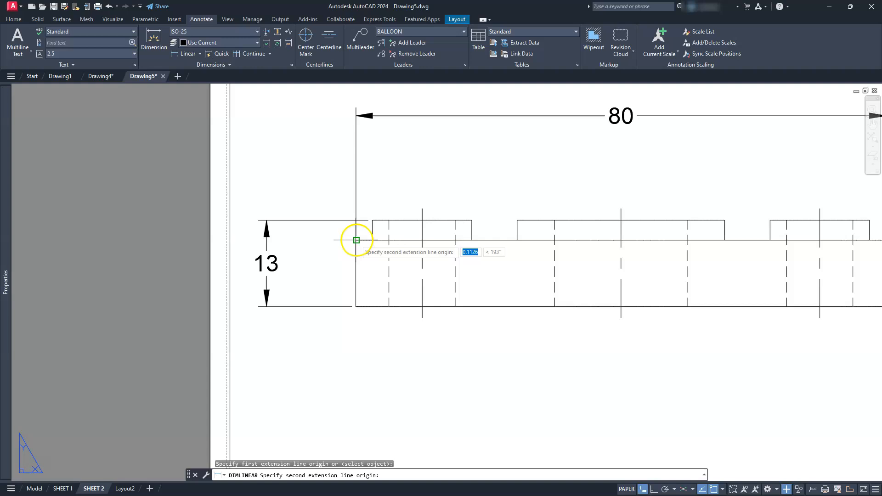
click(373, 220)
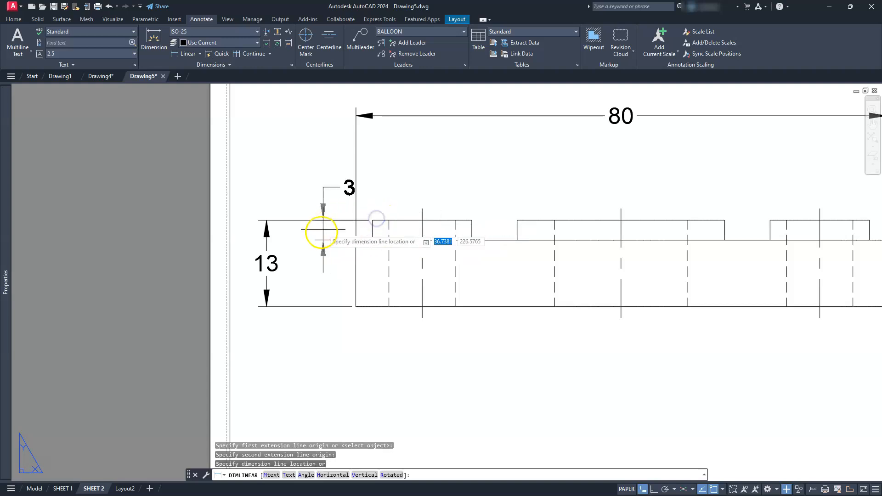
click(301, 234)
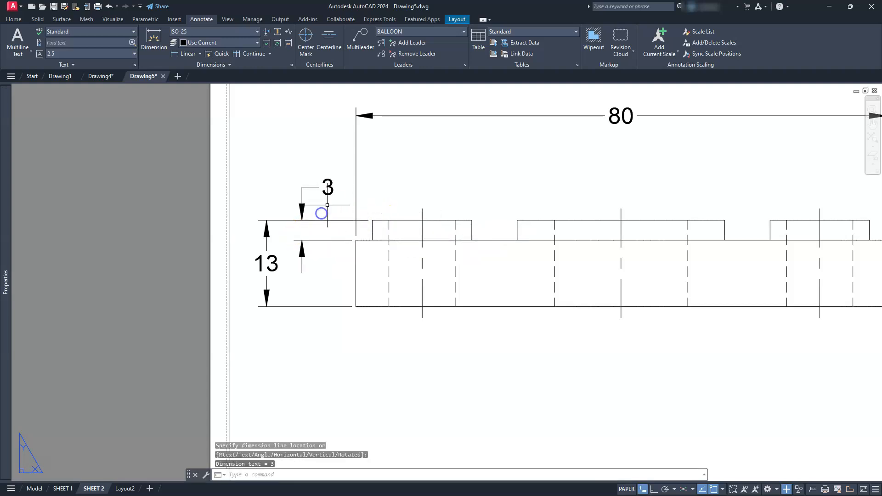
- Add a radius dimension to the outer arc around the left small hole in the plan view
scroll(342, 194, down, 6)
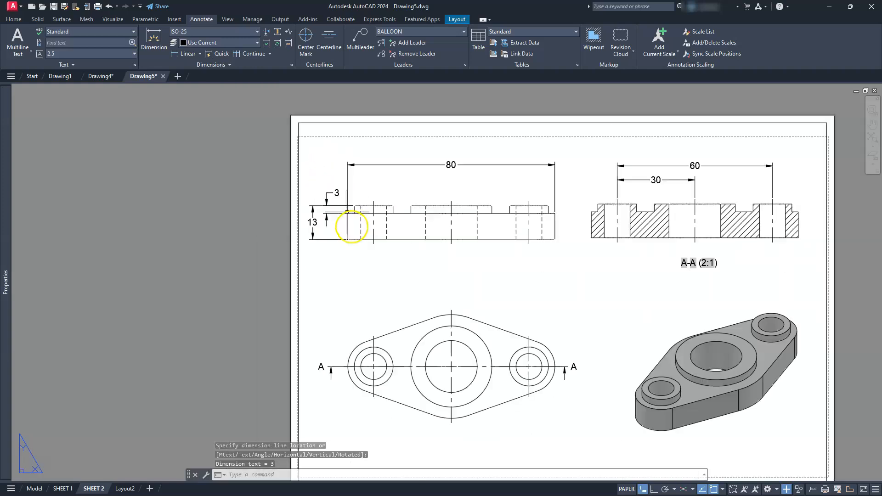
scroll(404, 359, up, 4)
middle_drag(385, 324, 388, 342)
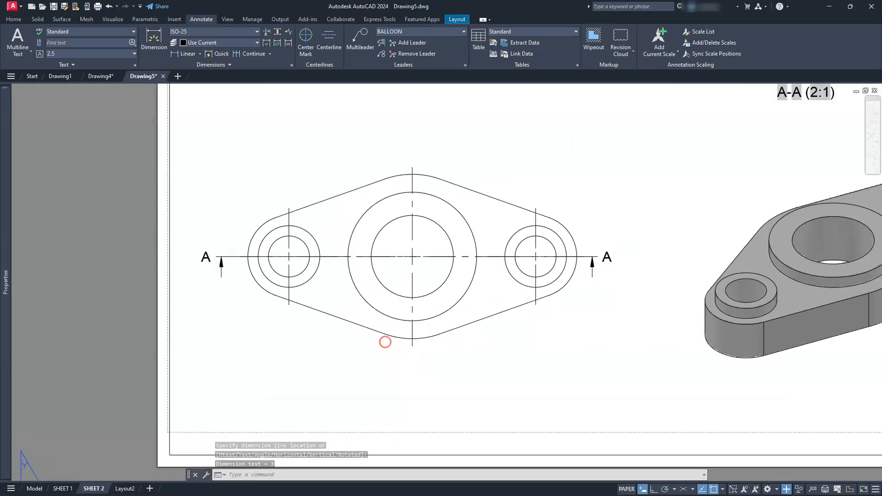
click(200, 54)
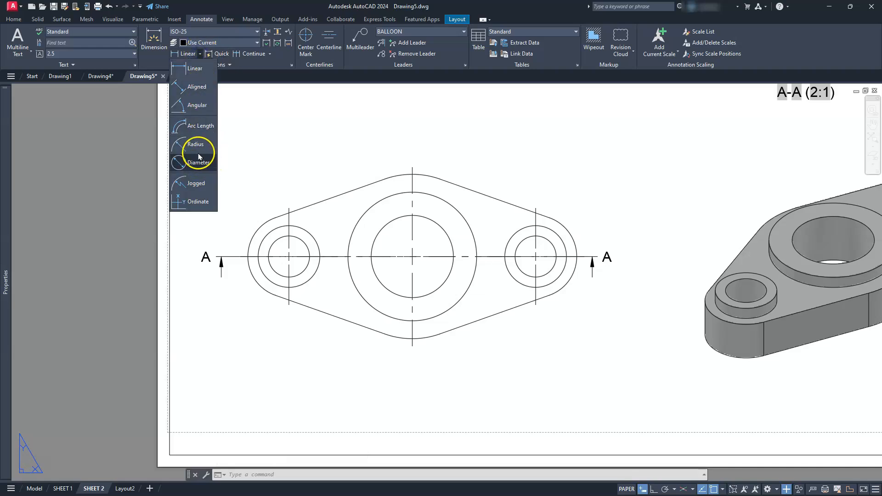
click(198, 150)
click(250, 235)
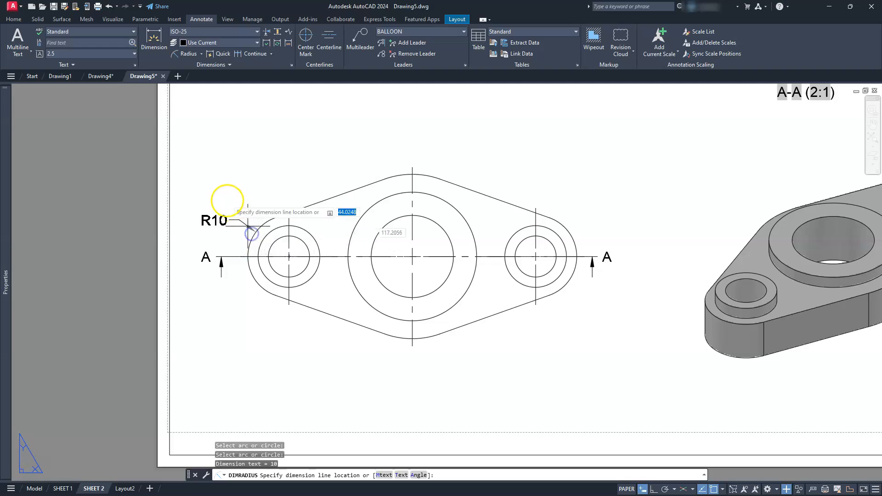
click(233, 201)
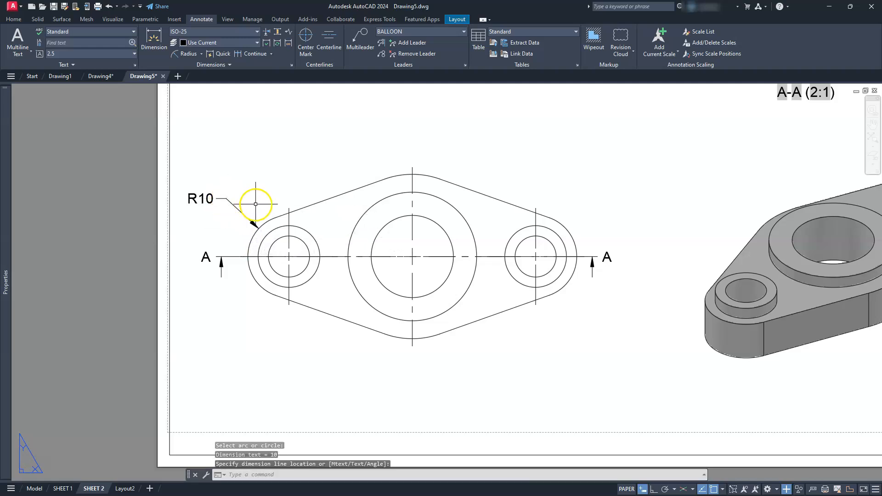
- Add a radius dimension to the upper central outer arc of the plan view, placed above the part
key(Return)
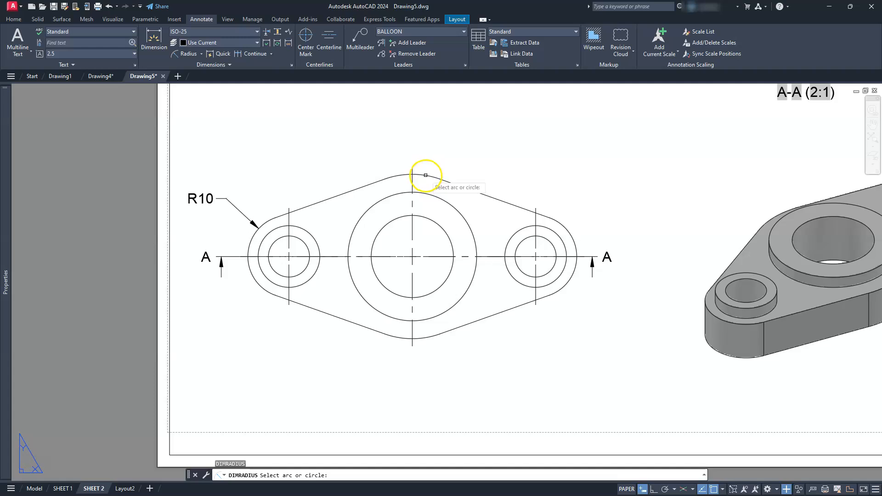
click(425, 175)
click(443, 141)
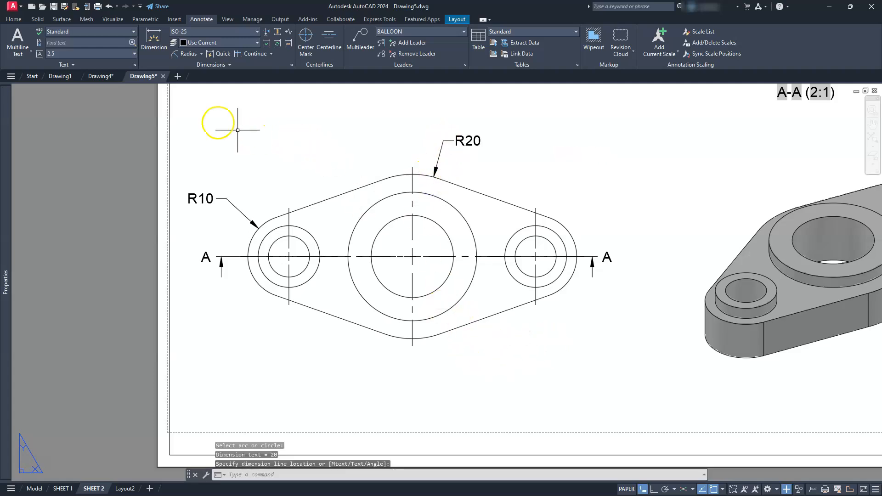
- Add a diameter dimension to the left boss's outer circle in the plan view, placed below the part
click(201, 54)
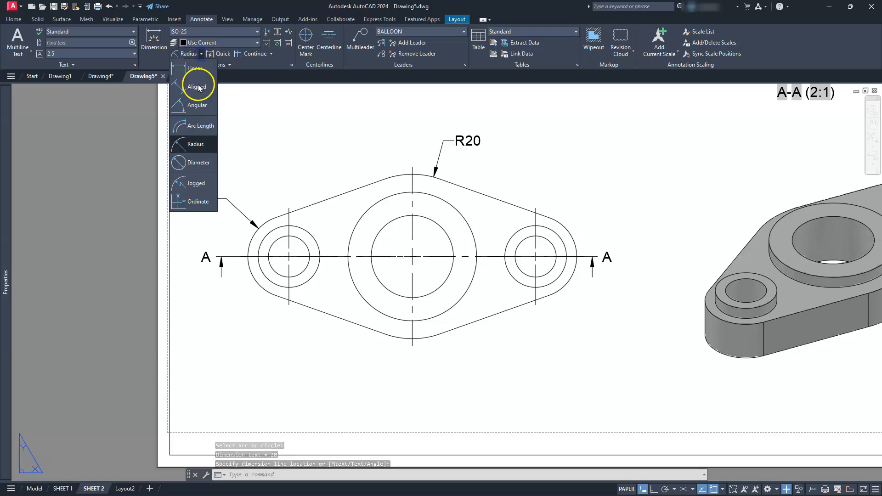
click(192, 166)
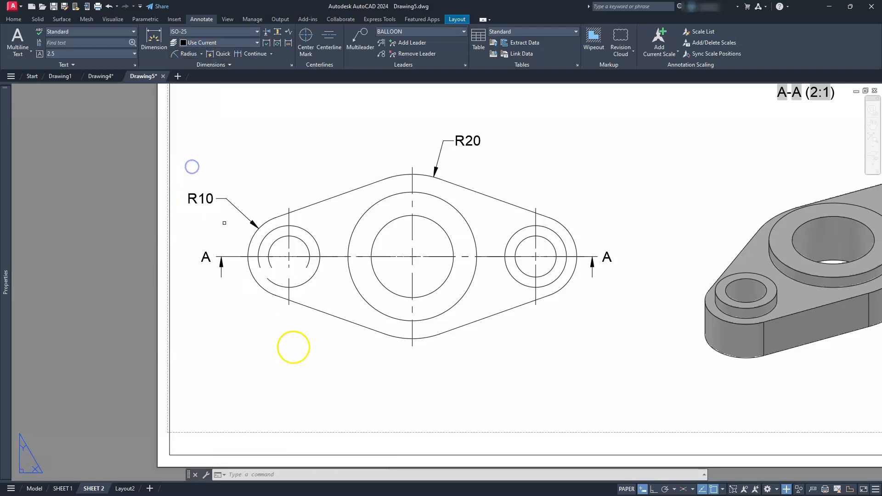
click(275, 284)
click(246, 317)
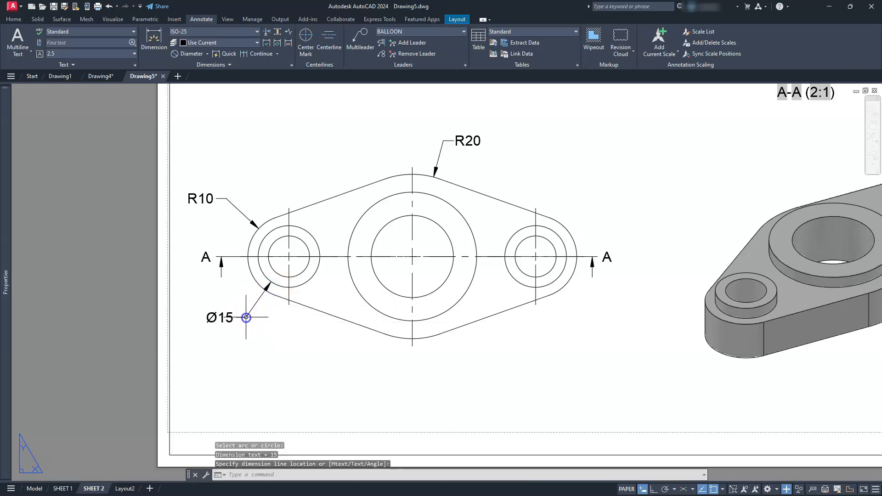
- Add diameter dimensions to the central boss's outer circle and the central hole in the plan view, placed below the part
key(Return)
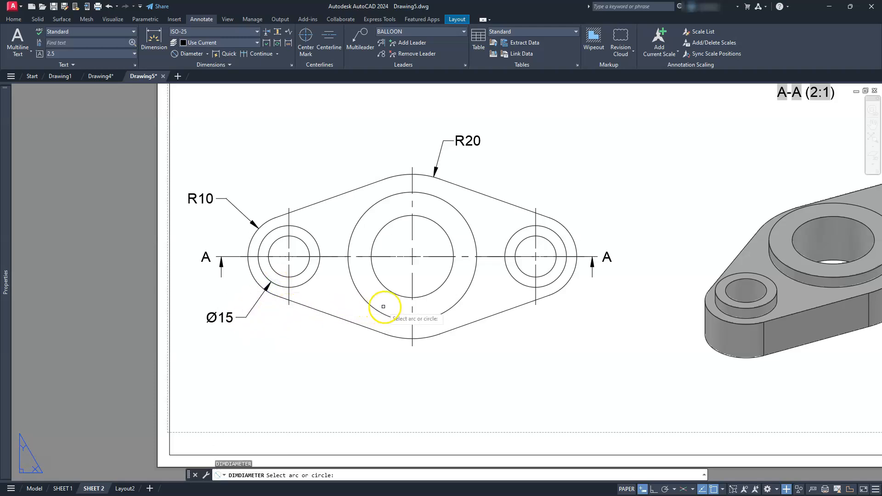
click(445, 311)
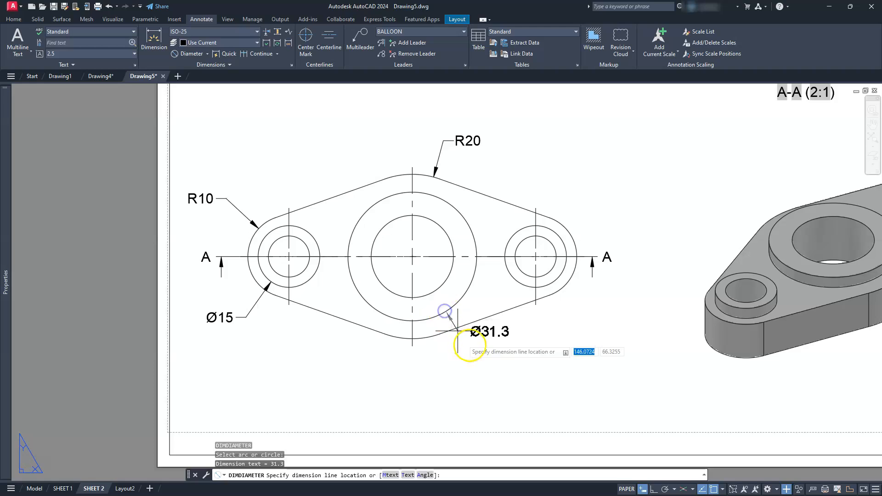
click(477, 351)
key(Return)
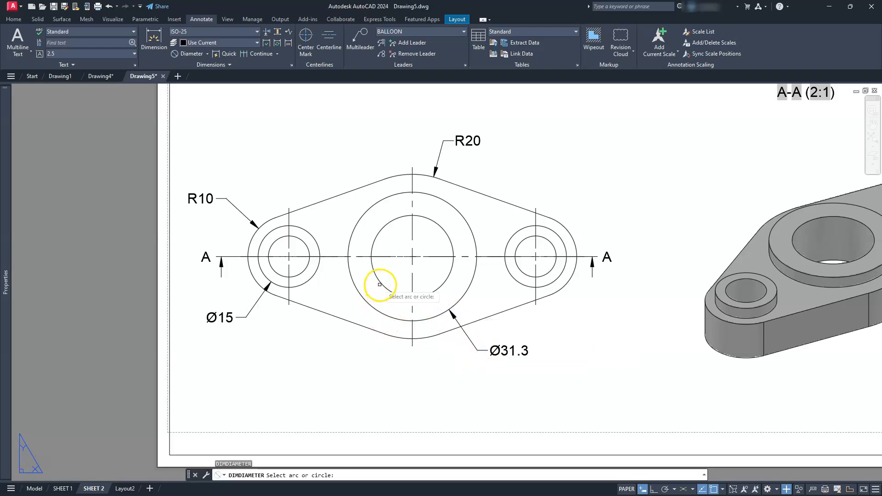
click(383, 286)
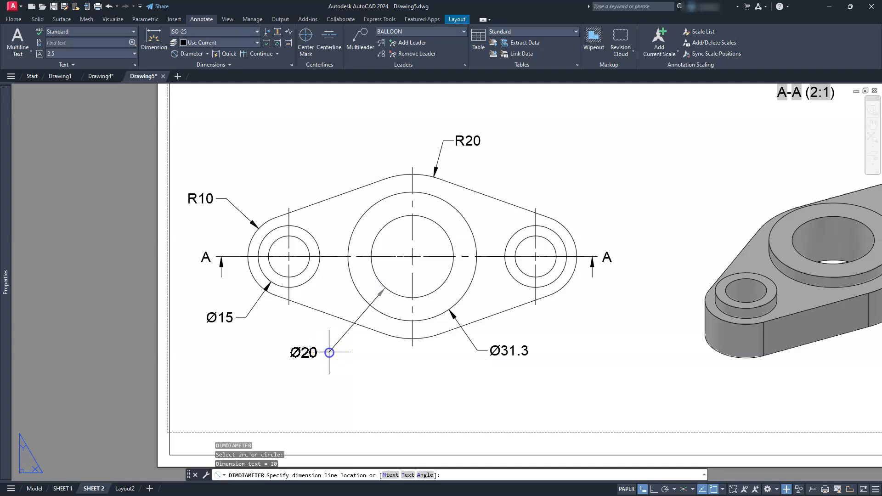
click(329, 352)
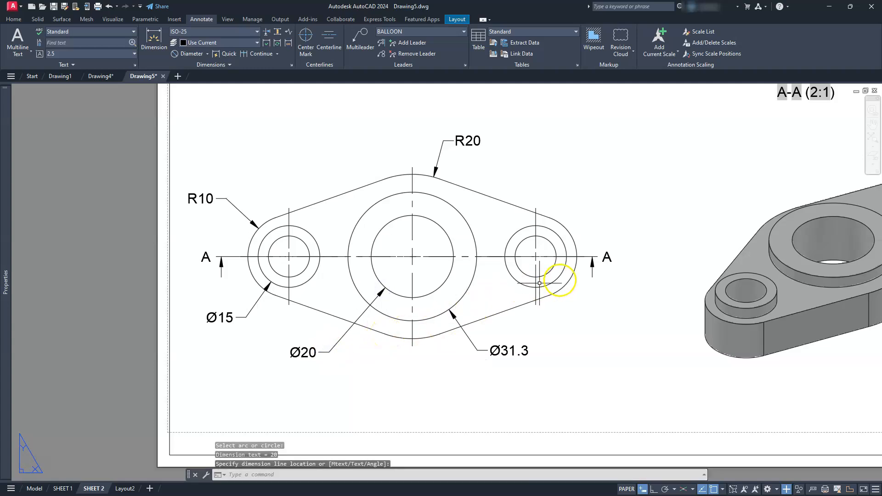
- Add a diameter dimension to the right small hole in the plan view, placed below the part
key(Return)
click(553, 271)
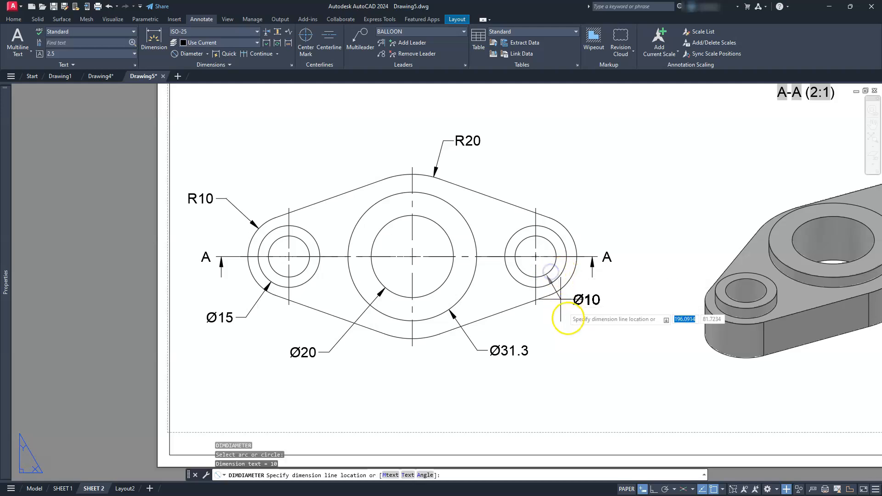
click(570, 321)
key(Escape)
key(Escape)
key(Escape)
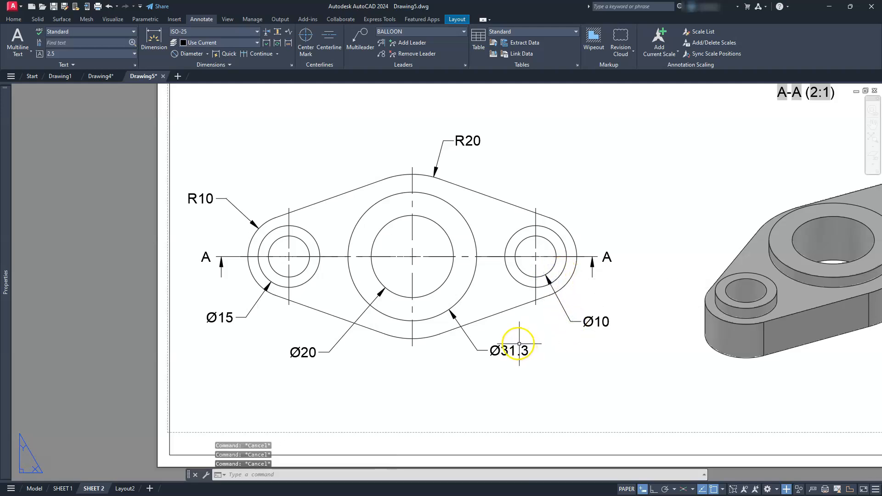
- Add the prefix "2X" before the right small hole's diameter dimension text
scroll(517, 342, down, 3)
scroll(480, 358, up, 1)
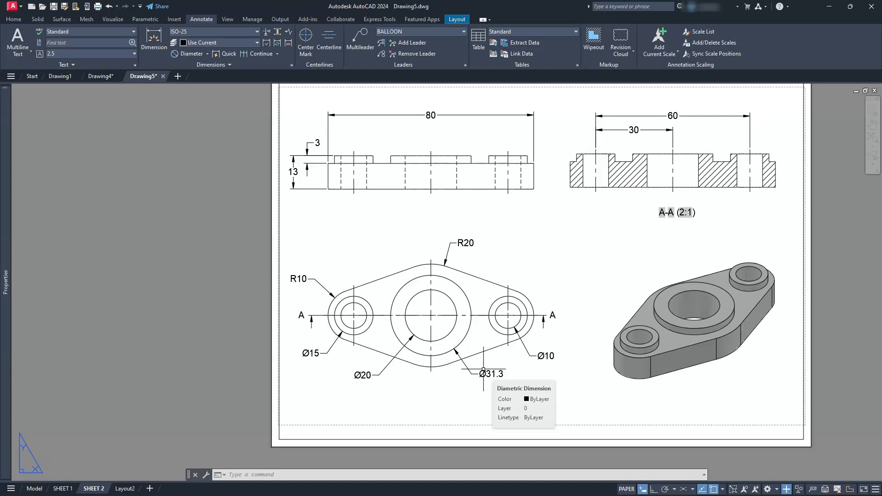
middle_drag(483, 281, 437, 297)
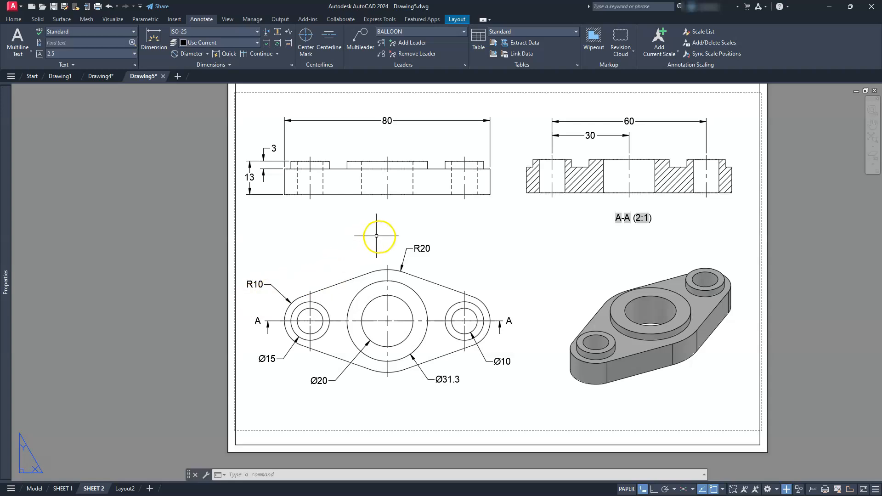
scroll(418, 240, up, 6)
middle_drag(498, 341, 362, 154)
middle_drag(526, 235, 459, 108)
middle_drag(569, 372, 552, 329)
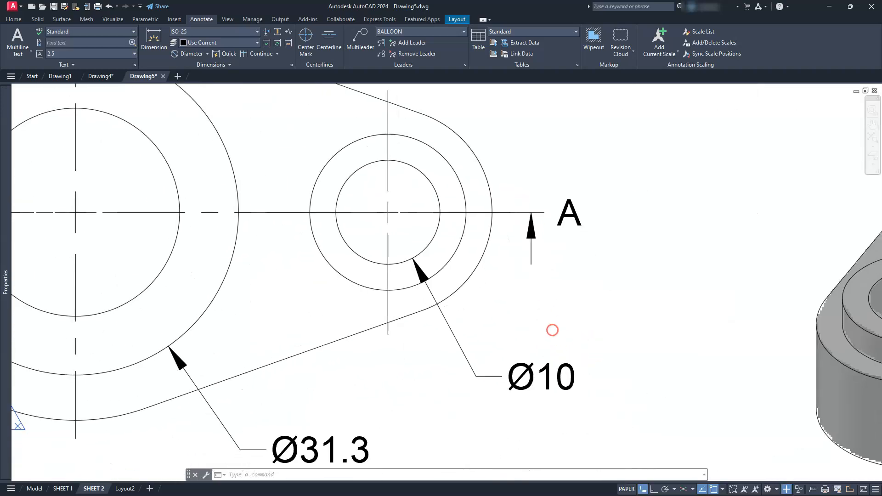
click(561, 384)
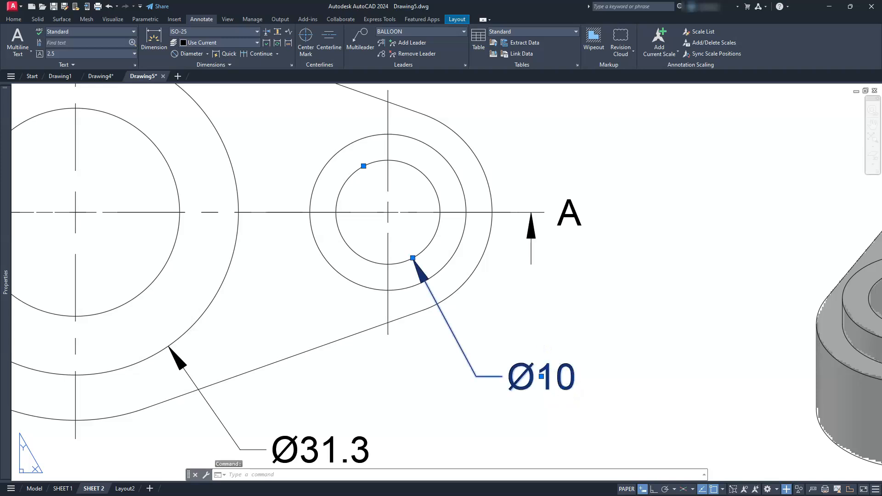
double_click(546, 376)
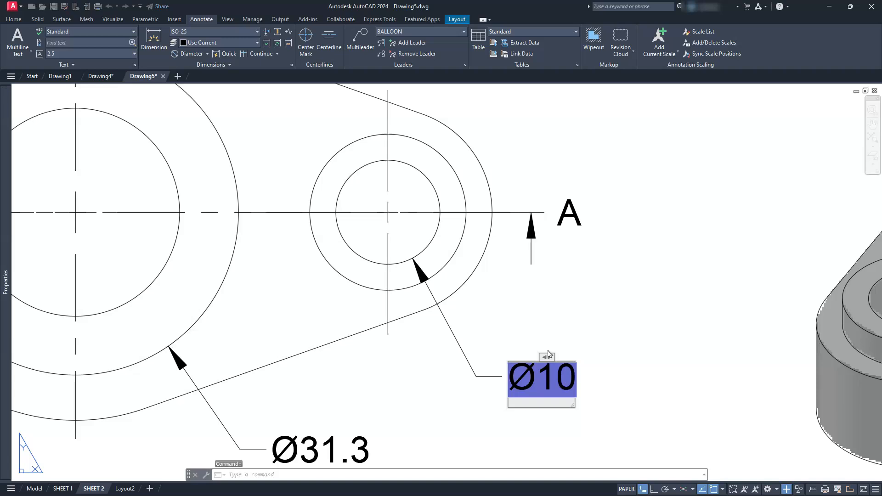
key(Home)
text(2)
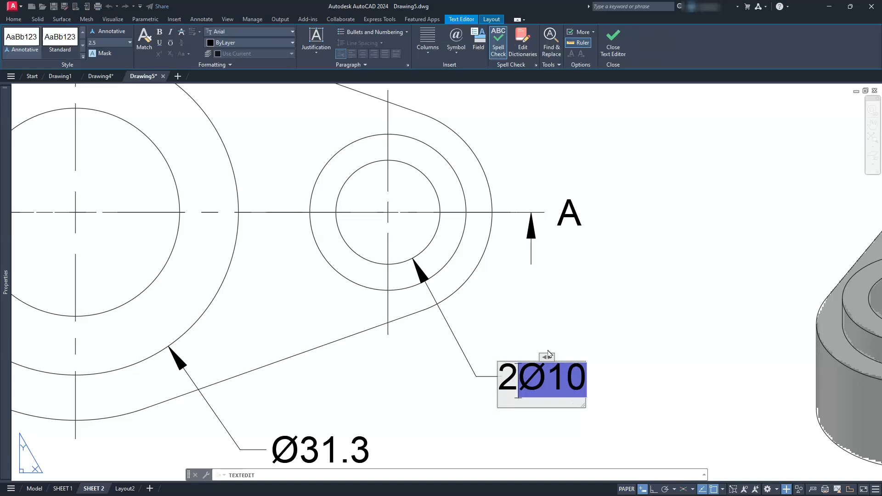
text(X)
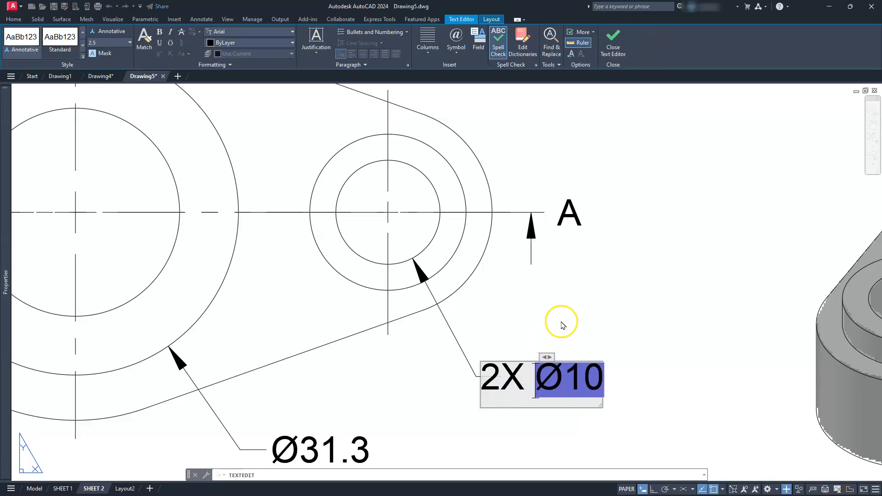
click(615, 42)
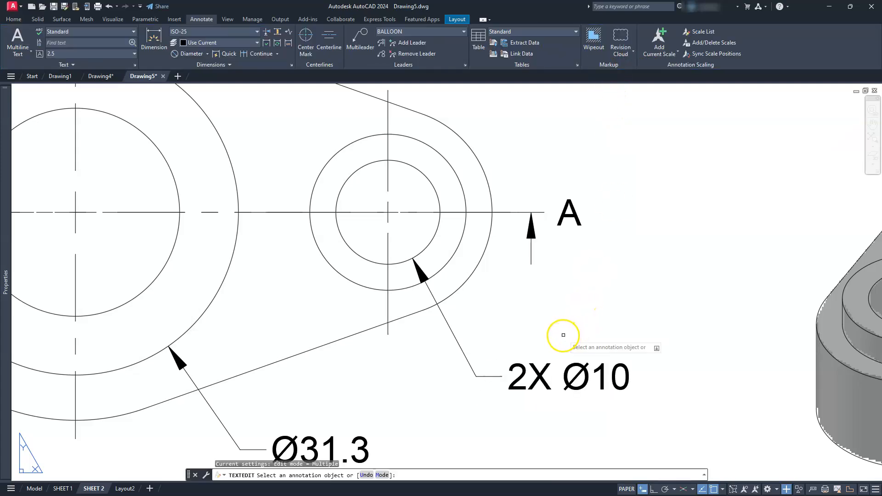
scroll(563, 335, down, 5)
key(Escape)
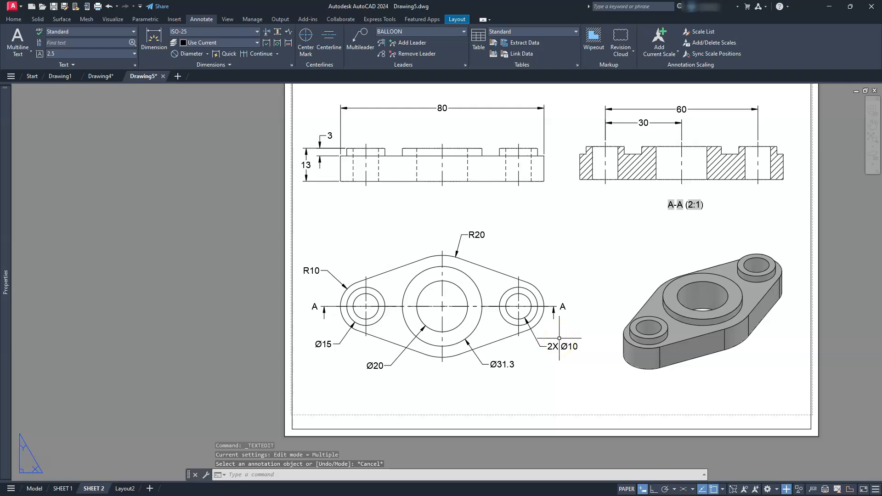
key(Escape)
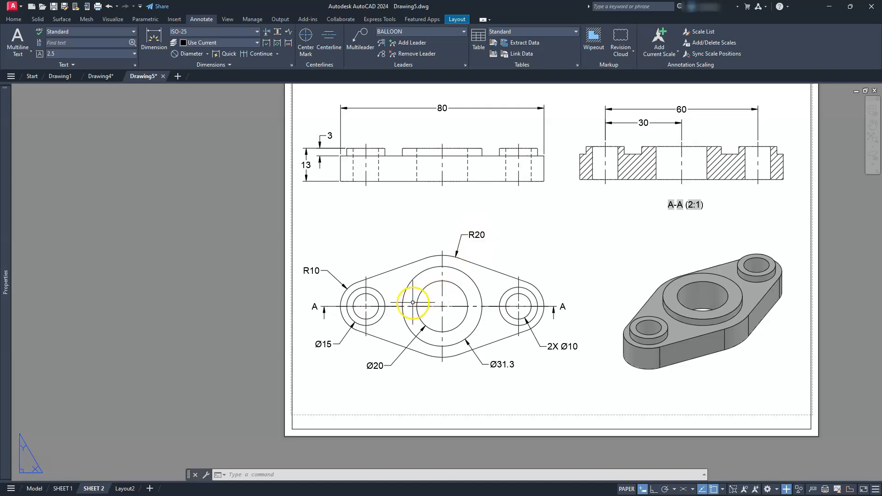
- Create a copy of the SHEET 2 layout, placed before Layout2
middle_drag(412, 293, 401, 303)
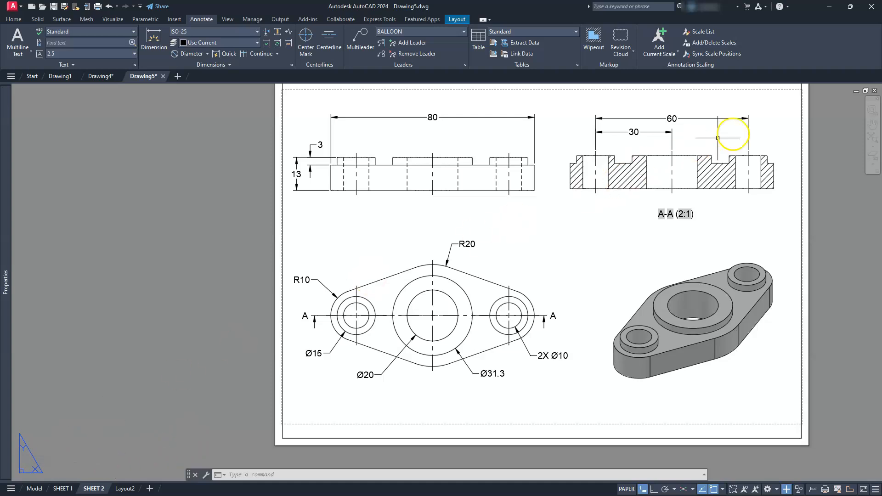
click(872, 140)
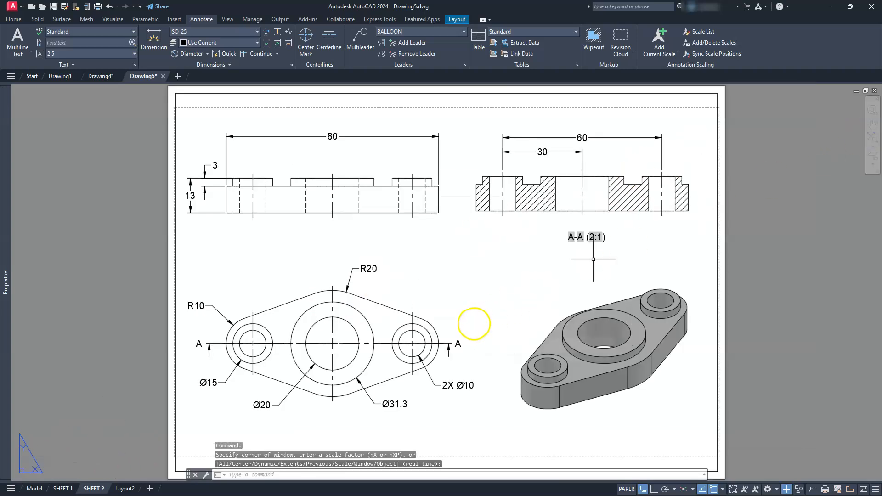
right_click(92, 489)
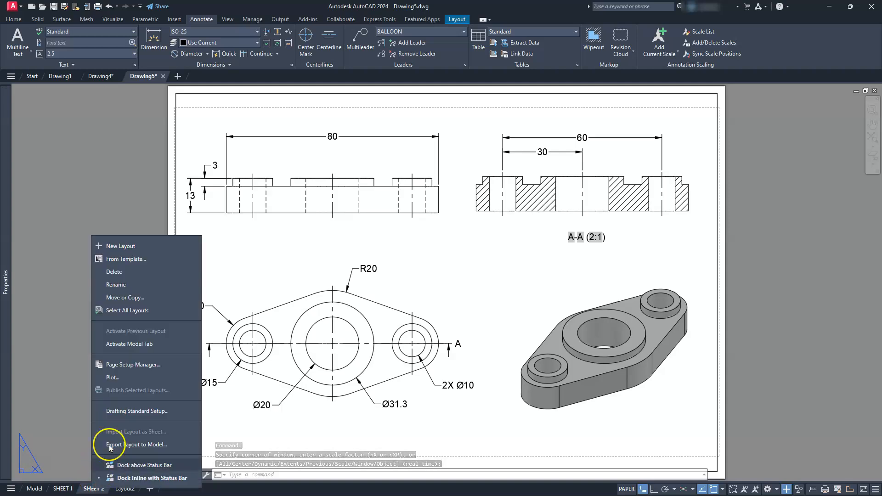
click(117, 297)
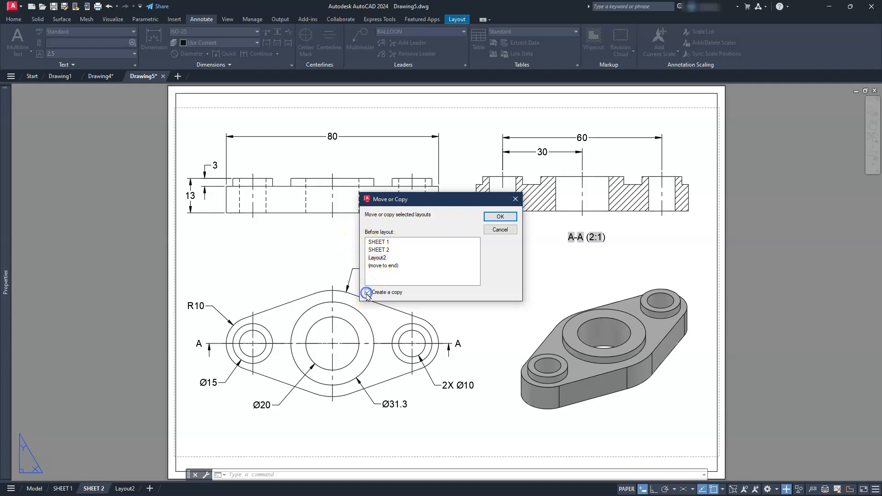
click(499, 217)
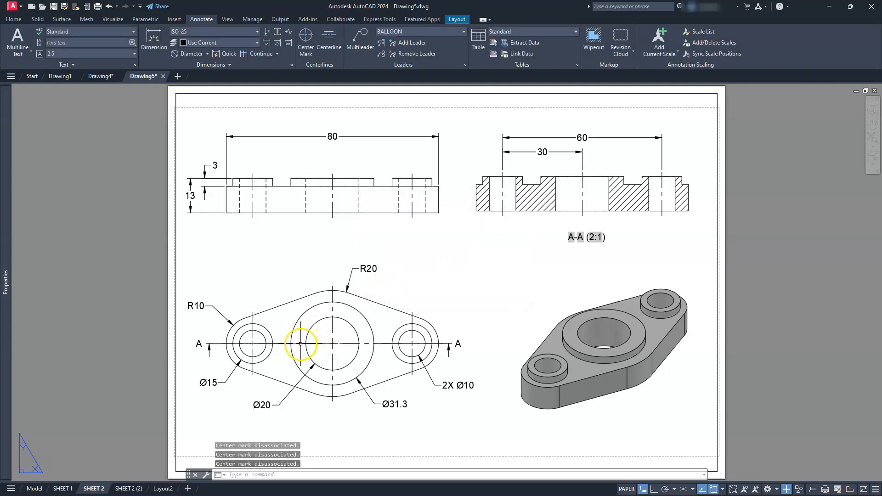
- Erase all leftover dimensions and centerlines from the SHEET 2 (2) layout and rename the layout SHEET 3
click(128, 489)
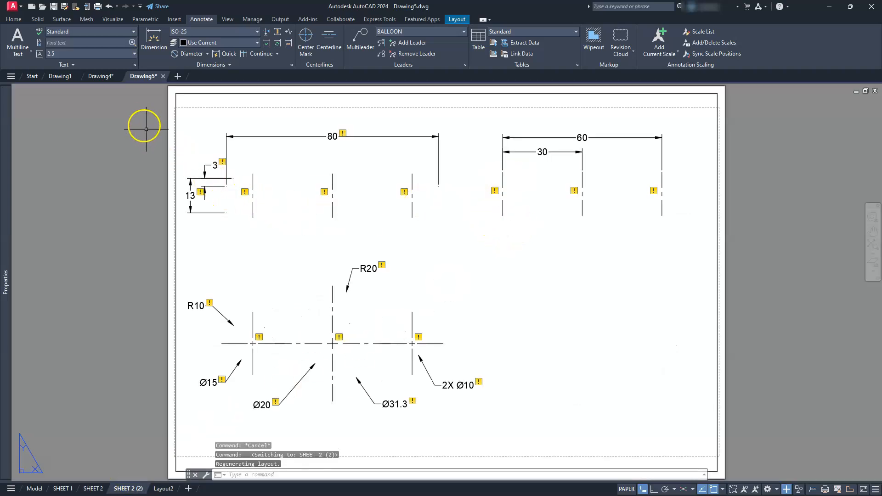
click(142, 110)
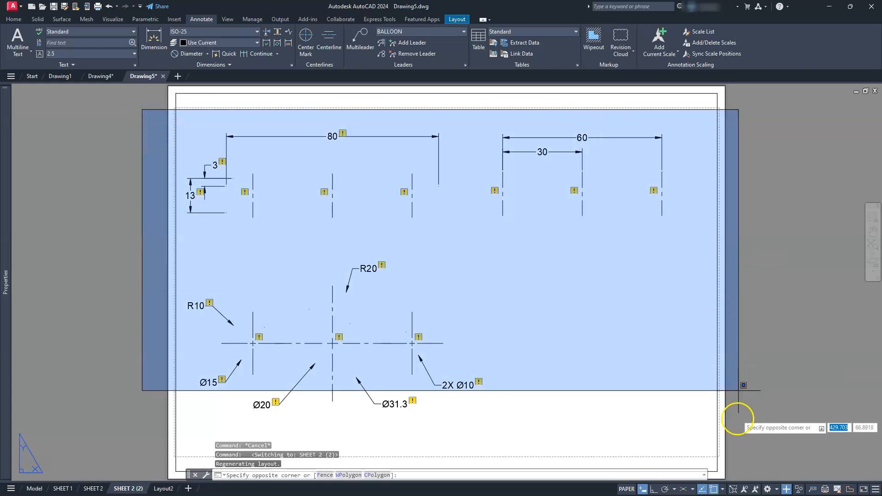
click(737, 425)
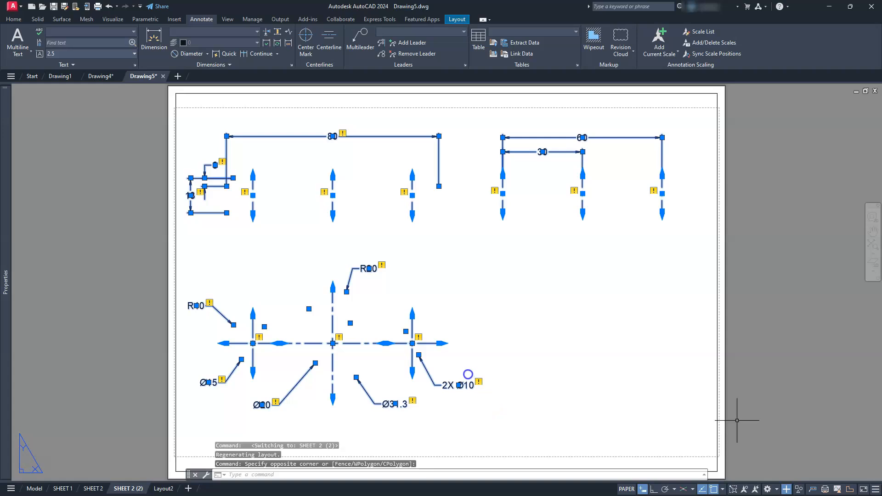
key(Delete)
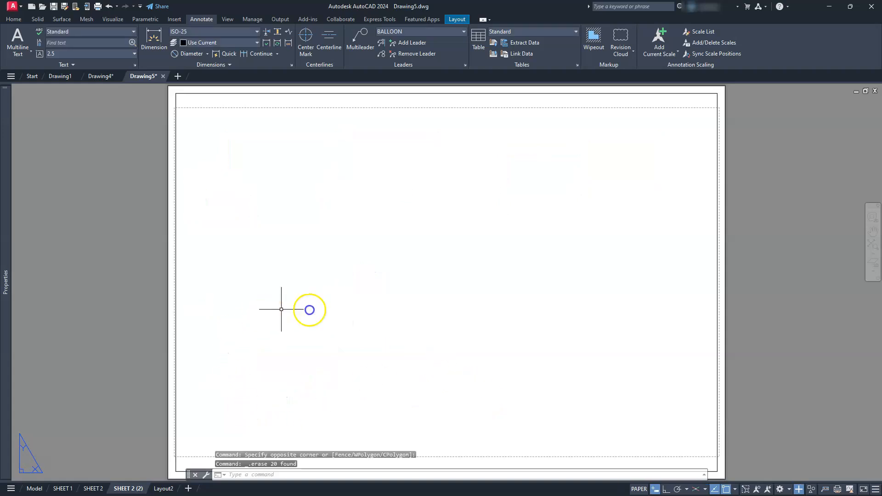
right_click(126, 489)
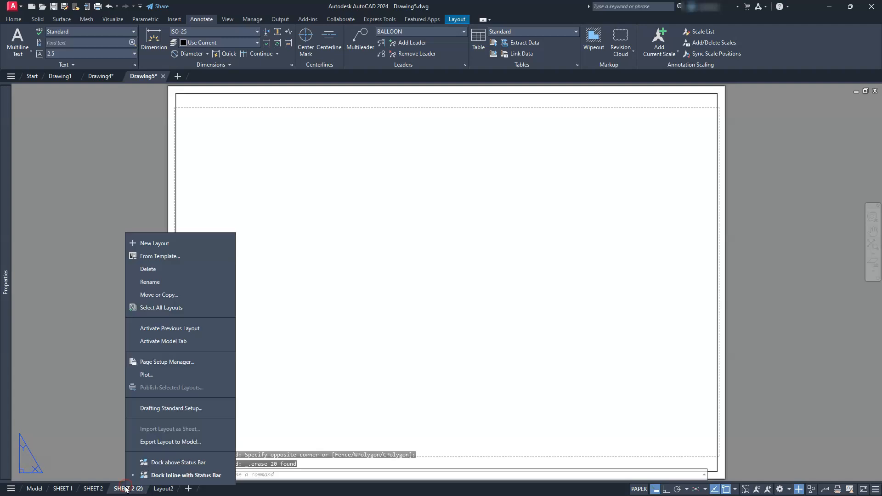
click(153, 281)
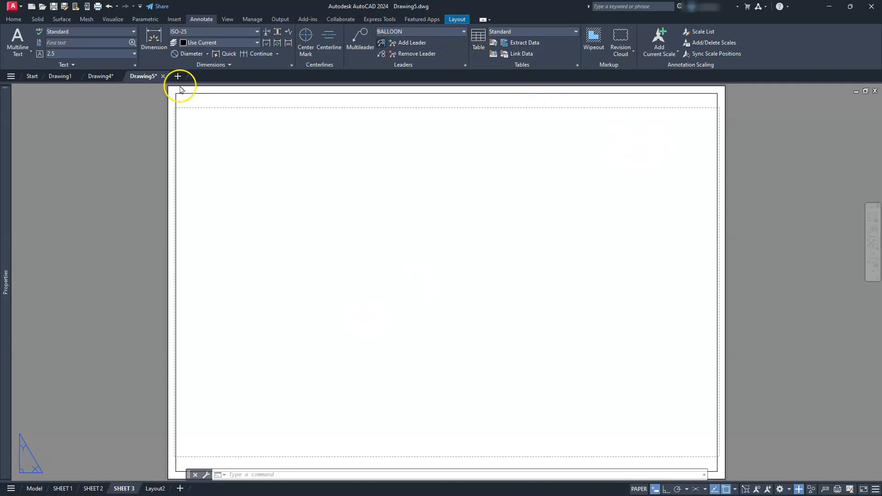
- Start a base view from model space on SHEET 3, removing the upper flange from the selection so only the lower pinned part remains
click(14, 19)
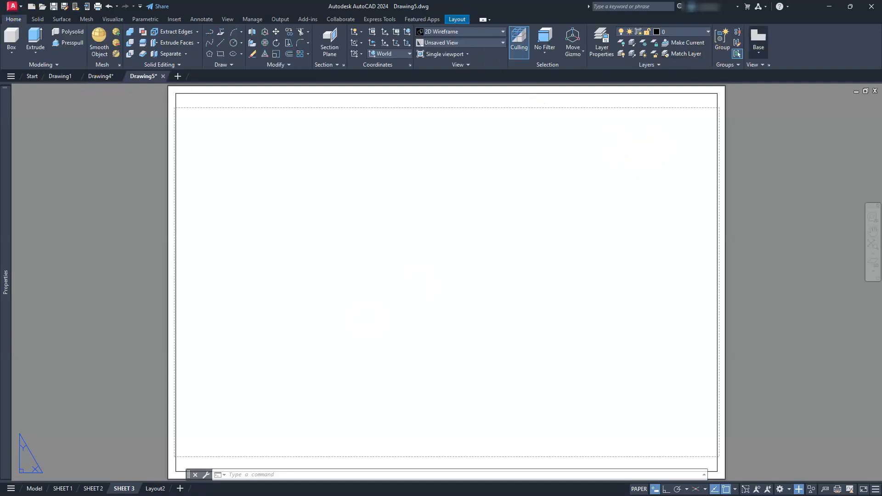
click(761, 52)
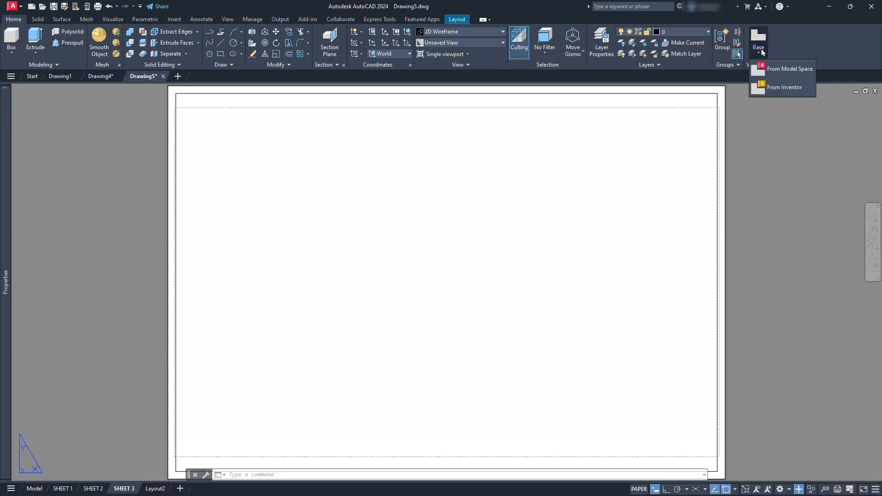
click(775, 72)
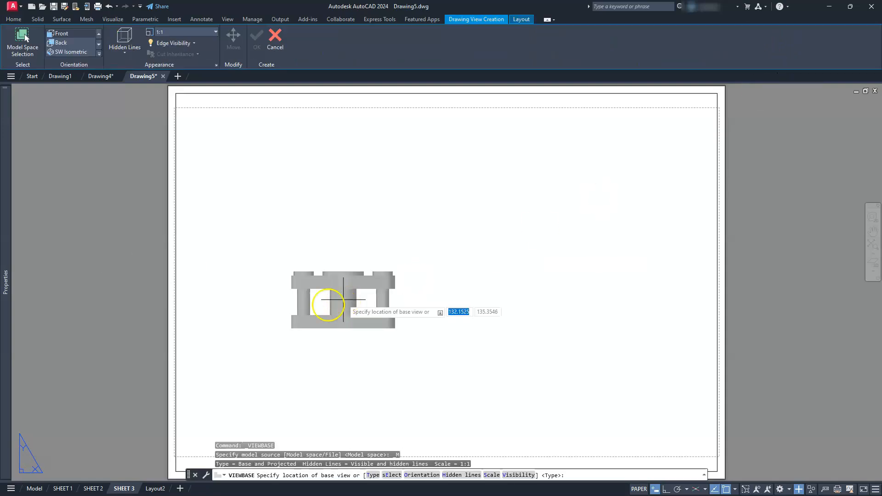
click(24, 38)
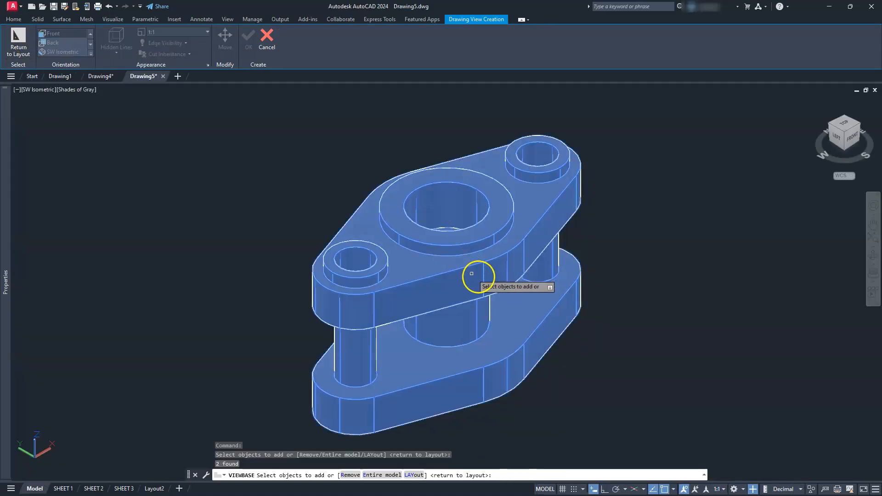
shift+click(549, 143)
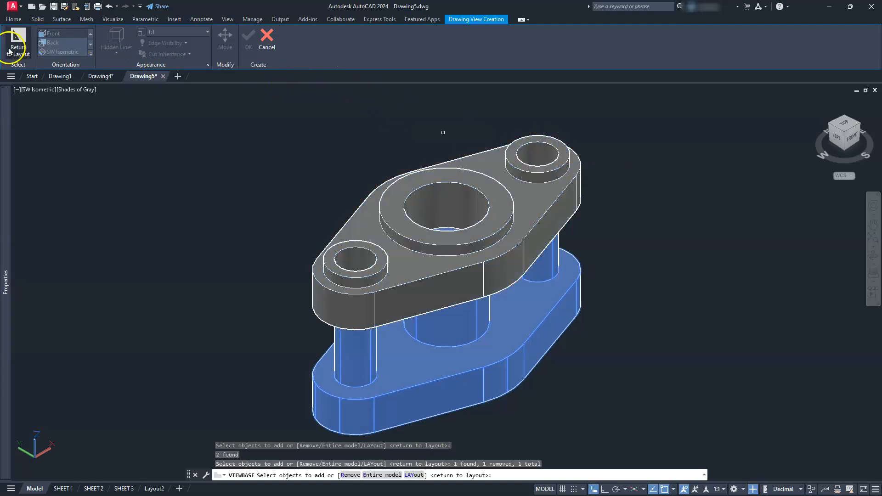
click(19, 40)
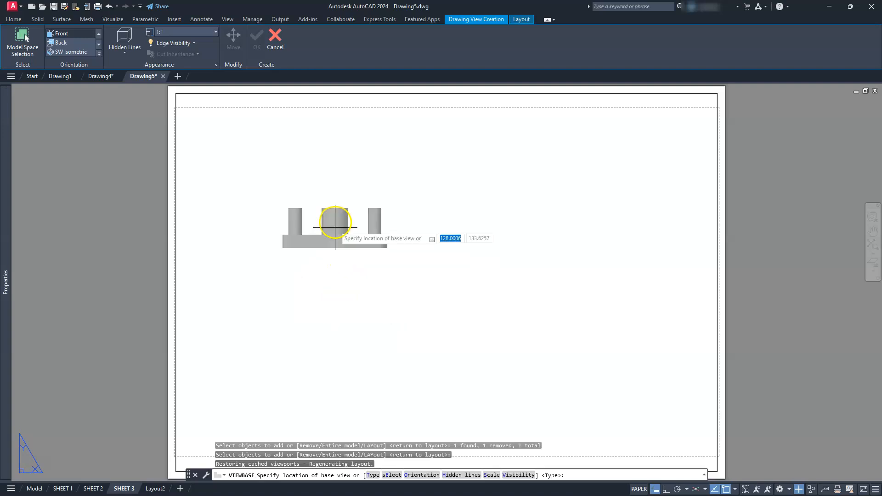
- Place the lower part's front view in the sheet's upper left area and project its plan view directly below
click(300, 197)
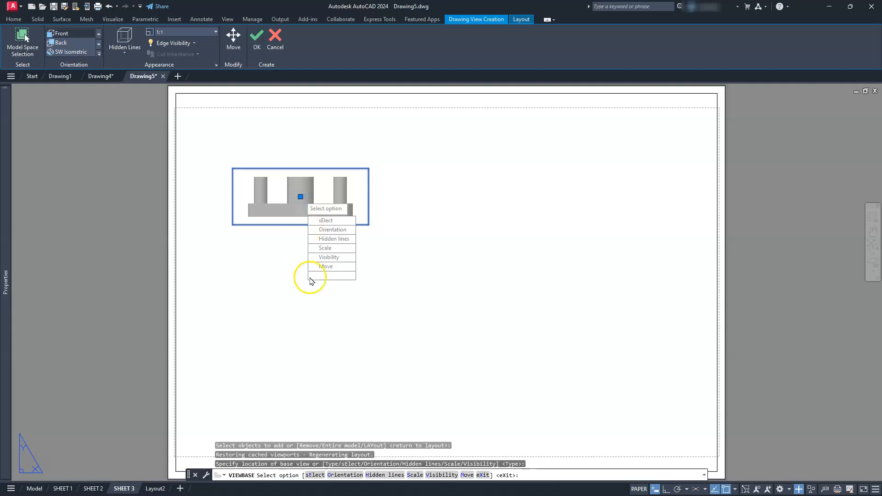
key(Return)
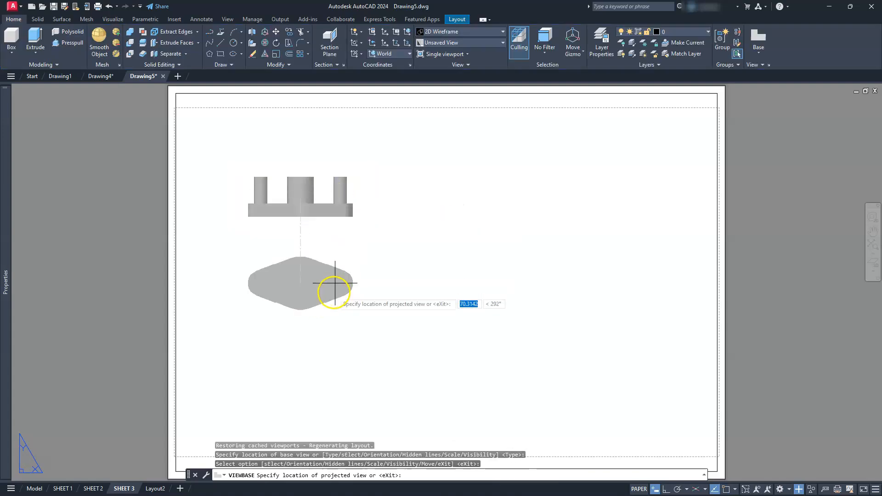
click(333, 335)
key(Return)
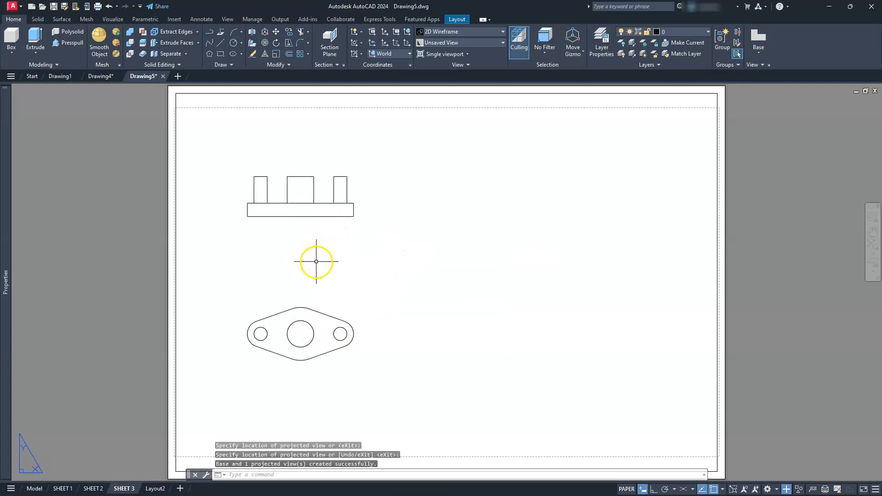
- Set the front view's scale to 2:1
click(318, 216)
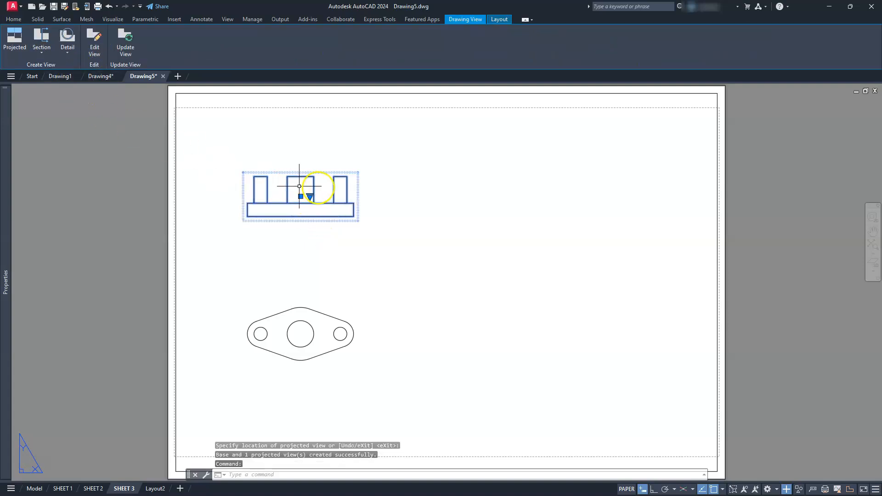
click(310, 197)
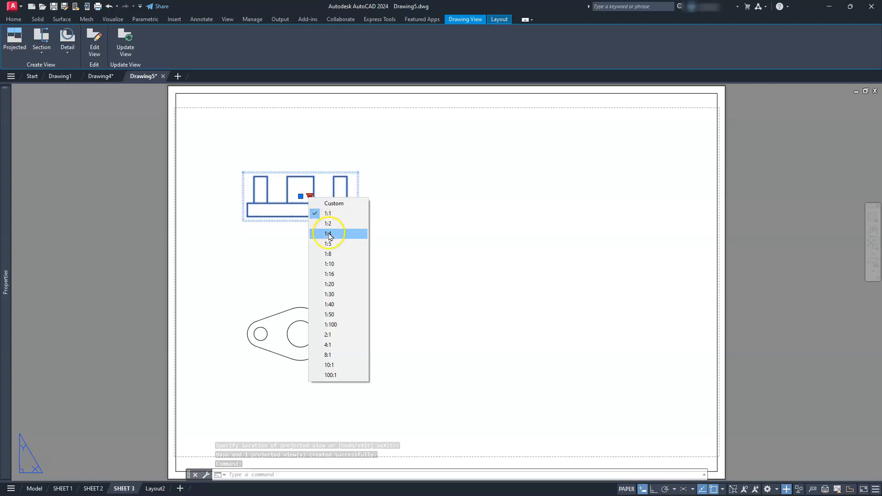
click(330, 335)
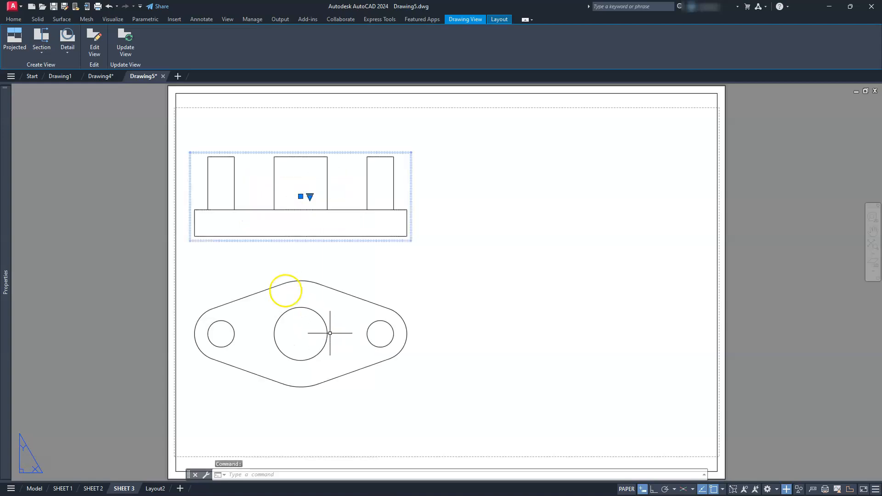
- Shift the front view right to clear the sheet border, and lower the plan view to widen the gap between them
click(300, 197)
click(343, 192)
click(331, 317)
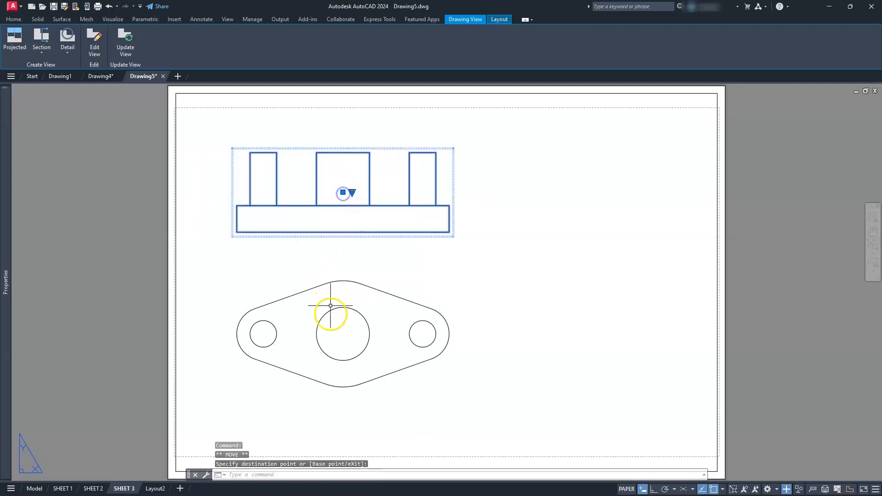
click(343, 334)
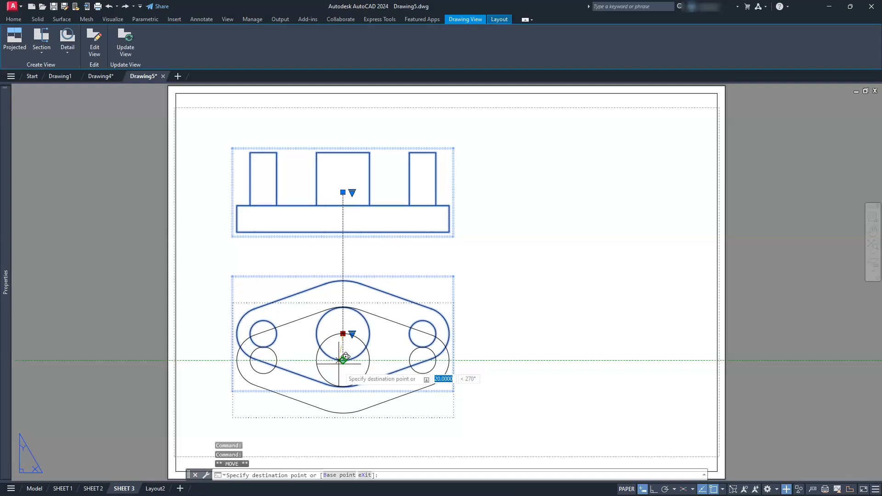
click(344, 359)
middle_drag(386, 342, 326, 326)
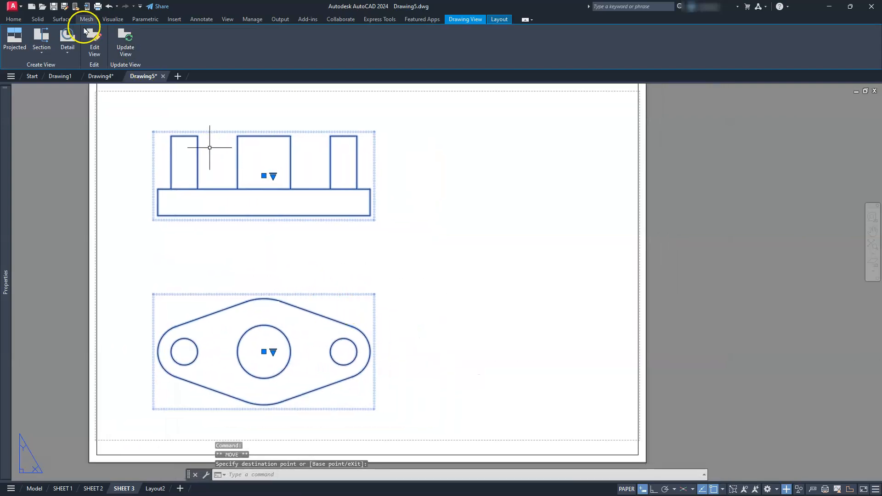
key(Escape)
key(Escape)
- Project an isometric view from the front view and place it in the sheet's lower right area
click(227, 162)
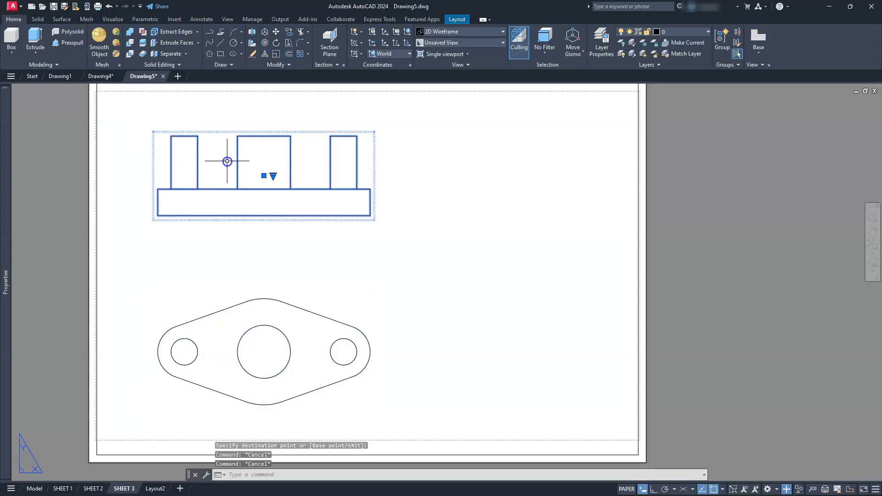
click(11, 37)
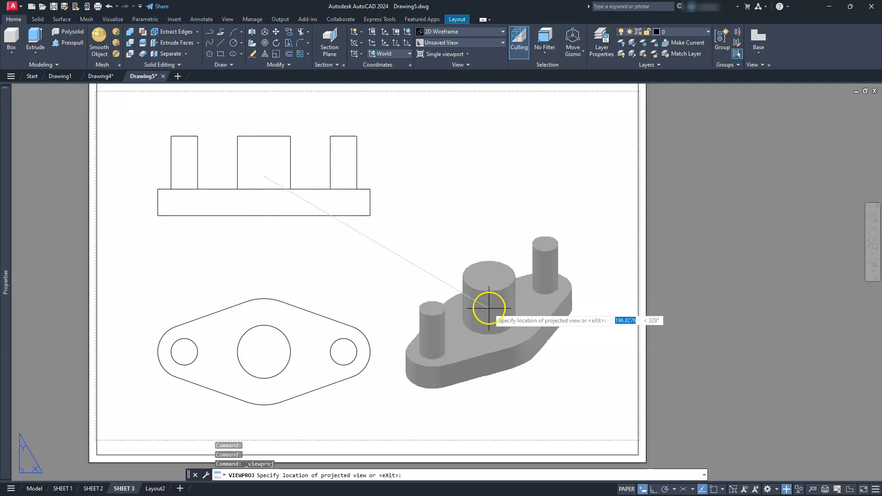
click(514, 301)
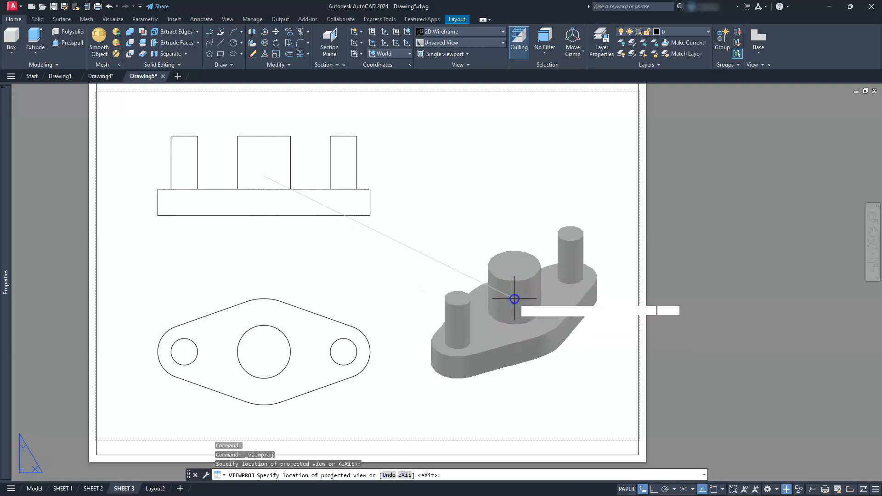
right_click(364, 330)
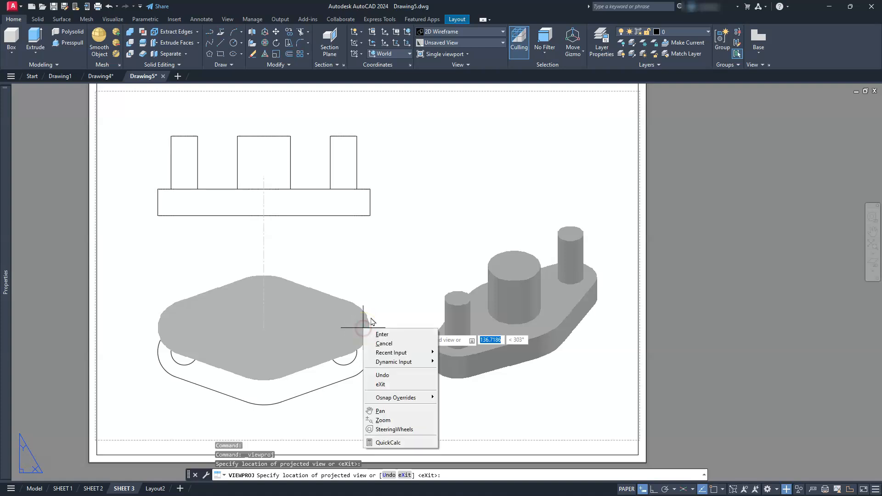
click(390, 333)
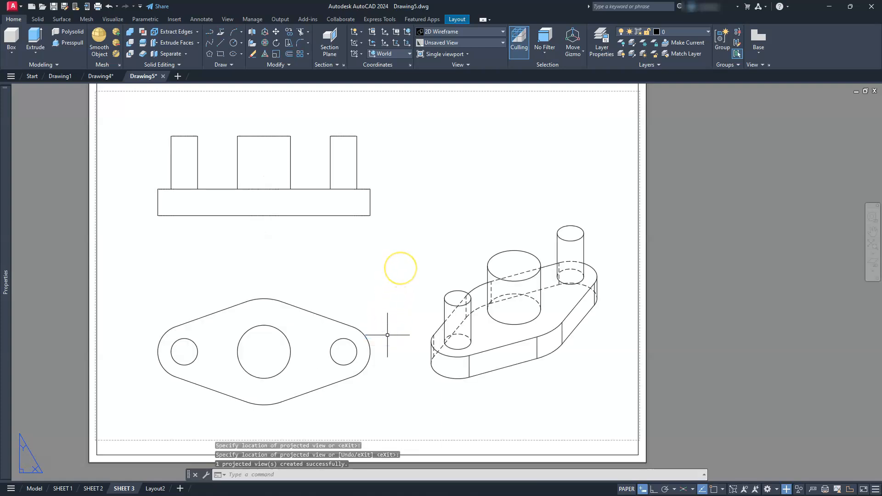
- Change the isometric view's display style to Shaded with visible lines
click(521, 313)
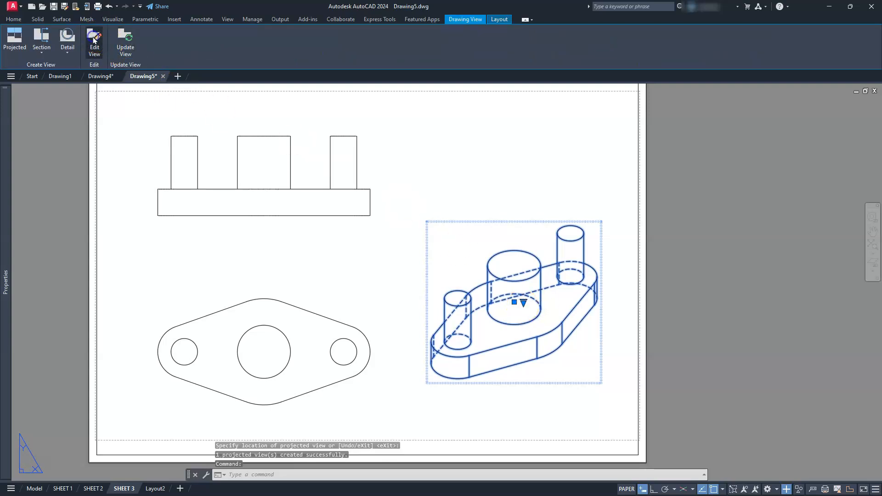
click(94, 40)
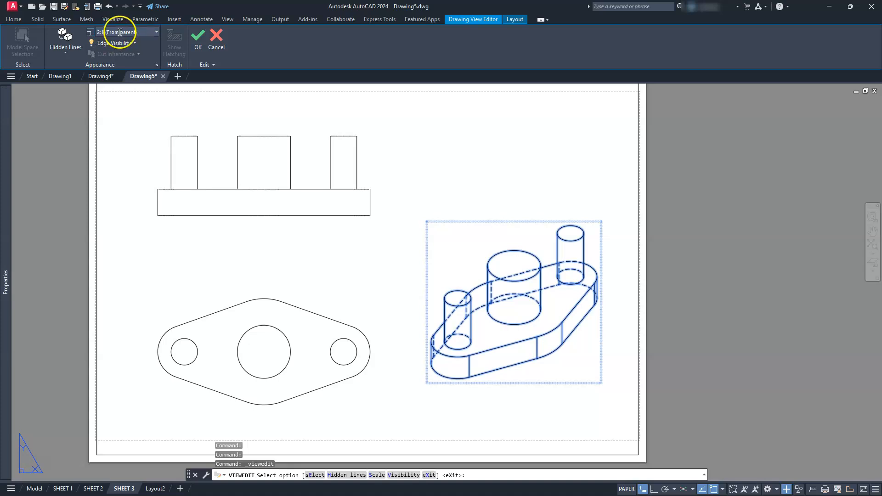
click(59, 51)
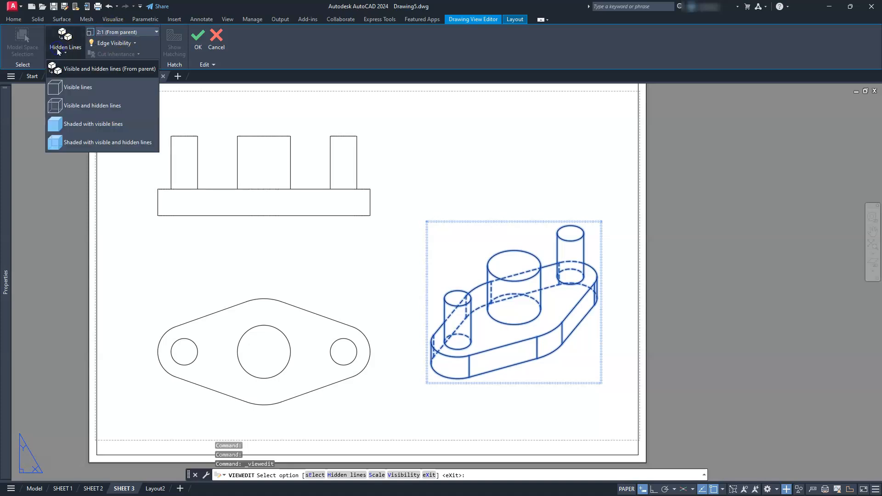
click(75, 125)
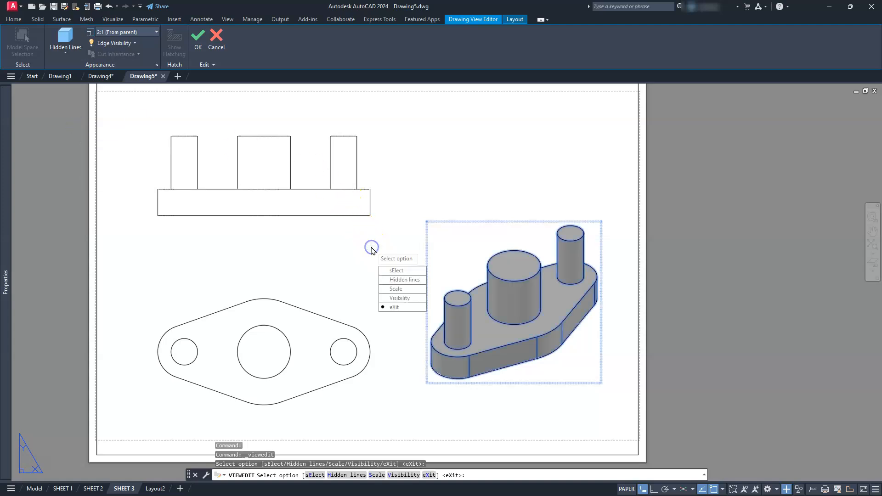
key(Escape)
key(Escape)
key(Escape)
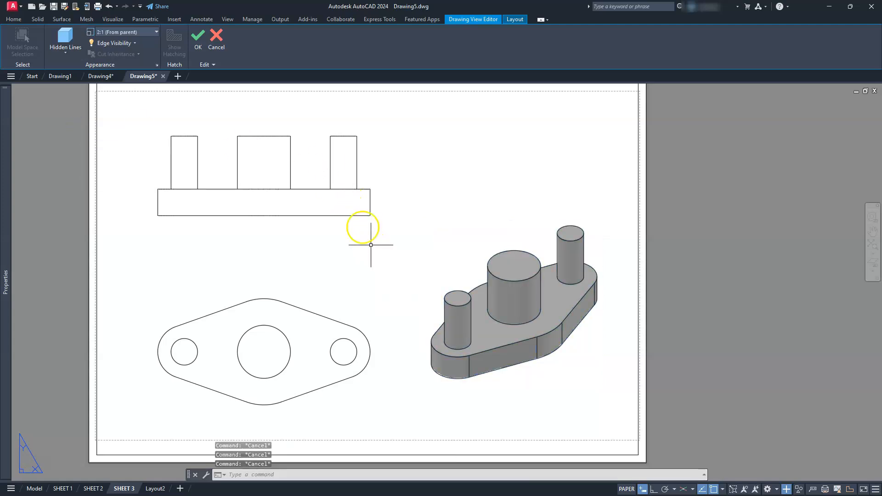
click(197, 37)
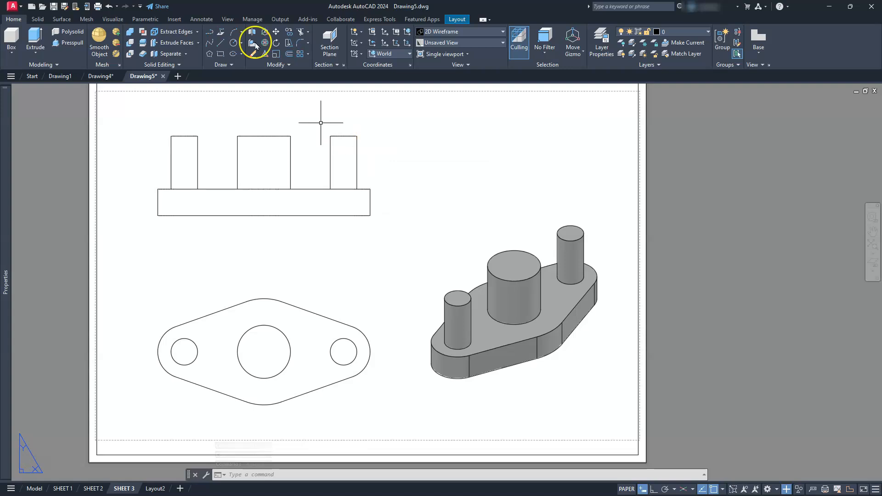
click(457, 19)
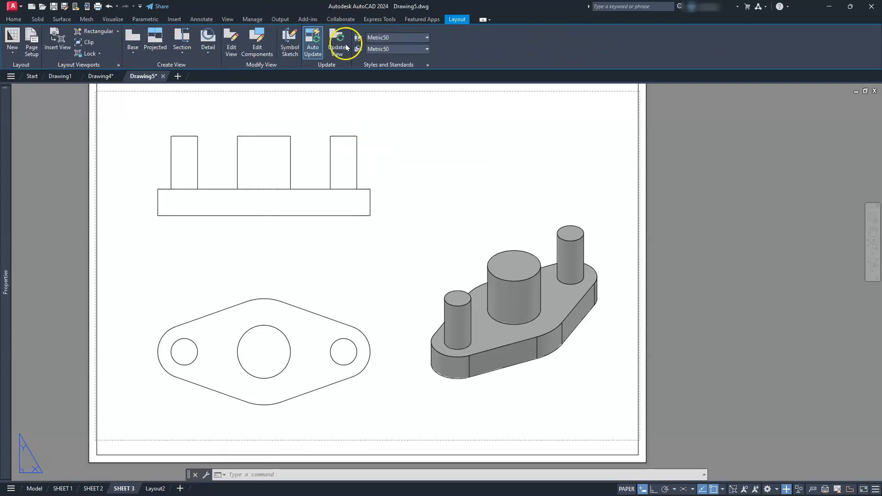
click(212, 50)
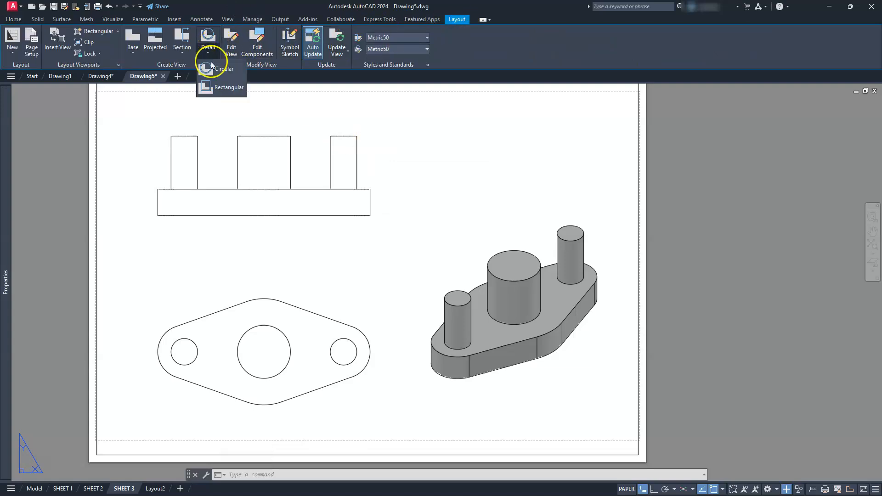
click(211, 87)
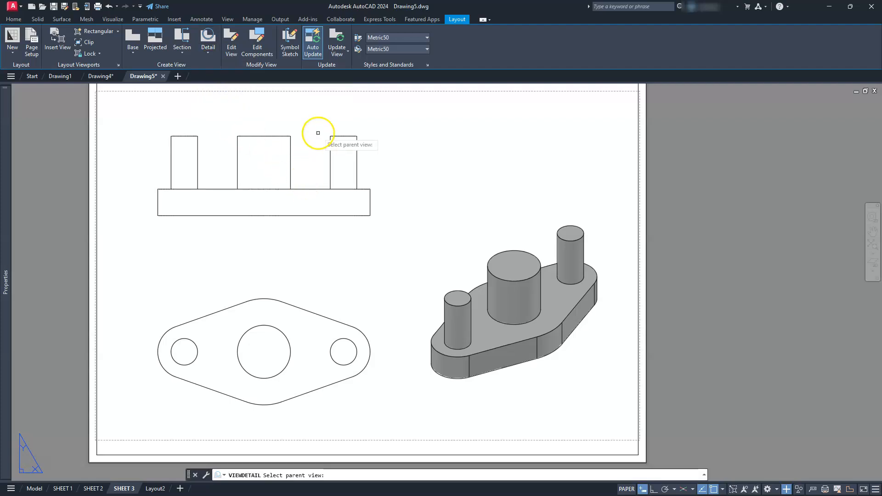
click(324, 295)
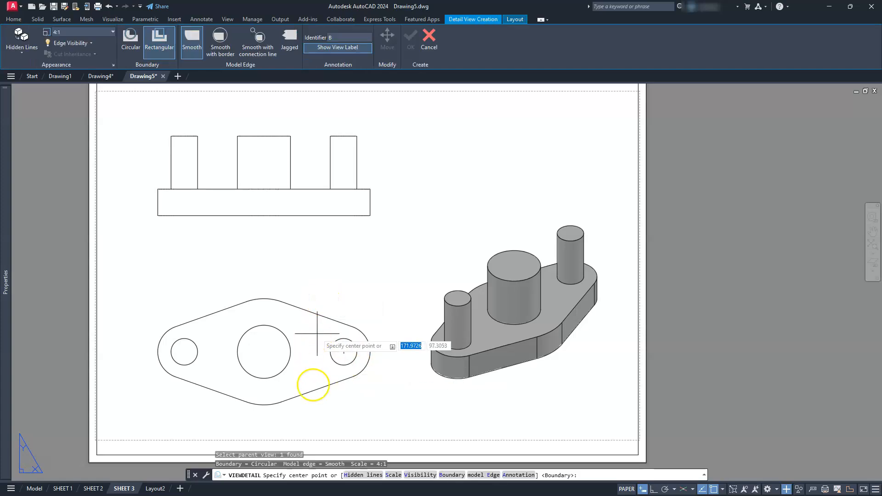
click(328, 394)
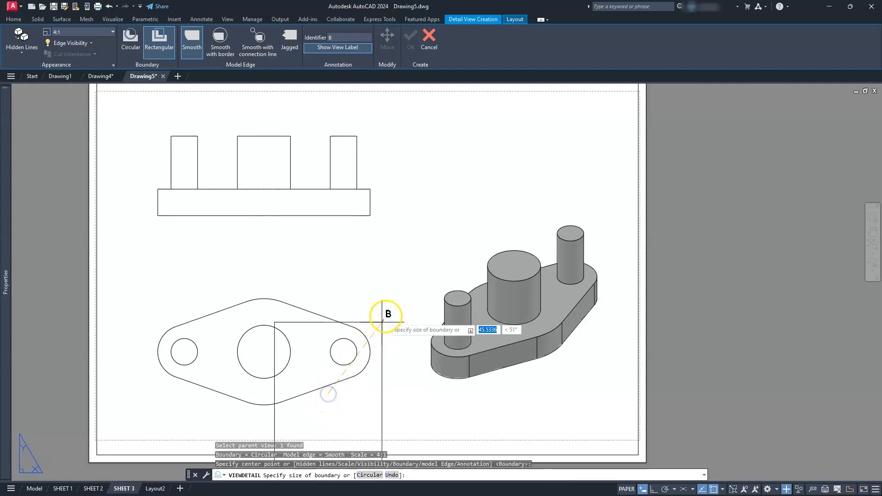
middle_drag(349, 366, 353, 364)
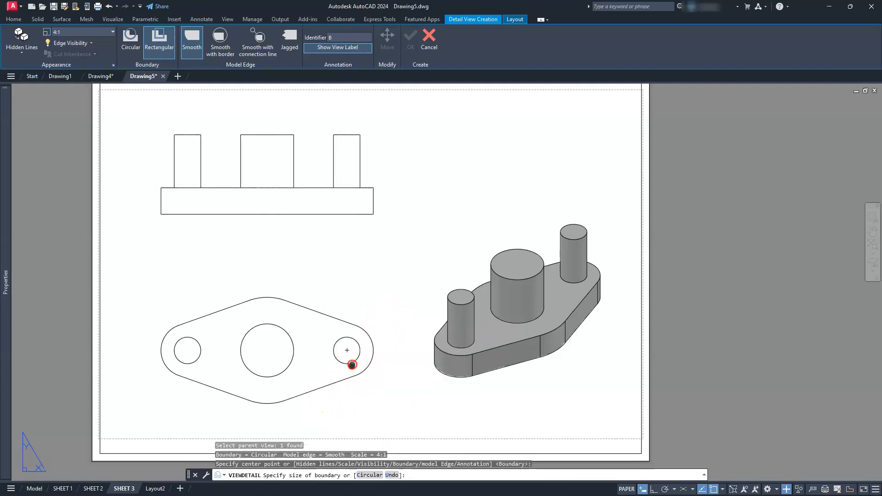
key(Escape)
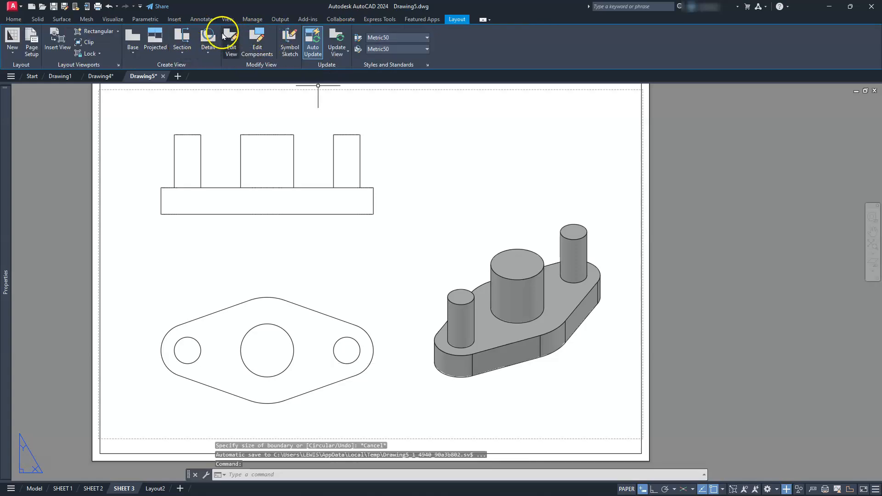
- Create a rectangular detail view of the right pin end of the plan view and place it above the isometric view
click(208, 52)
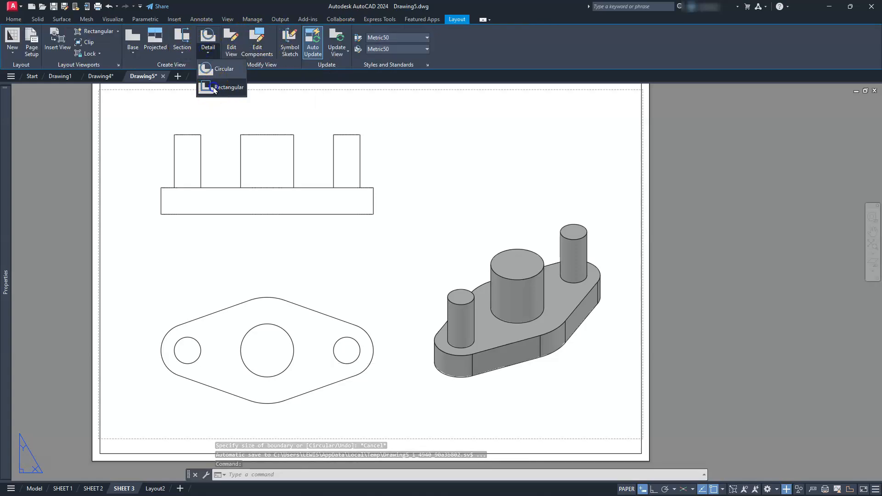
click(213, 90)
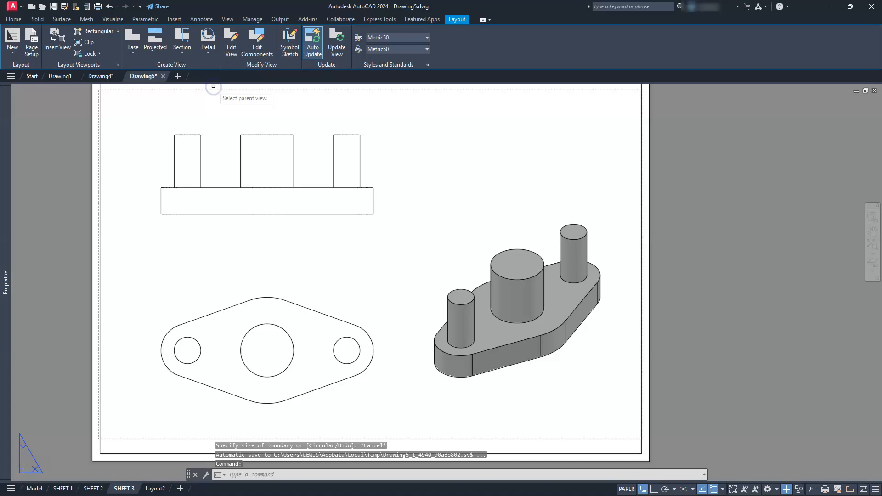
click(252, 326)
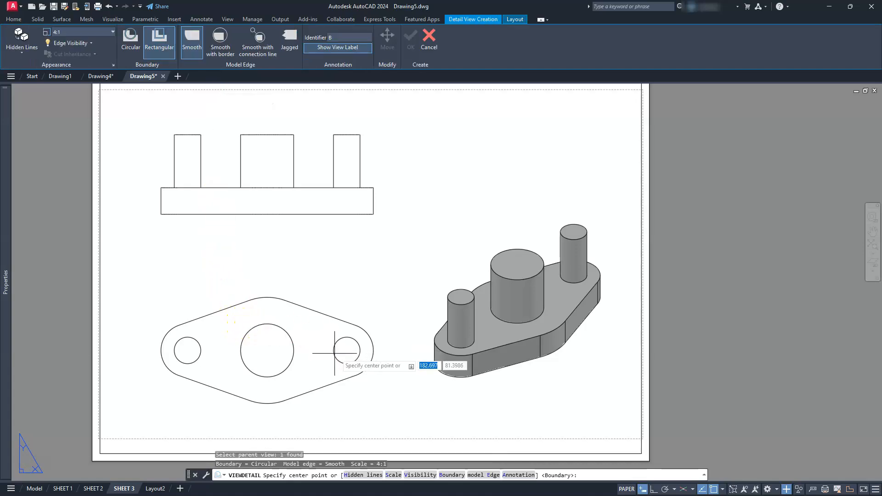
click(346, 350)
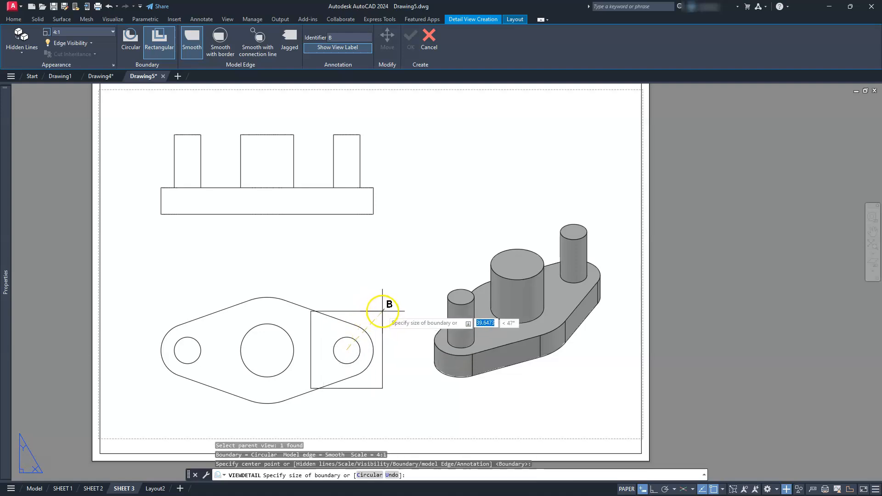
click(381, 308)
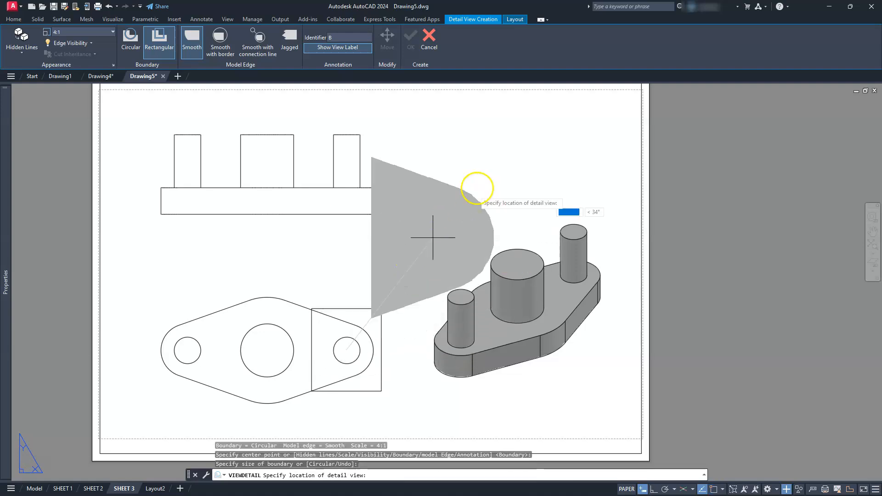
click(487, 163)
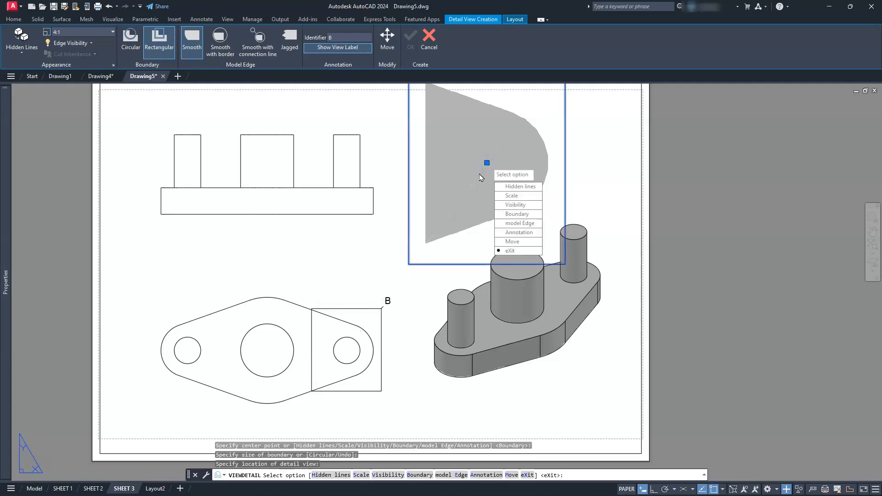
click(487, 163)
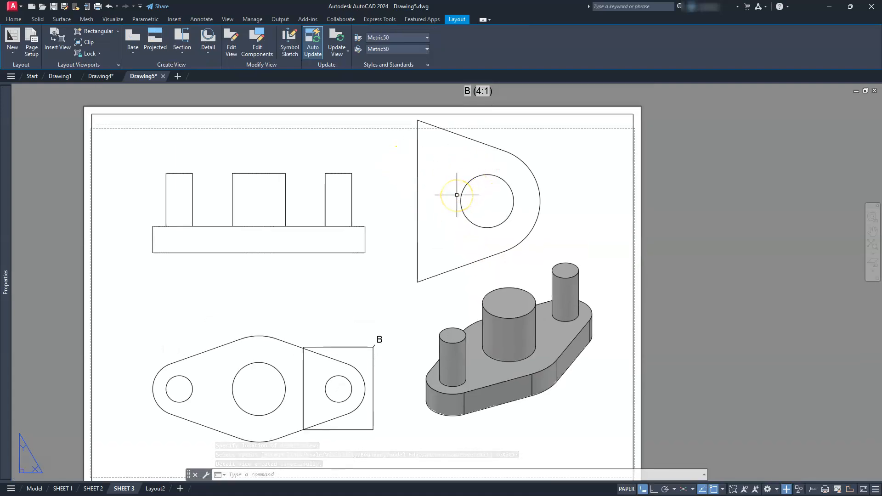
key(Escape)
- Edit the detail view, try the smooth edge with connection line, and settle on a Jagged model edge
click(444, 205)
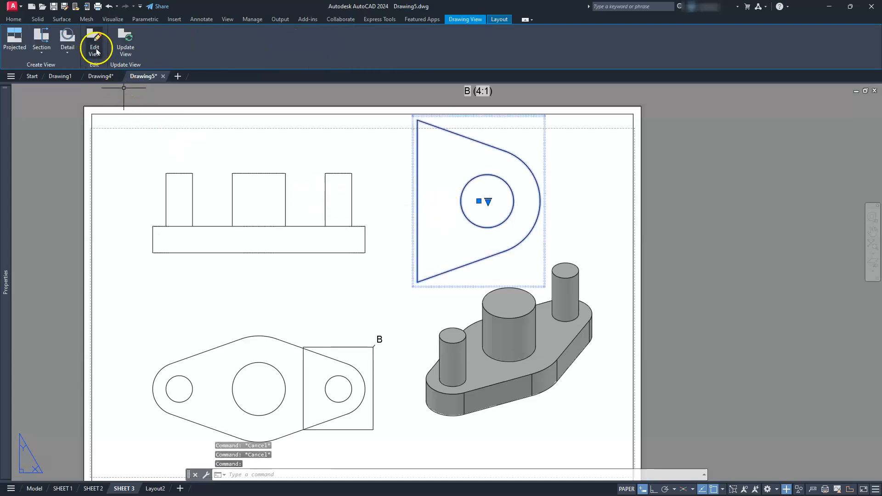
click(95, 42)
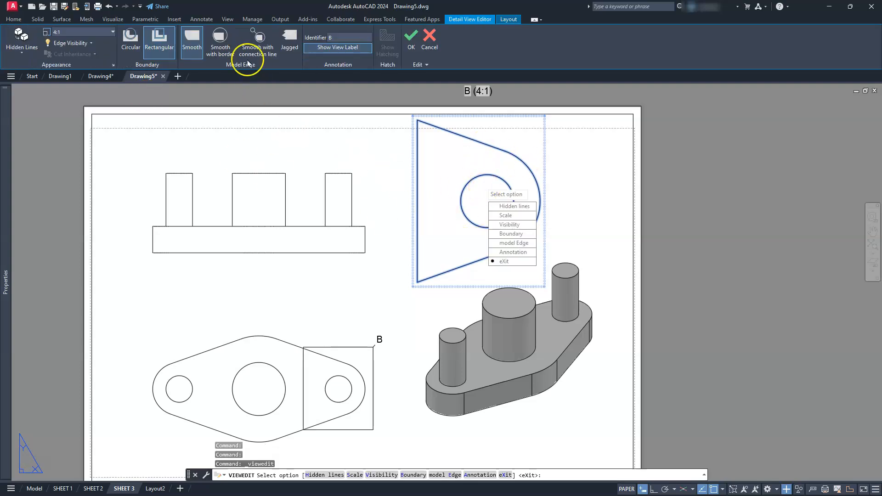
click(289, 37)
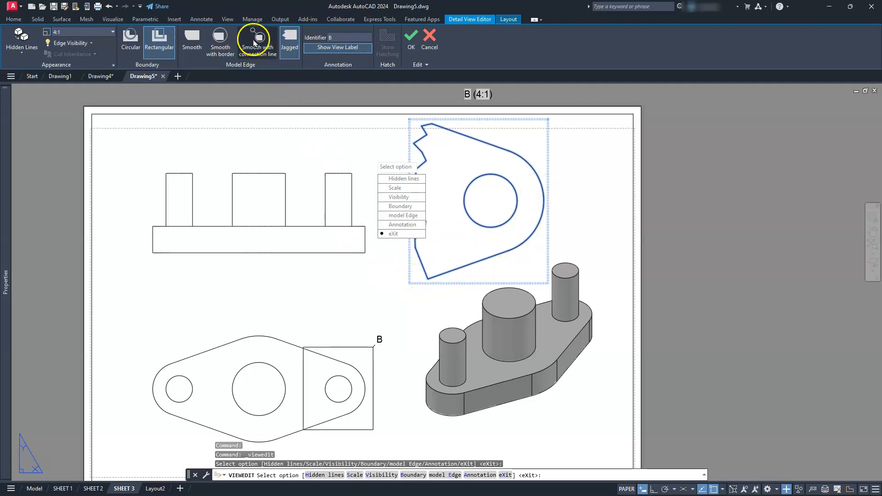
click(254, 42)
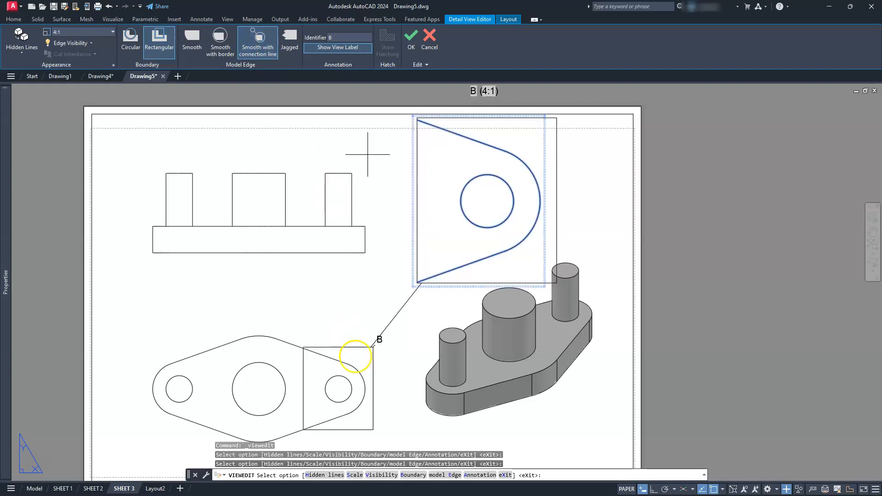
right_click(355, 356)
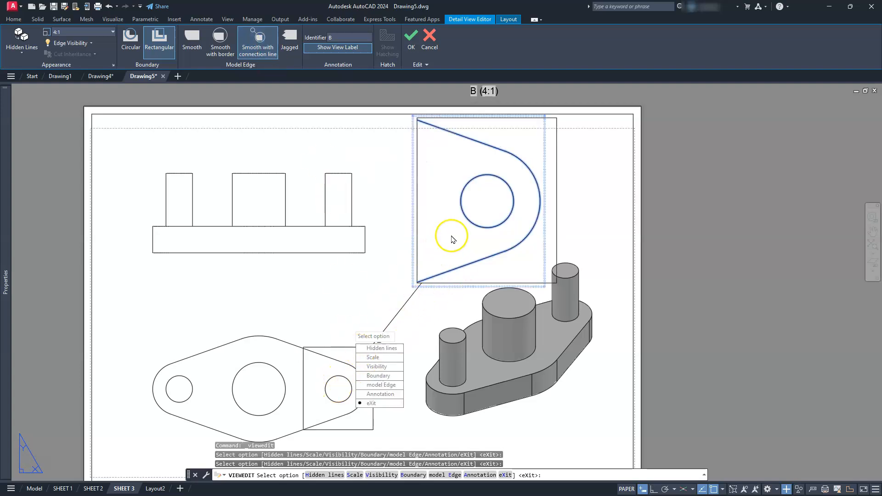
click(289, 40)
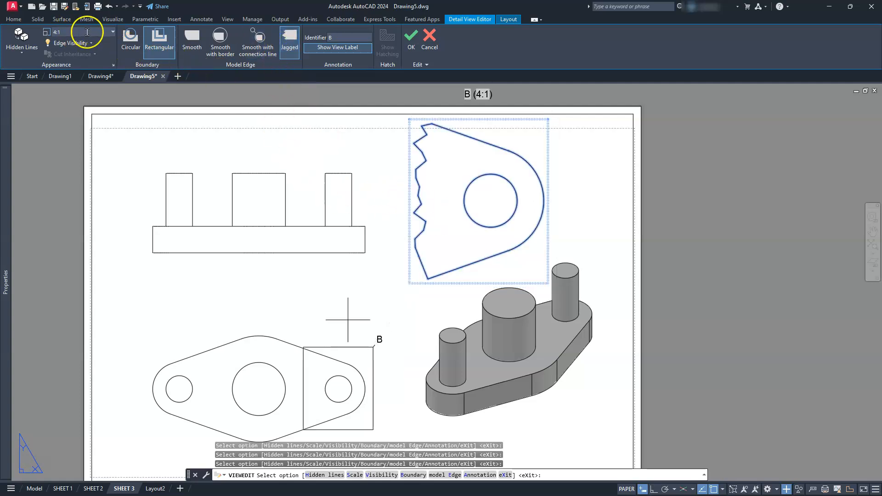
- Set the detail view's scale to 3 and accept the view edits
click(112, 32)
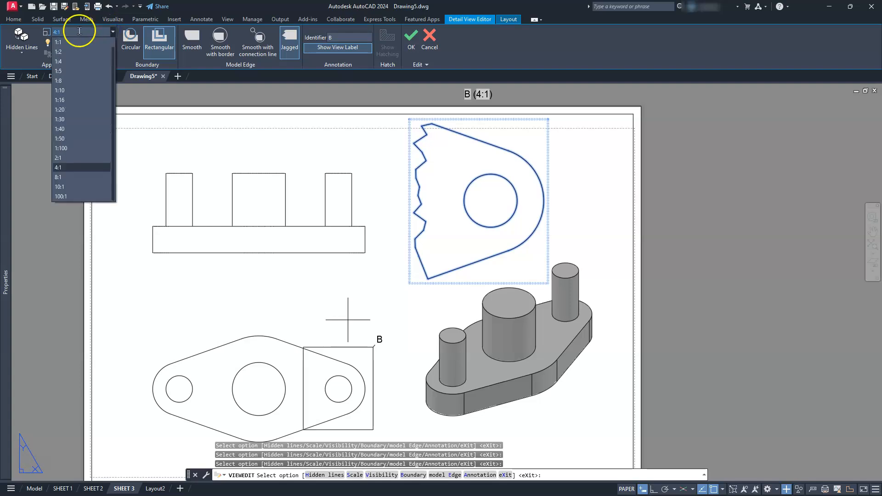
click(65, 31)
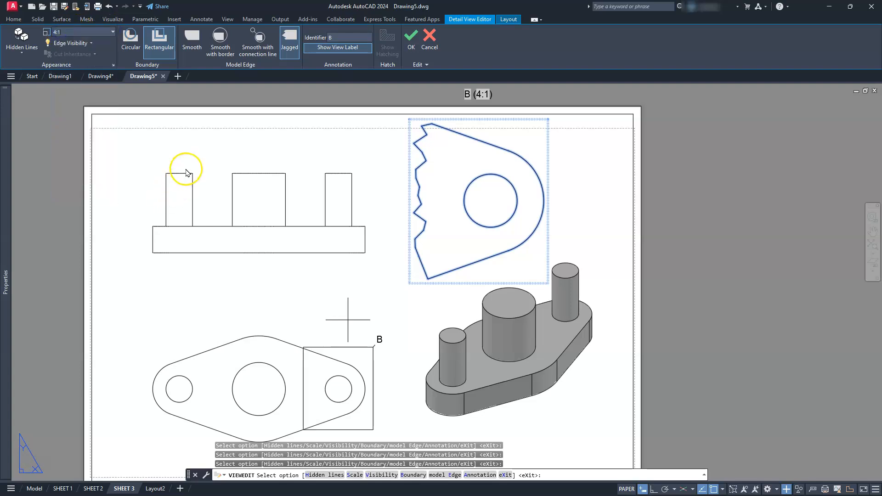
click(202, 158)
click(223, 191)
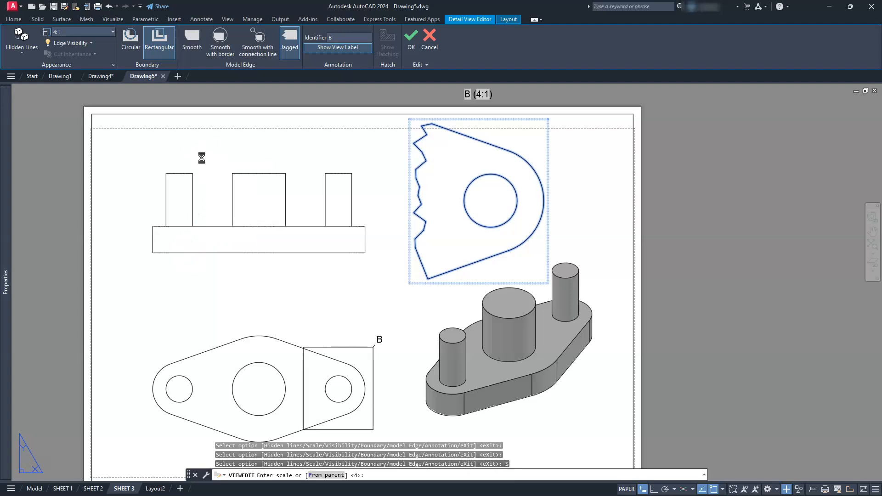
text(3)
key(Return)
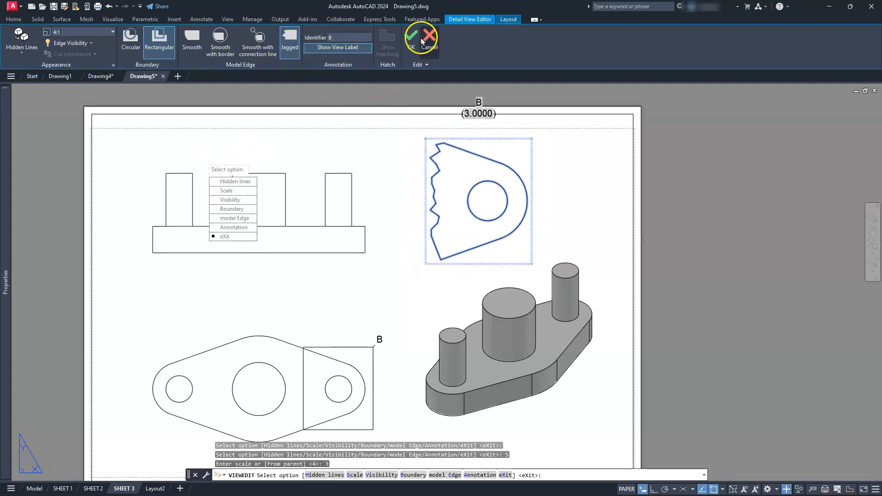
click(412, 37)
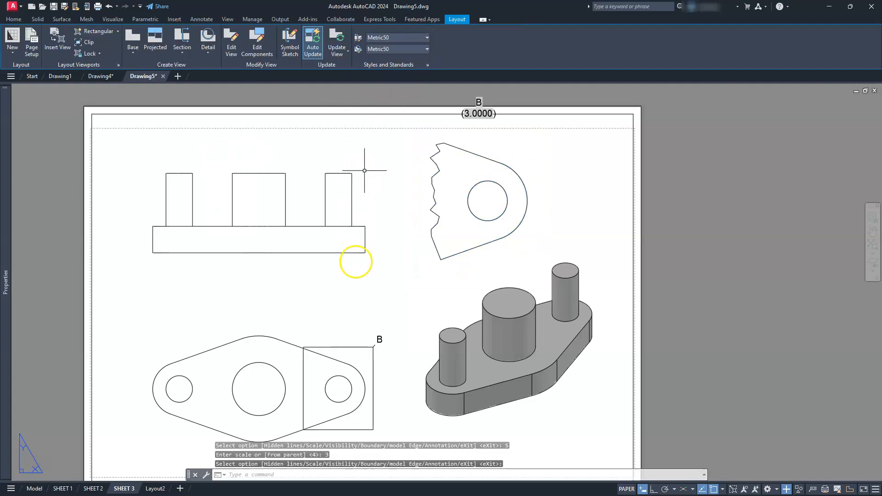
middle_drag(349, 320, 348, 270)
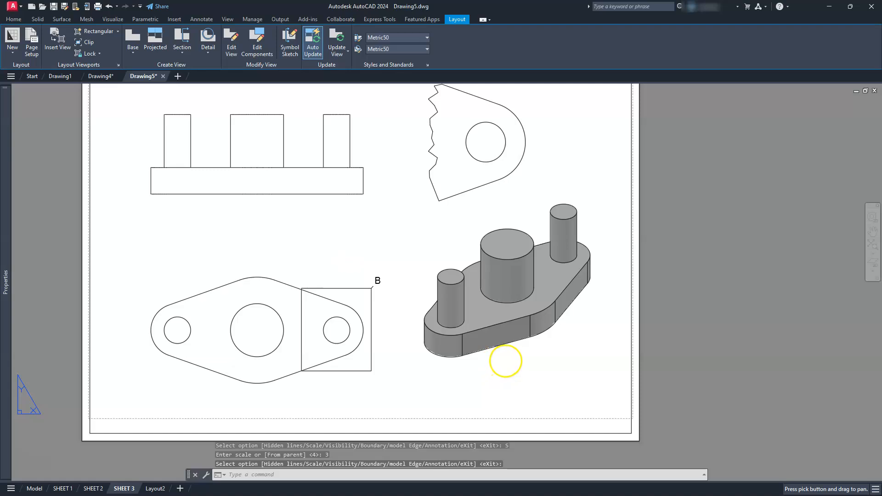
key(Escape)
key(Escape)
key(Escape)
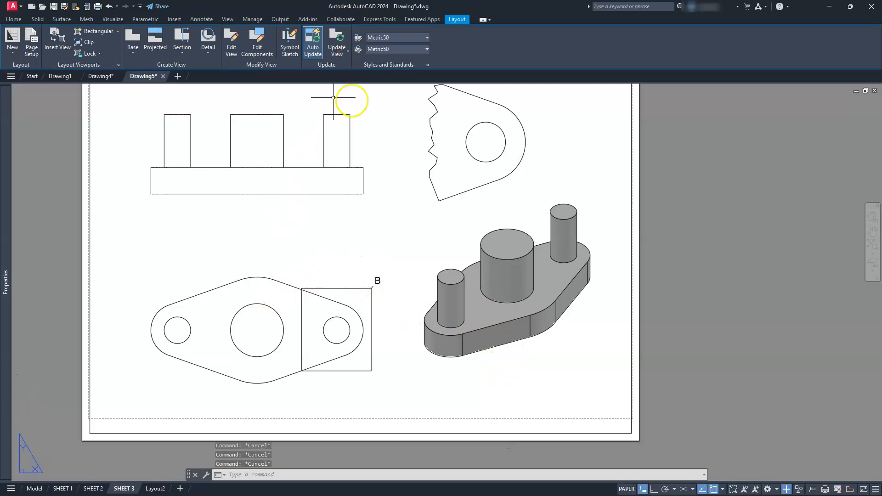
- Modify the Metric50 detail view style so both the model edge and the boundary line use the PHANTOM2 linetype
click(358, 49)
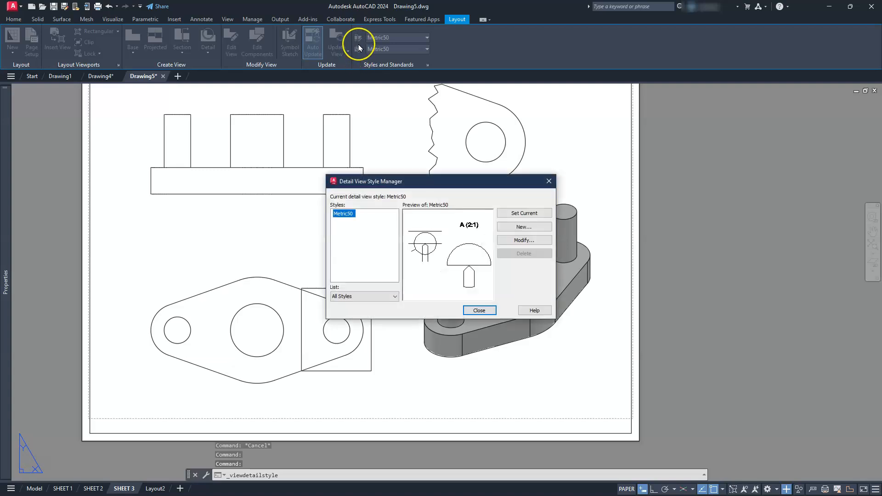
click(516, 242)
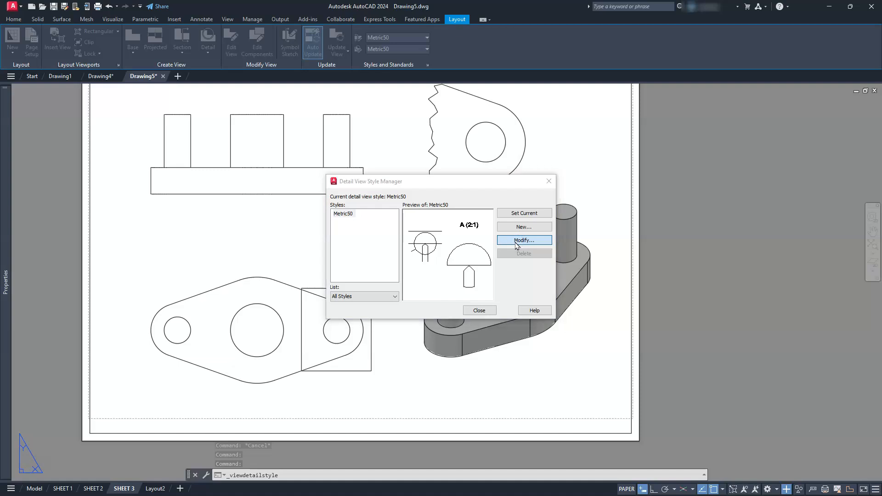
click(354, 147)
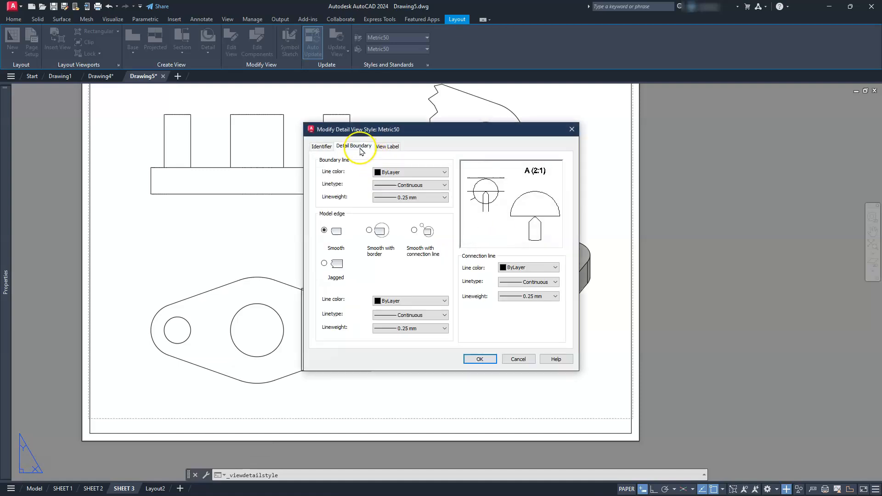
click(390, 316)
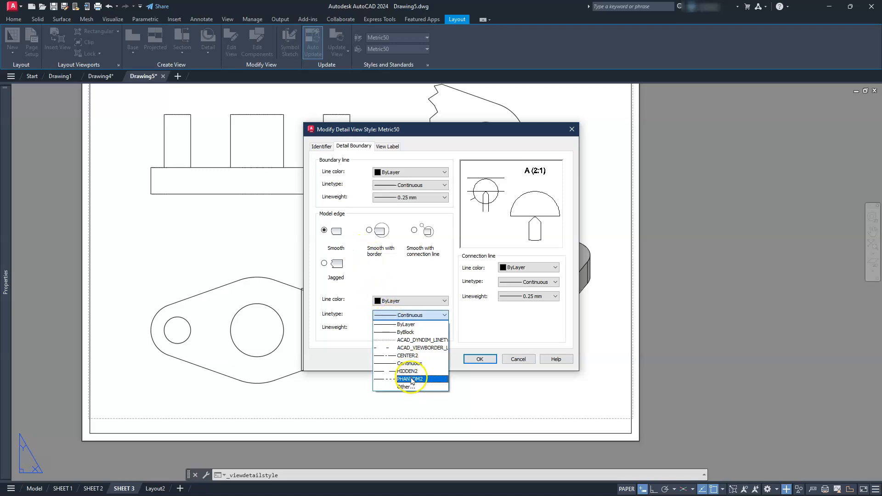
click(410, 379)
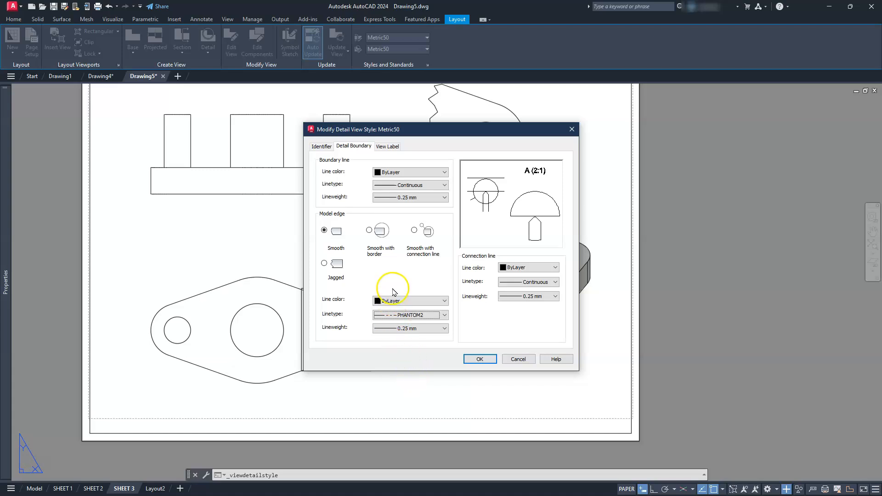
click(394, 189)
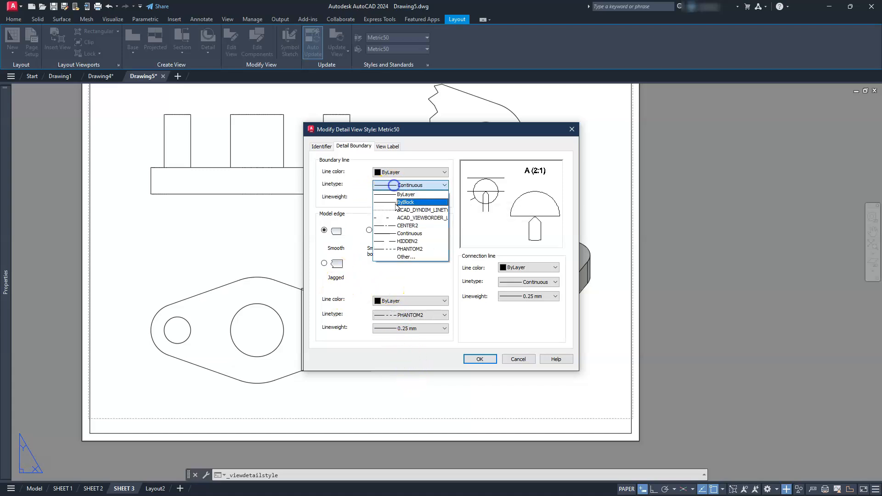
click(405, 247)
click(480, 359)
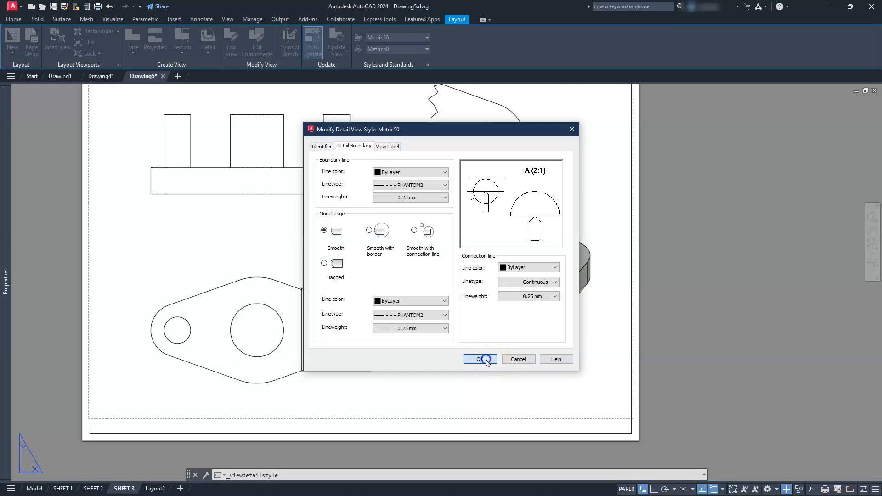
click(489, 311)
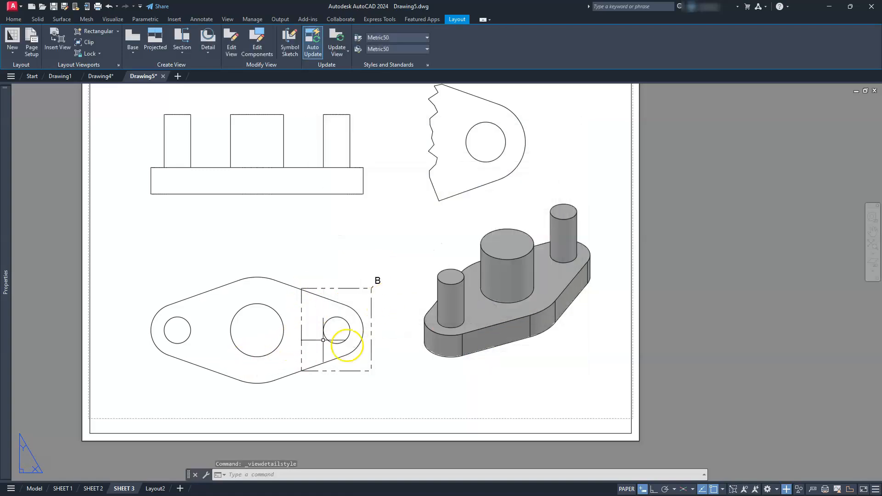
- Move detail view B's label from above the sheet border to just below the detail view
middle_drag(334, 292, 331, 345)
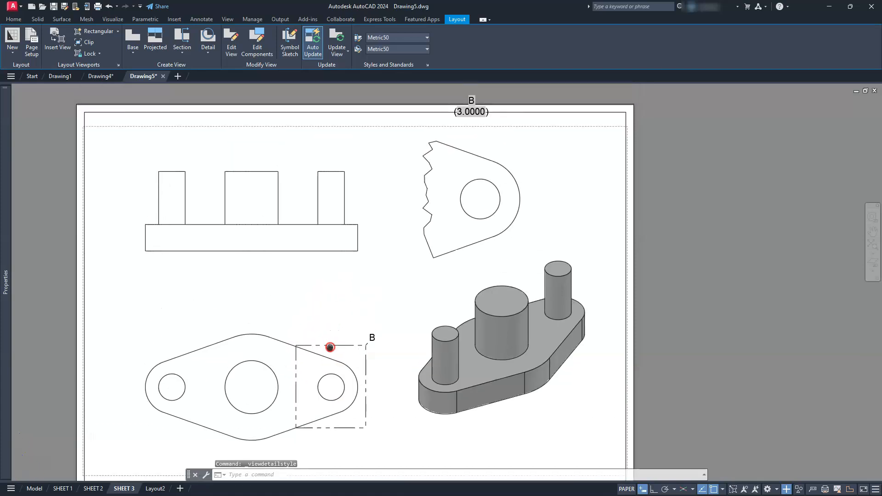
click(471, 112)
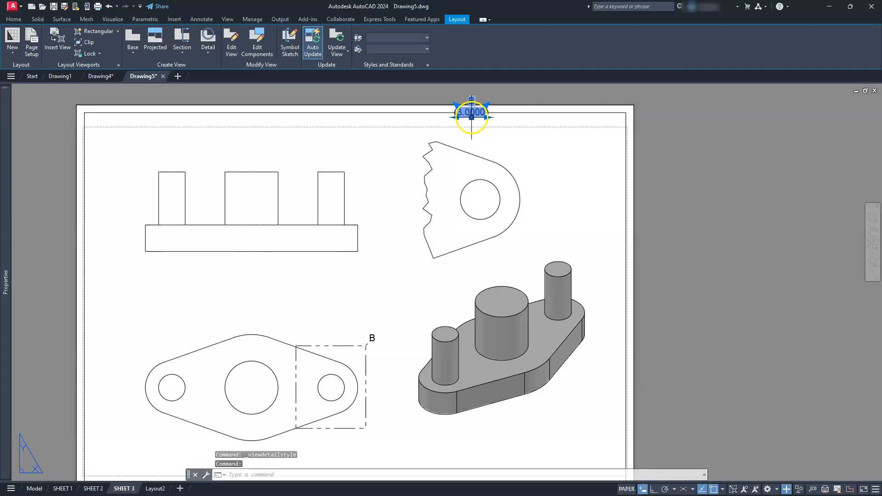
click(472, 117)
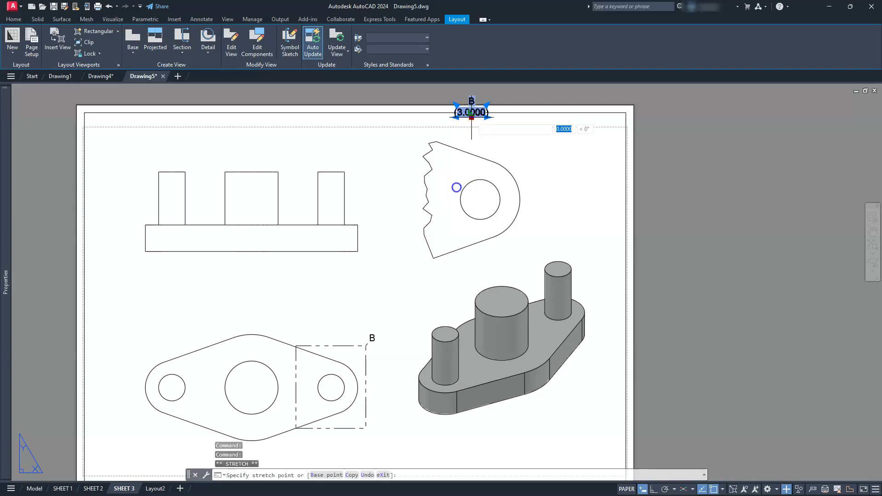
click(469, 275)
key(Escape)
key(Escape)
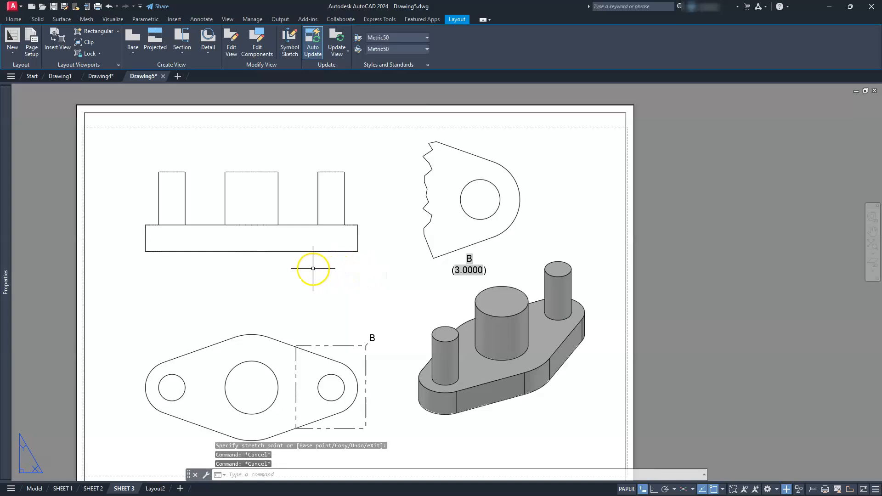
- Add a linear dimension for the part's overall height, from plate bottom to pin top, left of the front view
click(202, 19)
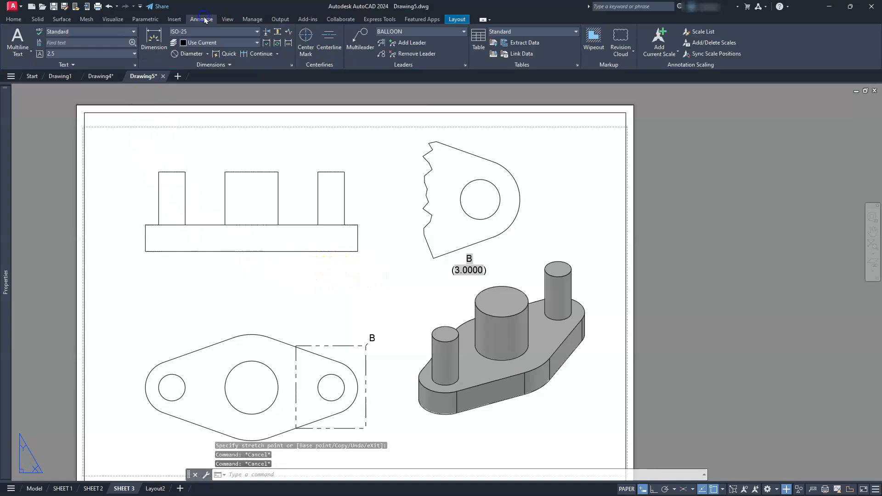
click(207, 54)
click(188, 72)
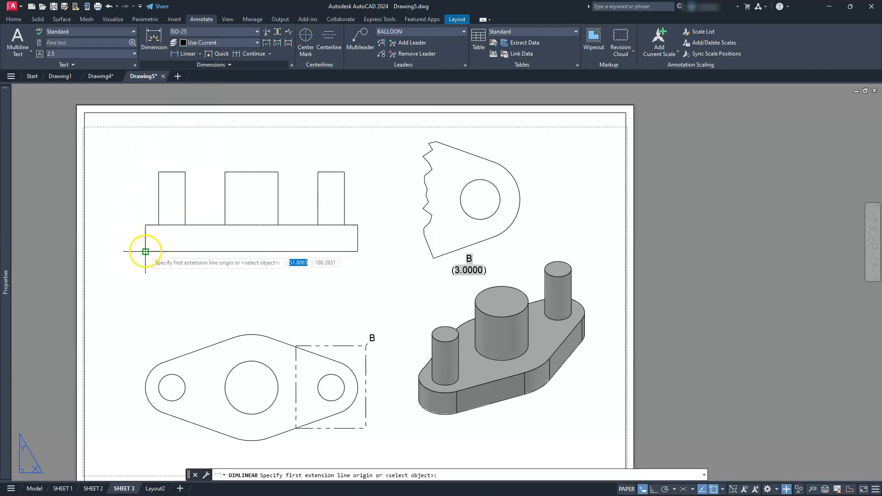
click(145, 251)
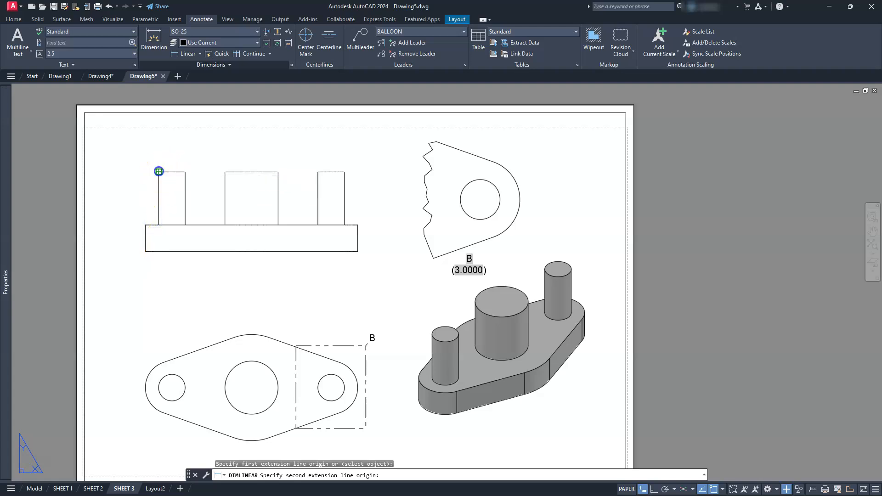
click(158, 171)
click(107, 211)
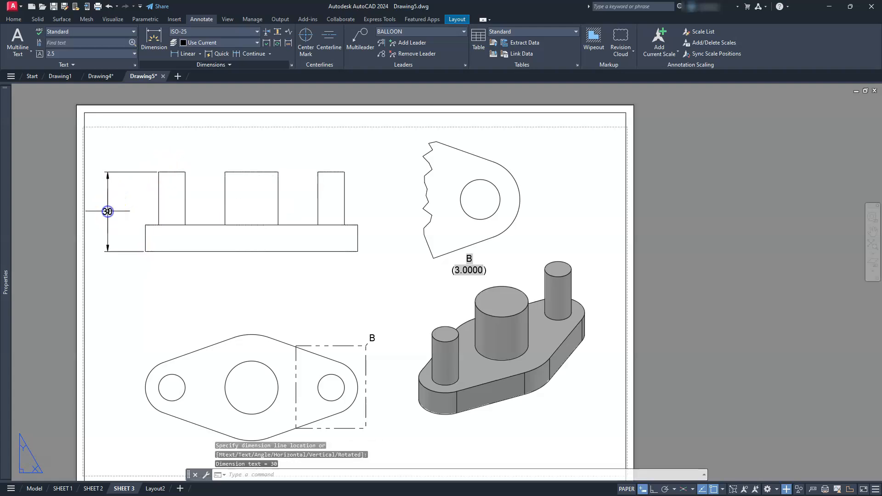
key(Return)
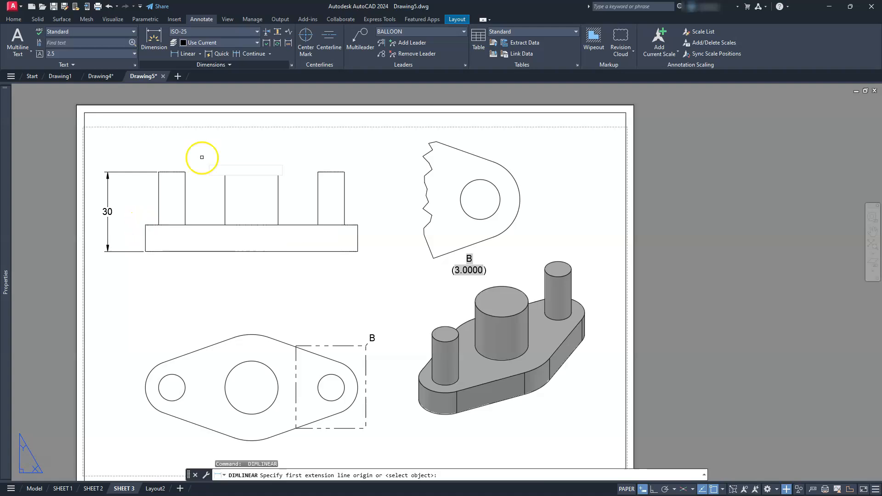
key(Return)
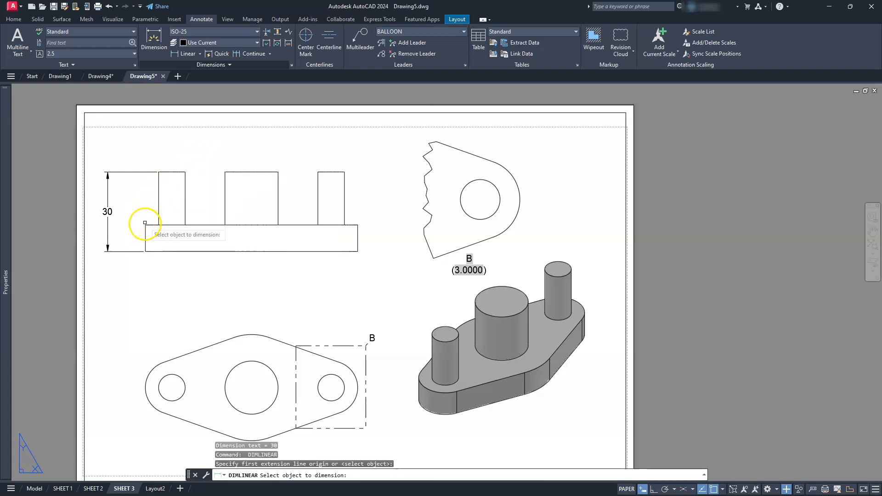
key(Escape)
- Add a linear dimension for the left pin's height above the plate, between the front view and the overall height dimension
key(Return)
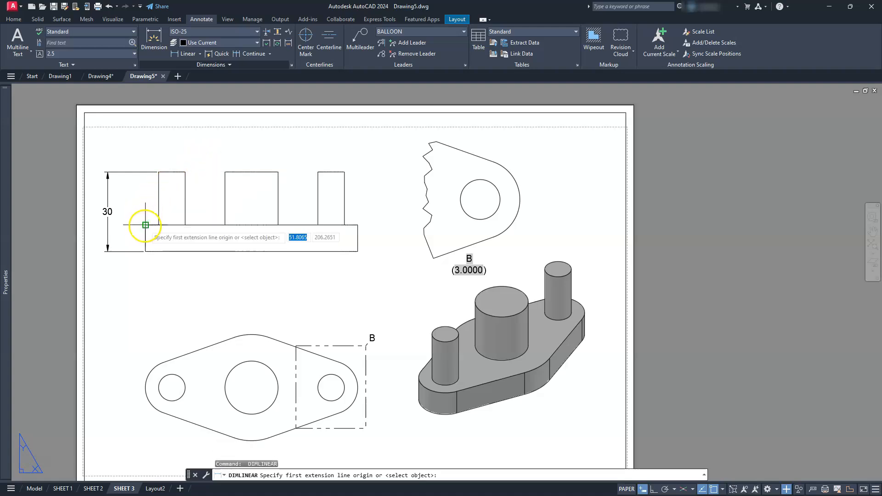
click(145, 225)
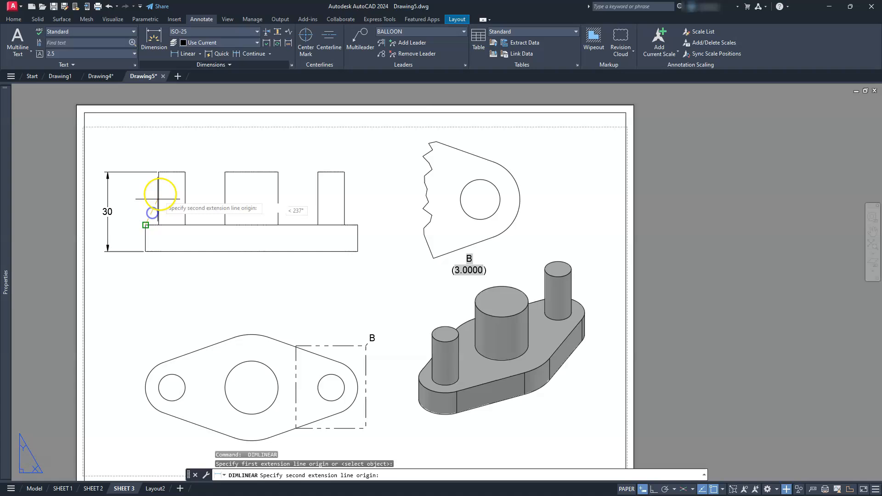
click(159, 173)
click(129, 204)
key(Escape)
key(Escape)
key(Escape)
- Add a diameter dimension to the left small circle in the top view, with its text above and left of the outline
middle_drag(276, 262, 276, 179)
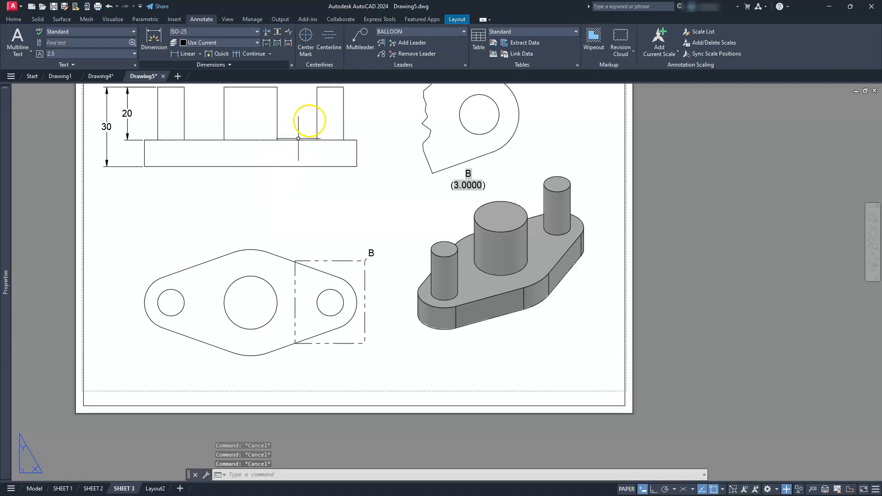
click(200, 53)
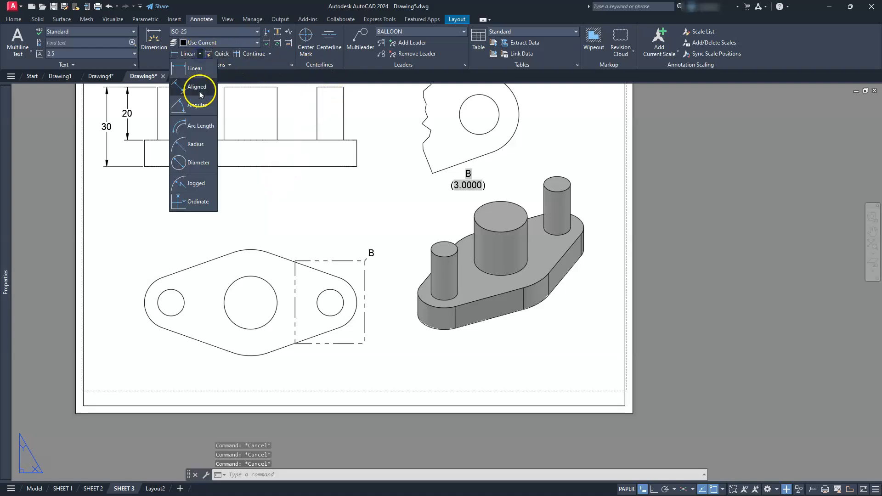
click(190, 159)
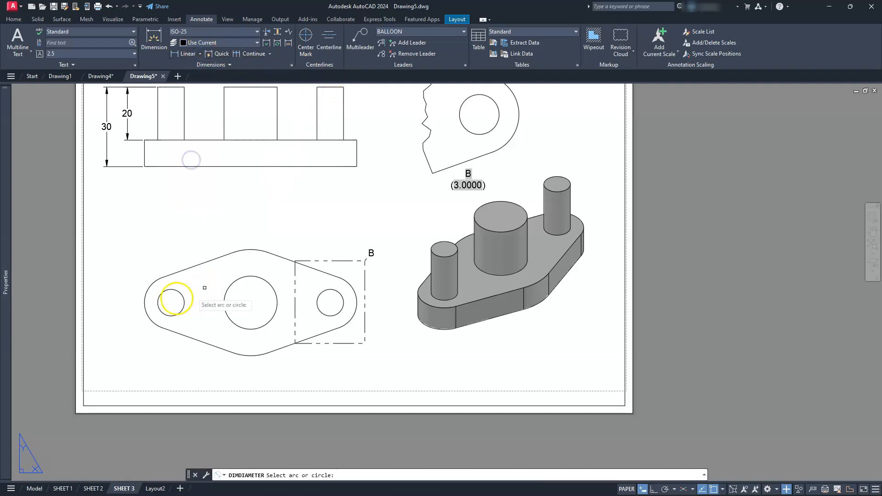
click(162, 293)
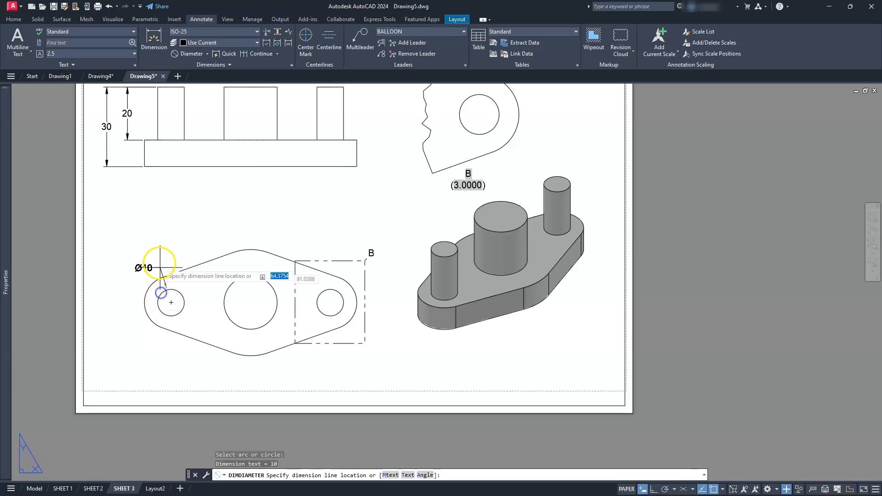
click(157, 253)
key(Escape)
key(Escape)
key(Escape)
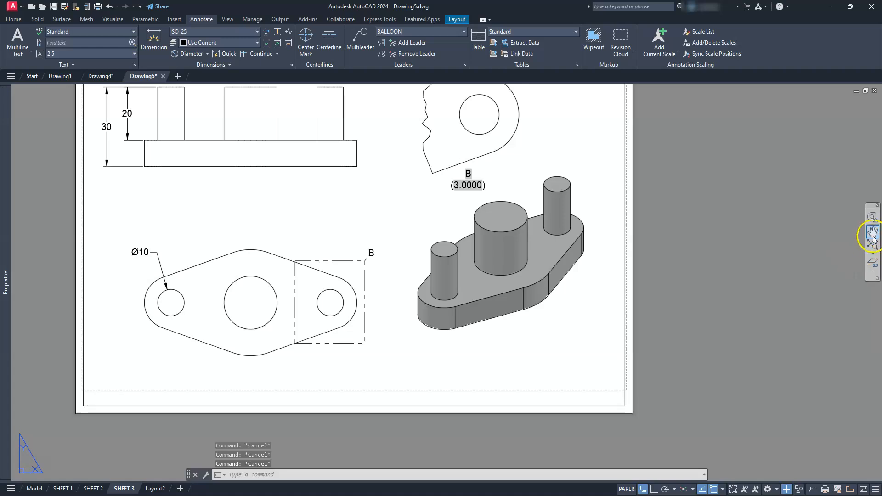
click(872, 244)
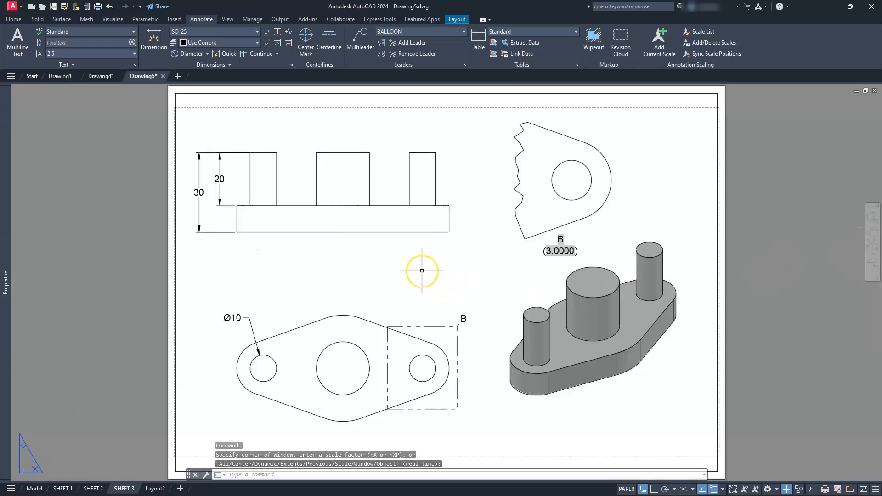